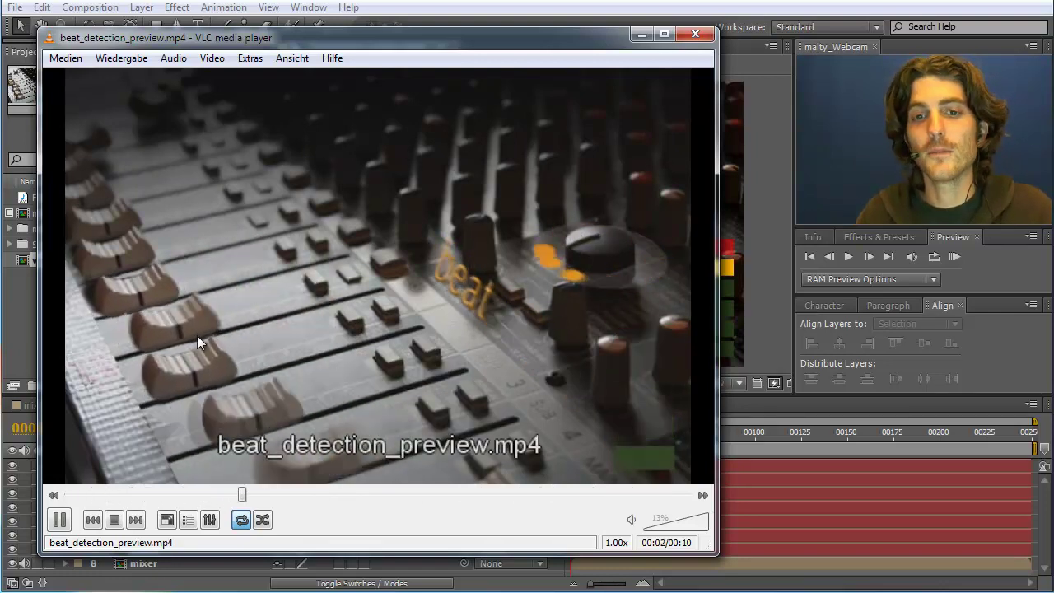
- Pause the beat detection preview in VLC and minimize the VLC window
{"action": "left_click", "coordinate": [59, 519]}
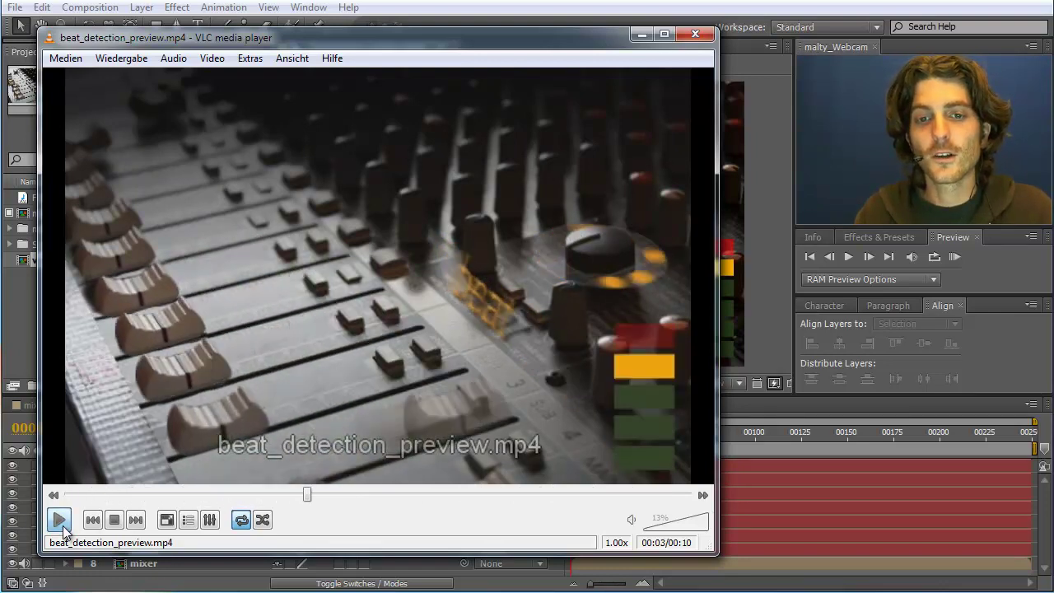
{"action": "left_click", "coordinate": [640, 35]}
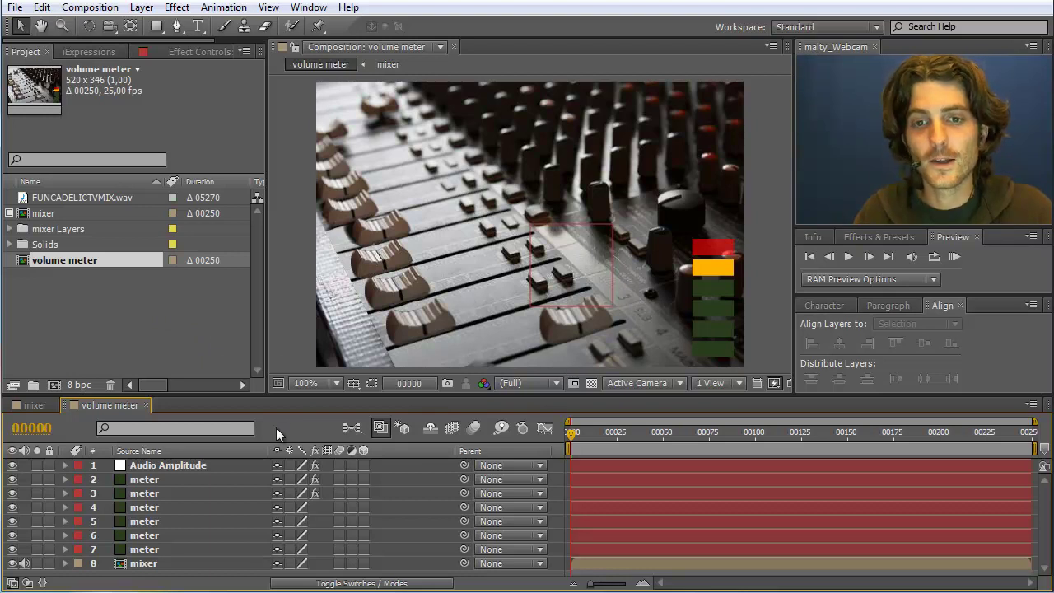
- Make meter layers 2–7 shy and hide them, leaving only Audio Amplitude and mixer
{"action": "left_click", "coordinate": [145, 481]}
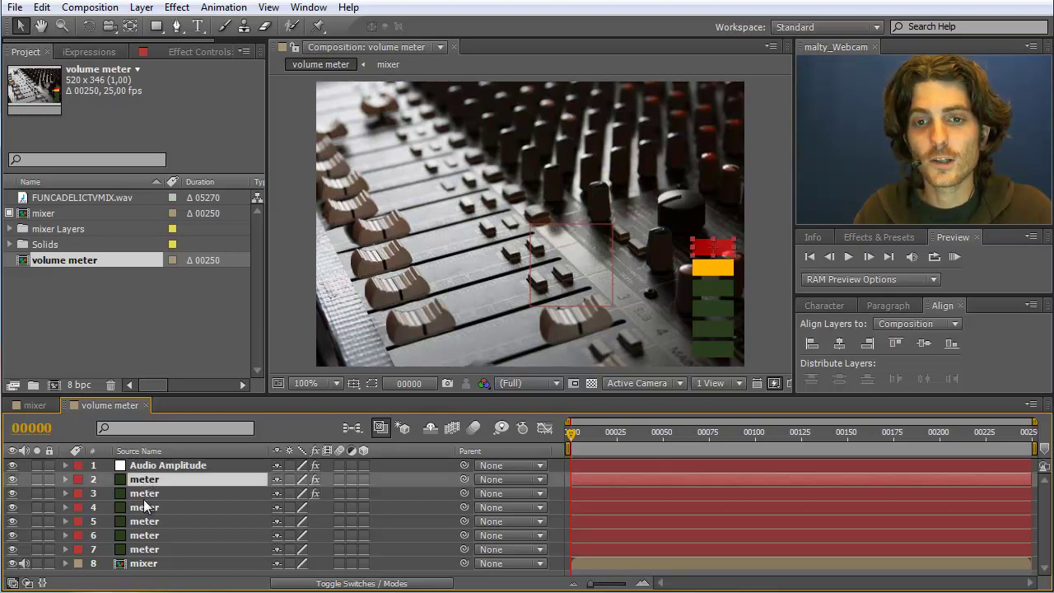
{"action": "left_click", "coordinate": [144, 549], "text": "shift"}
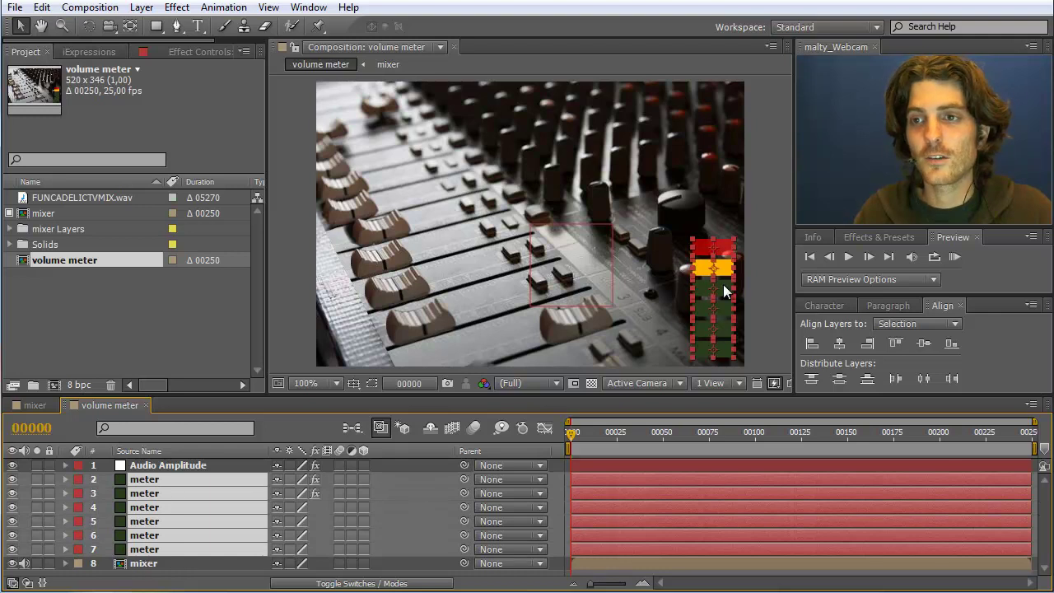
{"action": "left_click", "coordinate": [277, 480]}
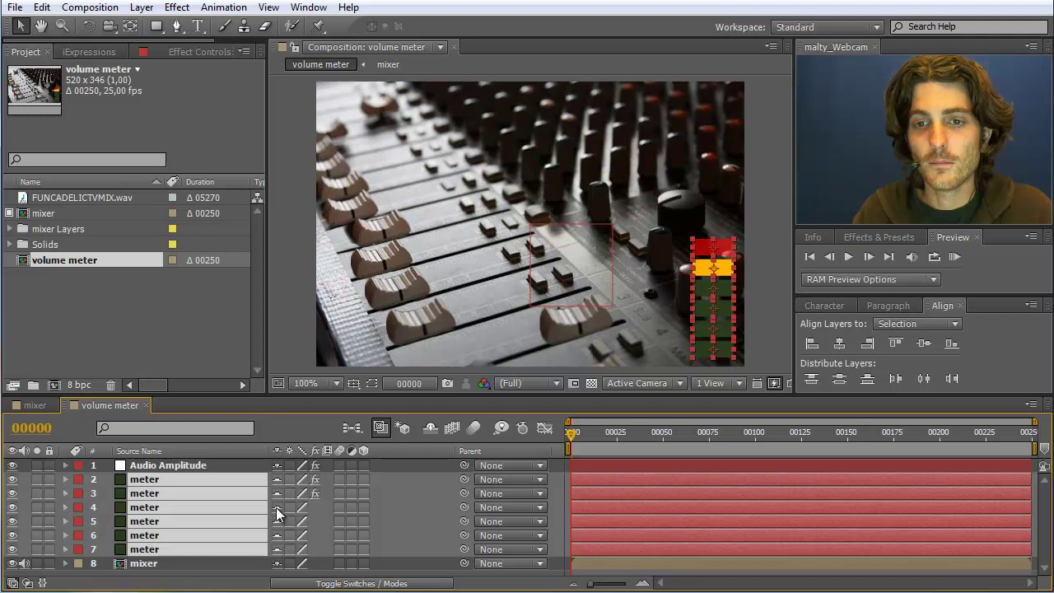
{"action": "left_click", "coordinate": [431, 426]}
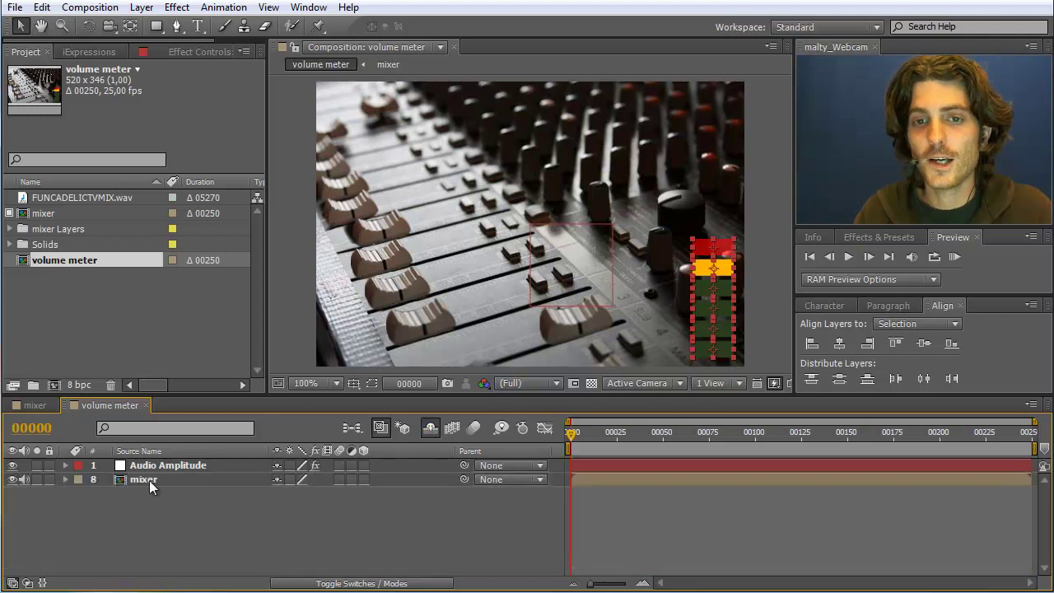
{"action": "left_click", "coordinate": [157, 517]}
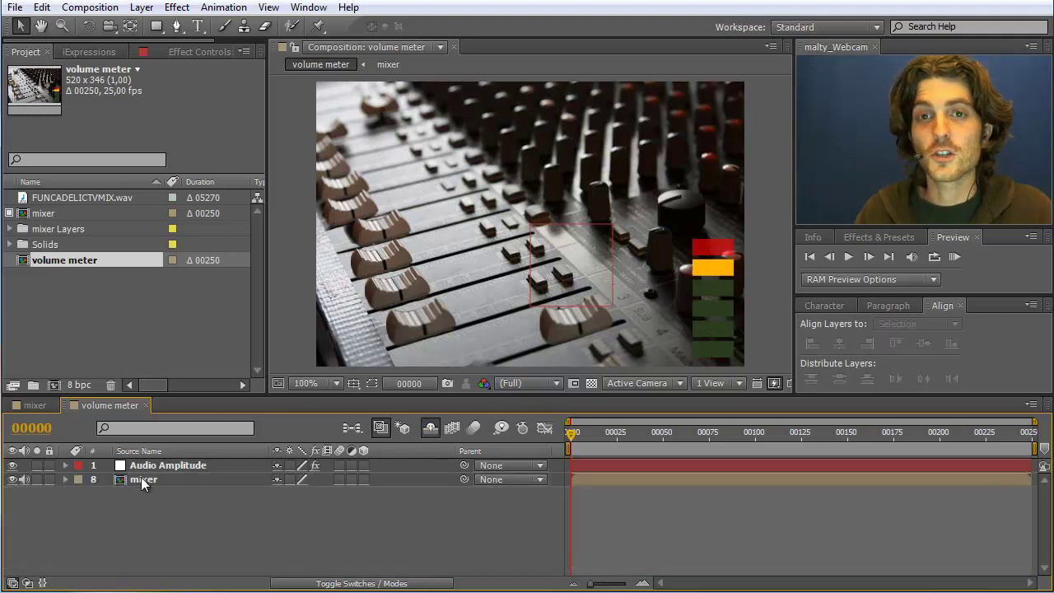
- Add a 'beat' text layer, place it just above the red square, and make it 3D
{"action": "left_click", "coordinate": [199, 27]}
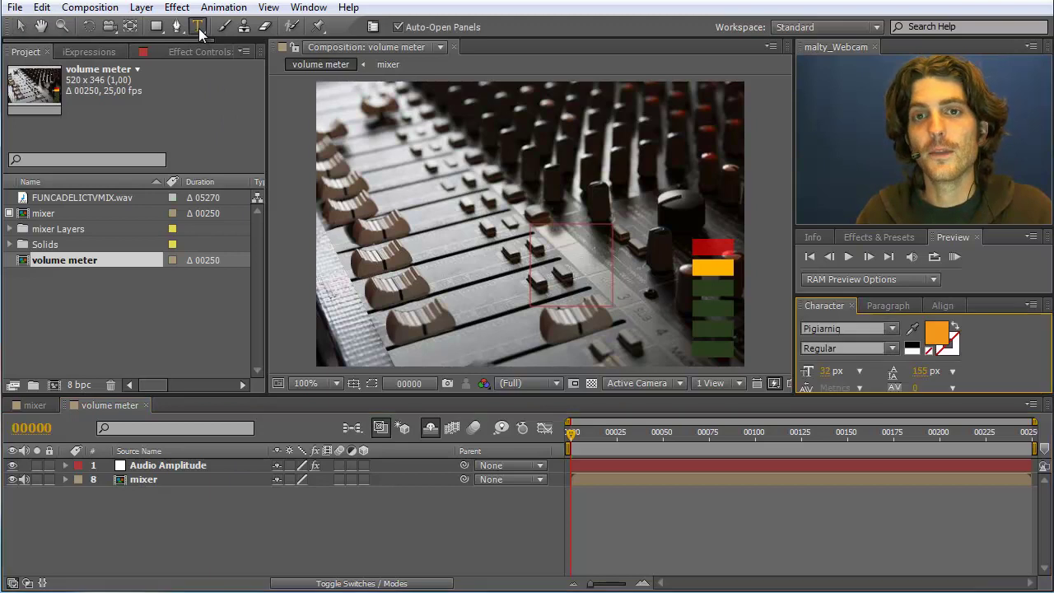
{"action": "left_click", "coordinate": [463, 177]}
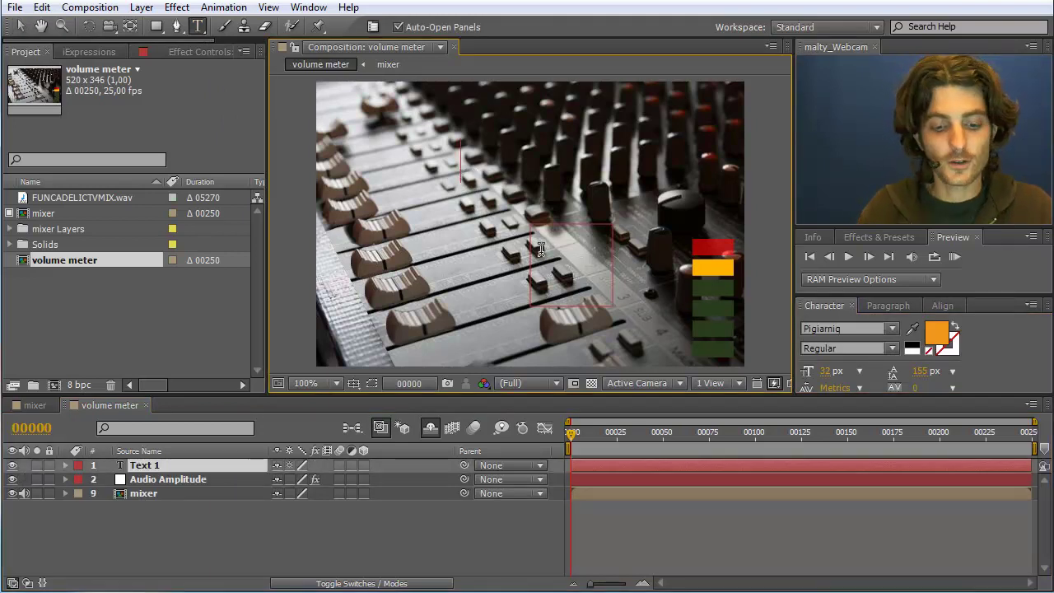
{"action": "type", "text": "beat"}
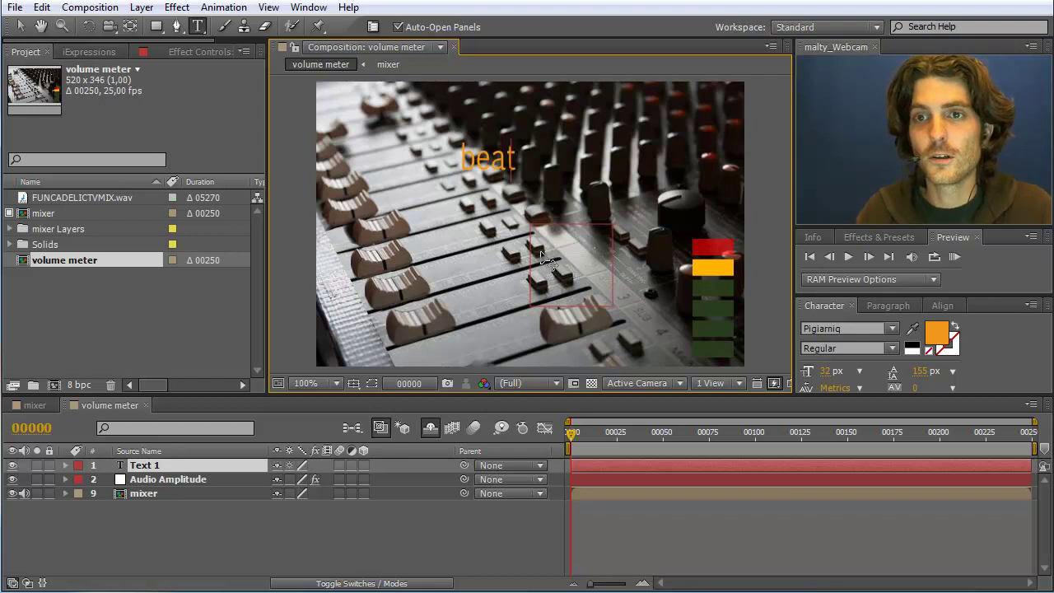
{"action": "left_click", "coordinate": [20, 26]}
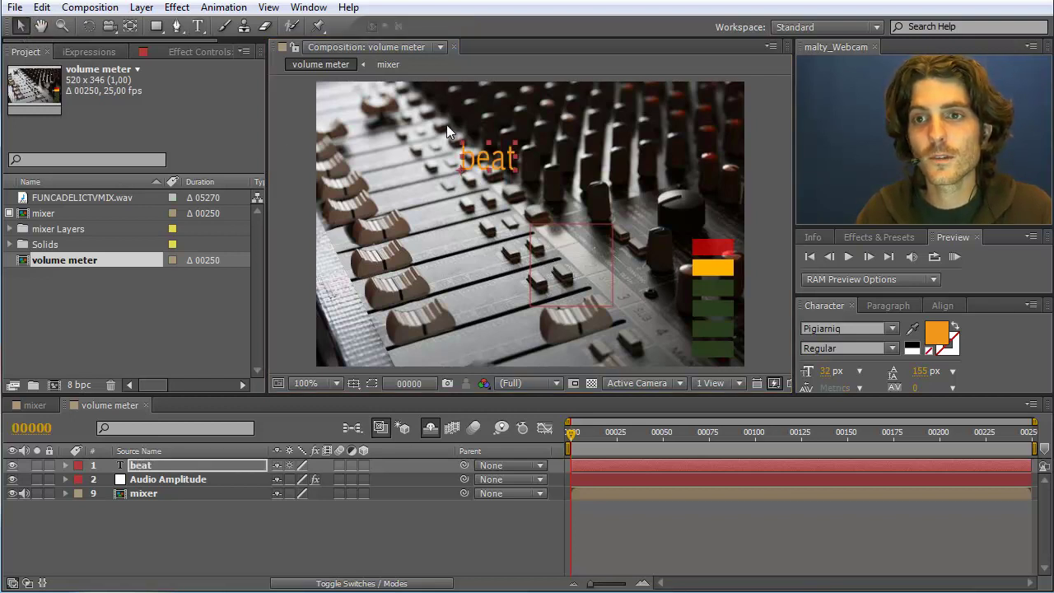
{"action": "left_click_drag", "start_coordinate": [504, 163], "coordinate": [600, 212]}
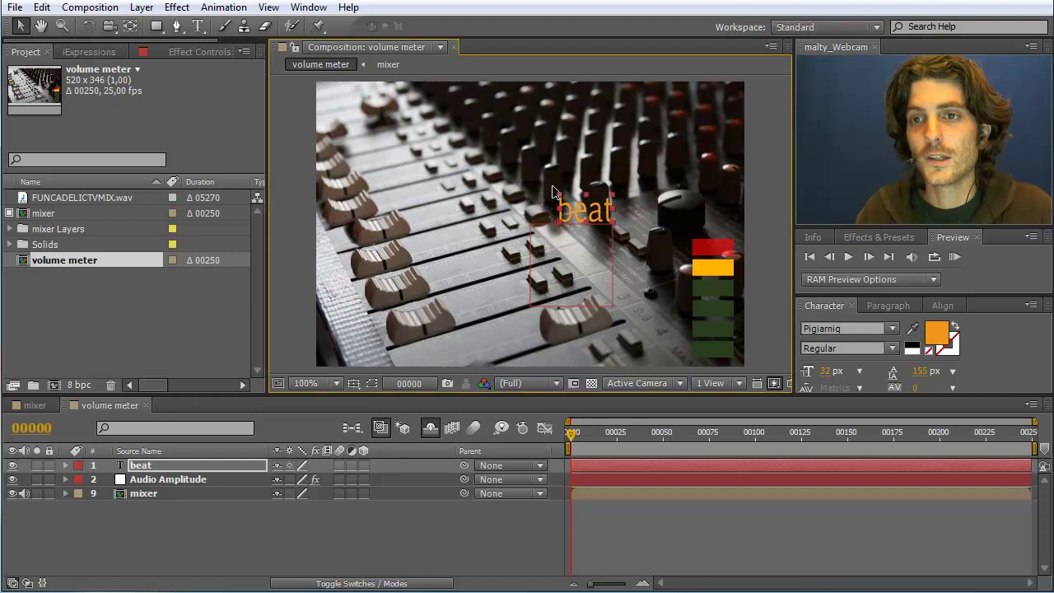
{"action": "left_click", "coordinate": [363, 465]}
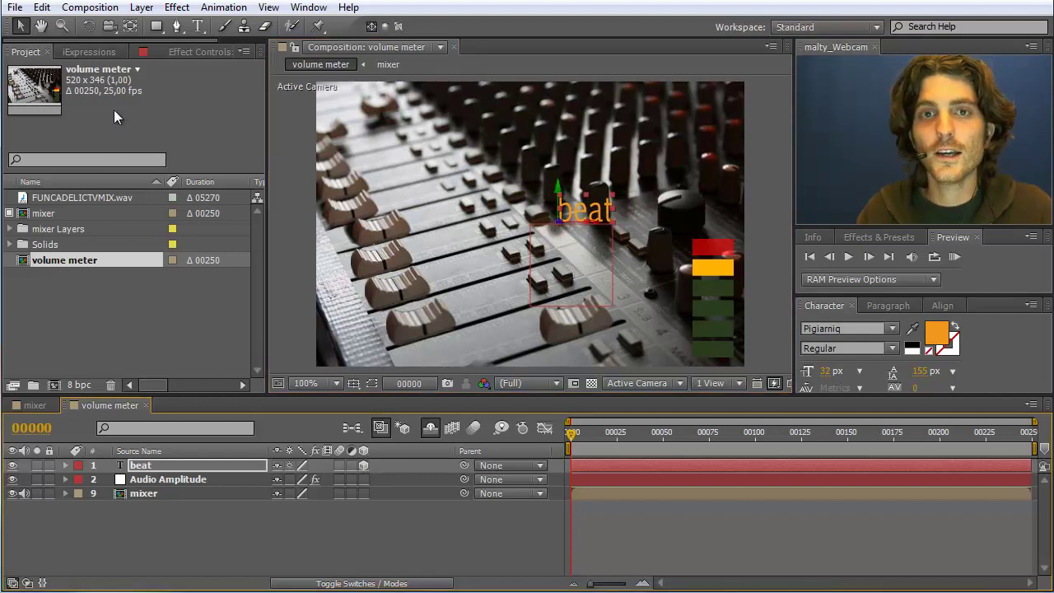
- Undo the accidental mixer rotation and lock the mixer layer
{"action": "left_click", "coordinate": [88, 26]}
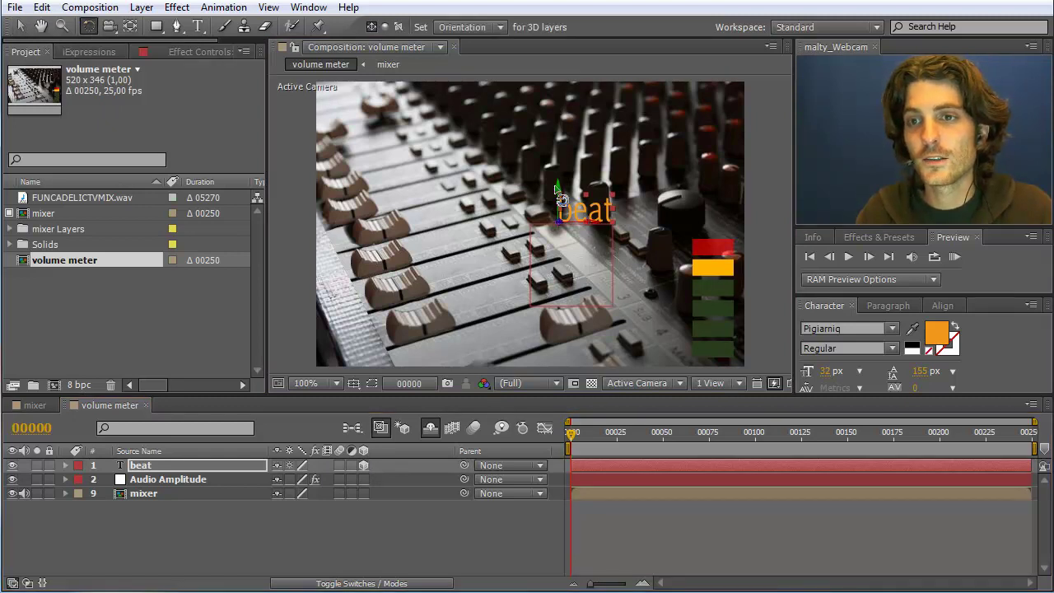
{"action": "left_click_drag", "start_coordinate": [555, 188], "coordinate": [552, 238]}
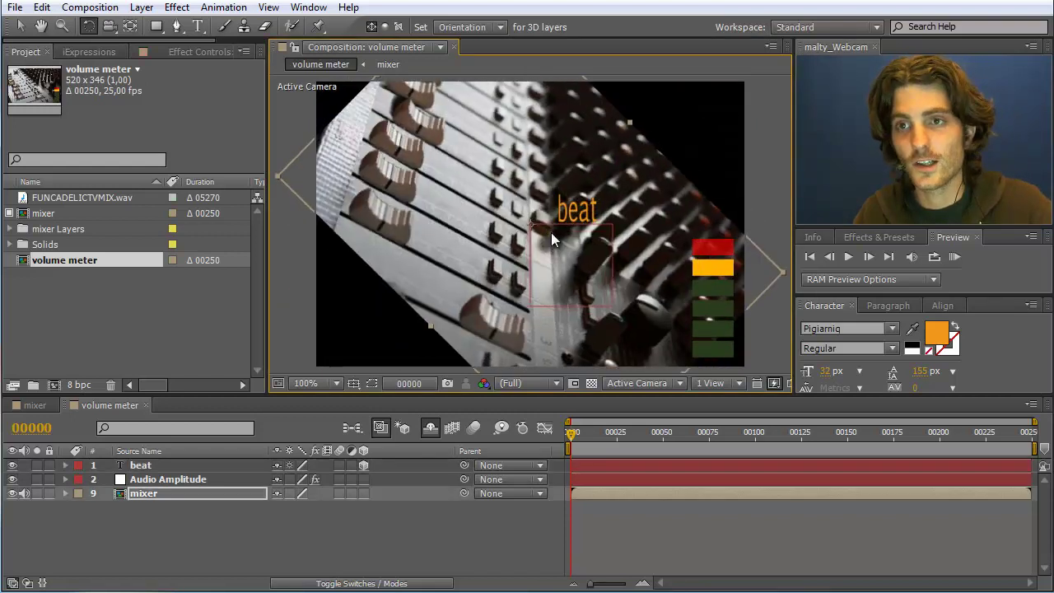
{"action": "key", "text": "ctrl+z"}
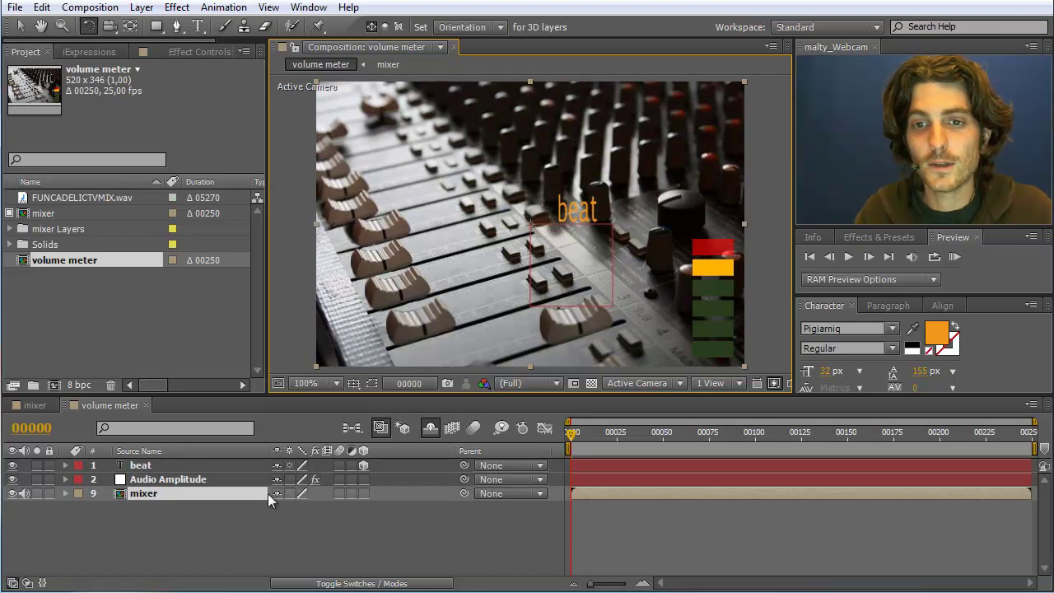
{"action": "left_click", "coordinate": [49, 492]}
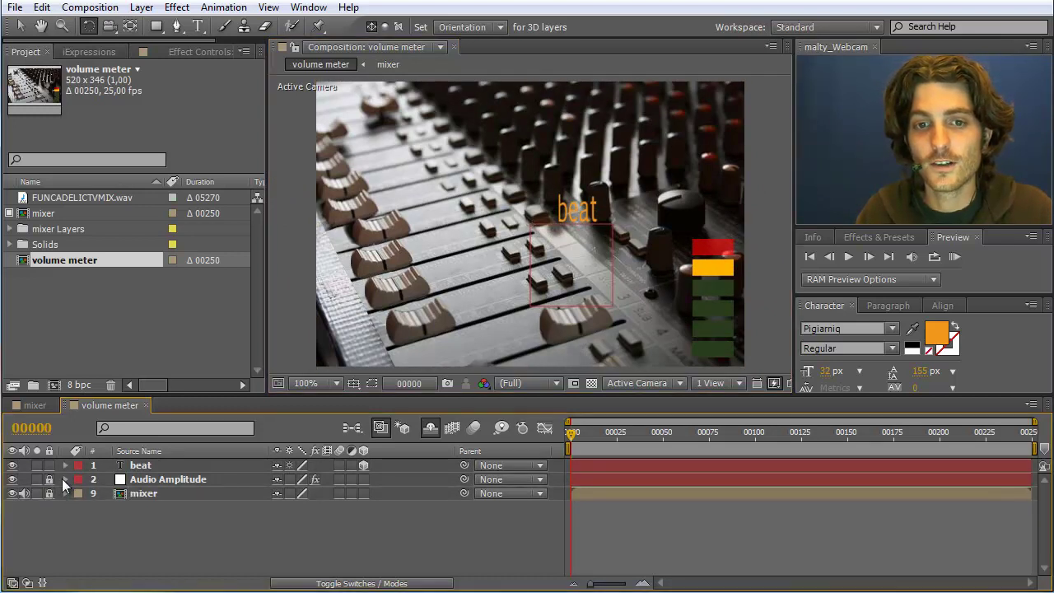
- Rotate the beat text in 3D to lie on the mixer surface, then nudge it into place
{"action": "left_click", "coordinate": [142, 465]}
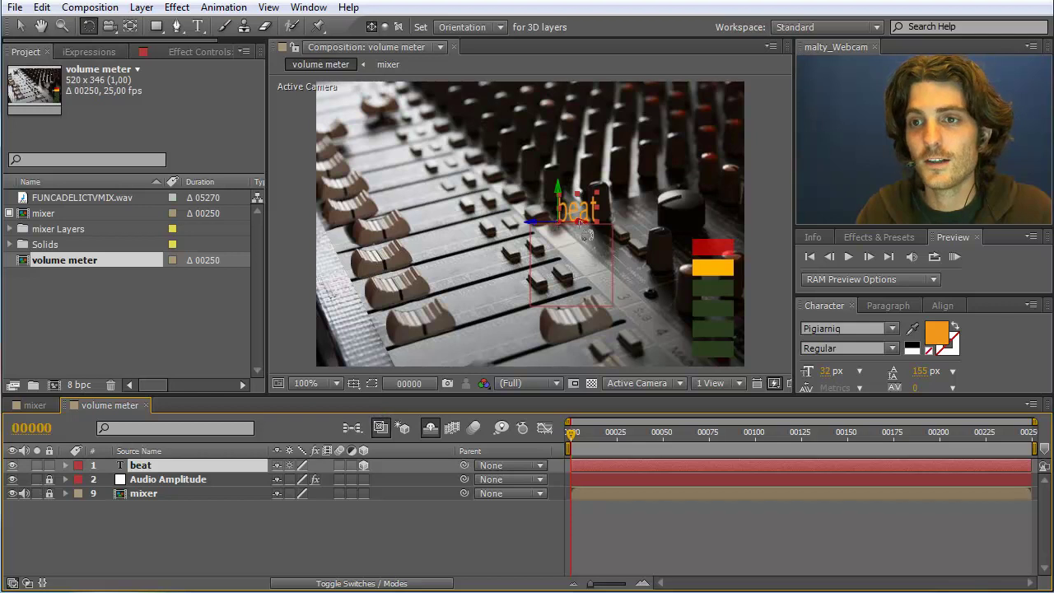
{"action": "left_click", "coordinate": [543, 222]}
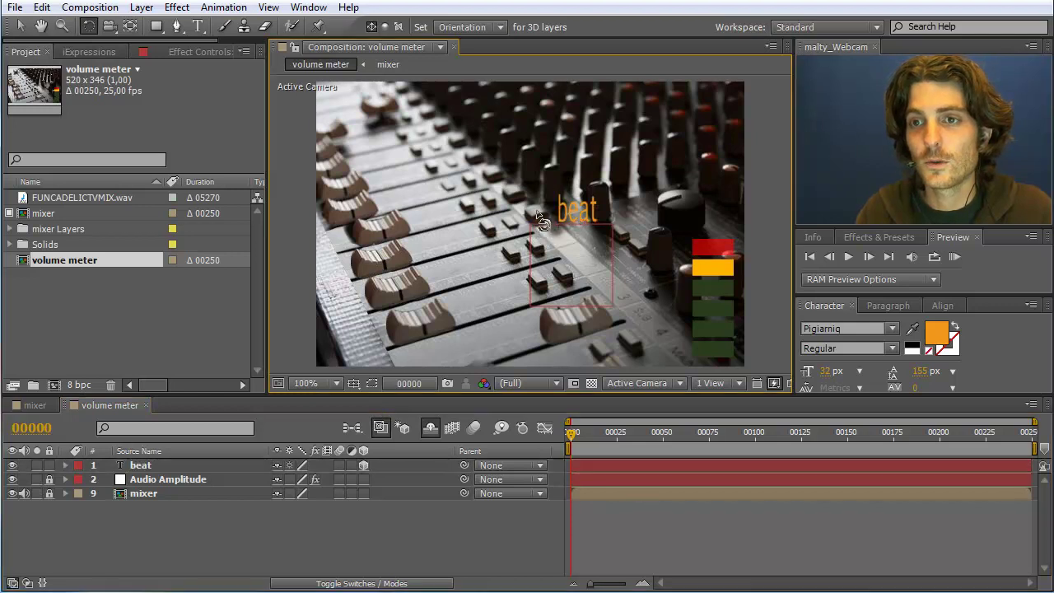
{"action": "left_click", "coordinate": [578, 215]}
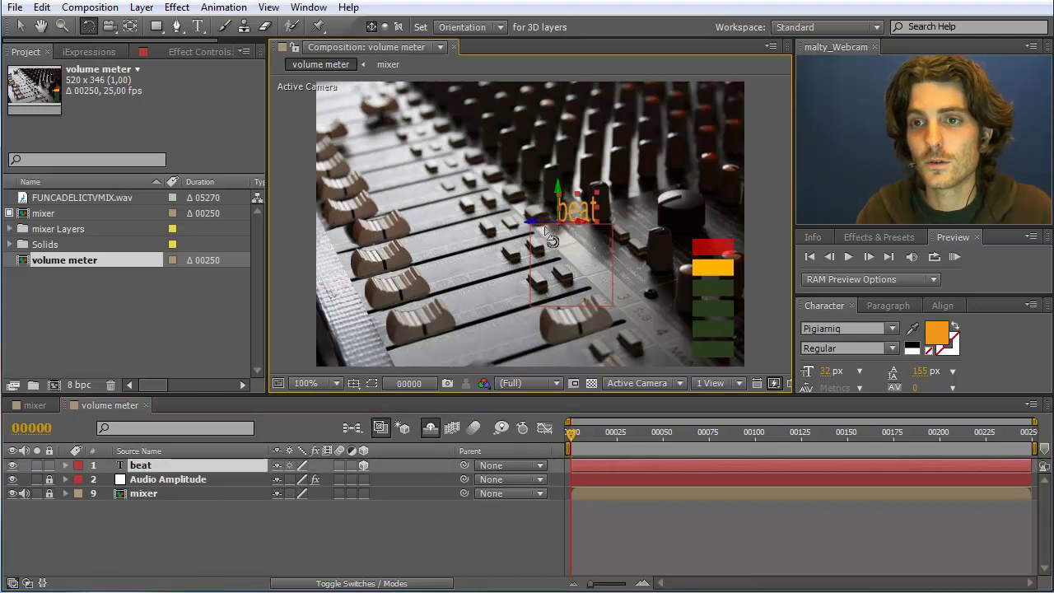
{"action": "left_click_drag", "start_coordinate": [534, 220], "coordinate": [544, 245]}
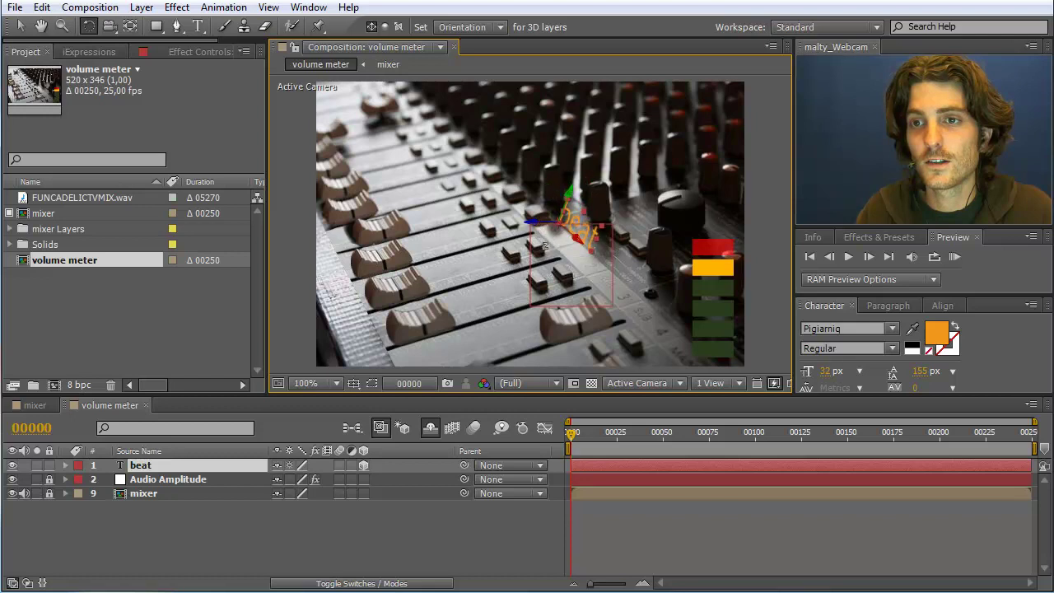
{"action": "key", "text": "Return"}
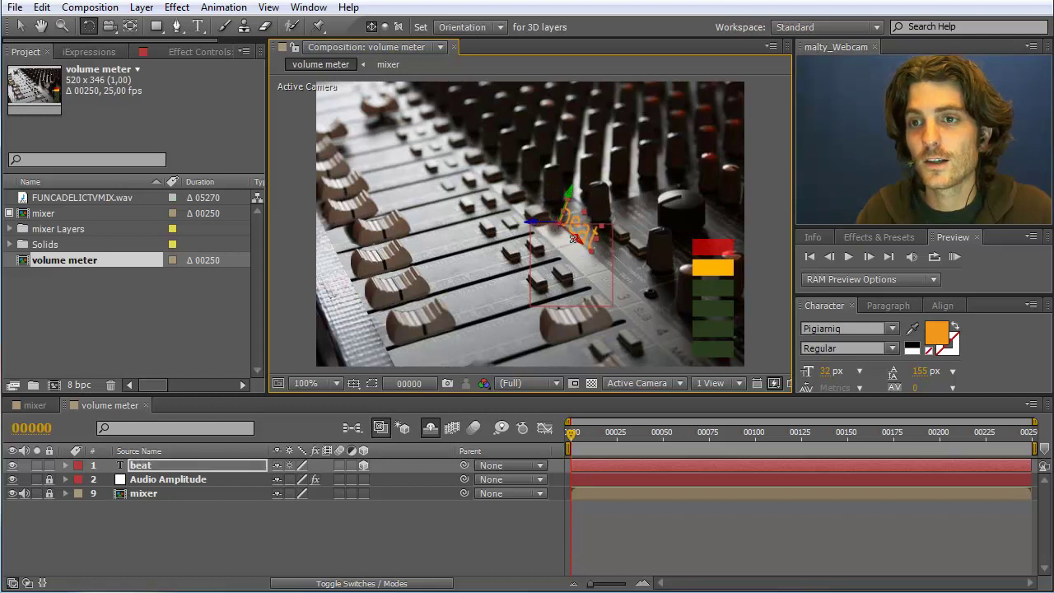
{"action": "mouse_move", "coordinate": [584, 246]}
{"action": "left_mouse_down"}
{"action": "mouse_move", "coordinate": [564, 256]}
{"action": "mouse_move", "coordinate": [578, 255]}
{"action": "left_mouse_up"}
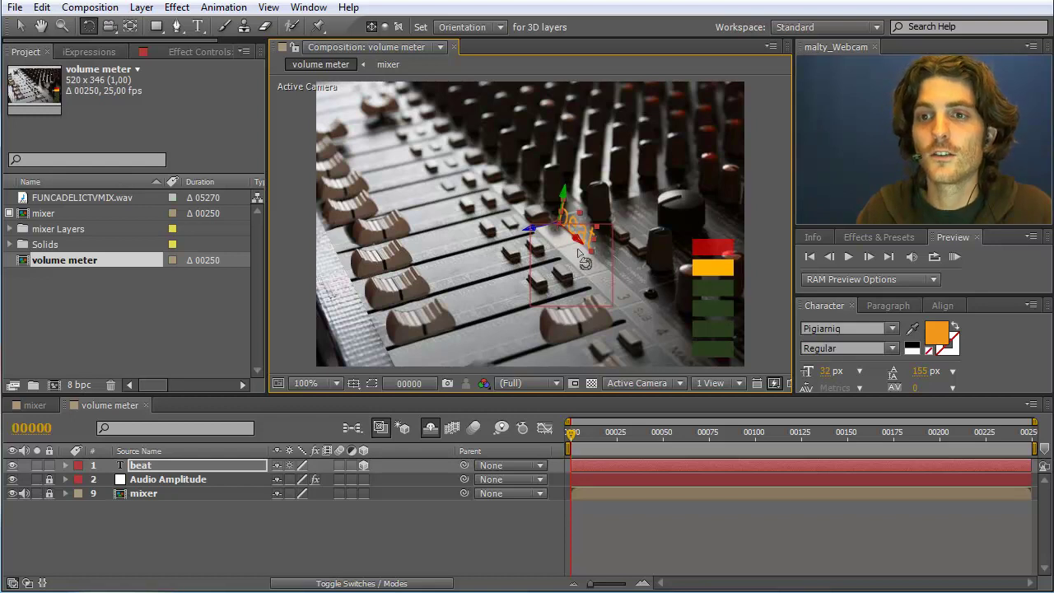
{"action": "key", "text": "v"}
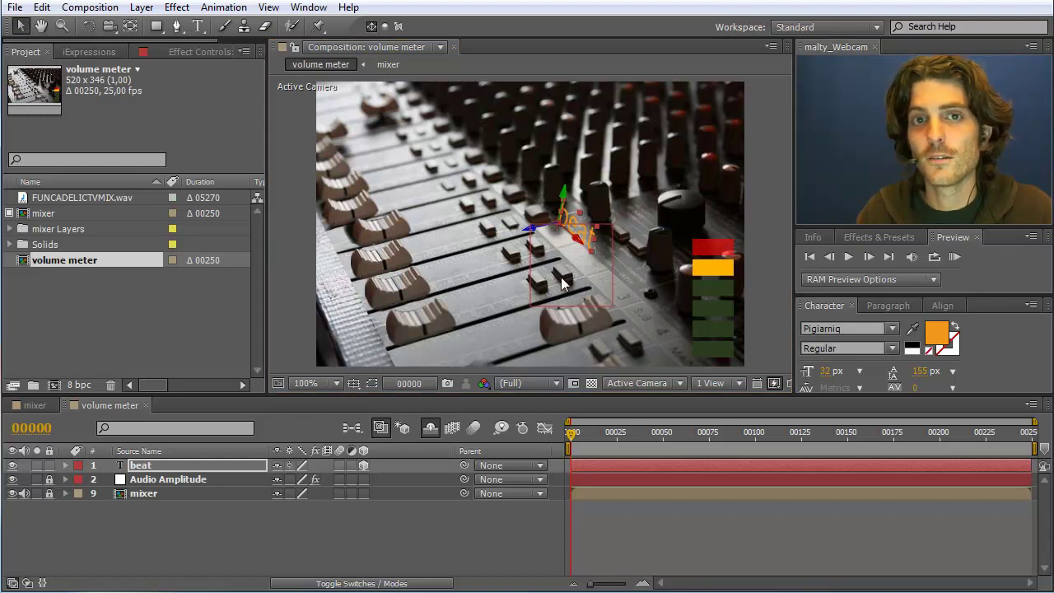
{"action": "mouse_move", "coordinate": [585, 245]}
{"action": "left_mouse_down"}
{"action": "mouse_move", "coordinate": [603, 264]}
{"action": "mouse_move", "coordinate": [572, 240]}
{"action": "left_mouse_up"}
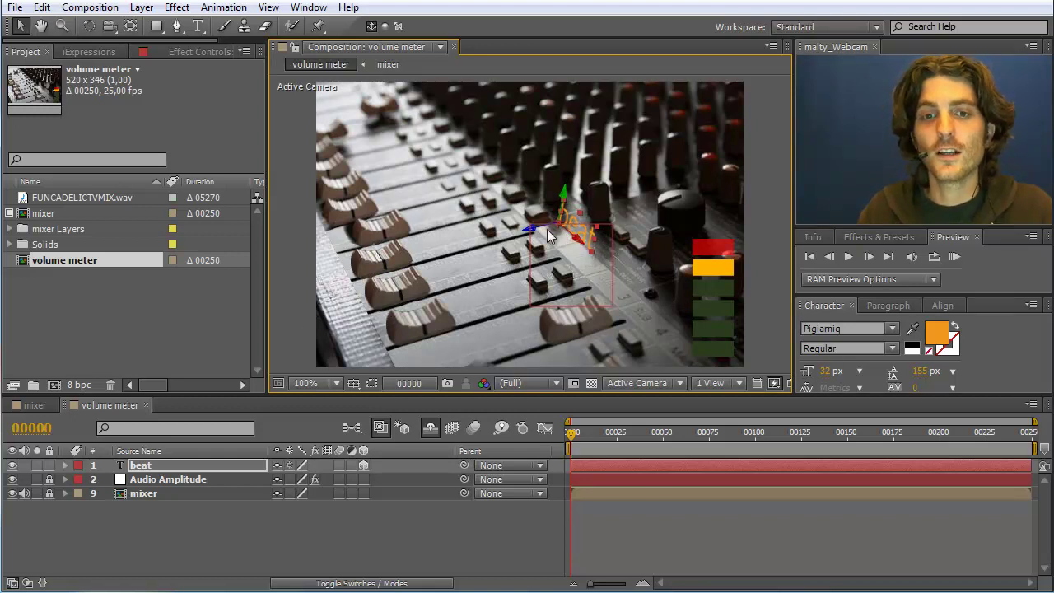
- Move Audio Amplitude above beat, select its Slider property, and bring up the iExpressions panel
{"action": "left_click", "coordinate": [129, 489]}
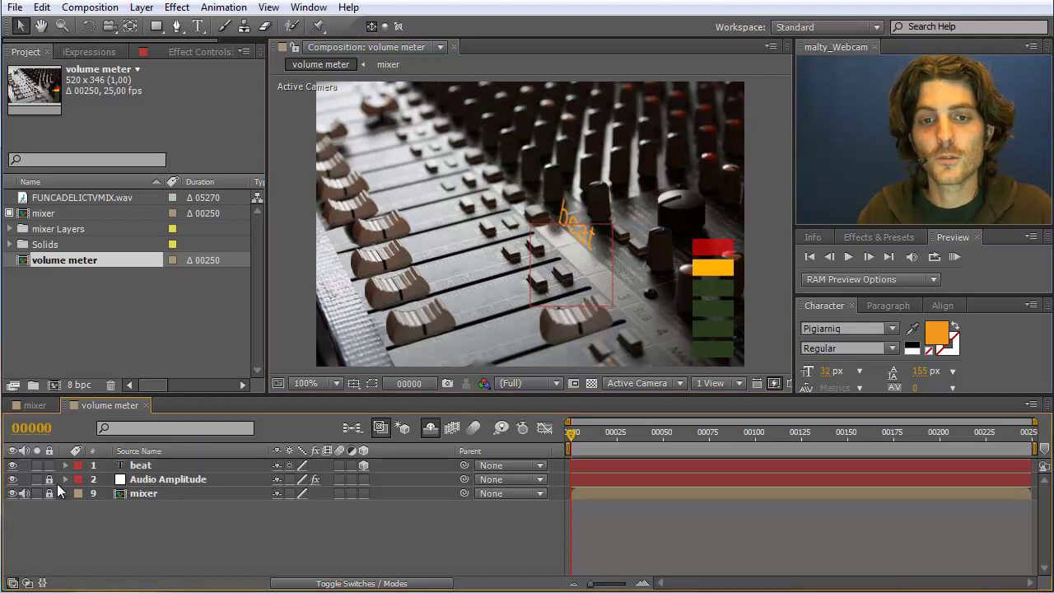
{"action": "left_click_drag", "start_coordinate": [157, 484], "coordinate": [157, 464]}
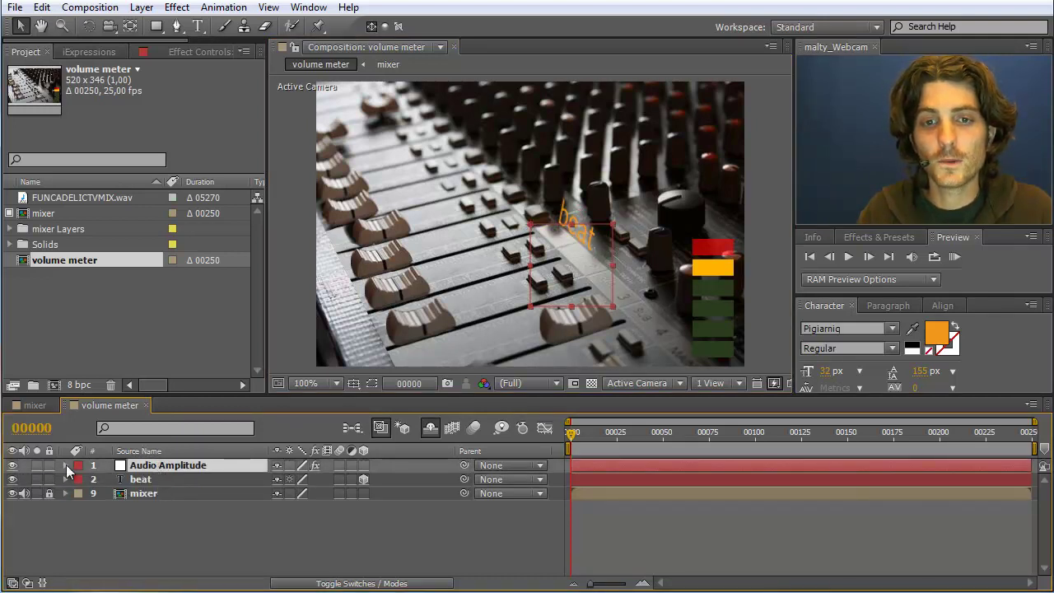
{"action": "left_click", "coordinate": [66, 465]}
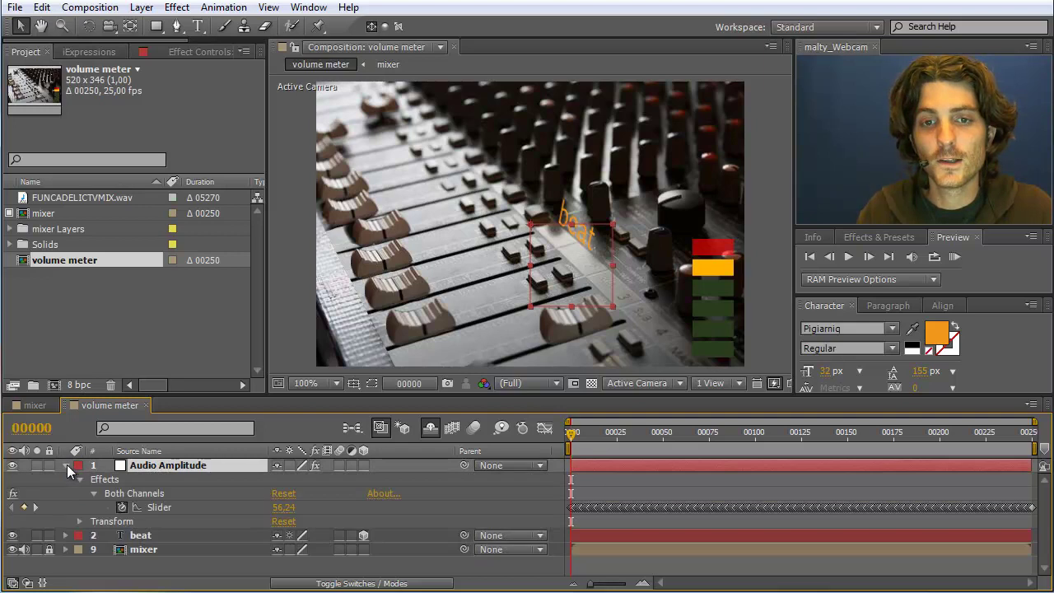
{"action": "left_click", "coordinate": [160, 507]}
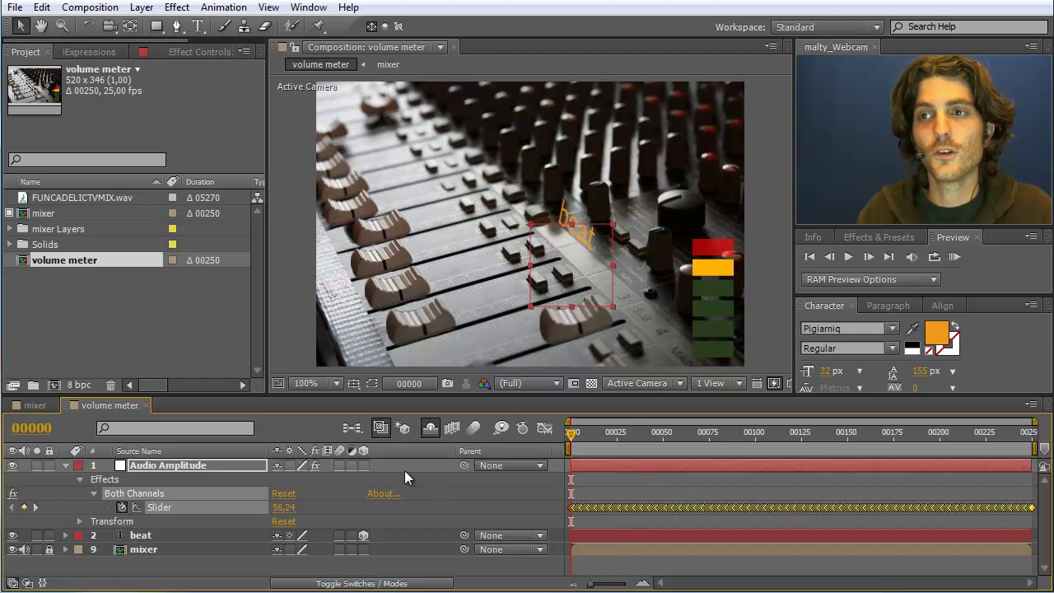
{"action": "left_click", "coordinate": [95, 53]}
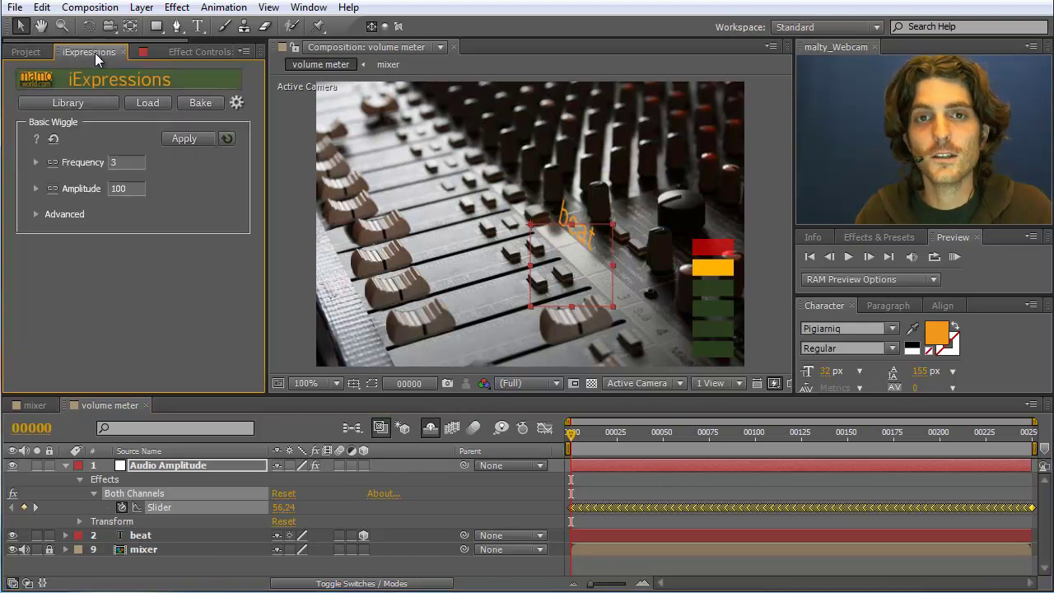
- Load the Linear Link 3D expression from the iExpressions library's Linking category
{"action": "left_click", "coordinate": [77, 102]}
{"action": "left_click_drag", "start_coordinate": [13, 247], "coordinate": [12, 193]}
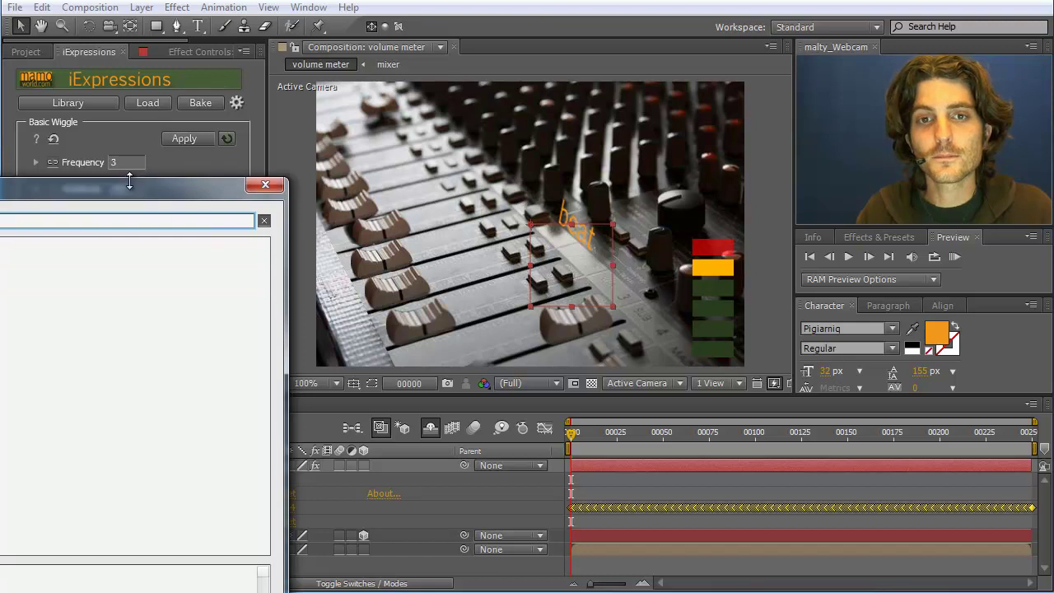
{"action": "left_click_drag", "start_coordinate": [105, 188], "coordinate": [434, 23]}
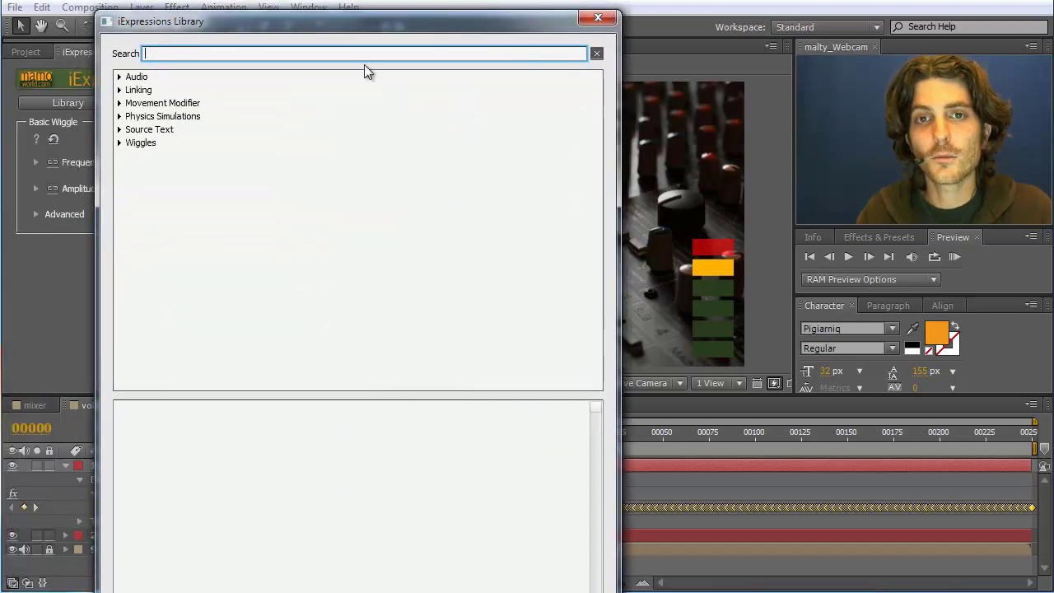
{"action": "left_click", "coordinate": [119, 90]}
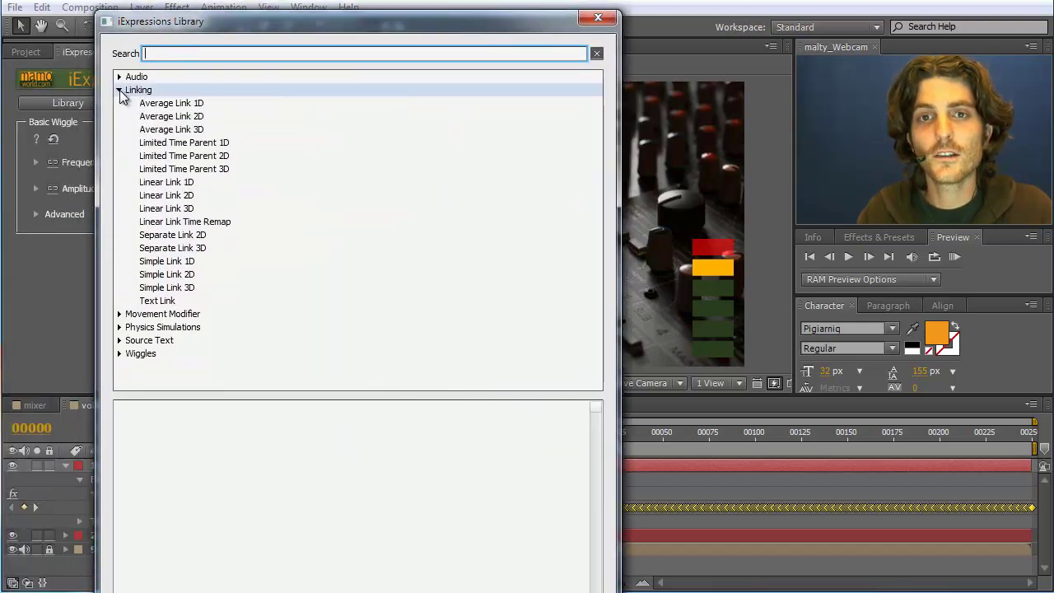
{"action": "left_click", "coordinate": [186, 211]}
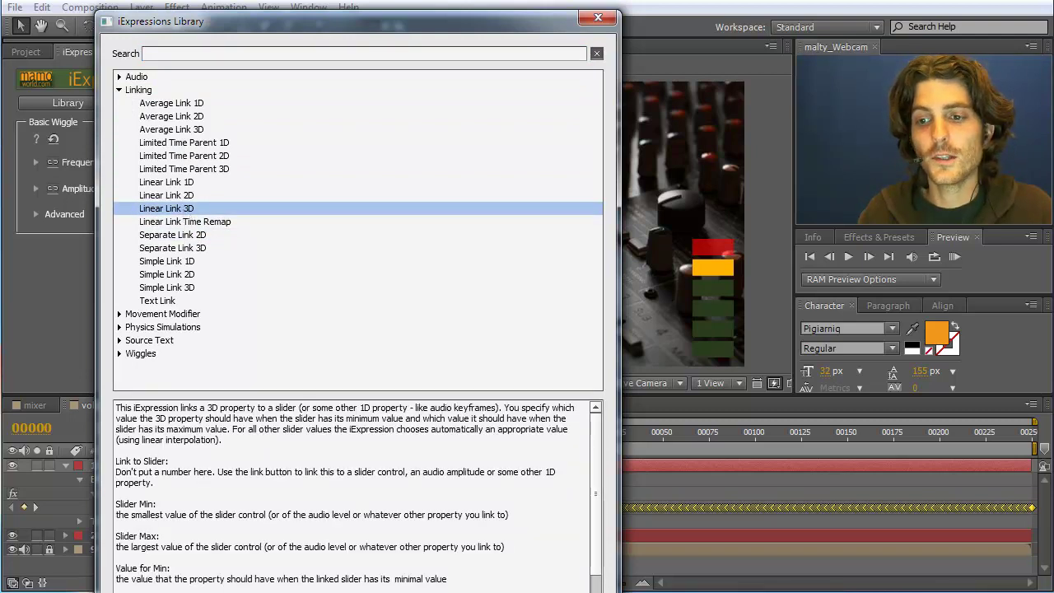
{"action": "left_click", "coordinate": [568, 556]}
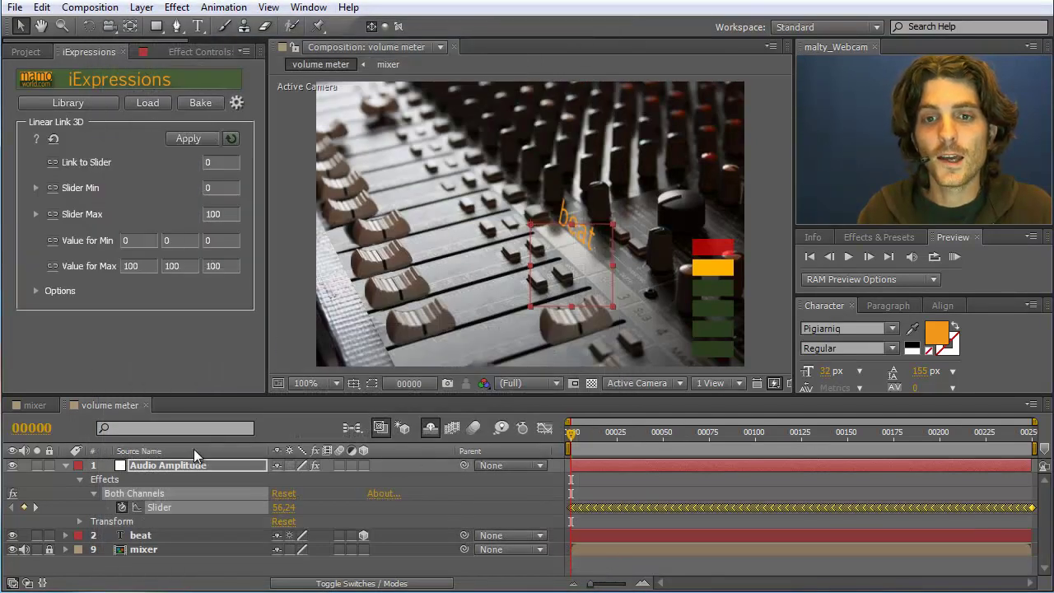
- Link the expression to the Both Channels Slider and set Slider Max to 60
{"action": "left_click", "coordinate": [160, 508]}
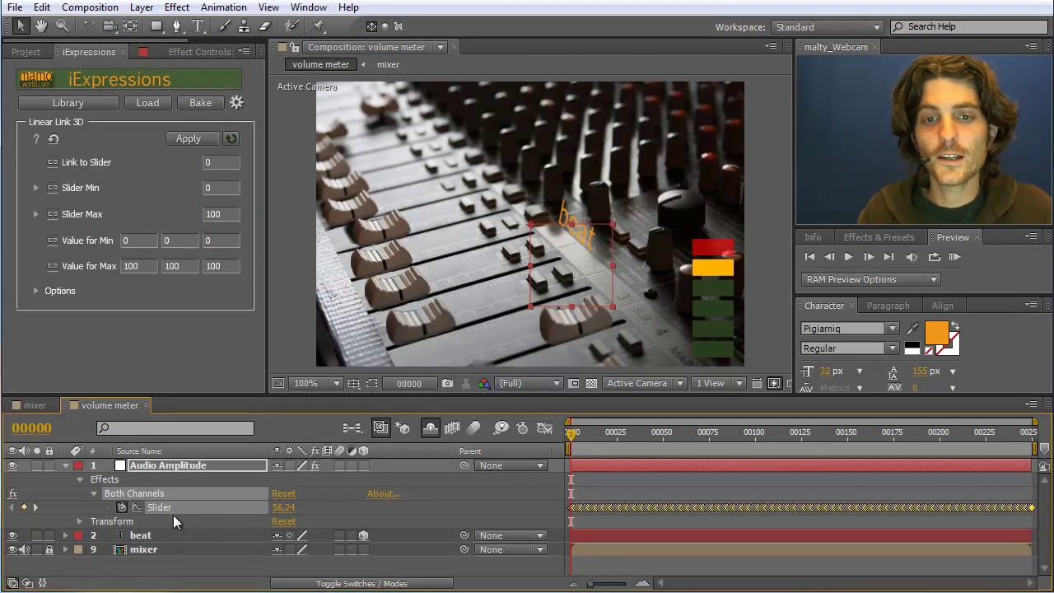
{"action": "left_click", "coordinate": [51, 161]}
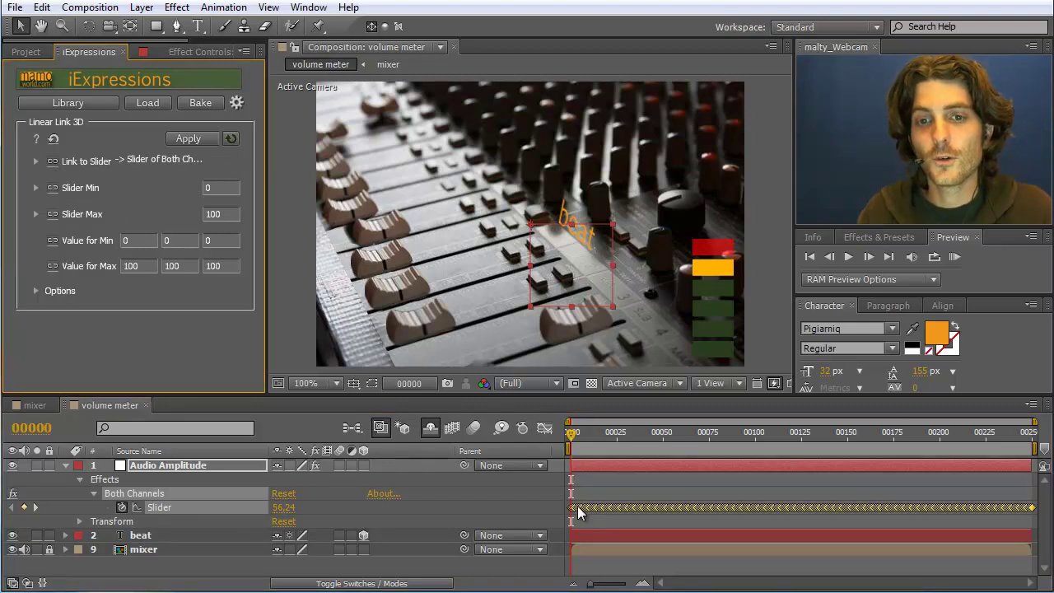
{"action": "mouse_move", "coordinate": [578, 510]}
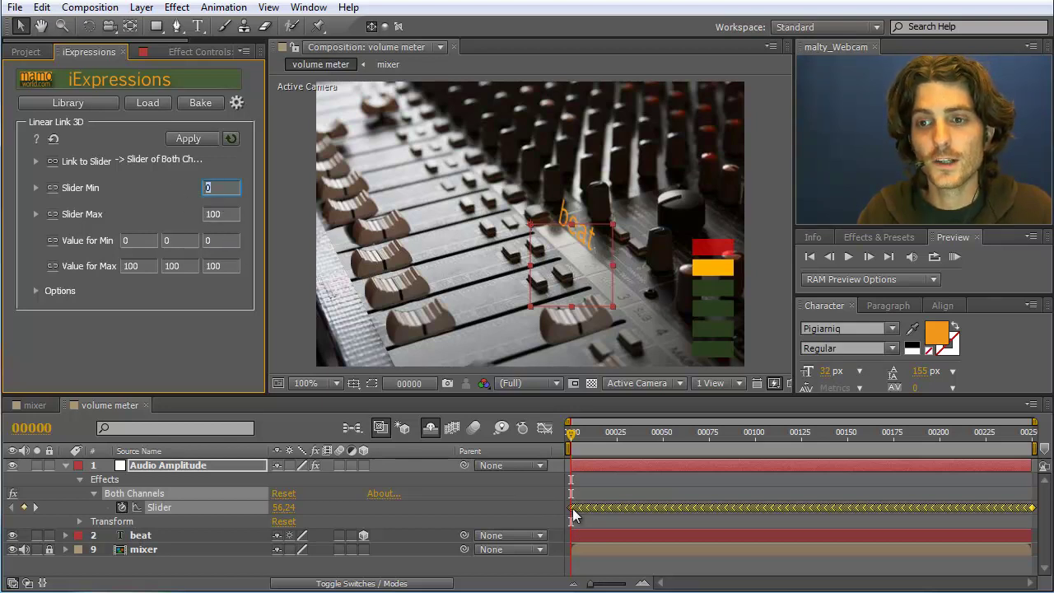
{"action": "left_click", "coordinate": [227, 215]}
{"action": "type", "text": "60"}
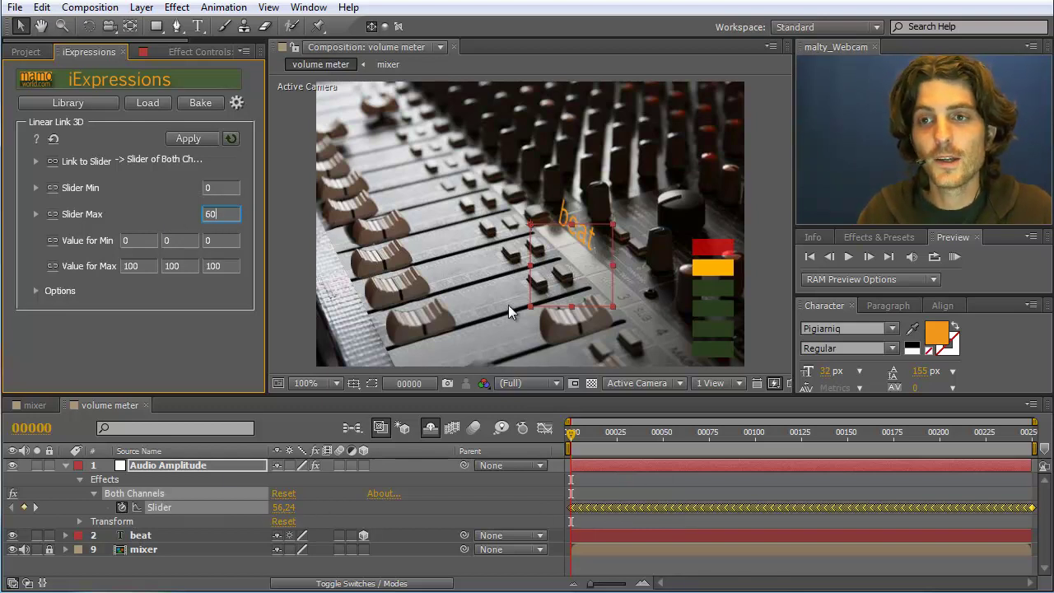
- Set the minimum value to beat's current Position, 293.1, 170.1, -0.1
{"action": "left_click", "coordinate": [572, 226]}
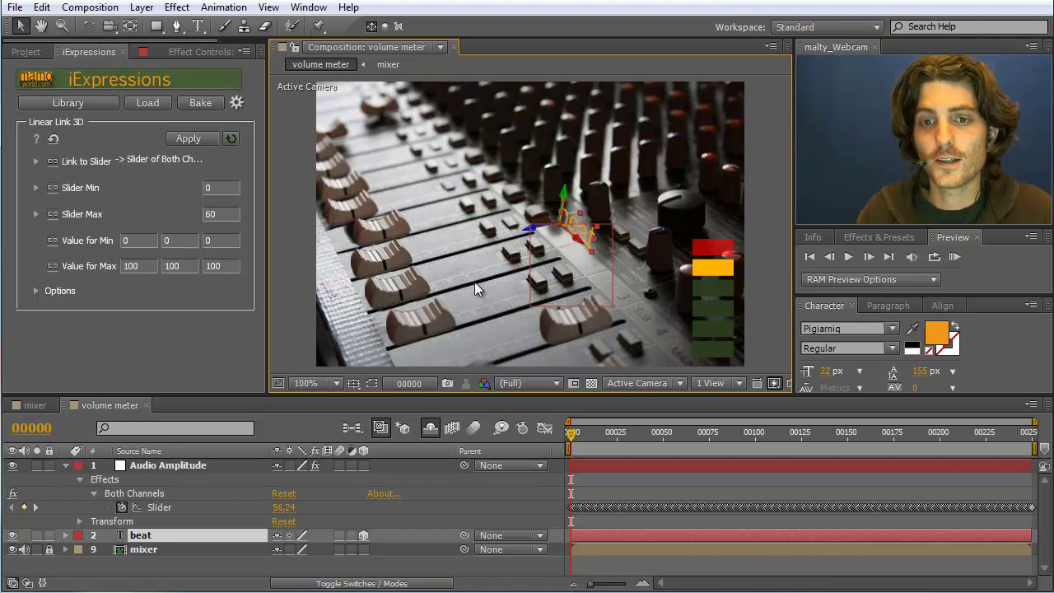
{"action": "key", "text": "p"}
{"action": "left_click", "coordinate": [136, 549]}
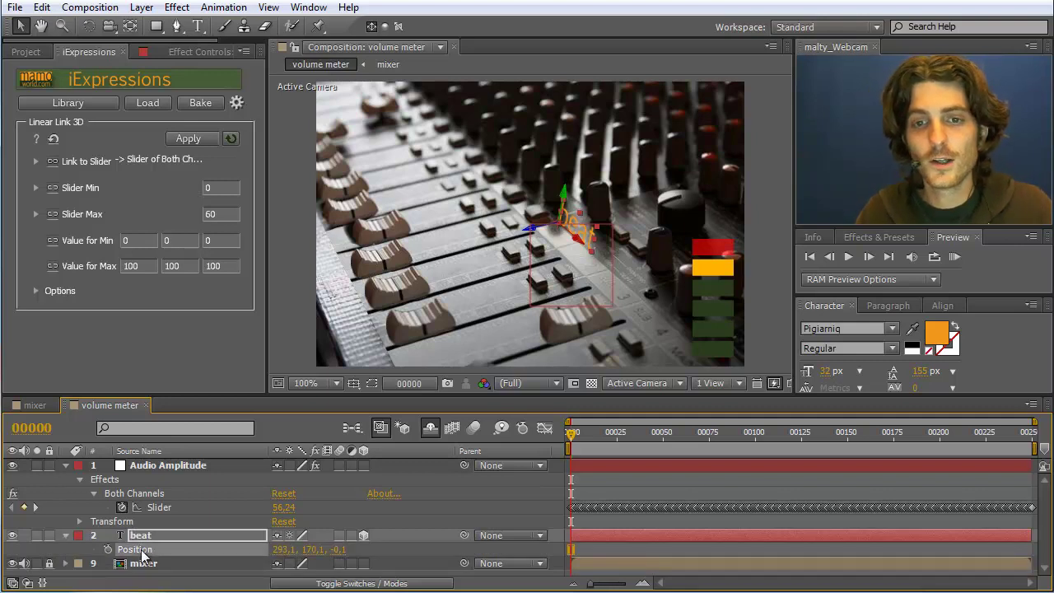
{"action": "left_click", "coordinate": [130, 239]}
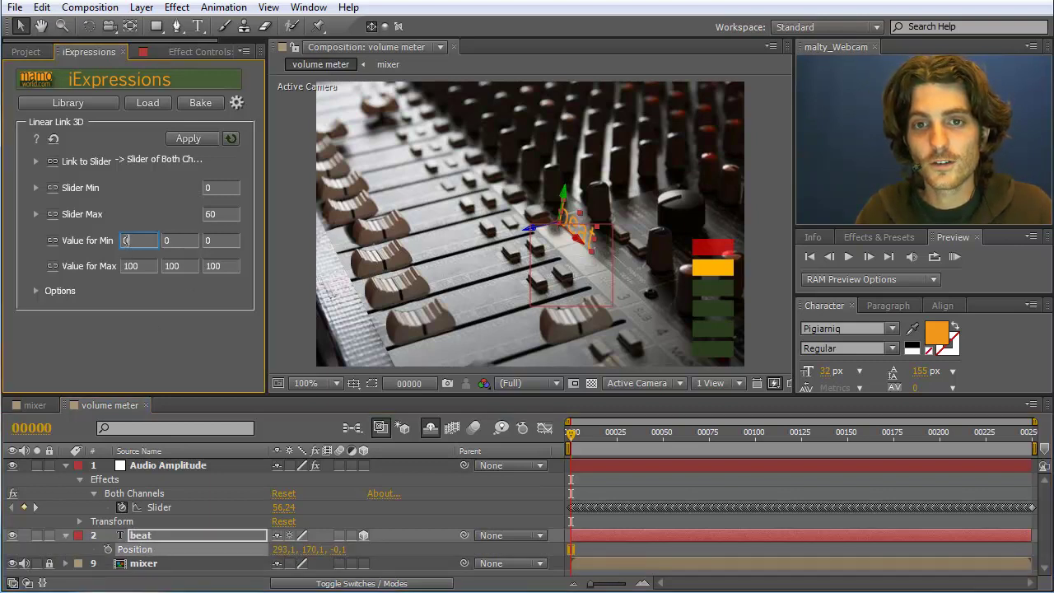
{"action": "type", "text": "293."}
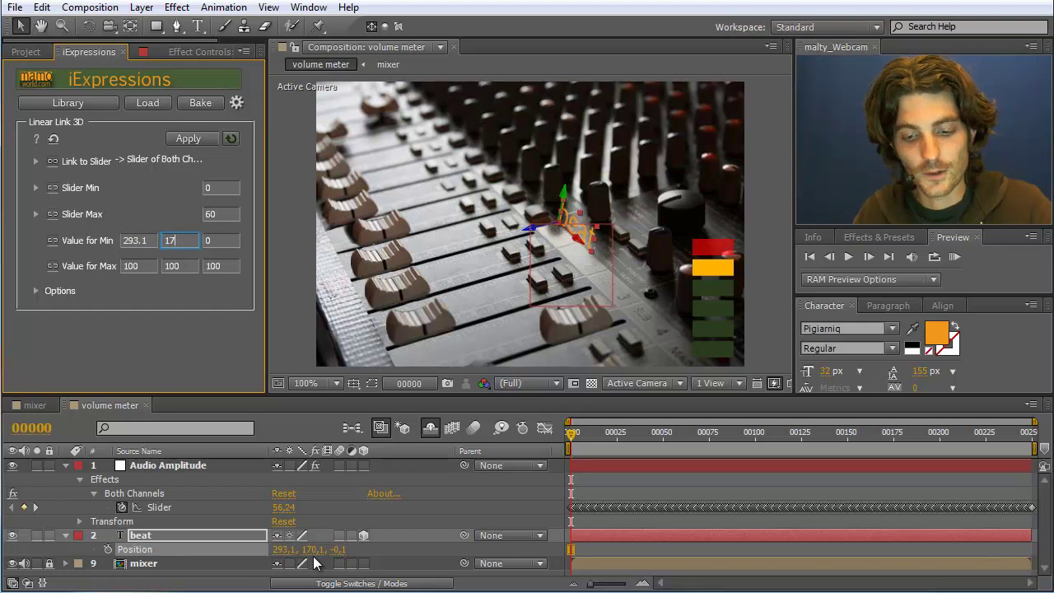
{"action": "type", "text": "1"}
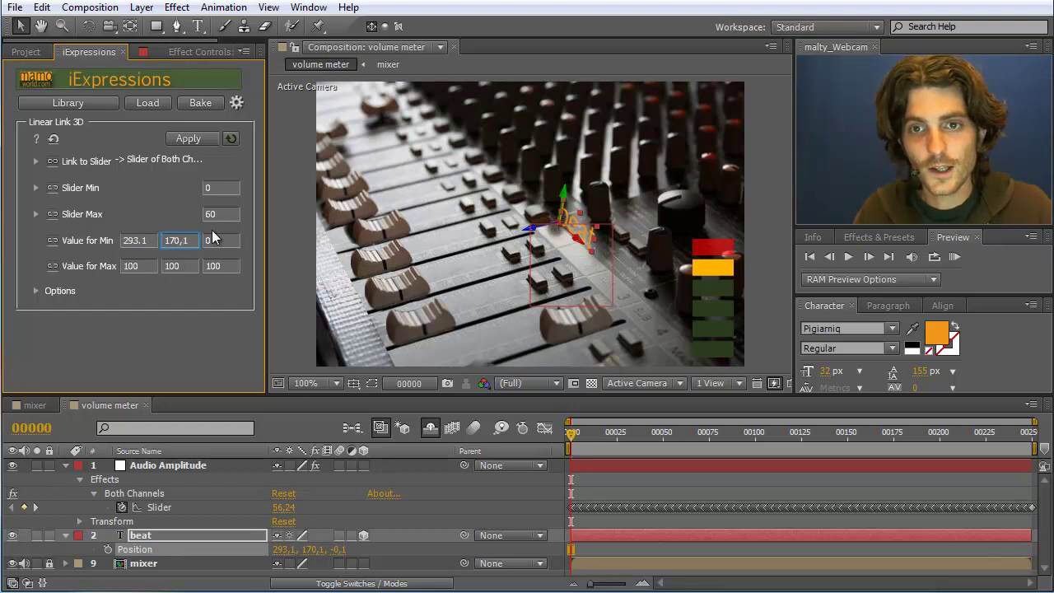
{"action": "key", "text": "Tab"}
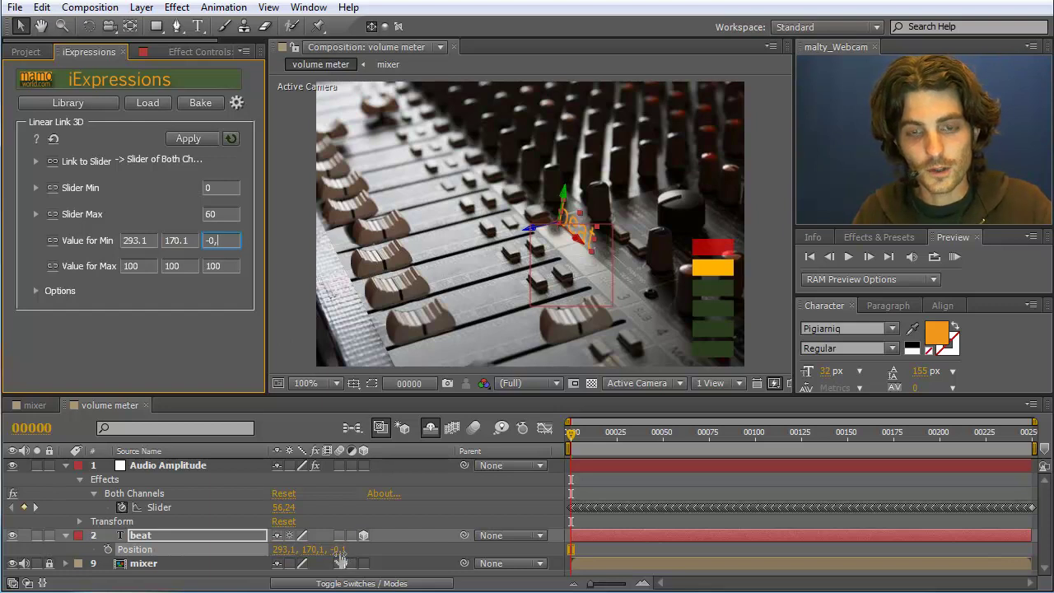
{"action": "left_click", "coordinate": [148, 266]}
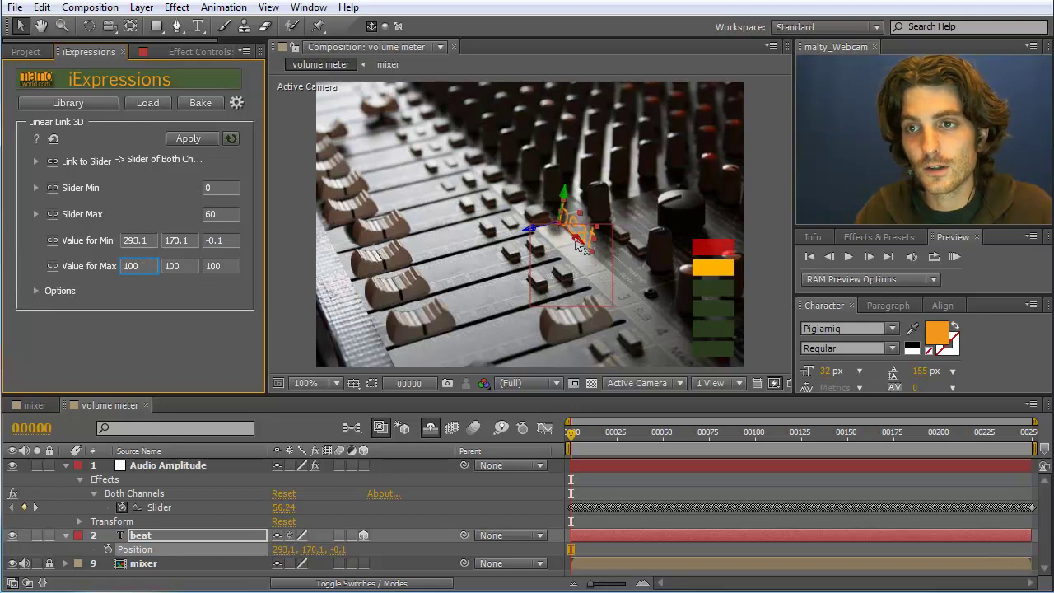
- Set the maximum value to 318.2, 193.2, -31.2, apply it to beat's Position, and preview
{"action": "left_click_drag", "start_coordinate": [576, 239], "coordinate": [601, 276]}
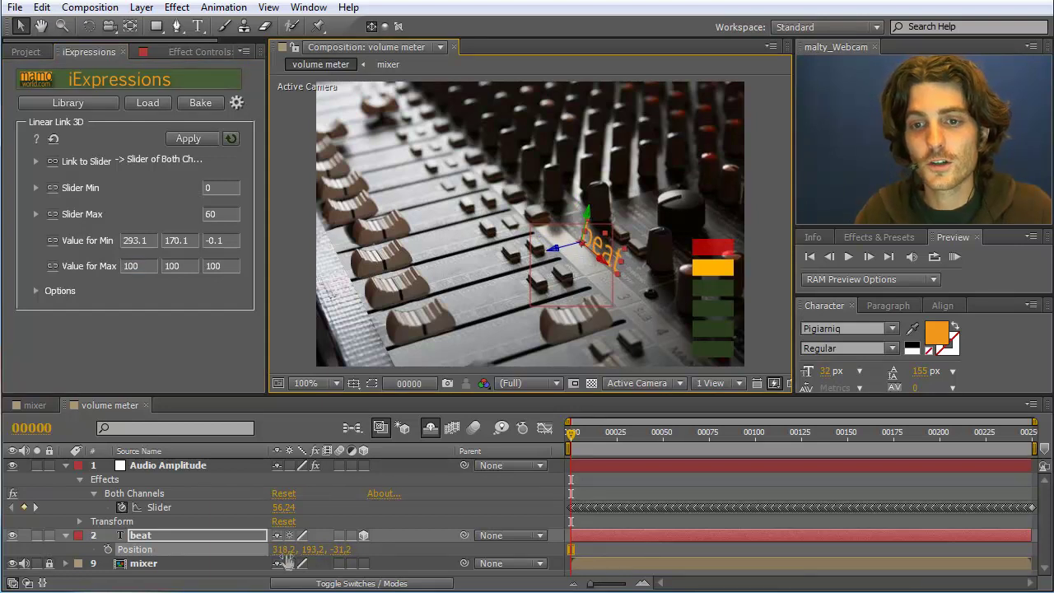
{"action": "left_click", "coordinate": [140, 266]}
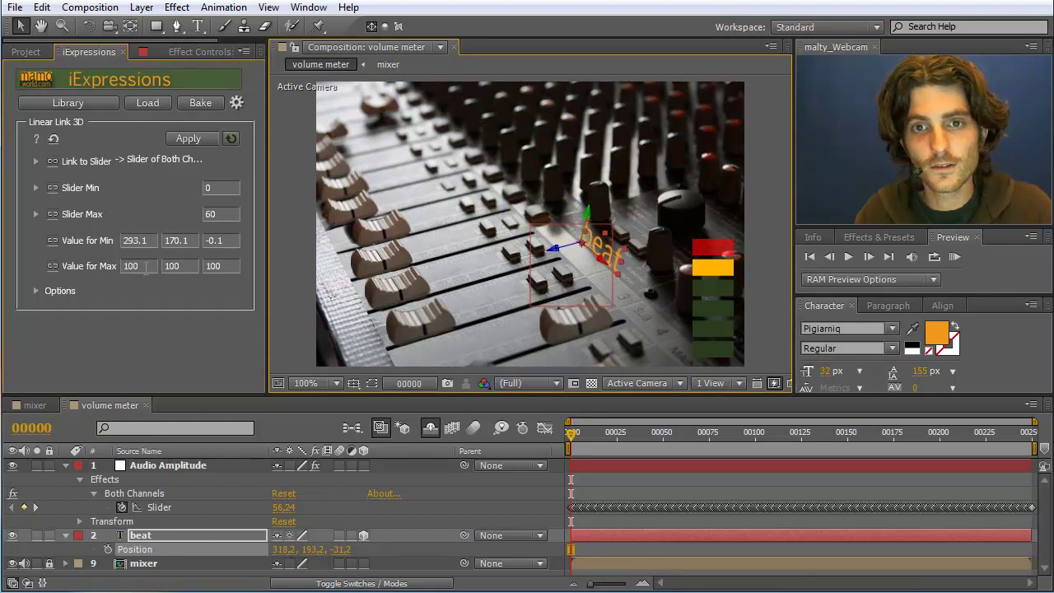
{"action": "type", "text": "318"}
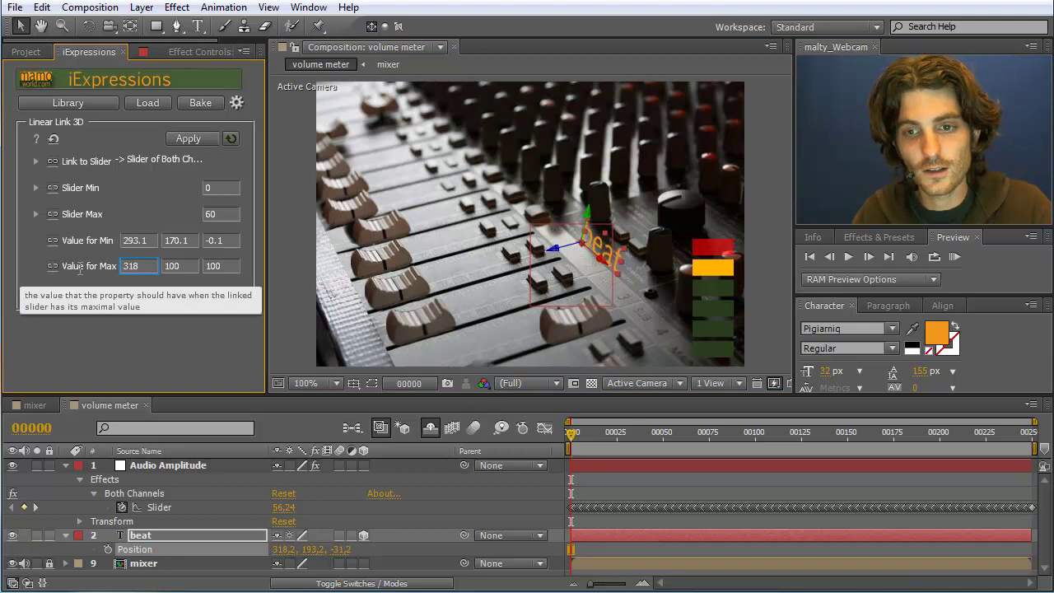
{"action": "type", "text": ",2"}
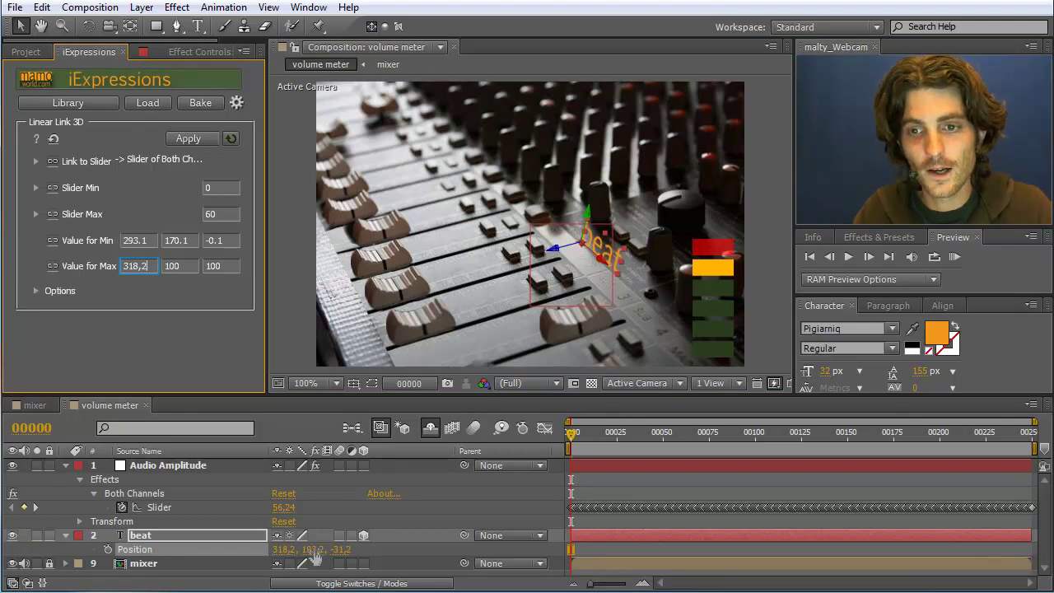
{"action": "key", "text": "Tab"}
{"action": "type", "text": "193"}
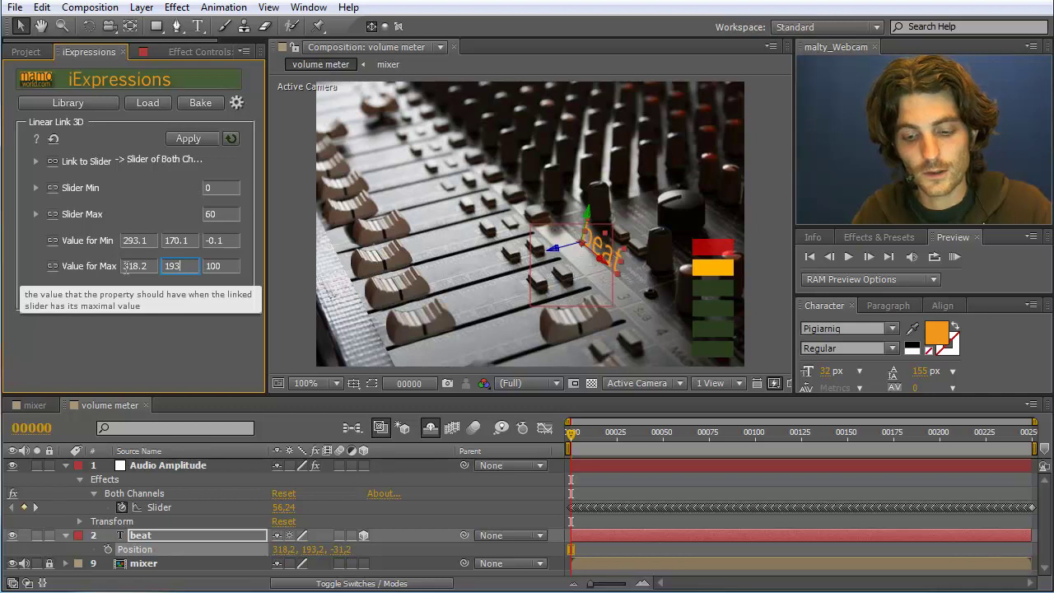
{"action": "type", "text": ",2"}
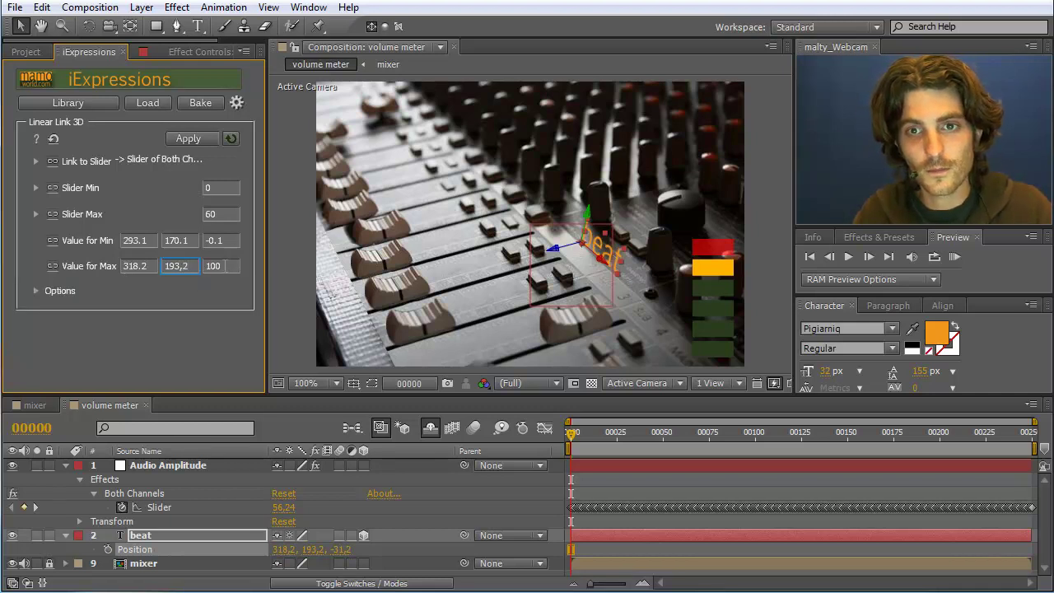
{"action": "key", "text": "Tab"}
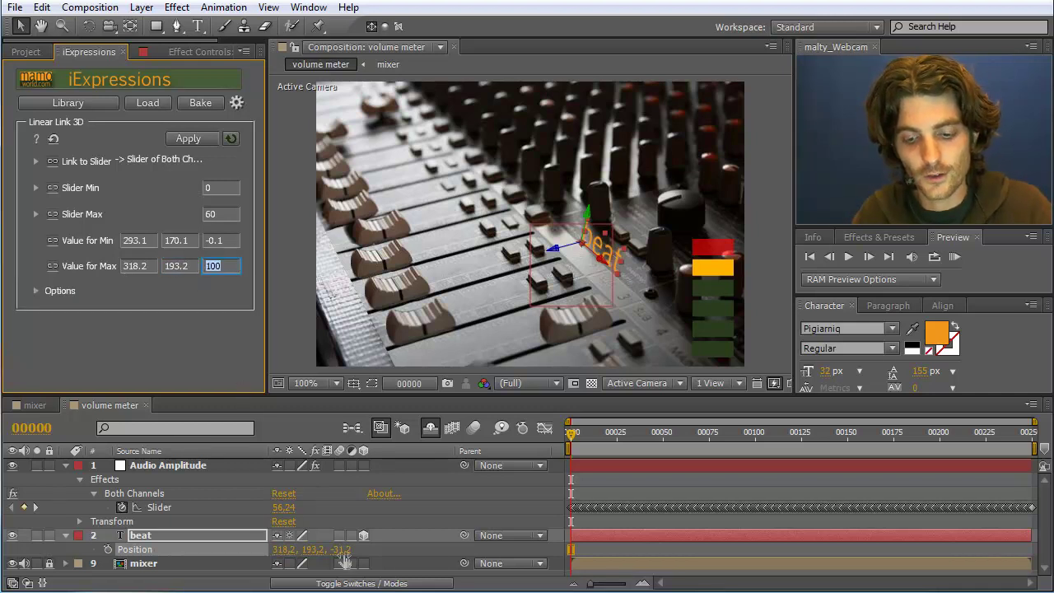
{"action": "type", "text": "-31"}
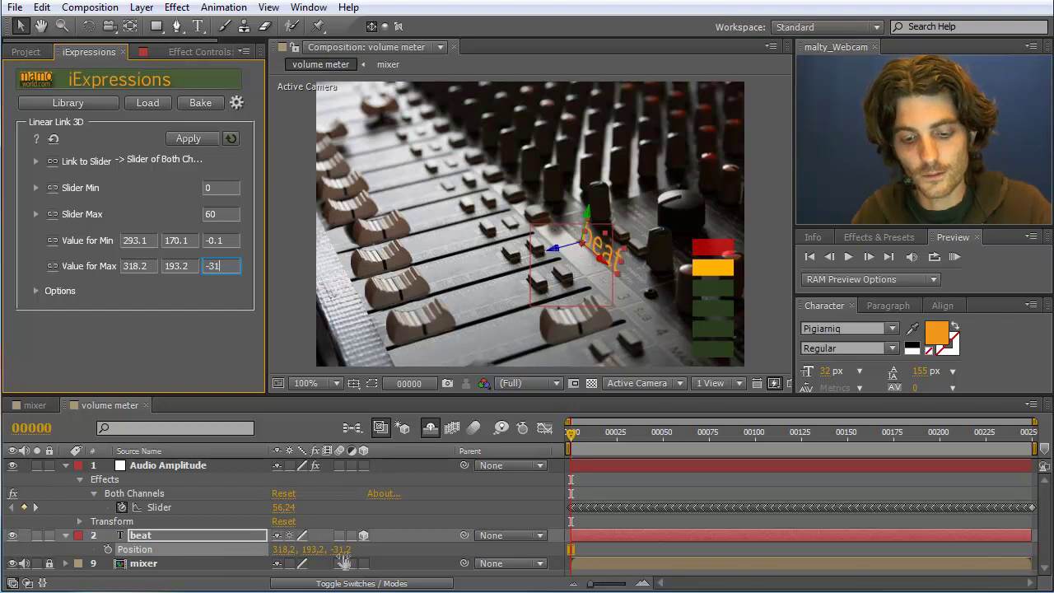
{"action": "type", "text": ",2"}
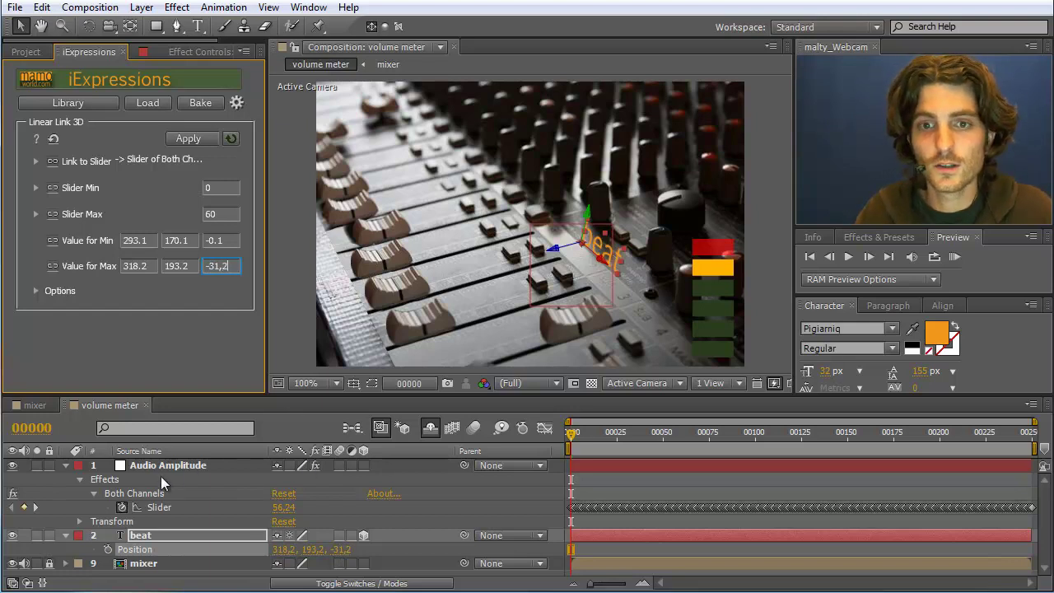
{"action": "left_click", "coordinate": [140, 553]}
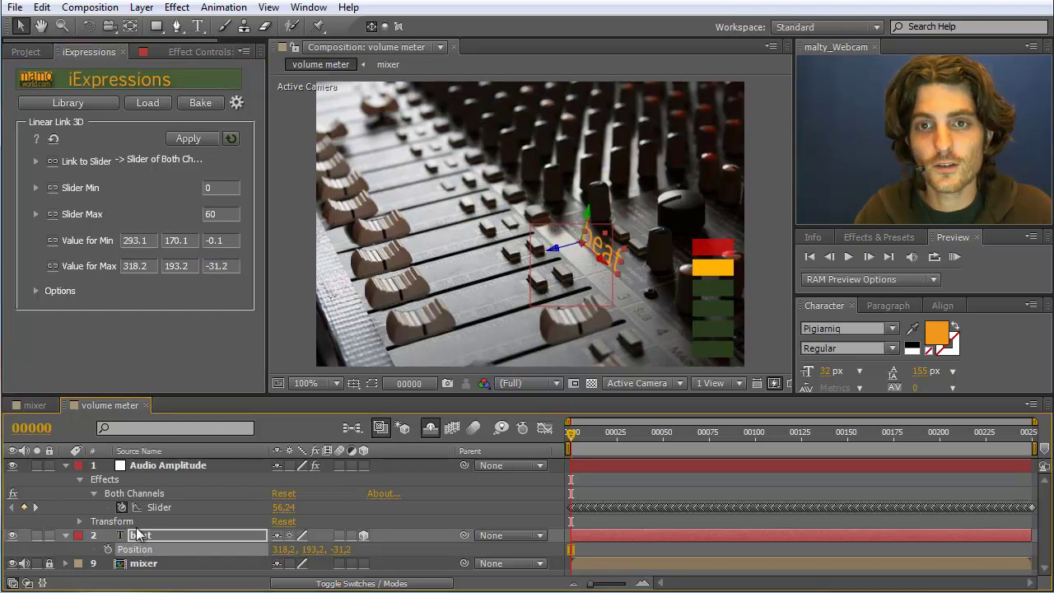
{"action": "left_click", "coordinate": [193, 142]}
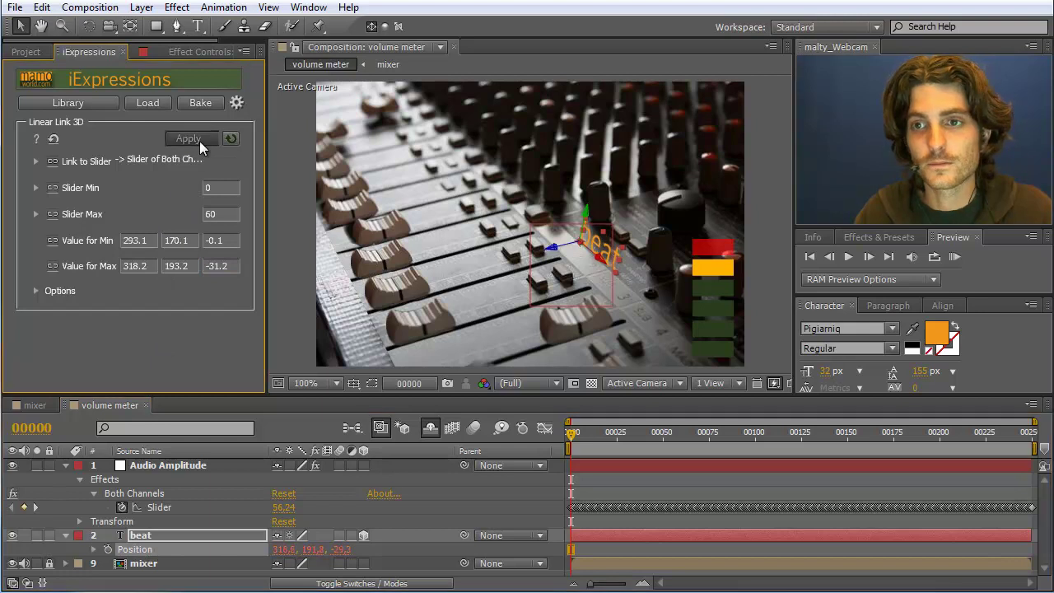
{"action": "left_click", "coordinate": [957, 260]}
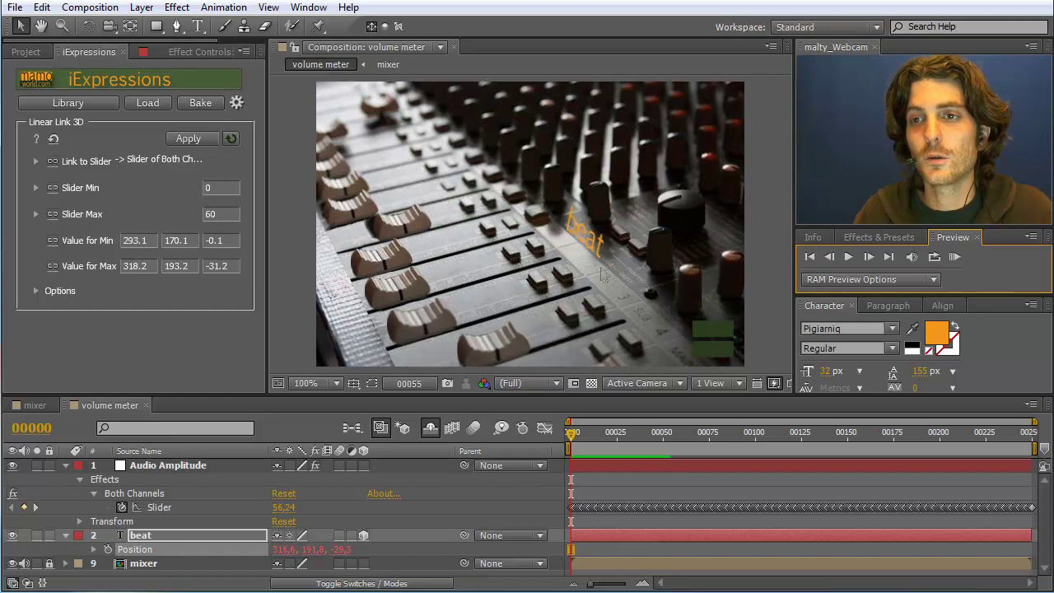
- Stop the RAM preview, returning the composition to frame 00000
{"action": "left_click", "coordinate": [955, 258]}
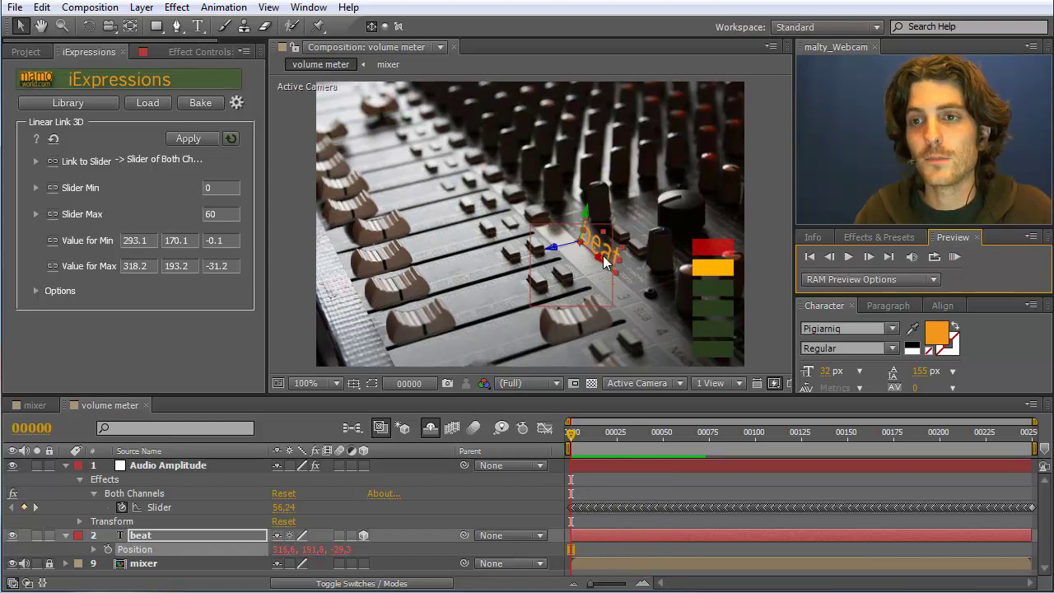
- Give the beat text a Bevel and Emboss layer style and turn it to read clearly
{"action": "left_click", "coordinate": [140, 7]}
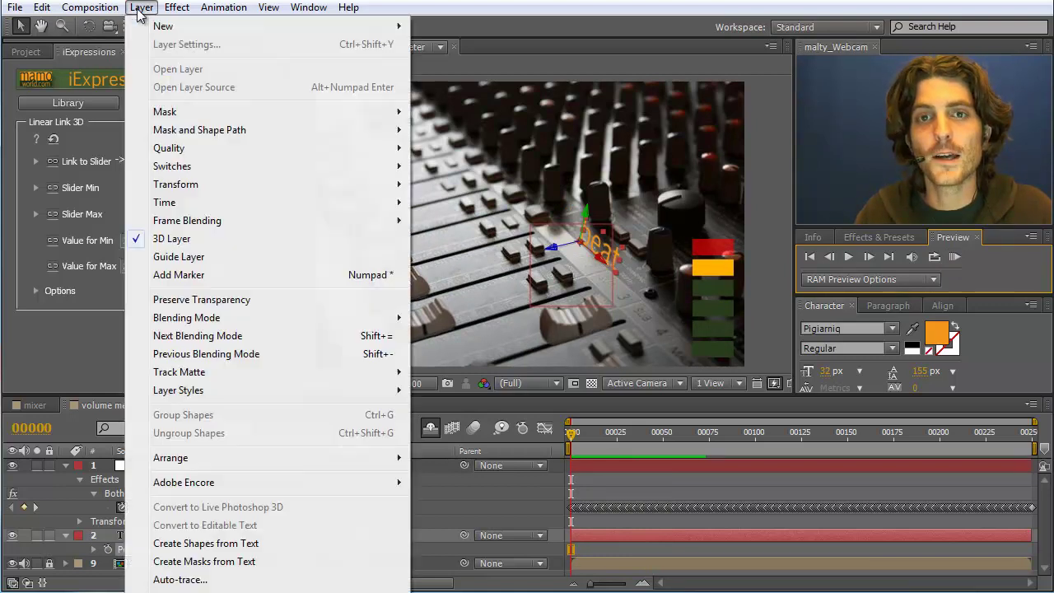
{"action": "mouse_move", "coordinate": [346, 394]}
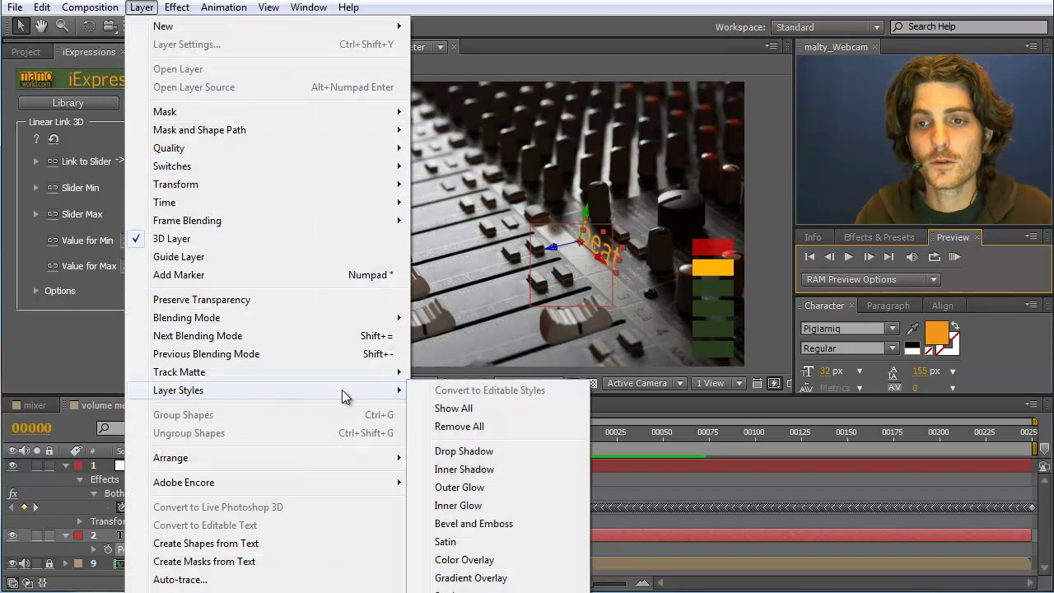
{"action": "left_click", "coordinate": [473, 523]}
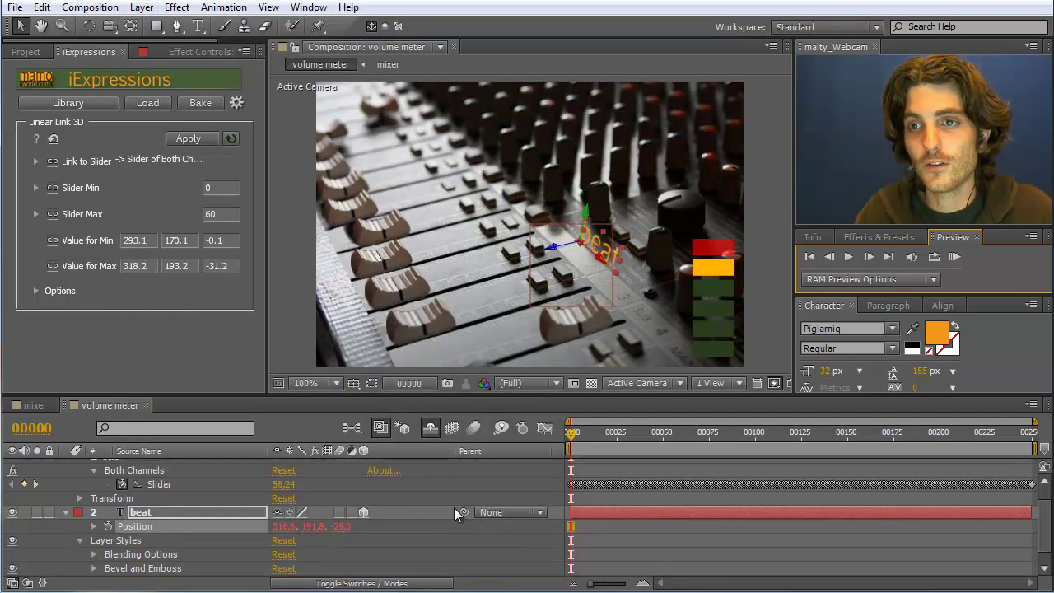
{"action": "scroll", "coordinate": [175, 530], "scroll_direction": "up", "scroll_amount": 1}
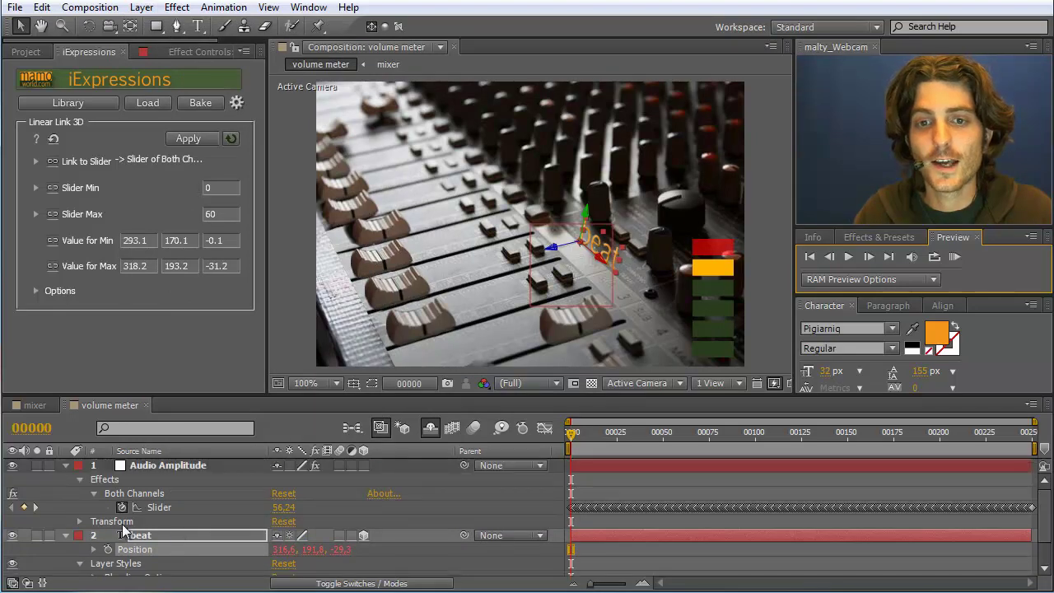
{"action": "left_click", "coordinate": [66, 536]}
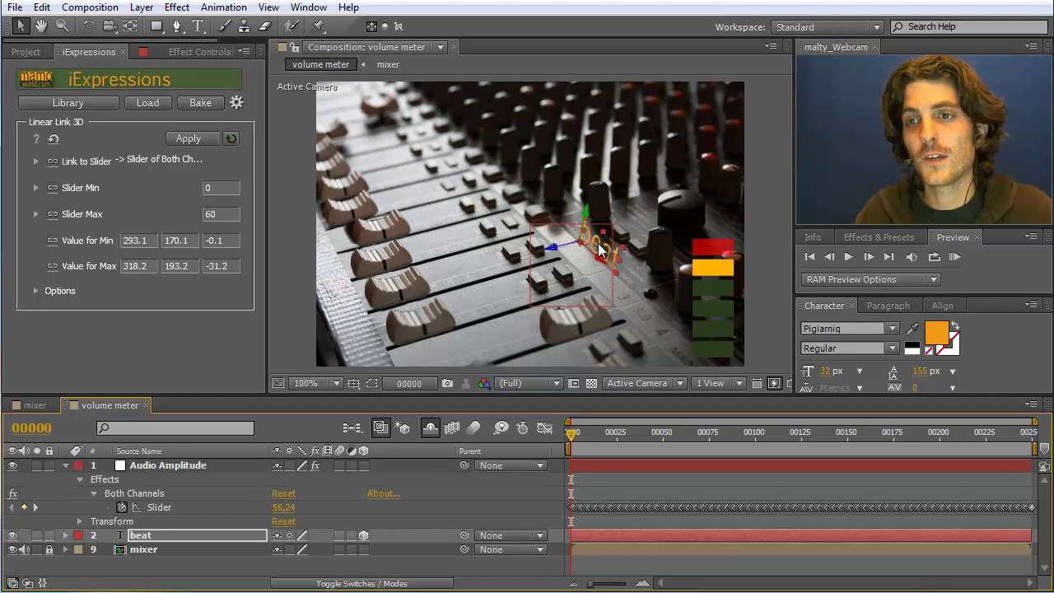
{"action": "mouse_move", "coordinate": [599, 251]}
{"action": "left_mouse_down"}
{"action": "mouse_move", "coordinate": [612, 260]}
{"action": "mouse_move", "coordinate": [594, 239]}
{"action": "mouse_move", "coordinate": [611, 264]}
{"action": "mouse_move", "coordinate": [603, 255]}
{"action": "left_mouse_up"}
- Load the Change on Beat Text expression from the iExpressions library's Audio category
{"action": "left_click", "coordinate": [61, 103]}
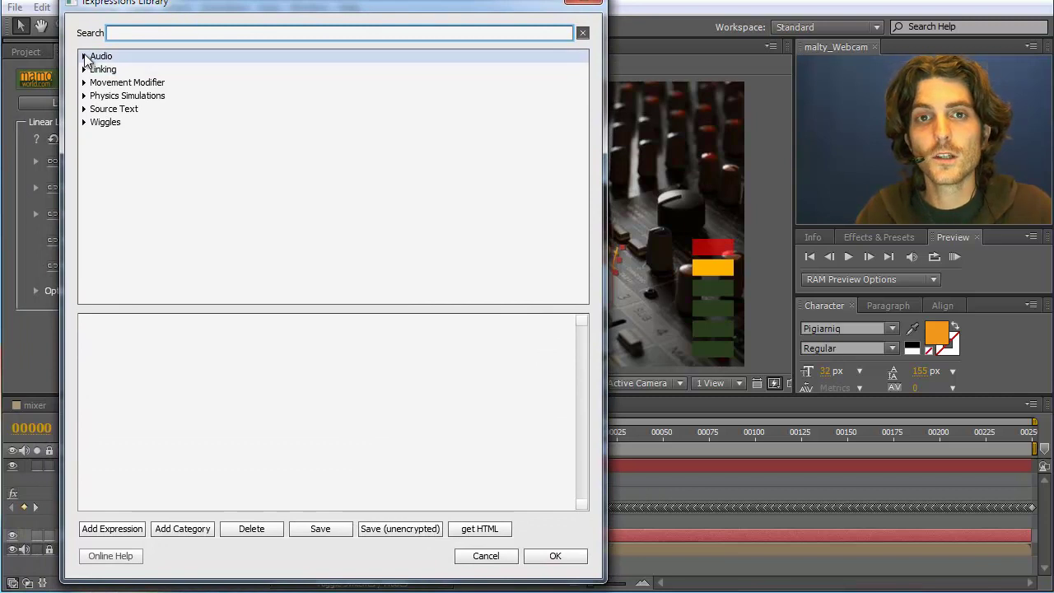
{"action": "left_click", "coordinate": [84, 57]}
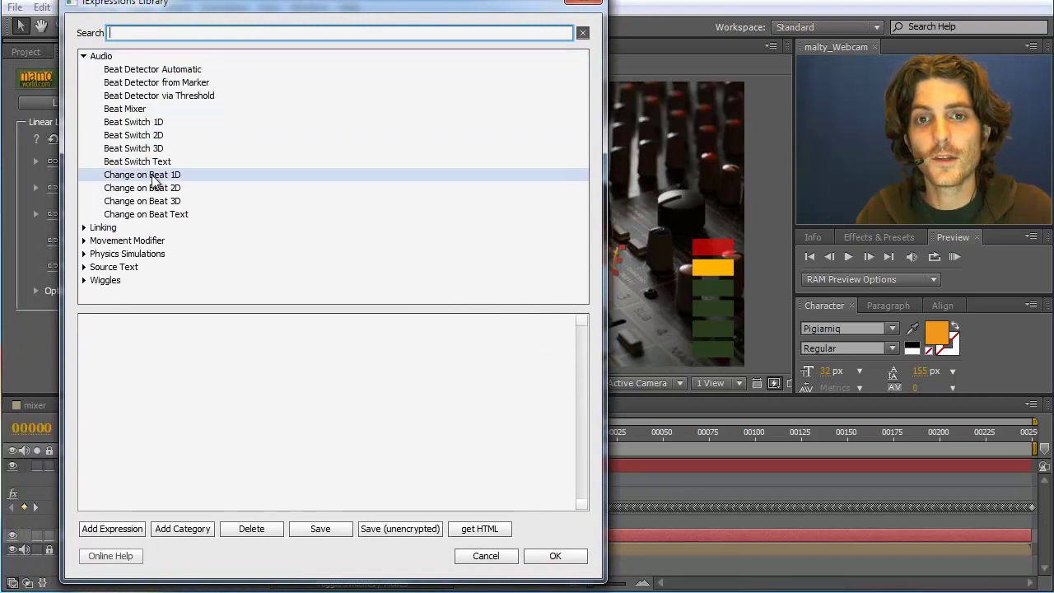
{"action": "left_click", "coordinate": [152, 217]}
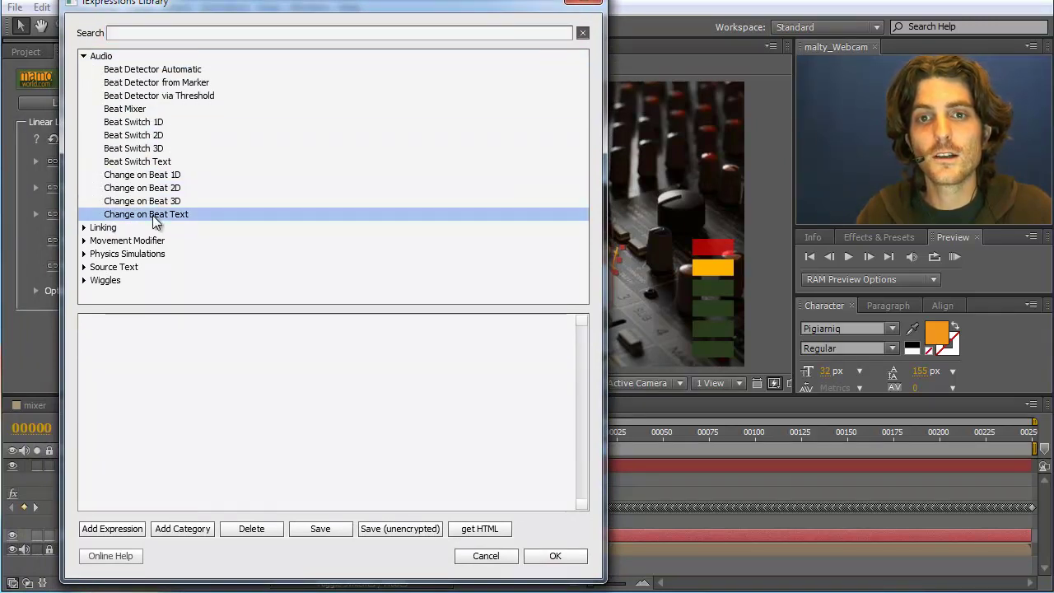
{"action": "left_click", "coordinate": [556, 556]}
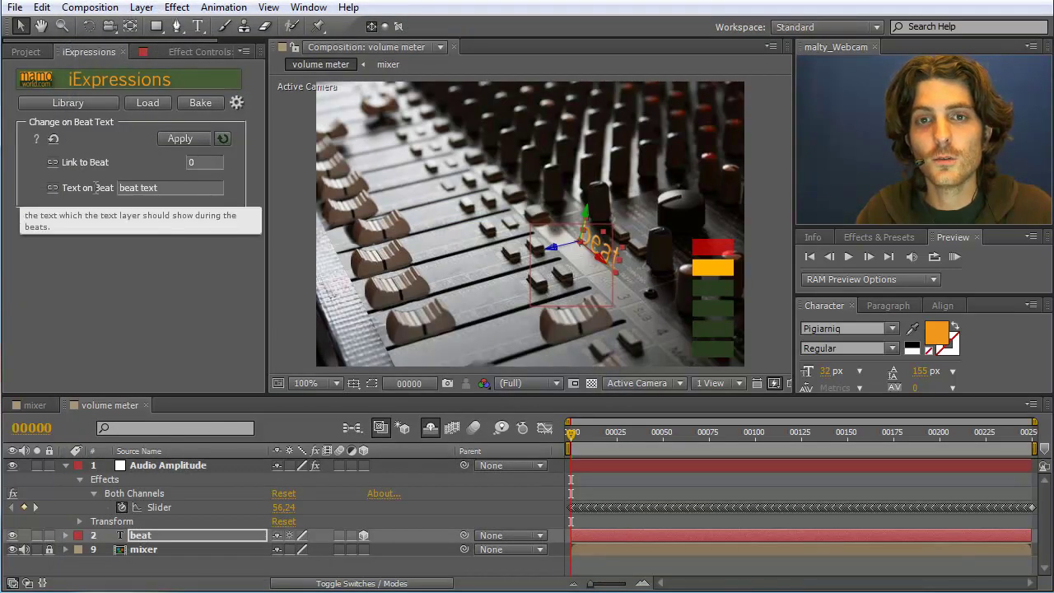
- Change the Text on Beat value to 'detection', then select the Audio Amplitude layer
{"action": "left_click", "coordinate": [163, 188]}
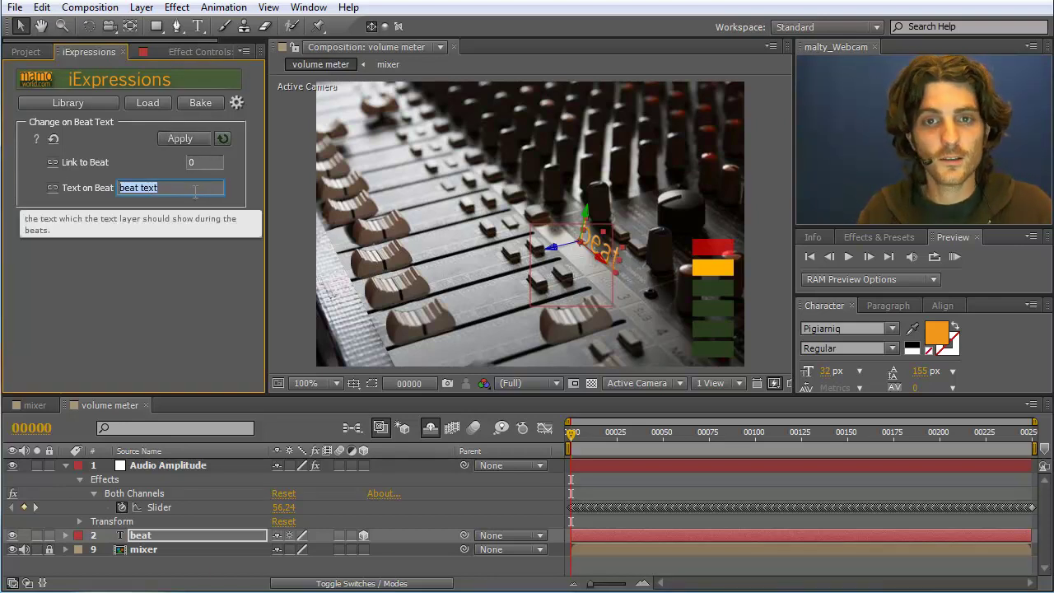
{"action": "type", "text": "detection"}
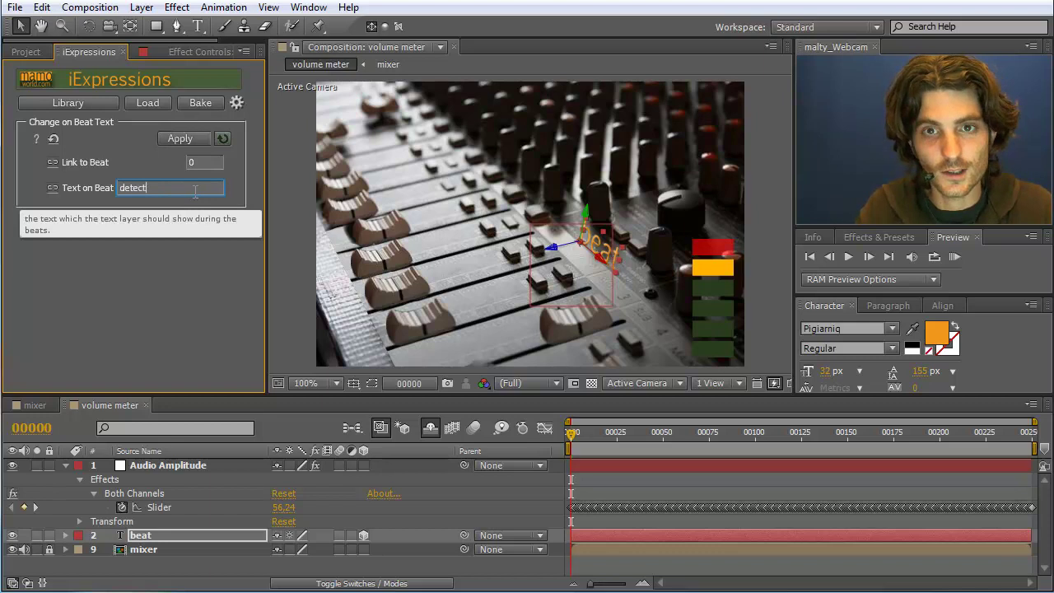
{"action": "left_click", "coordinate": [89, 162]}
{"action": "left_click_drag", "start_coordinate": [69, 162], "coordinate": [109, 162]}
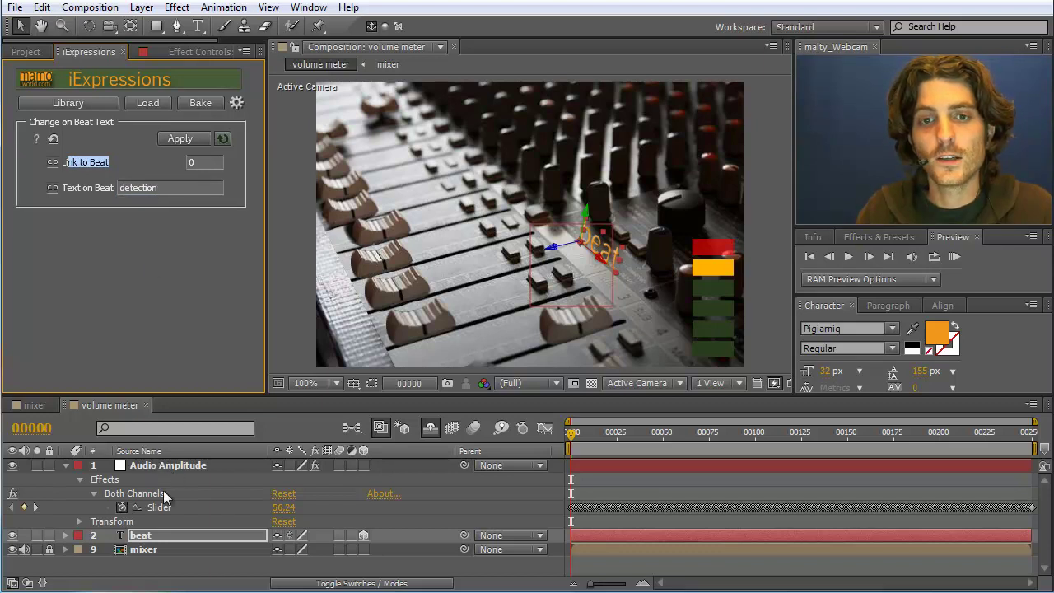
{"action": "left_click", "coordinate": [179, 470]}
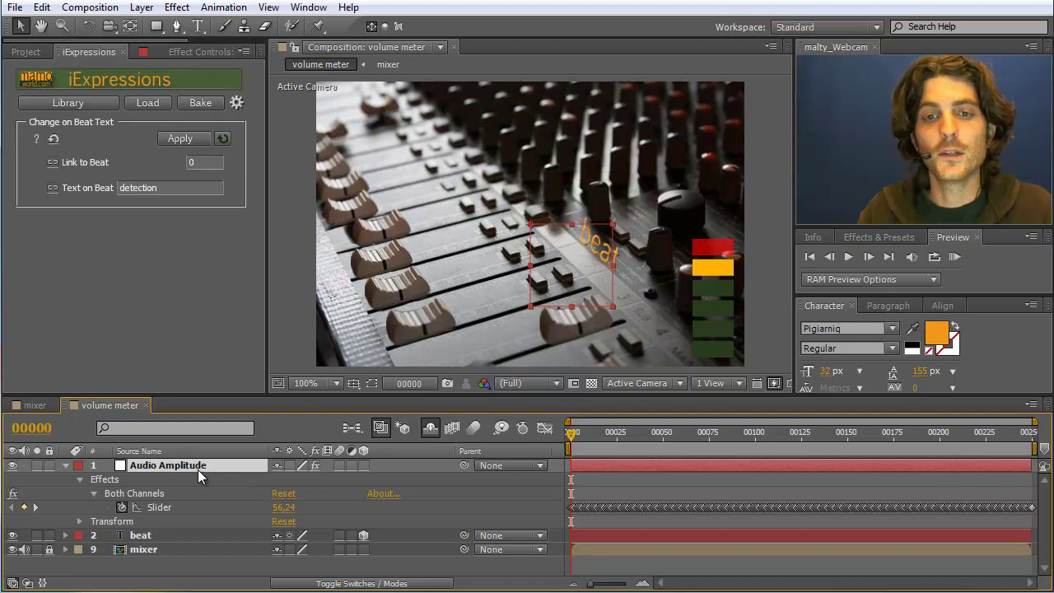
- In the mixer comp, select beat detector 3 and scrub ahead to about frame 00101 to check it
{"action": "left_click", "coordinate": [37, 405]}
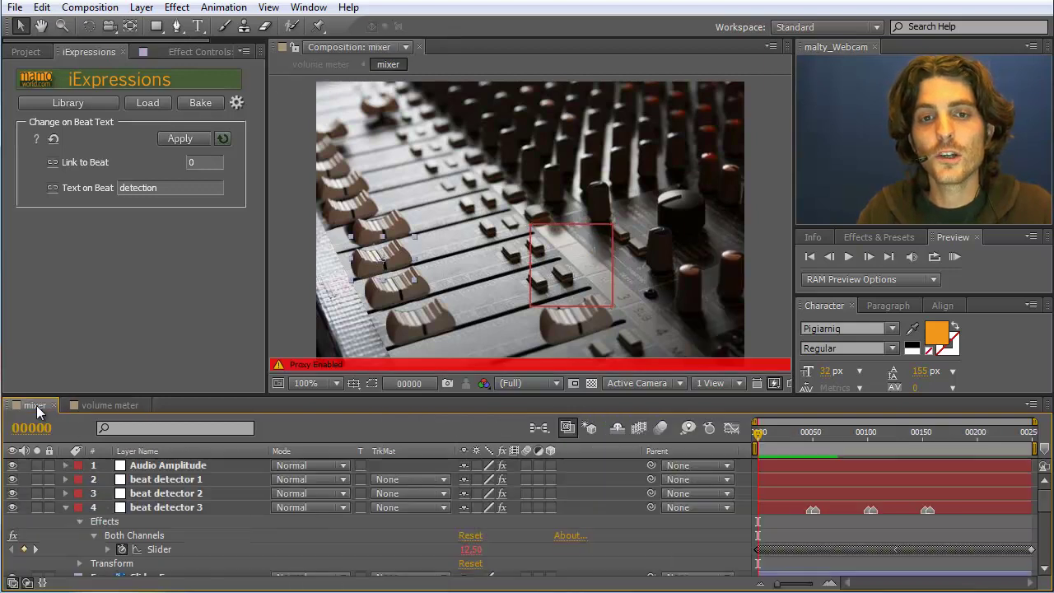
{"action": "left_click", "coordinate": [169, 481]}
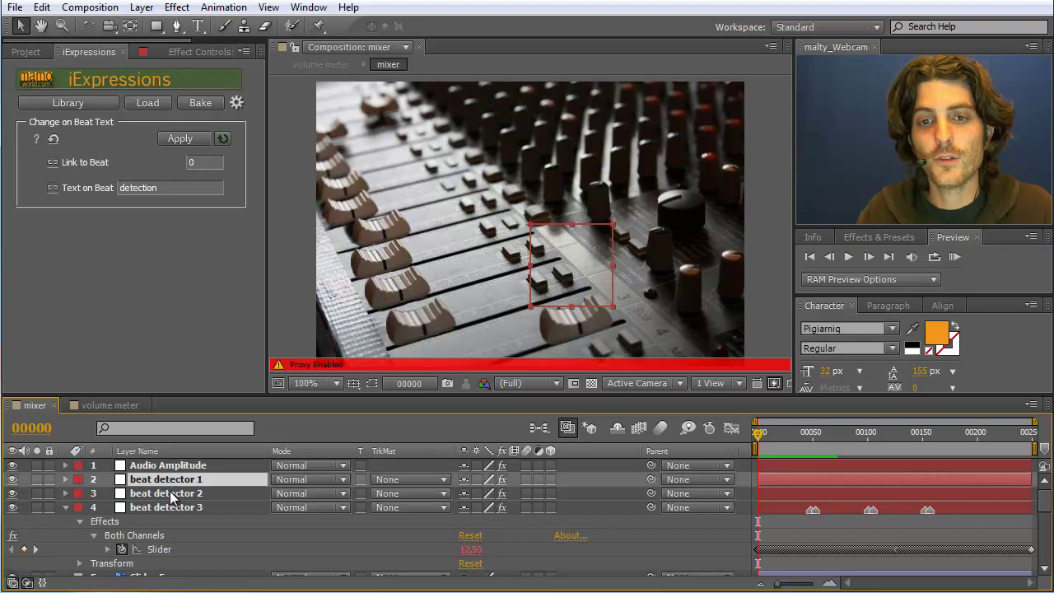
{"action": "left_click", "coordinate": [170, 493]}
{"action": "left_click", "coordinate": [173, 505]}
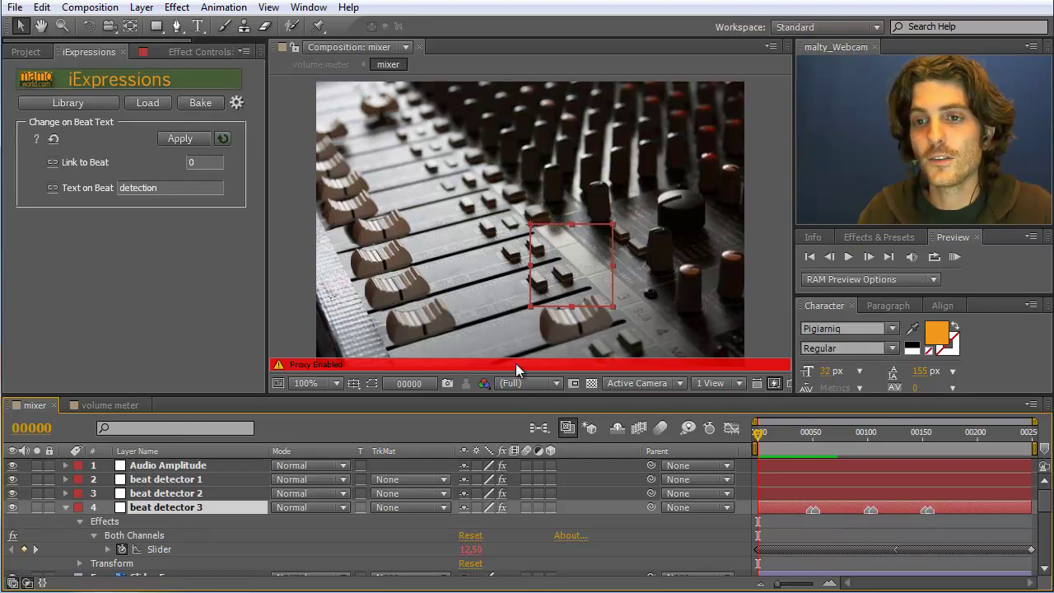
{"action": "left_click_drag", "start_coordinate": [766, 432], "coordinate": [813, 434]}
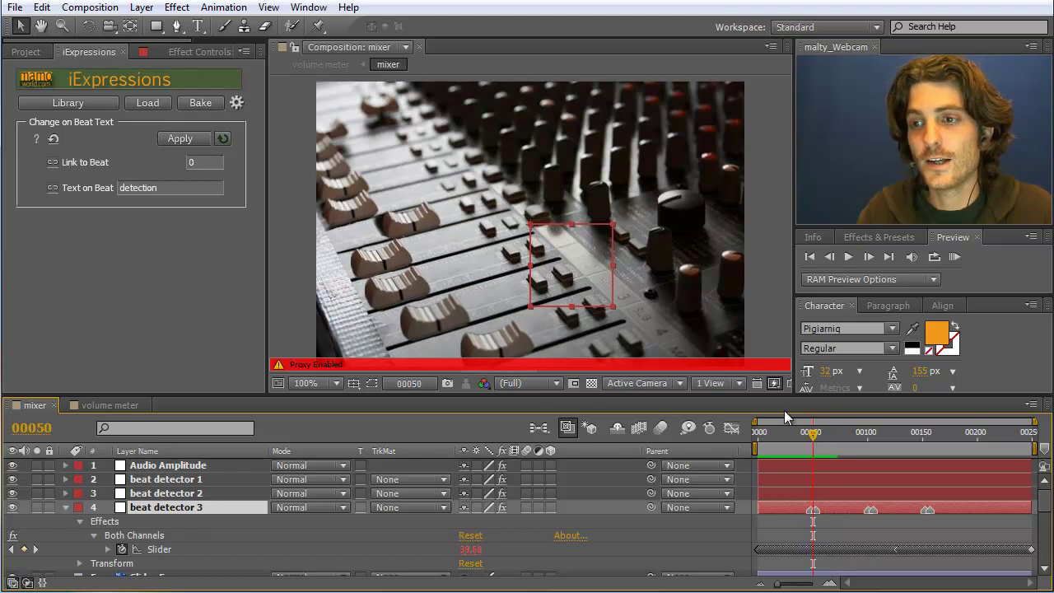
{"action": "left_click", "coordinate": [814, 431]}
{"action": "key", "text": "Page_Down"}
{"action": "key", "text": "Page_Down"}
{"action": "key", "text": "Page_Down"}
{"action": "key", "text": "Page_Down"}
{"action": "key", "text": "Page_Down"}
{"action": "key", "text": "Page_Down"}
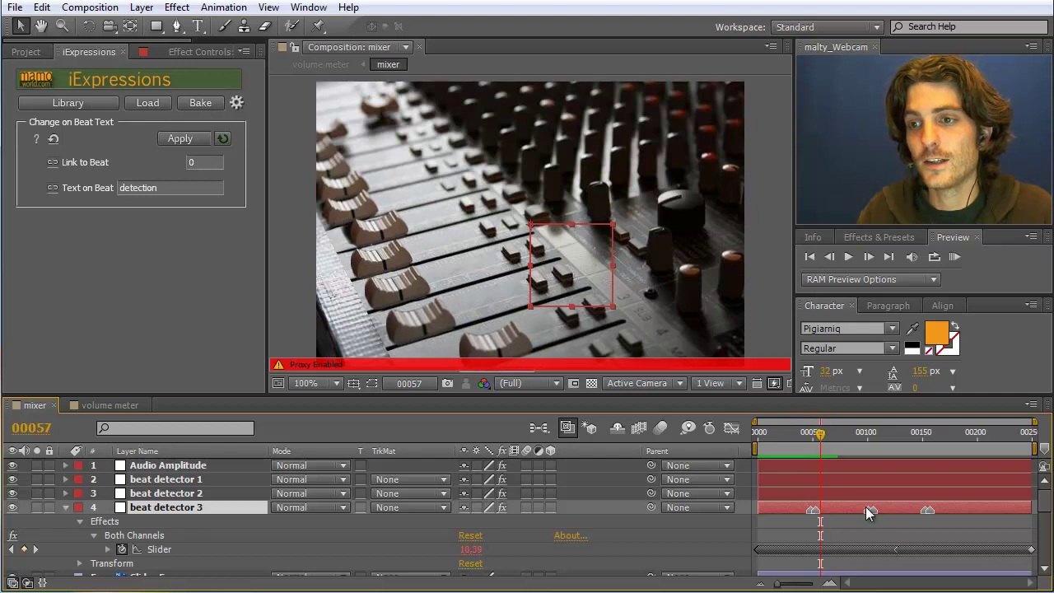
{"action": "left_click_drag", "start_coordinate": [827, 436], "coordinate": [873, 437]}
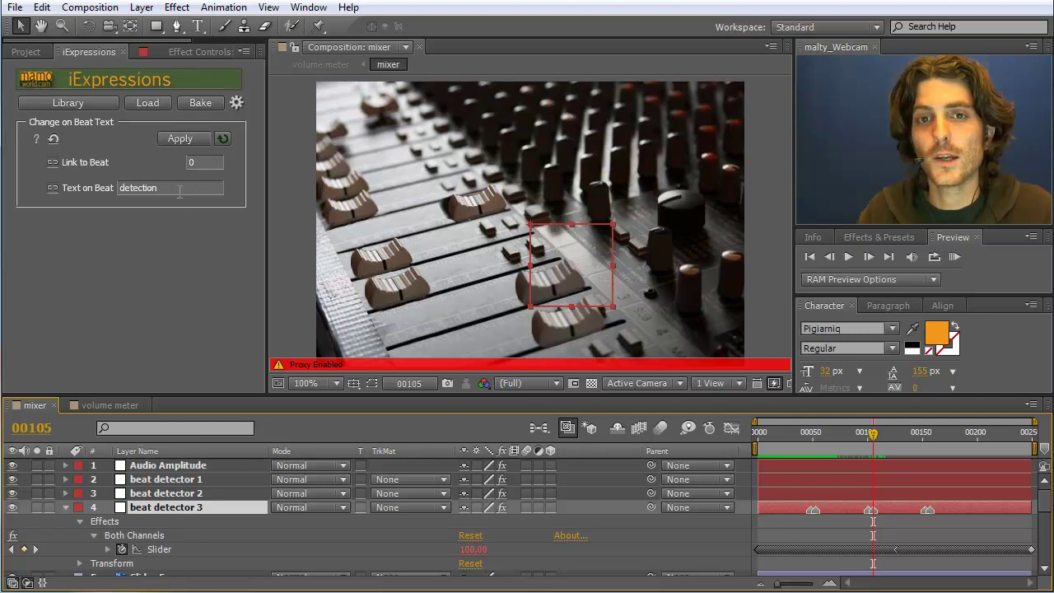
- Link Link to Beat to beat detector 3's Both Channels slider and return to volume meter
{"action": "left_click", "coordinate": [158, 552]}
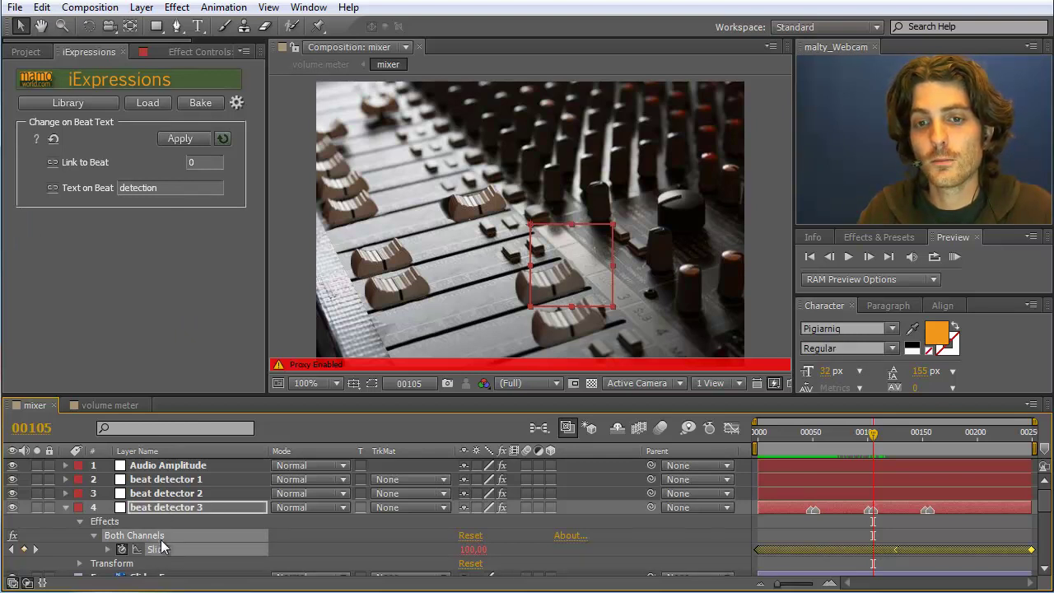
{"action": "left_click", "coordinate": [50, 162]}
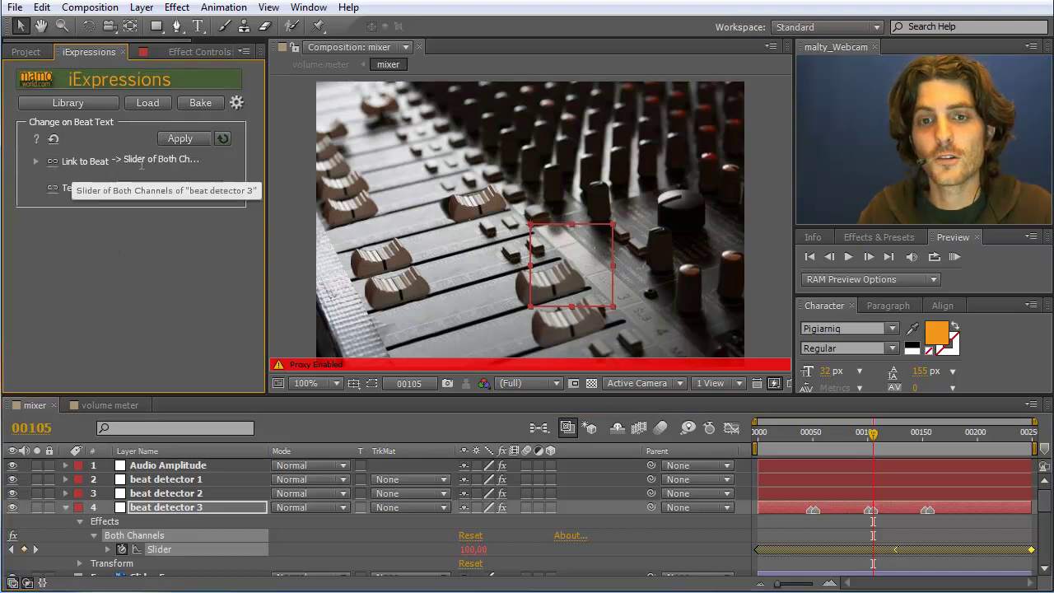
{"action": "left_click", "coordinate": [118, 408]}
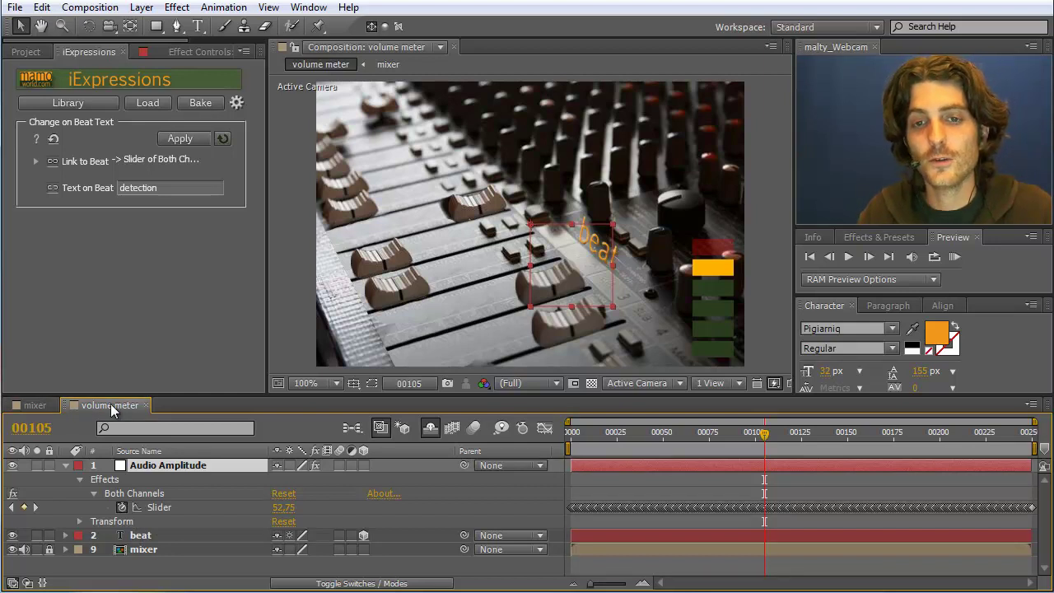
- In the volume meter comp, deselect all layers and select the Audio Amplitude layer
{"action": "left_click", "coordinate": [23, 405]}
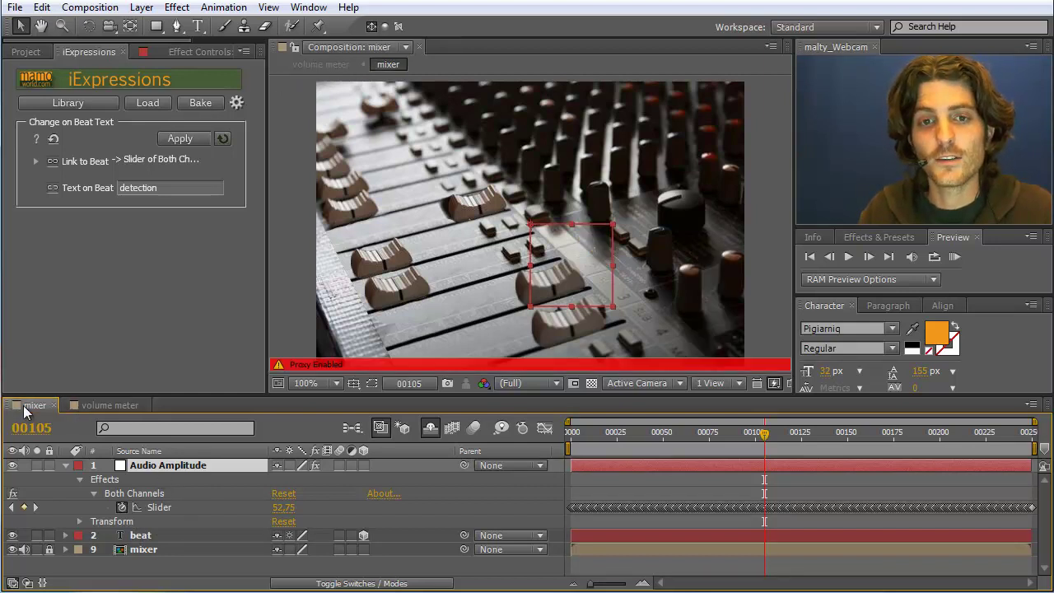
{"action": "left_click", "coordinate": [89, 405]}
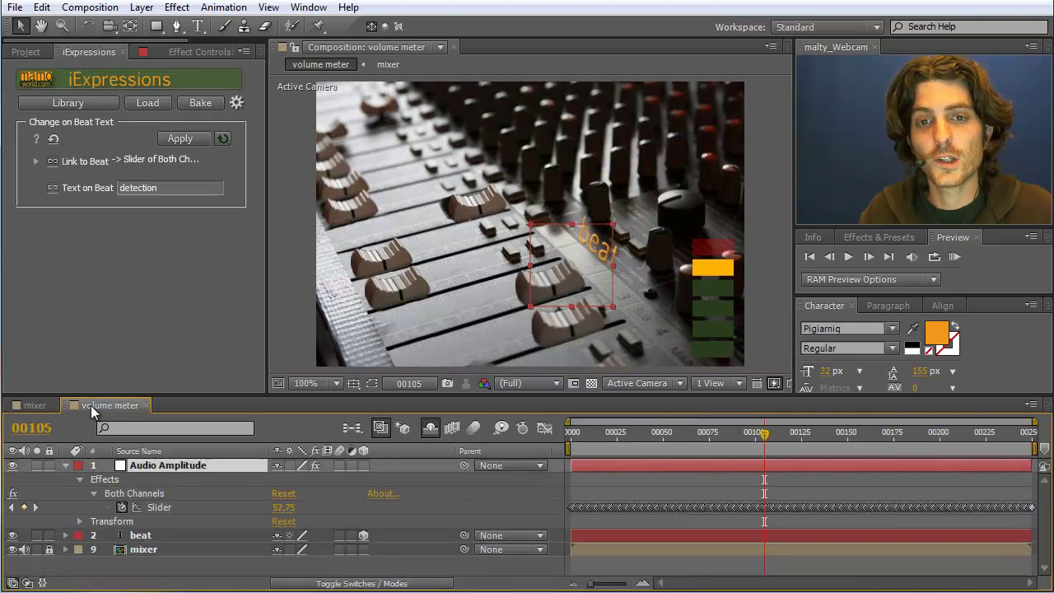
{"action": "left_click", "coordinate": [143, 556]}
{"action": "left_click", "coordinate": [139, 465]}
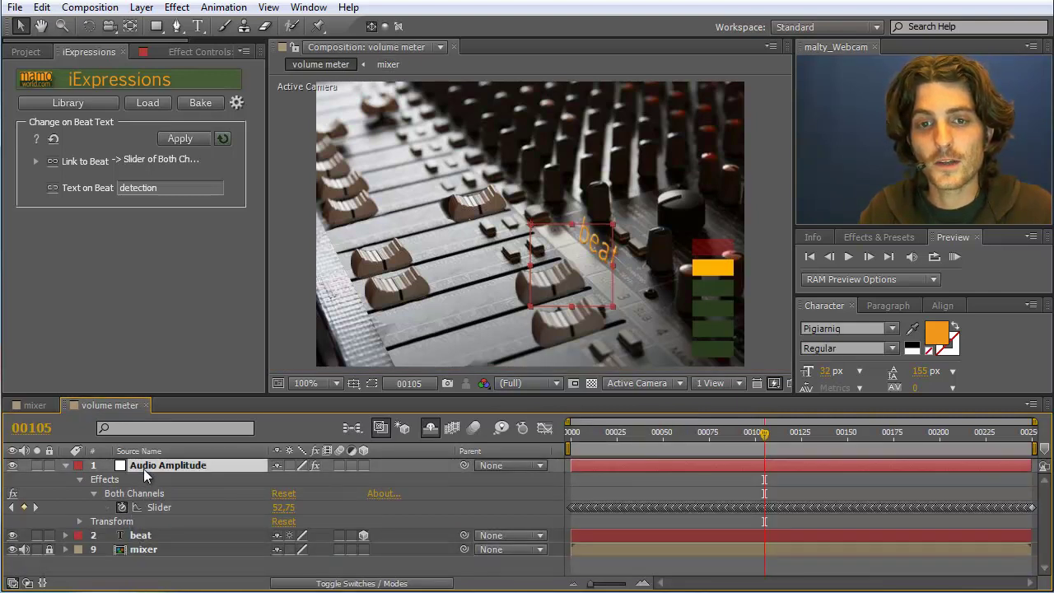
- Apply the Change on Beat Text preset to the beat layer's Source Text, then view the mixer comp
{"action": "left_click", "coordinate": [65, 535]}
{"action": "left_click", "coordinate": [79, 479]}
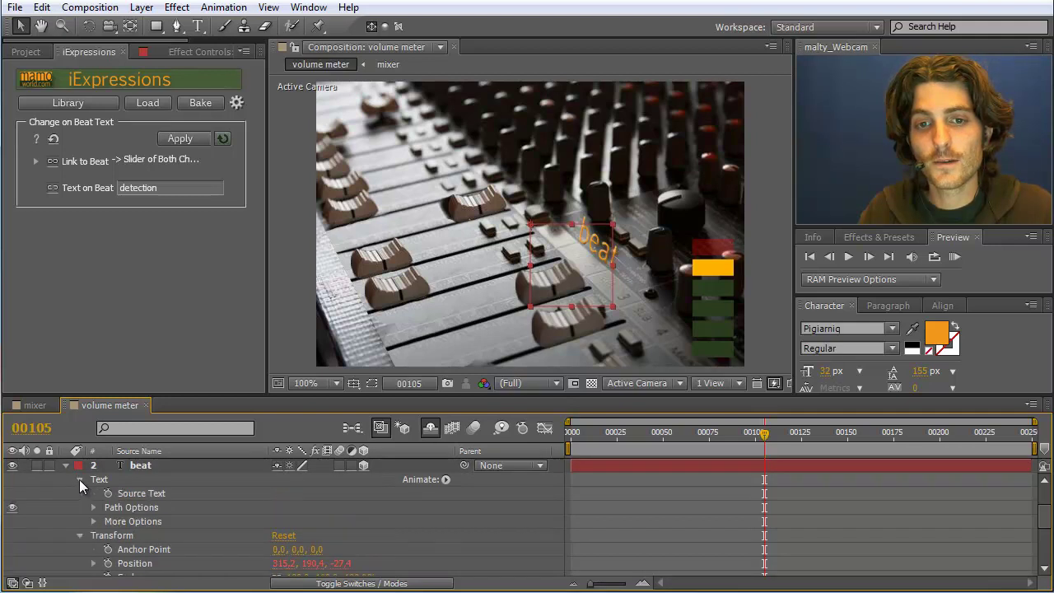
{"action": "left_click", "coordinate": [135, 494]}
{"action": "key", "text": "Return"}
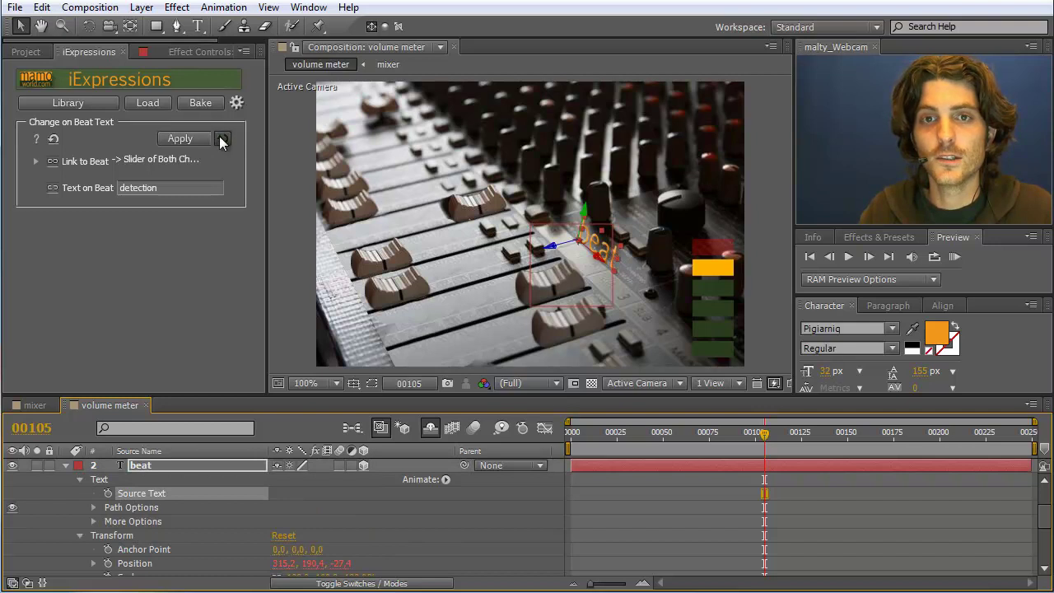
{"action": "left_click", "coordinate": [186, 138]}
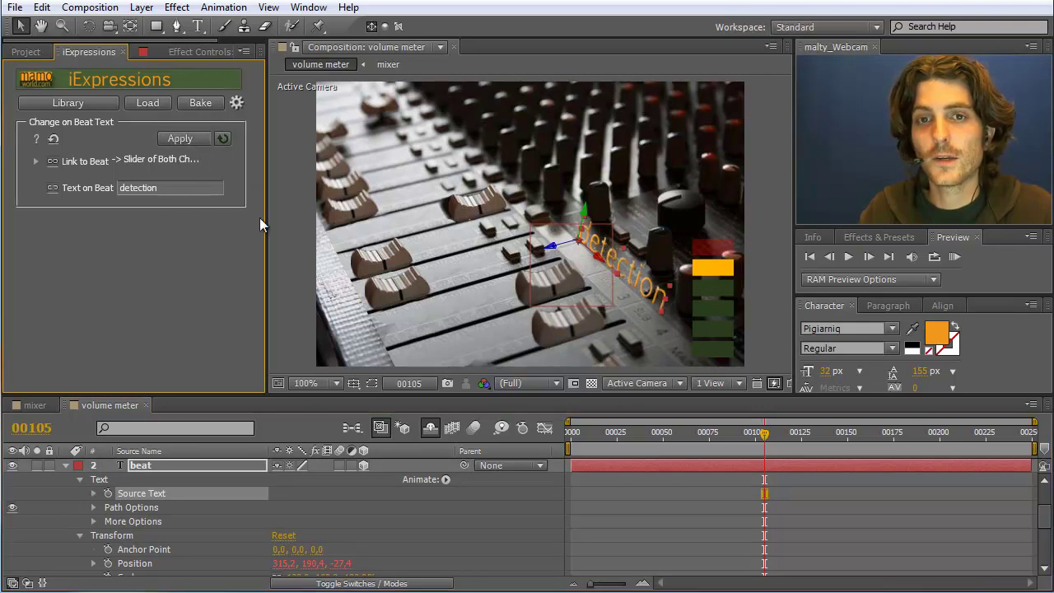
{"action": "left_click", "coordinate": [33, 405]}
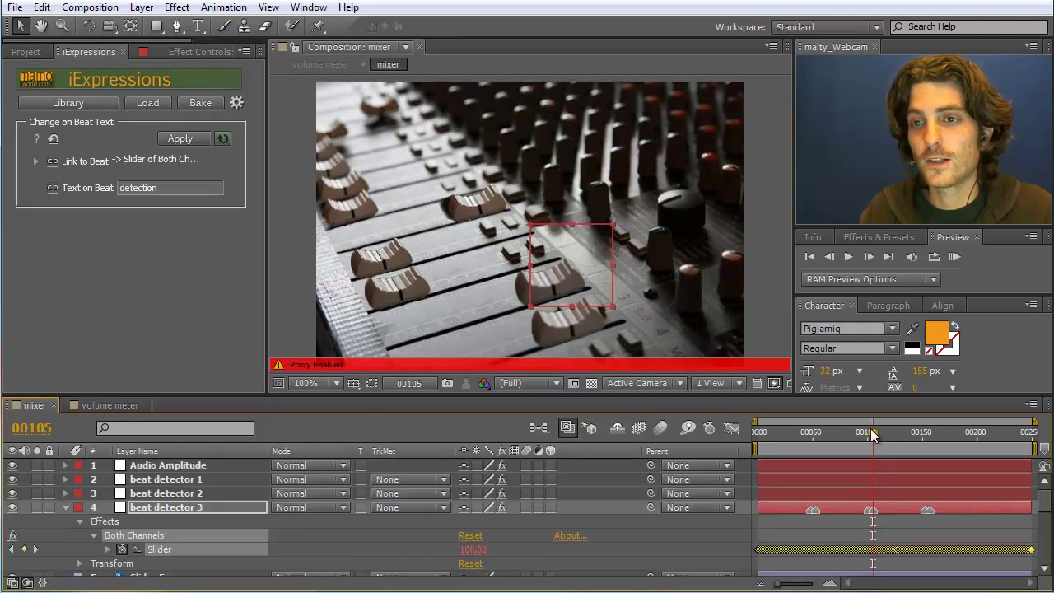
- Preview the volume meter comp at frame 00101 to see the beat text switch to 'detection'
{"action": "left_click_drag", "start_coordinate": [871, 429], "coordinate": [849, 449]}
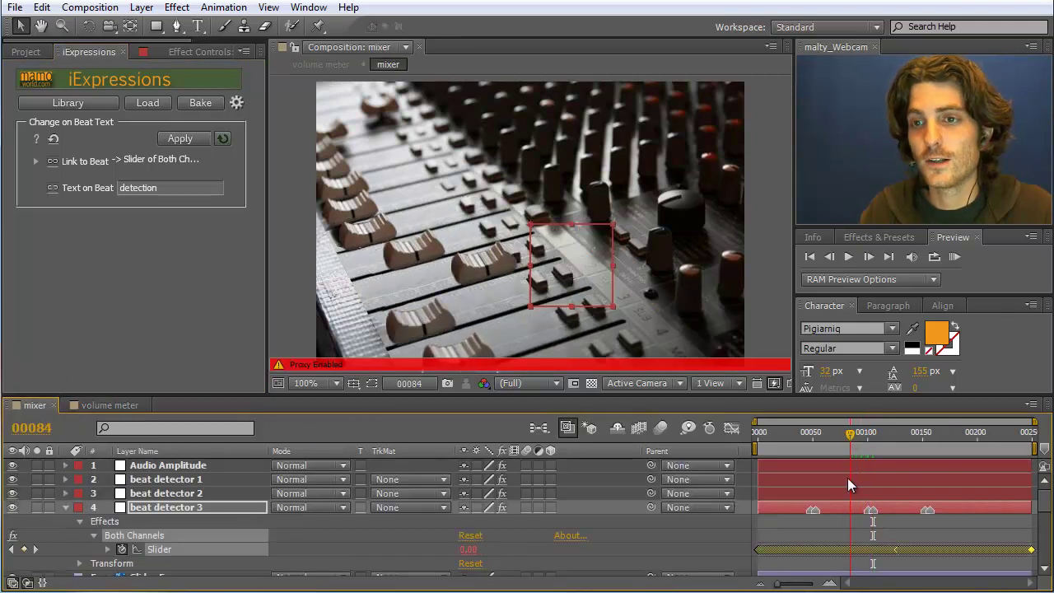
{"action": "left_click", "coordinate": [110, 406]}
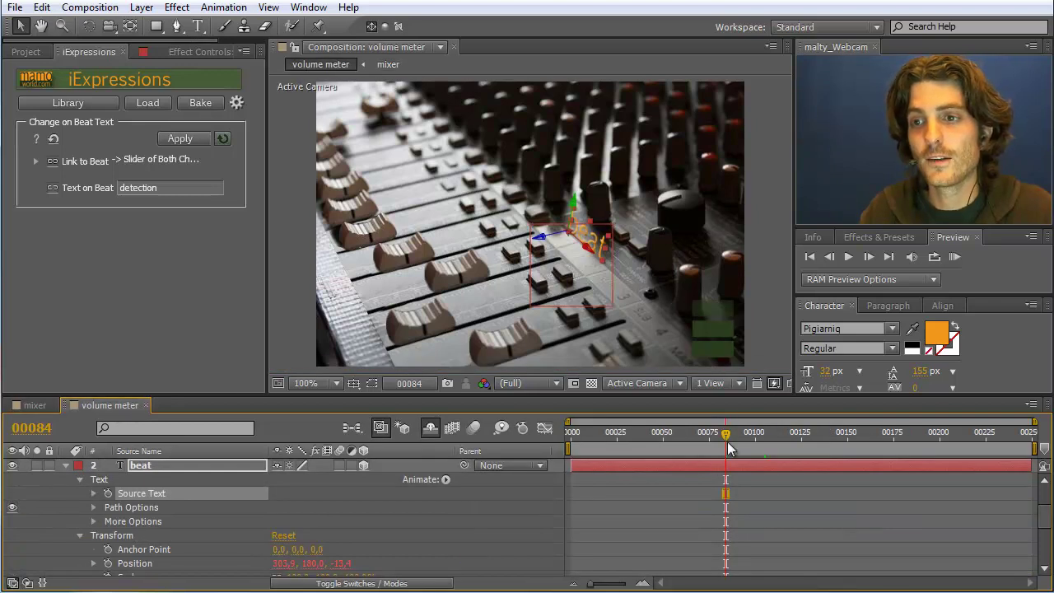
{"action": "left_click_drag", "start_coordinate": [726, 434], "coordinate": [758, 444]}
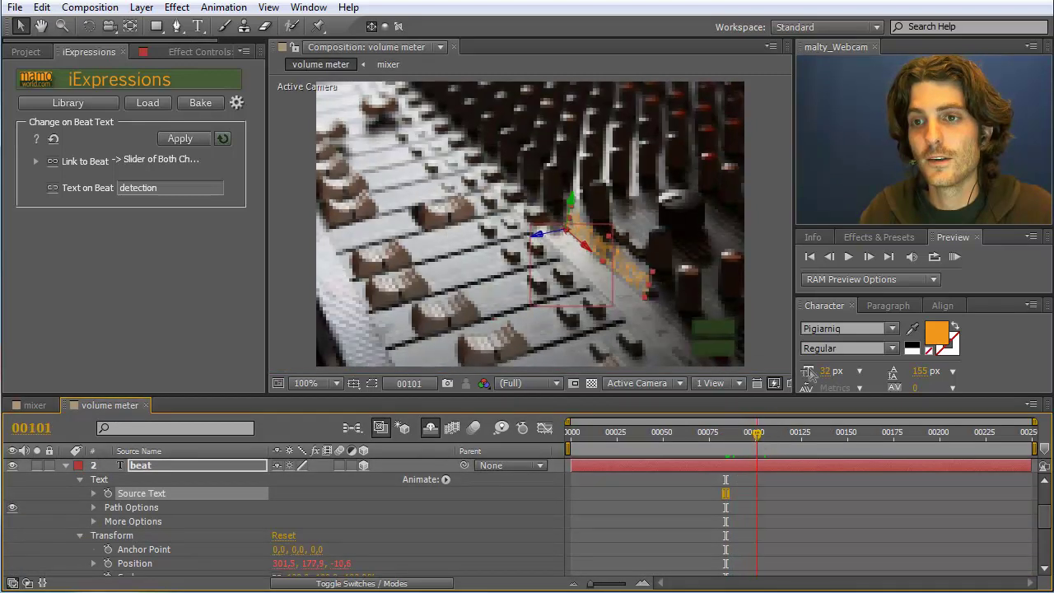
{"action": "left_click", "coordinate": [954, 256]}
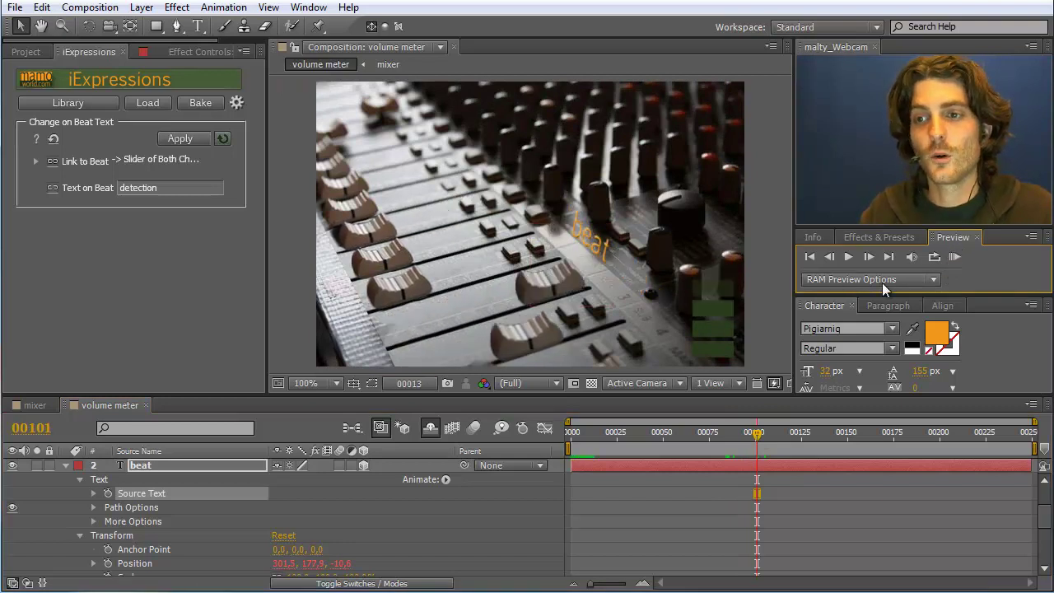
{"action": "left_click", "coordinate": [953, 256]}
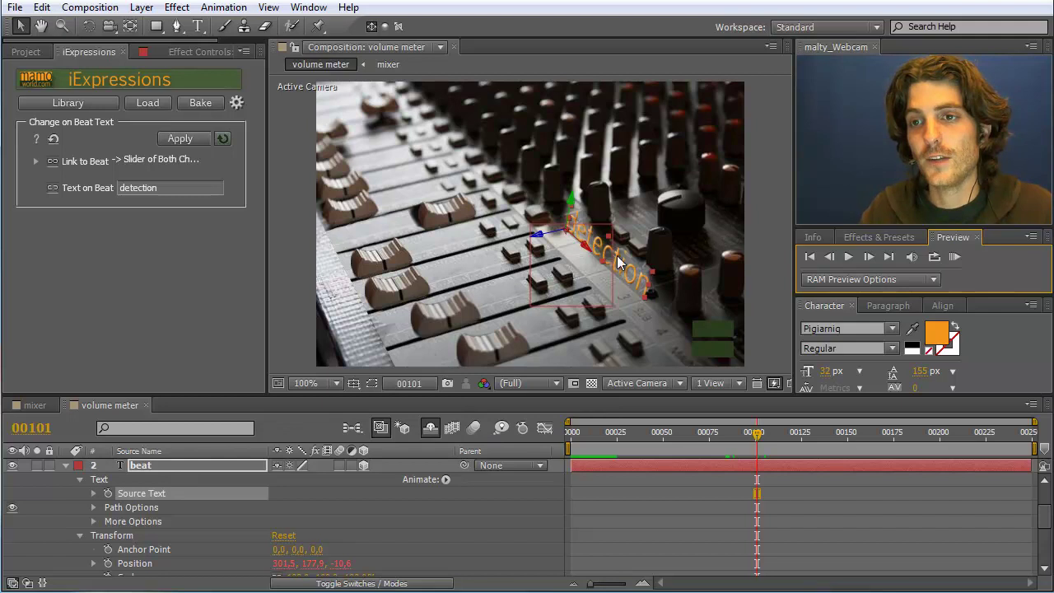
{"action": "key", "text": "Return"}
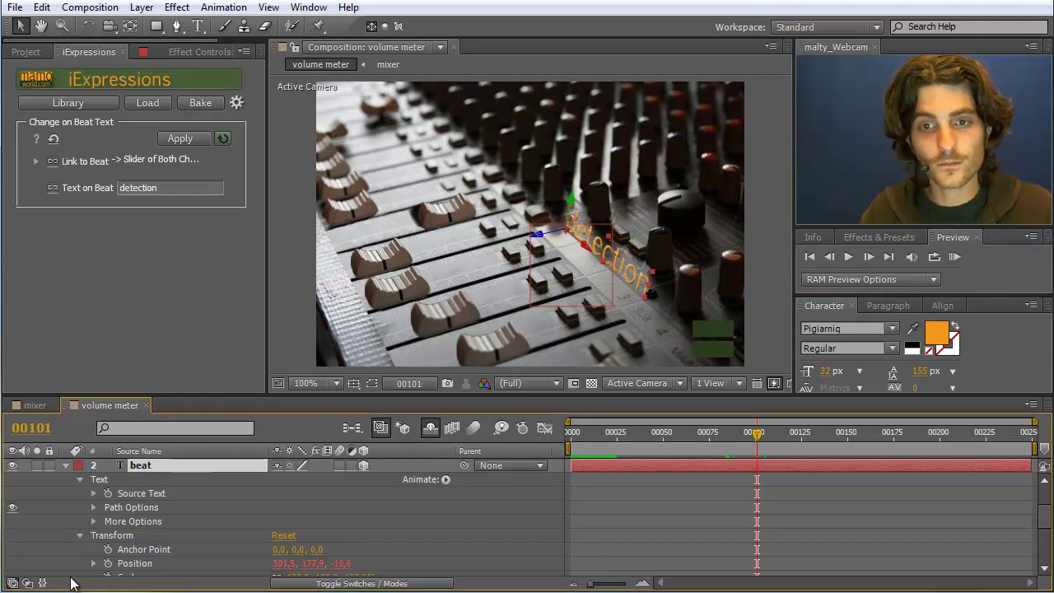
- Duplicate the beat text layer, move the copy below beat, and rename it 'beat shadow'
{"action": "left_click", "coordinate": [65, 466]}
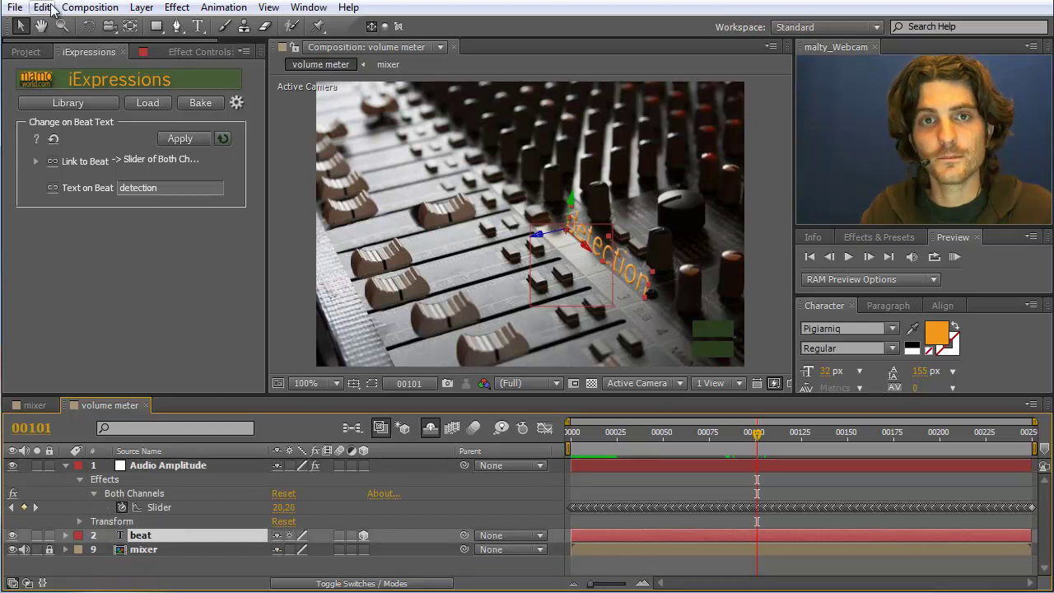
{"action": "left_click", "coordinate": [43, 7]}
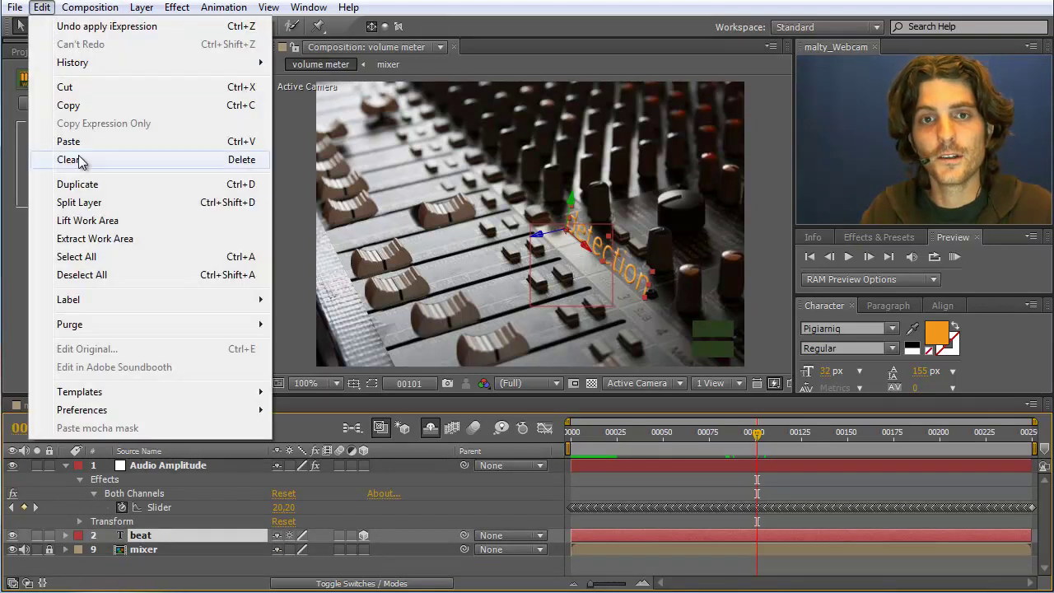
{"action": "left_click", "coordinate": [236, 191]}
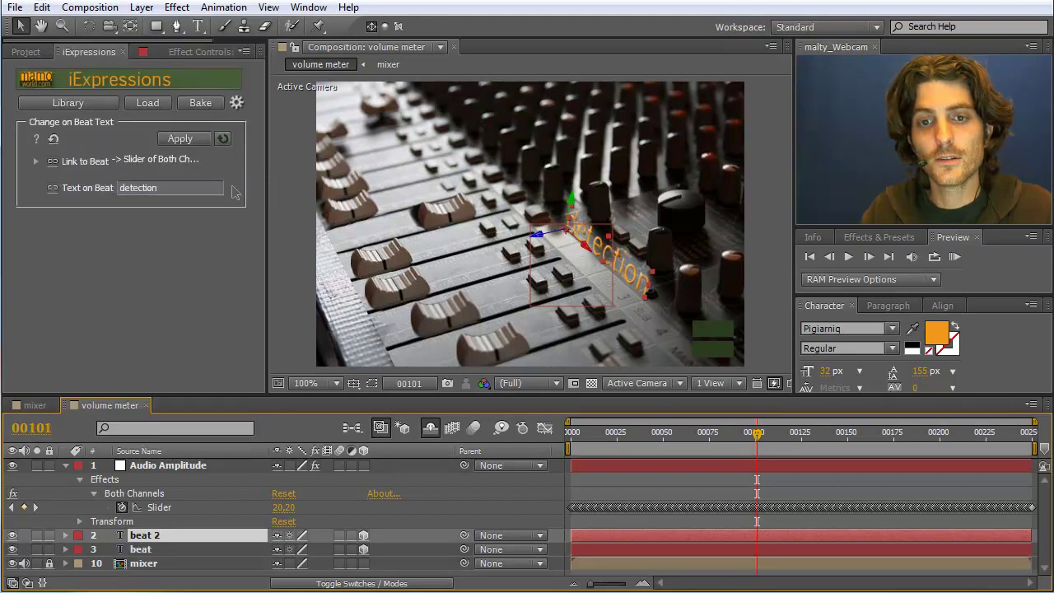
{"action": "left_click_drag", "start_coordinate": [137, 537], "coordinate": [153, 557]}
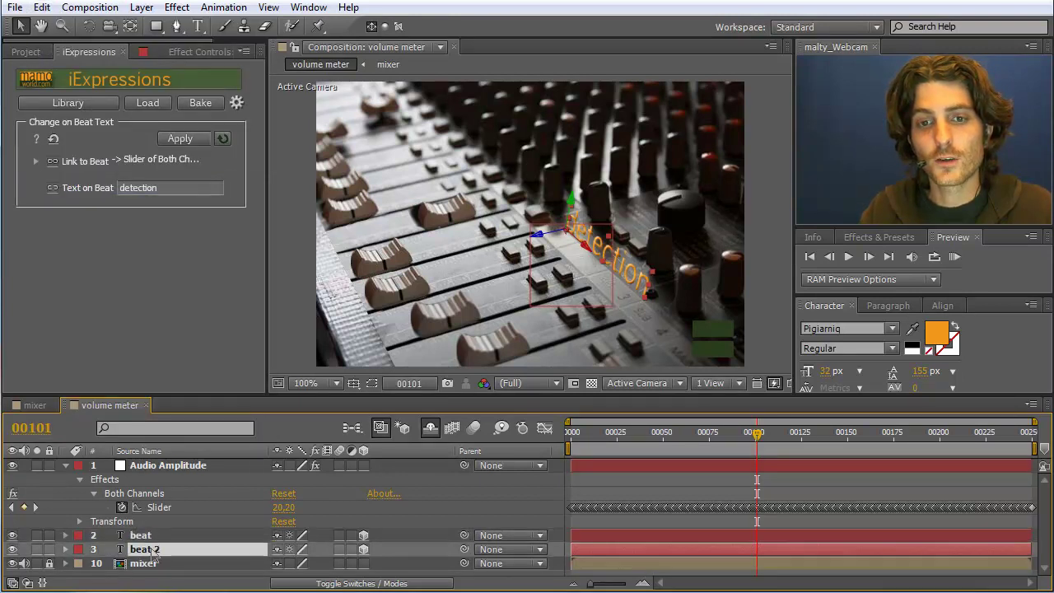
{"action": "key", "text": "Return"}
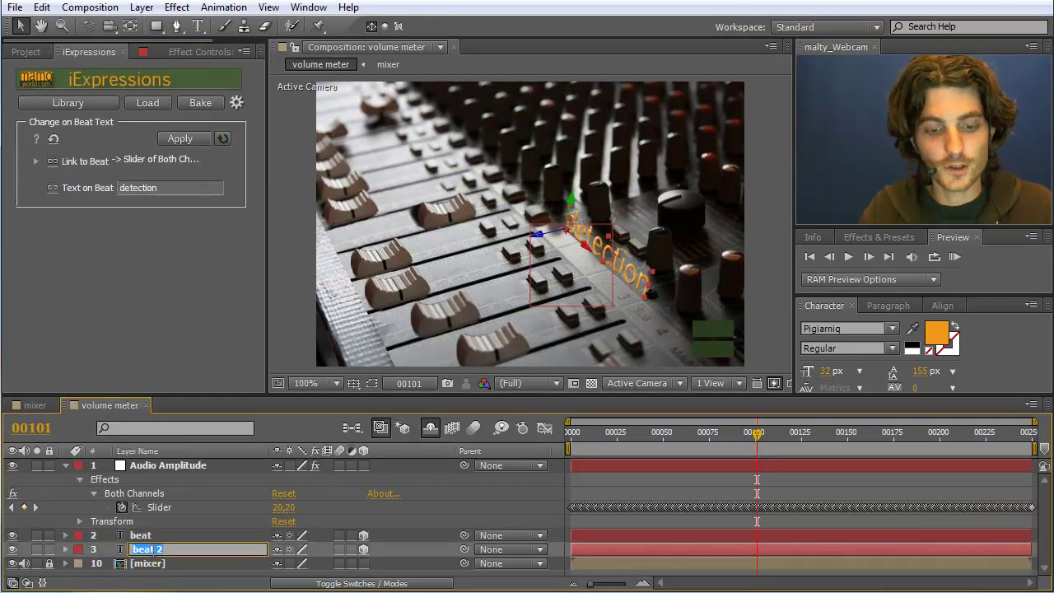
{"action": "type", "text": "beat shadow"}
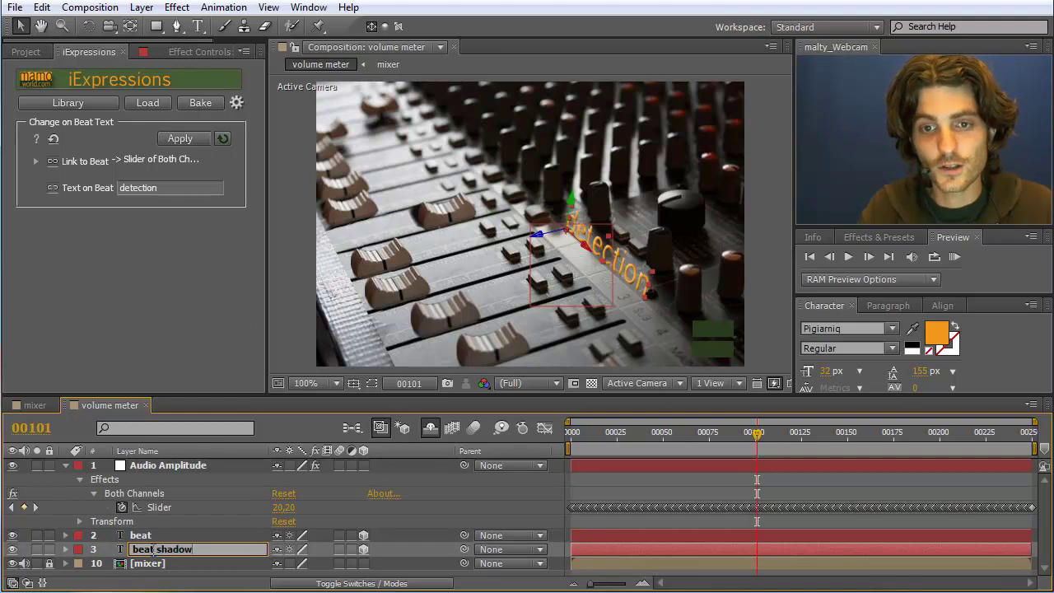
{"action": "key", "text": "Return"}
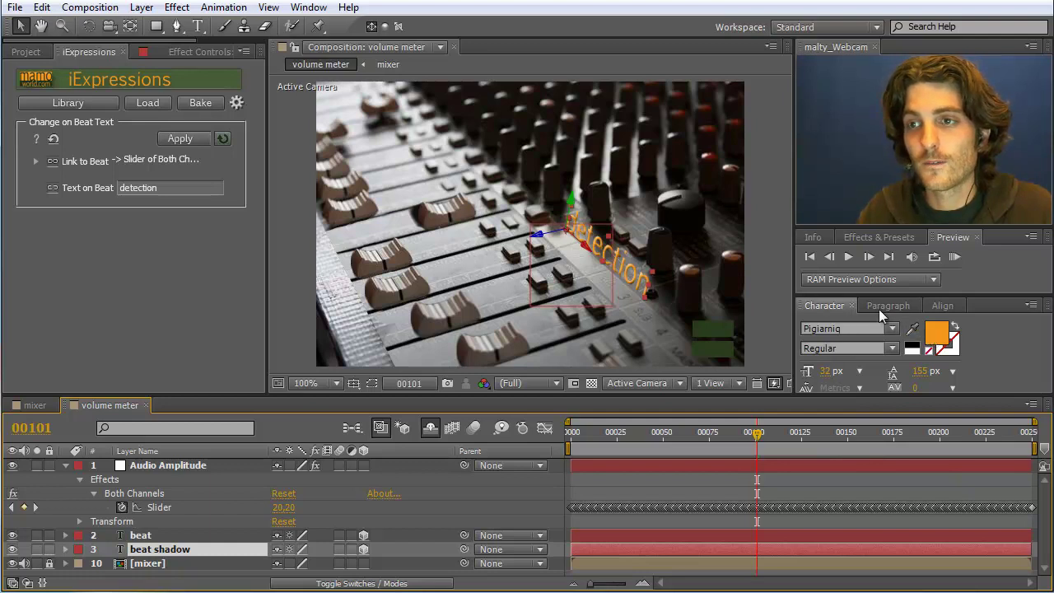
- Dock Effects & Presets and apply a black Fill effect to the beat shadow layer
{"action": "left_click", "coordinate": [877, 238]}
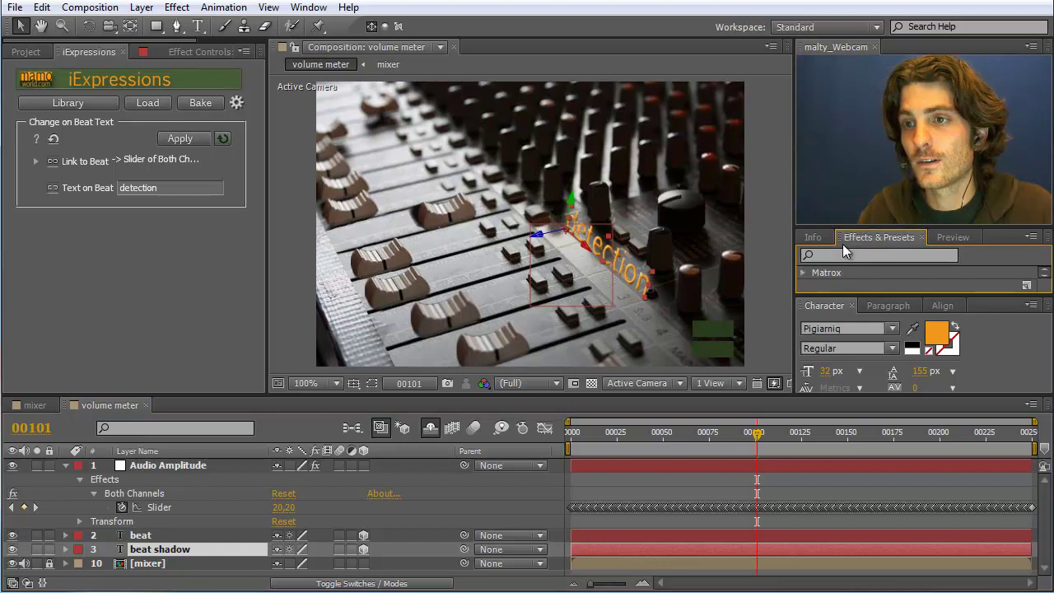
{"action": "left_click_drag", "start_coordinate": [877, 237], "coordinate": [859, 348]}
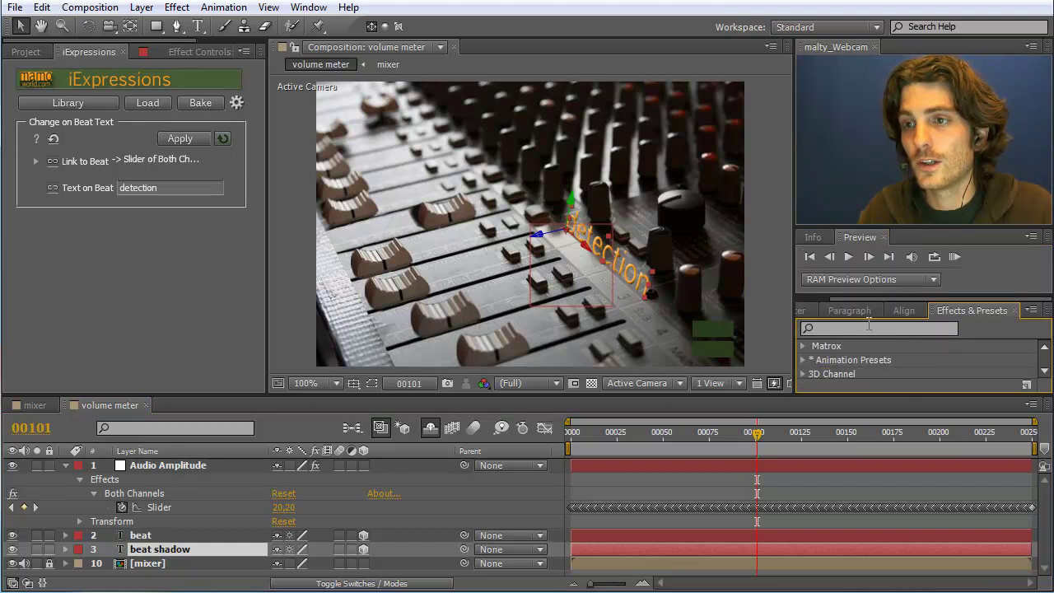
{"action": "left_click", "coordinate": [868, 326]}
{"action": "type", "text": "fill"}
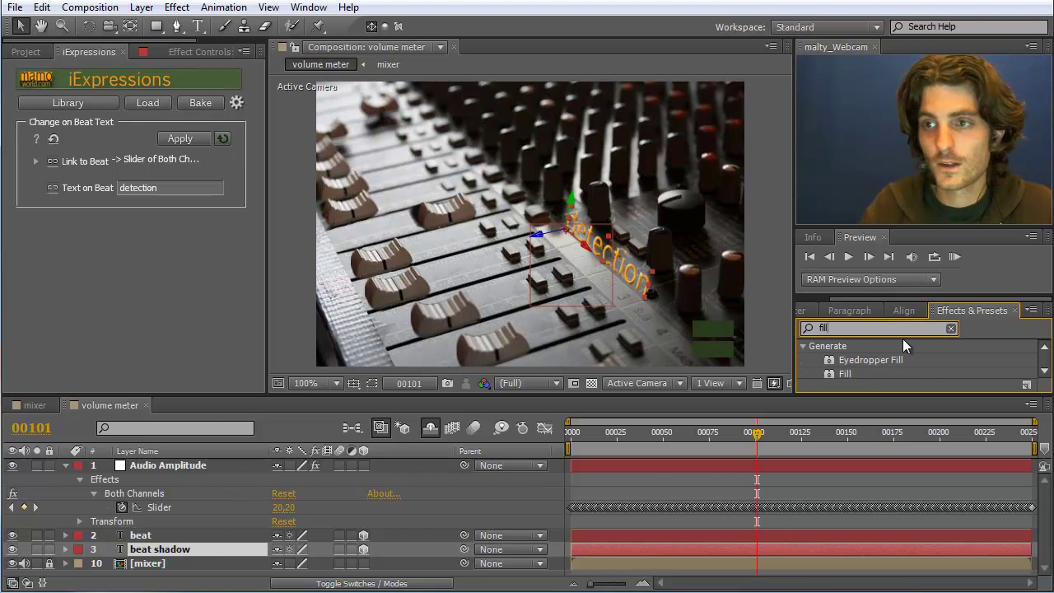
{"action": "left_click_drag", "start_coordinate": [843, 374], "coordinate": [164, 549]}
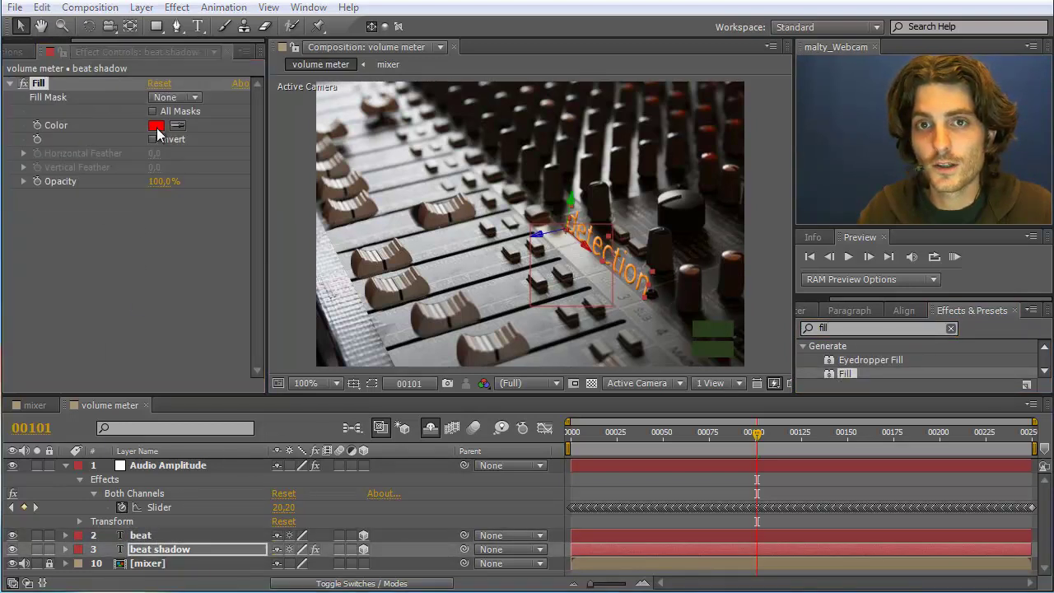
{"action": "left_click", "coordinate": [155, 126]}
{"action": "left_click", "coordinate": [123, 461]}
{"action": "left_click", "coordinate": [473, 270]}
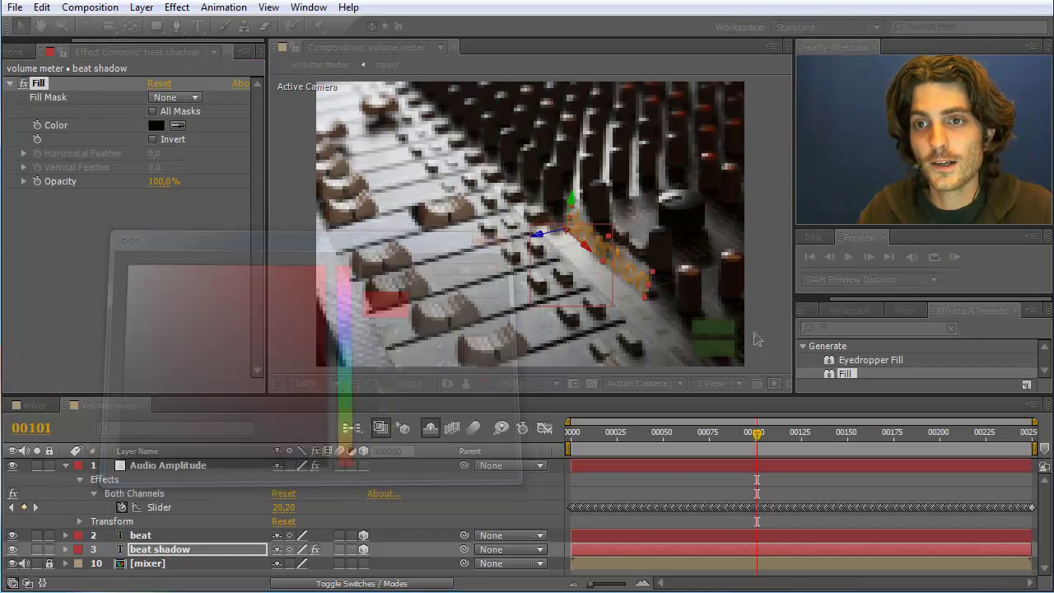
- Search for 'blur' and apply Fast Blur to the beat shadow layer
{"action": "double_click", "coordinate": [883, 326]}
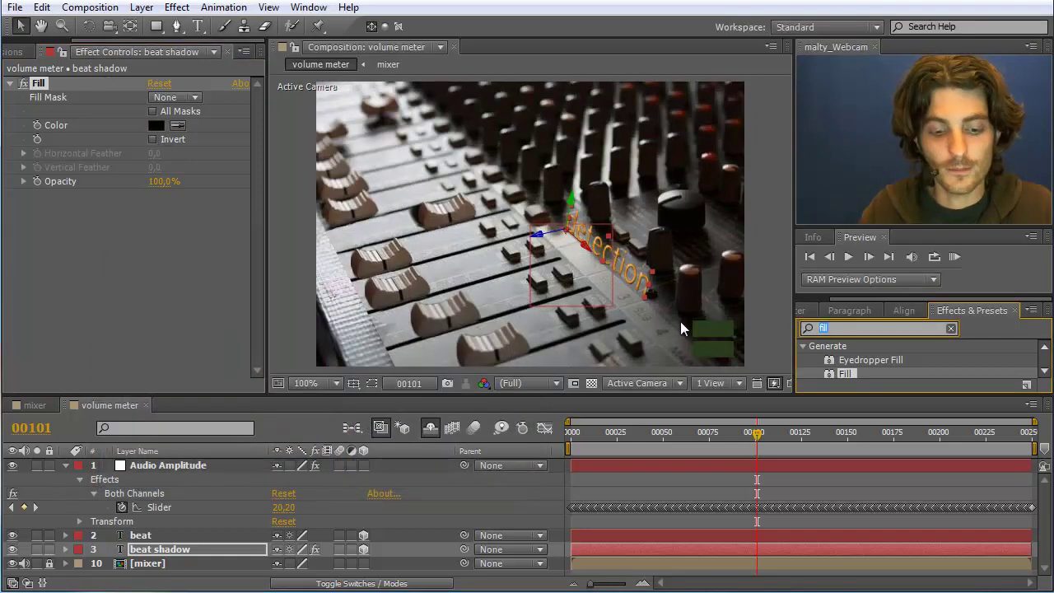
{"action": "type", "text": "blur"}
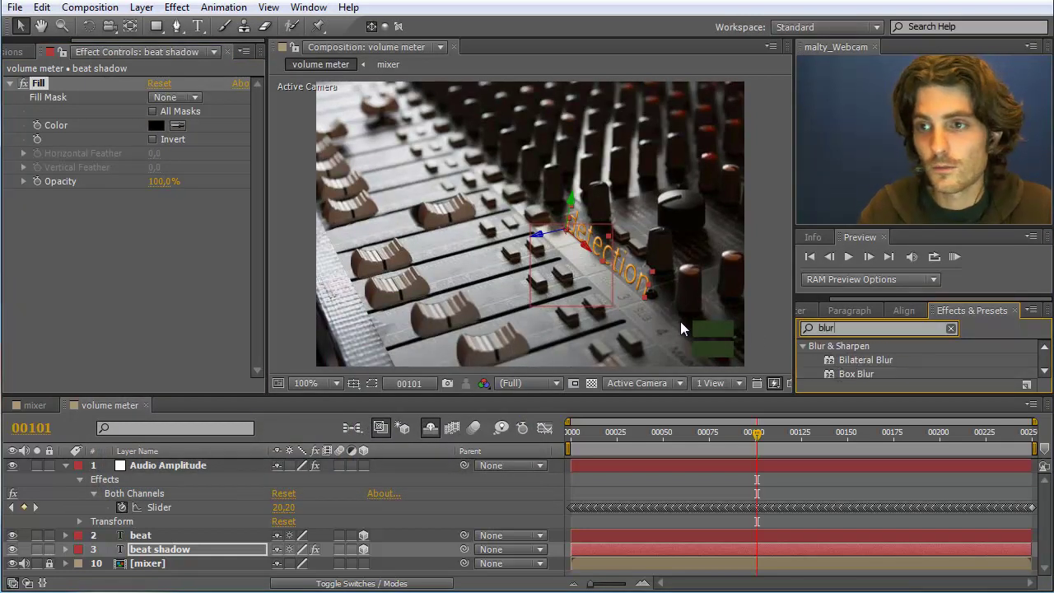
{"action": "left_click", "coordinate": [1044, 375]}
{"action": "left_click", "coordinate": [1044, 375]}
{"action": "left_click", "coordinate": [1044, 375]}
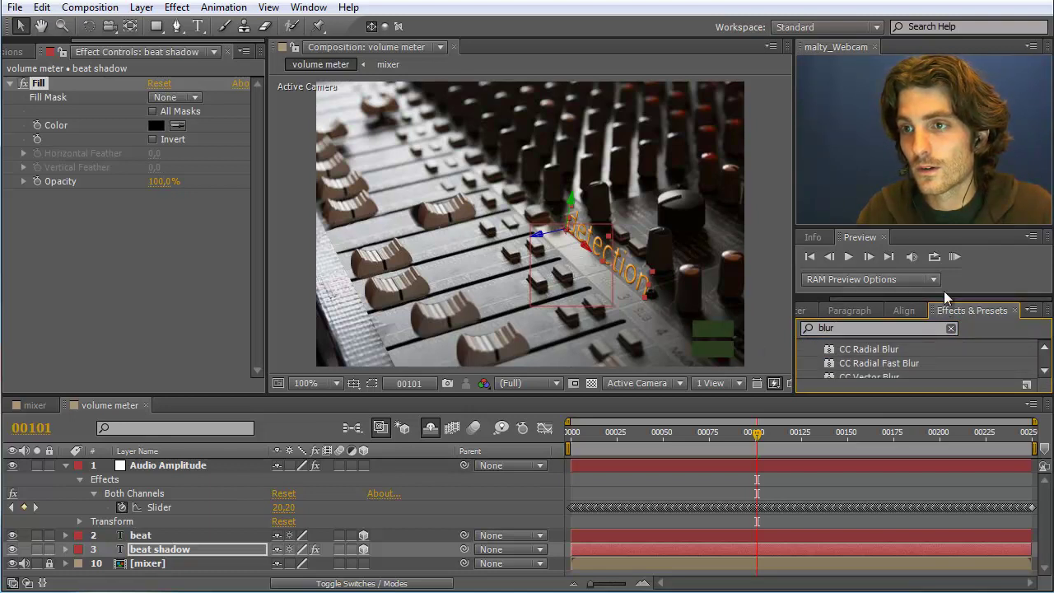
{"action": "left_click_drag", "start_coordinate": [946, 296], "coordinate": [946, 269]}
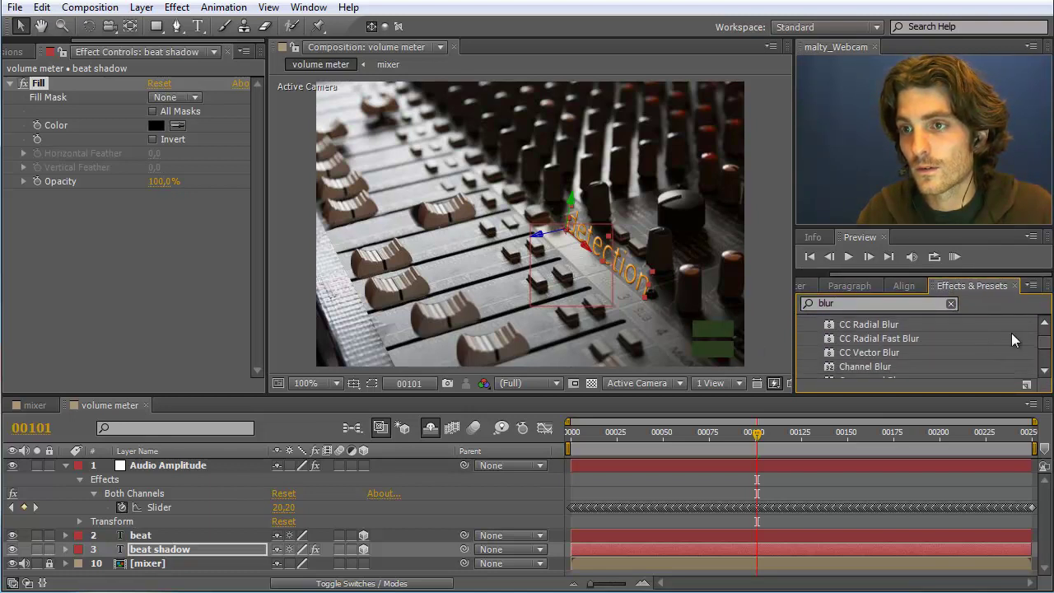
{"action": "left_click_drag", "start_coordinate": [1044, 346], "coordinate": [1044, 350]}
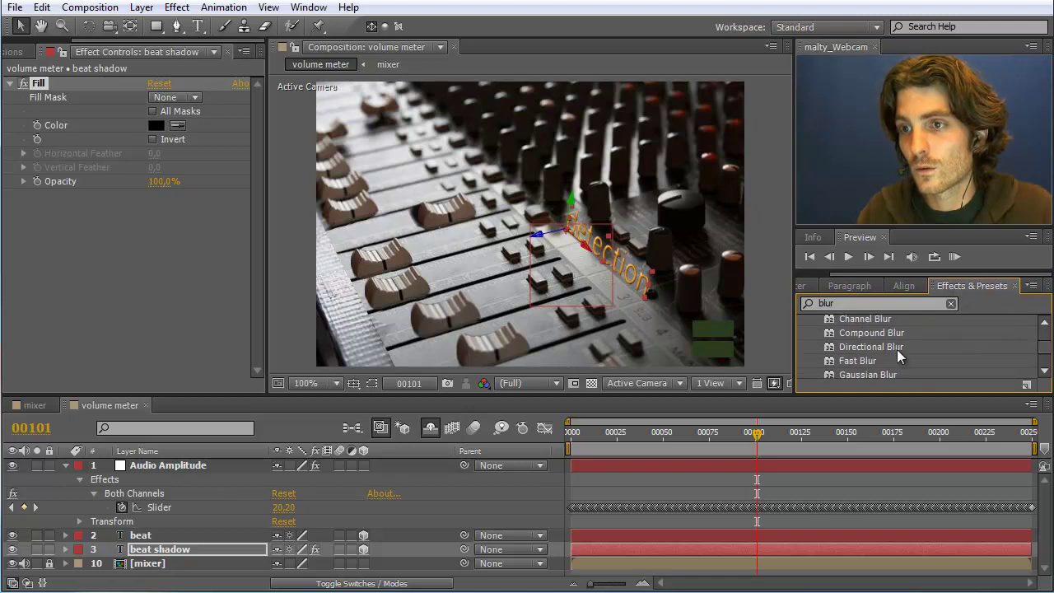
{"action": "left_click_drag", "start_coordinate": [849, 360], "coordinate": [153, 550]}
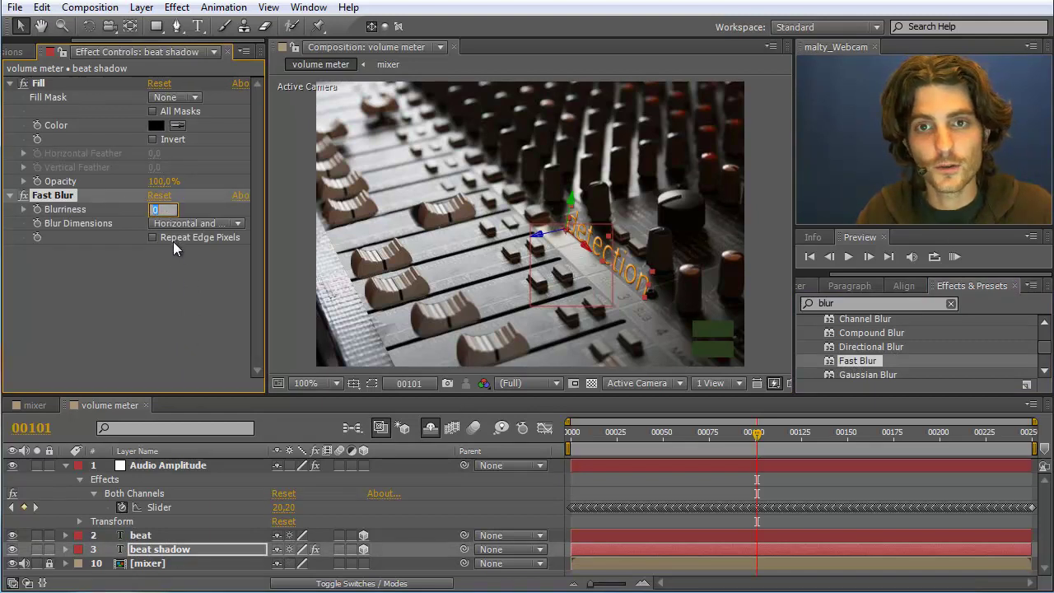
- Set Fast Blur blurriness to 2 and orbit the 3D camera to tilt the mixer view
{"action": "type", "text": "2"}
{"action": "key", "text": "Return"}
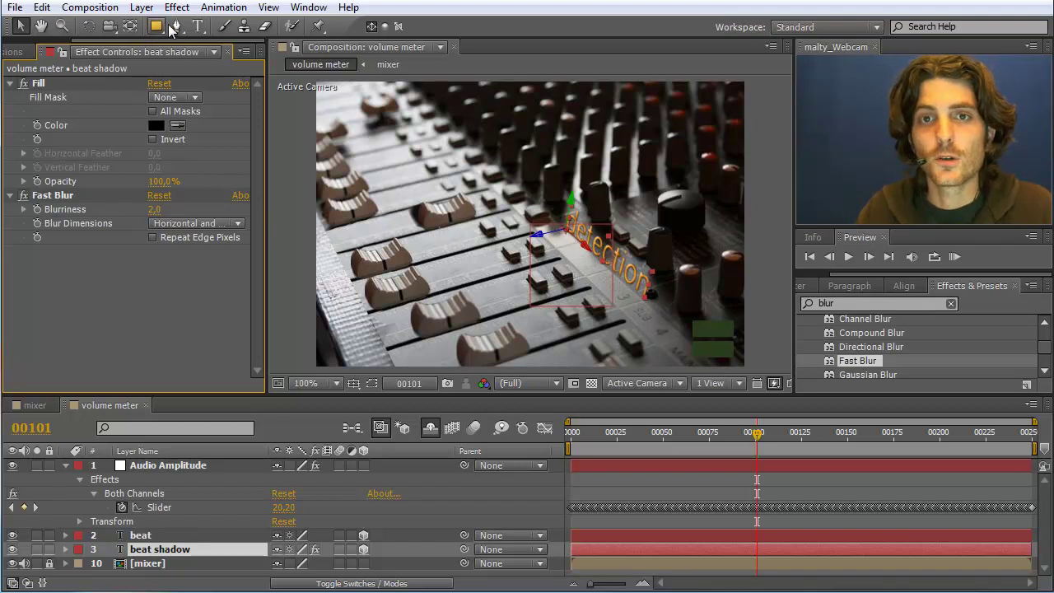
{"action": "left_click", "coordinate": [89, 27]}
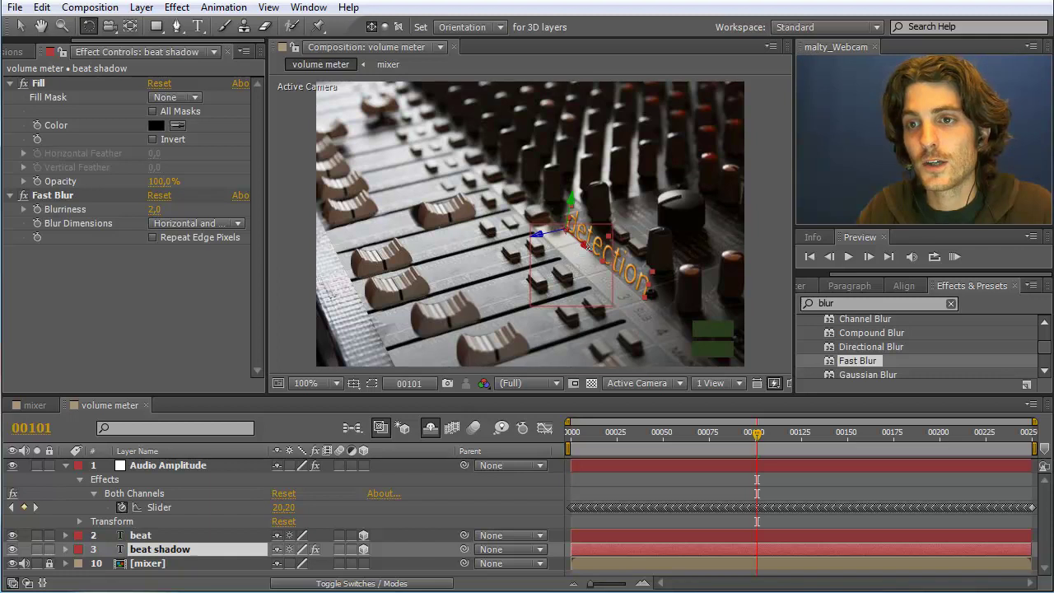
{"action": "left_click_drag", "start_coordinate": [584, 246], "coordinate": [677, 239]}
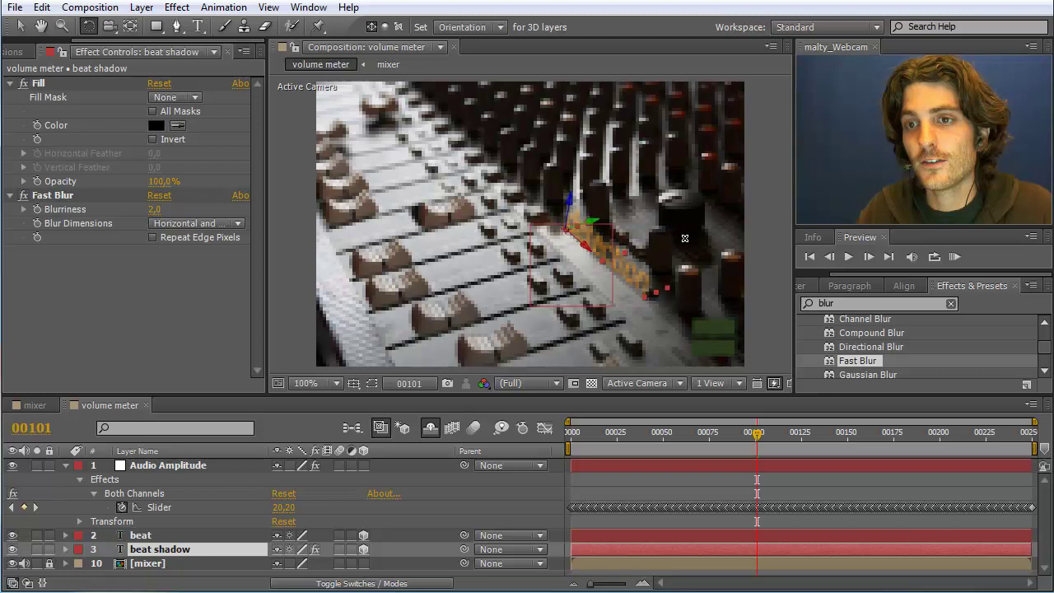
{"action": "left_click_drag", "start_coordinate": [684, 238], "coordinate": [689, 242]}
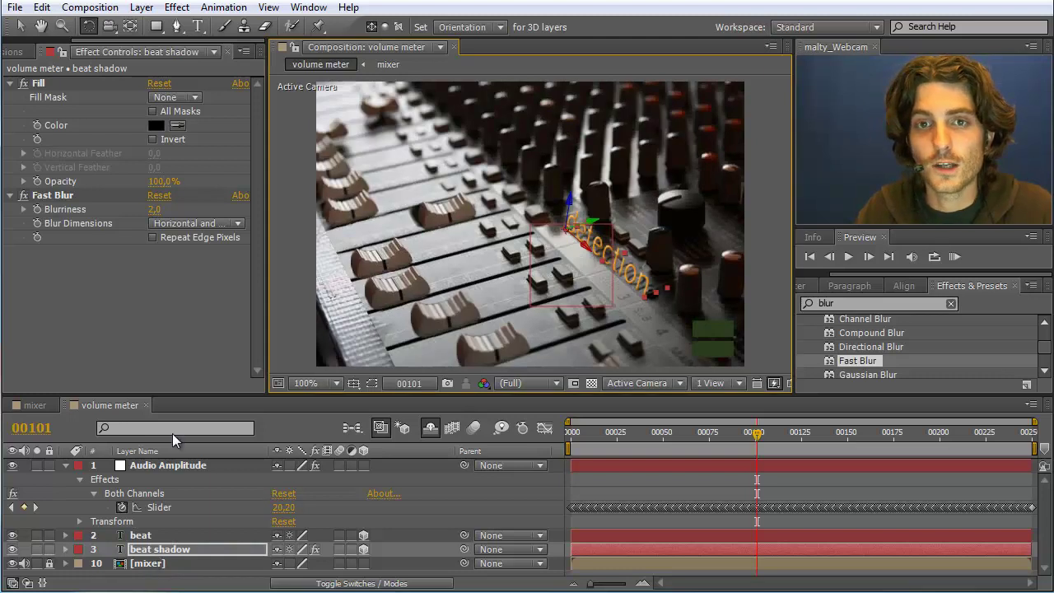
- Raise the Fast Blur blurriness to 3.0 and run a RAM Preview of the shadowed text
{"action": "left_click", "coordinate": [155, 209]}
{"action": "type", "text": "3"}
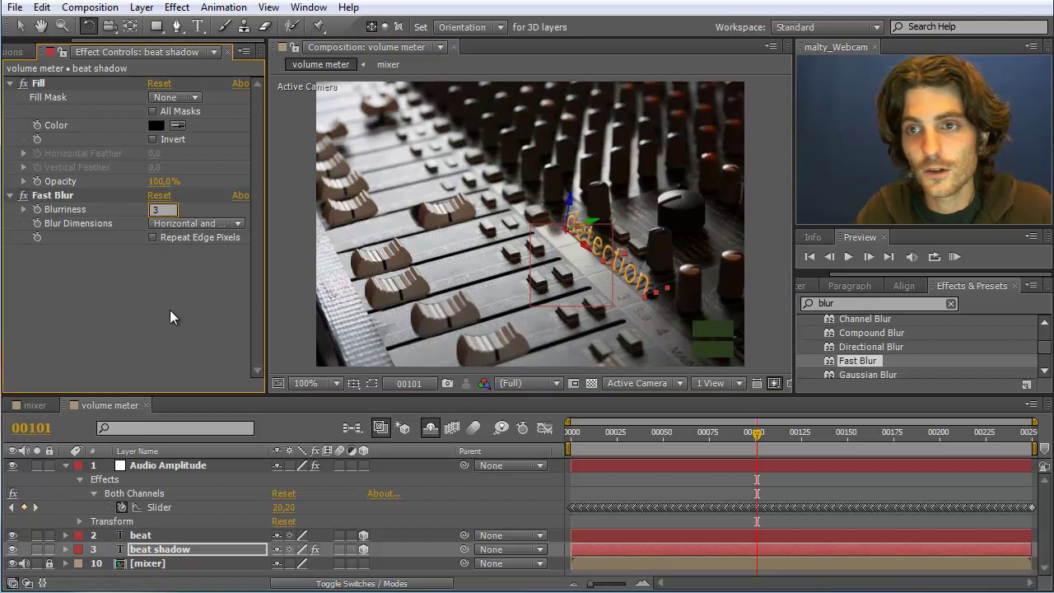
{"action": "key", "text": "Return"}
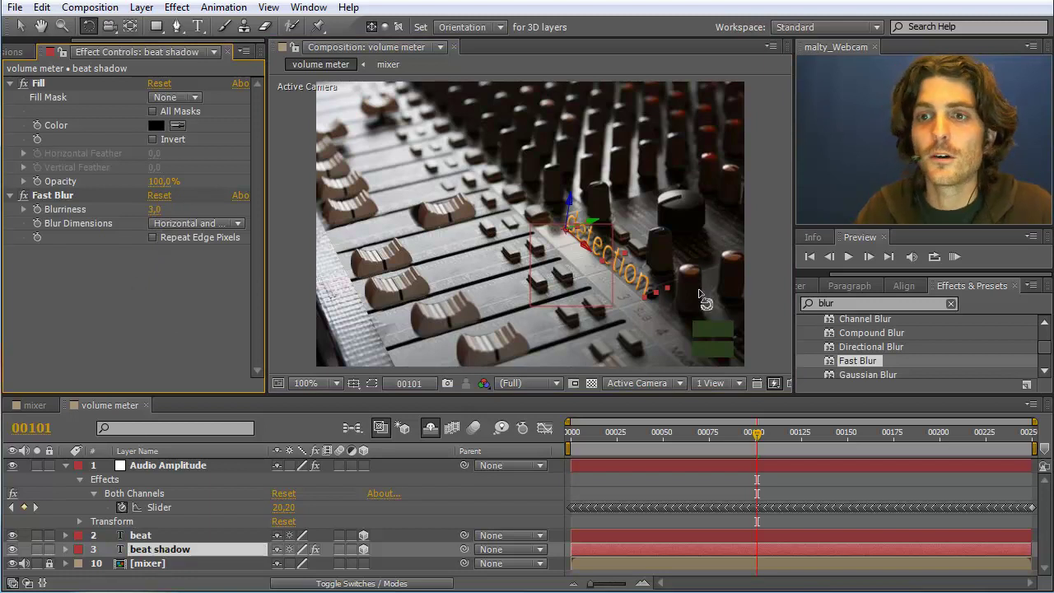
{"action": "left_click", "coordinate": [954, 257]}
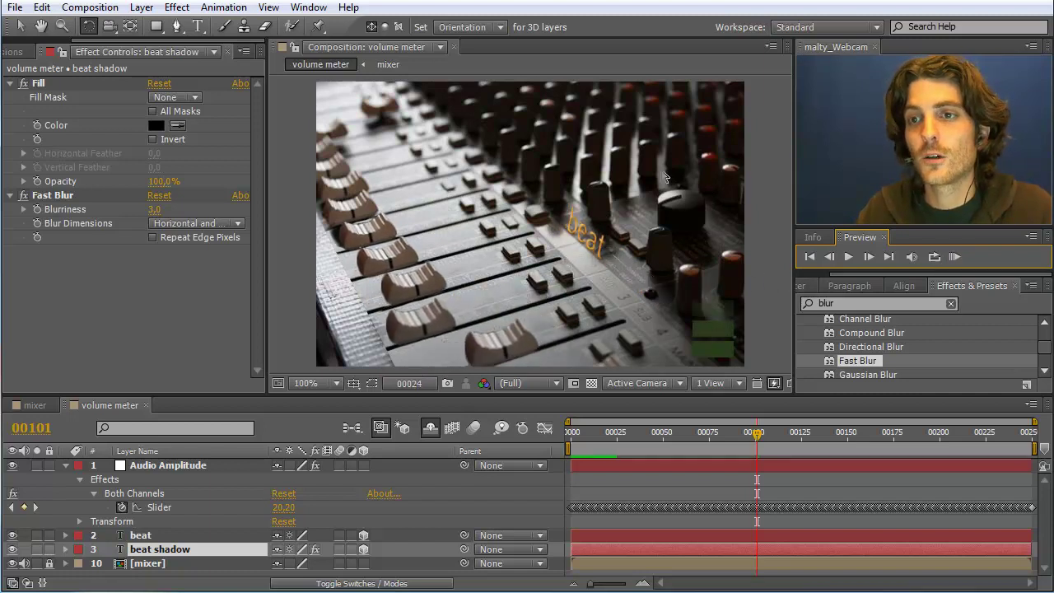
{"action": "left_click", "coordinate": [950, 255]}
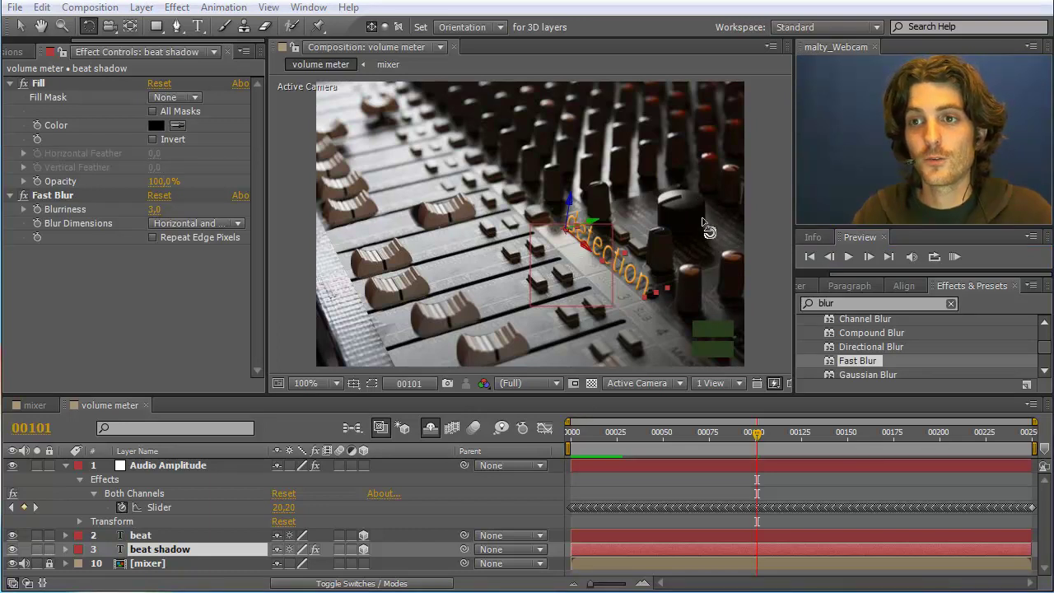
- From the Project panel, create a new 120 × 120 composition named 'circle'
{"action": "left_click", "coordinate": [18, 27]}
{"action": "left_click_drag", "start_coordinate": [94, 39], "coordinate": [26, 39]}
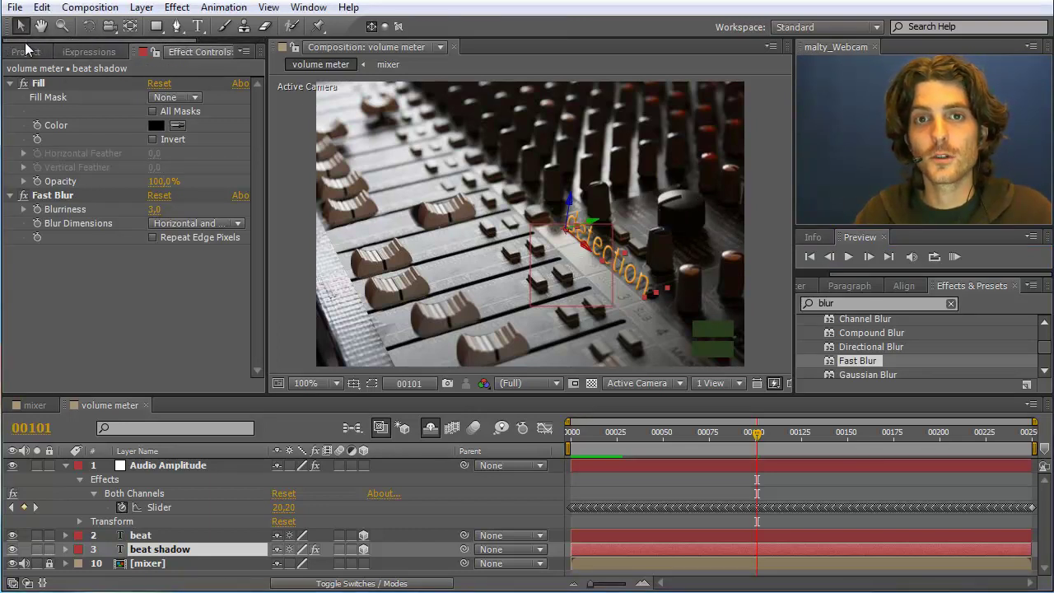
{"action": "left_click", "coordinate": [25, 52]}
{"action": "right_click", "coordinate": [53, 281]}
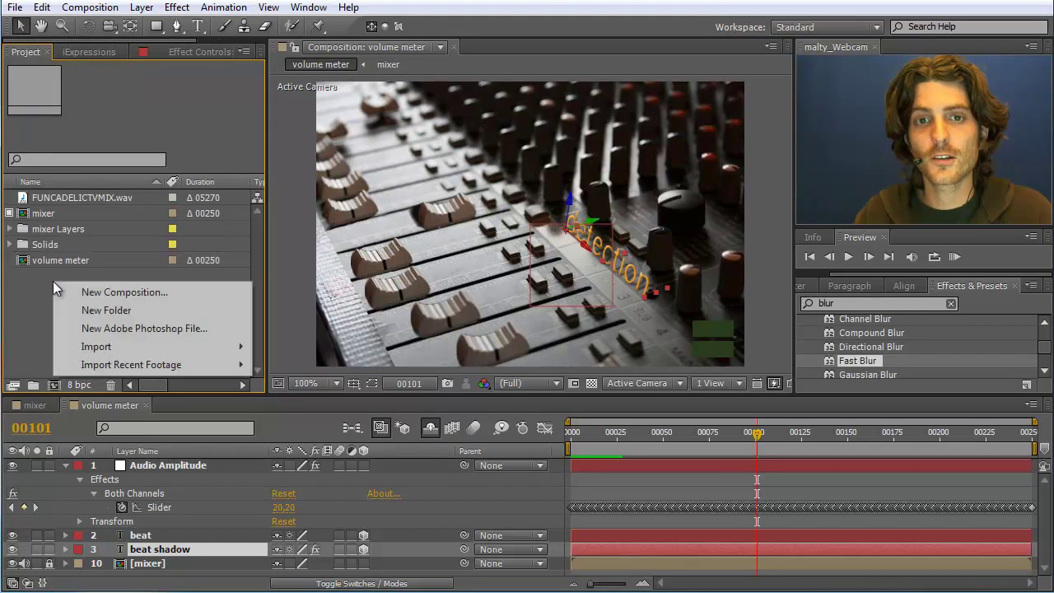
{"action": "left_click", "coordinate": [106, 293]}
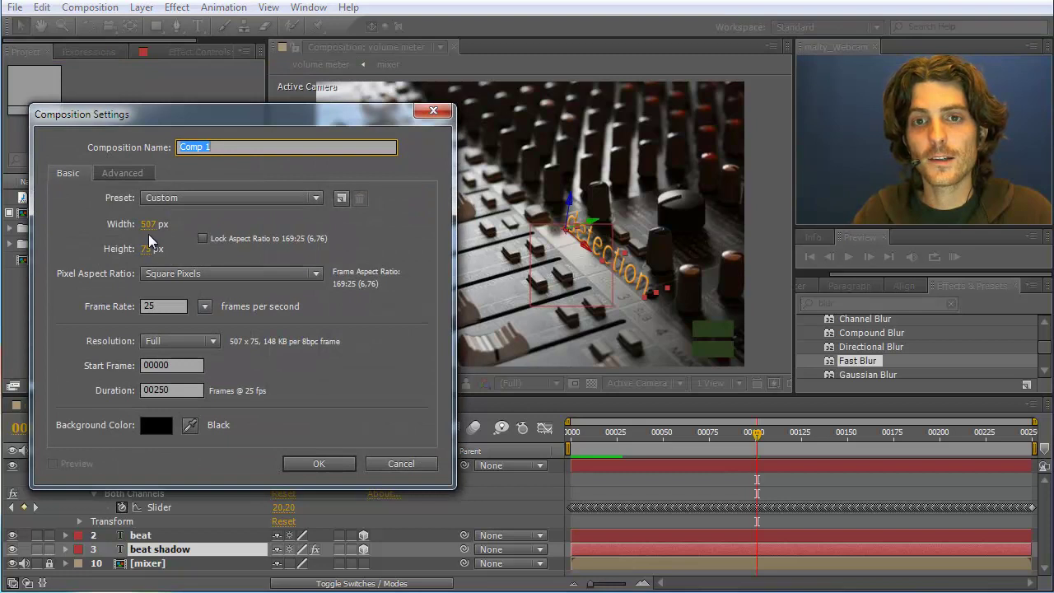
{"action": "left_click", "coordinate": [149, 224]}
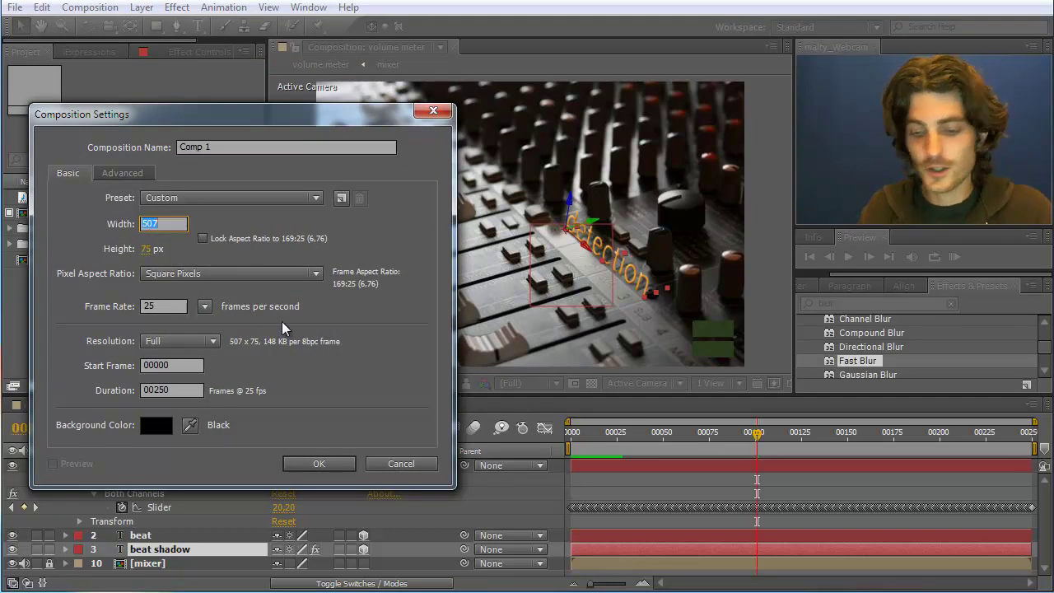
{"action": "type", "text": "120"}
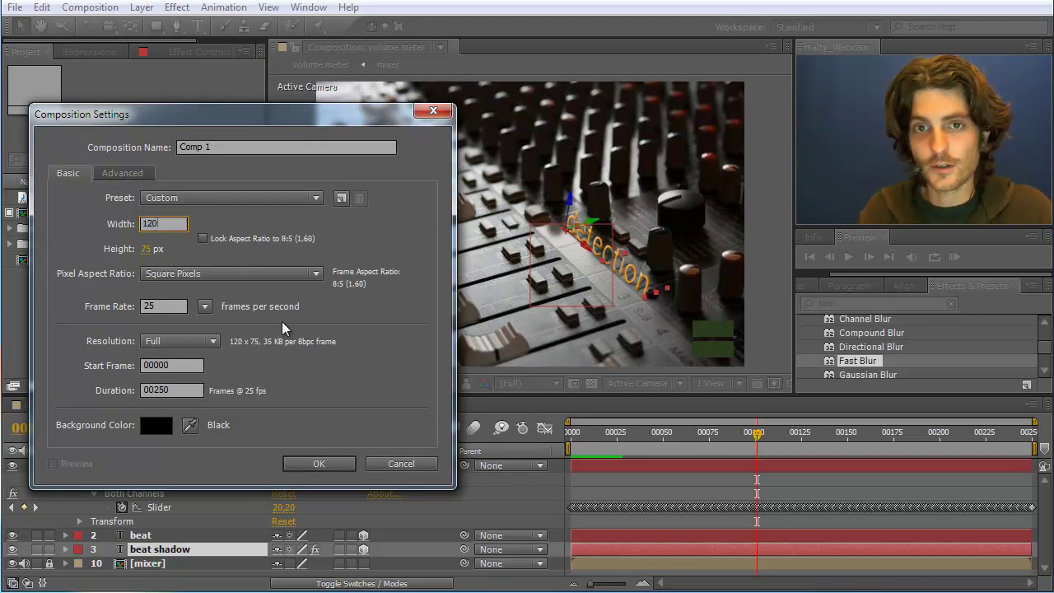
{"action": "key", "text": "Tab"}
{"action": "type", "text": "120"}
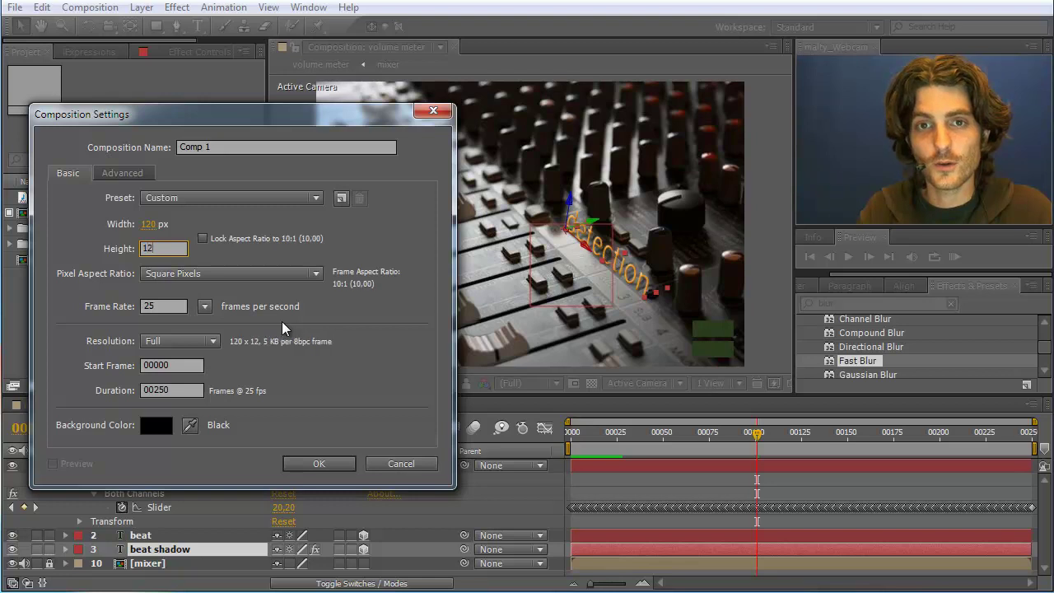
{"action": "left_click", "coordinate": [156, 144]}
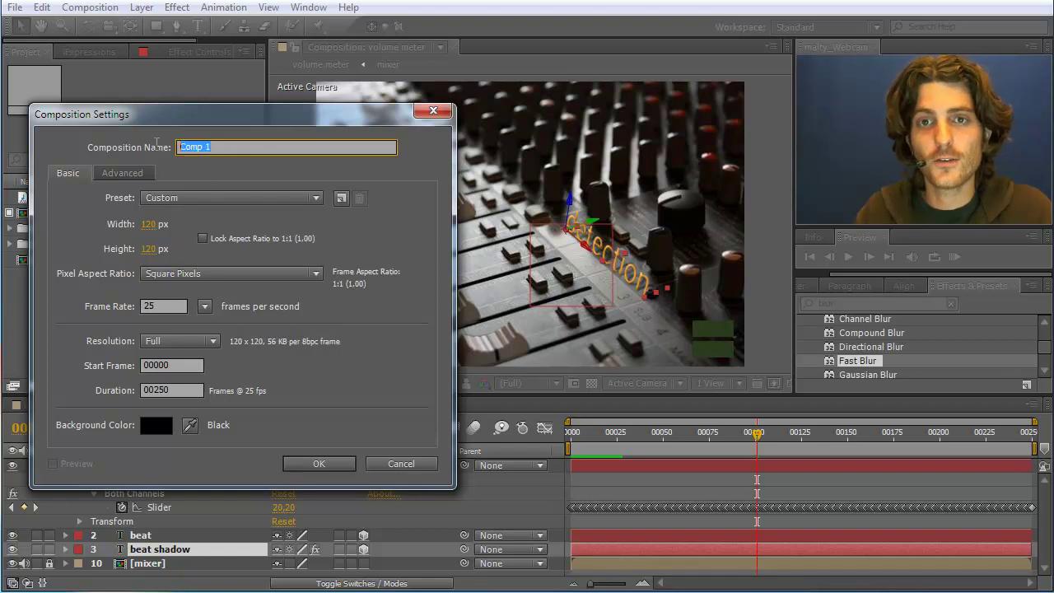
{"action": "type", "text": "cricle"}
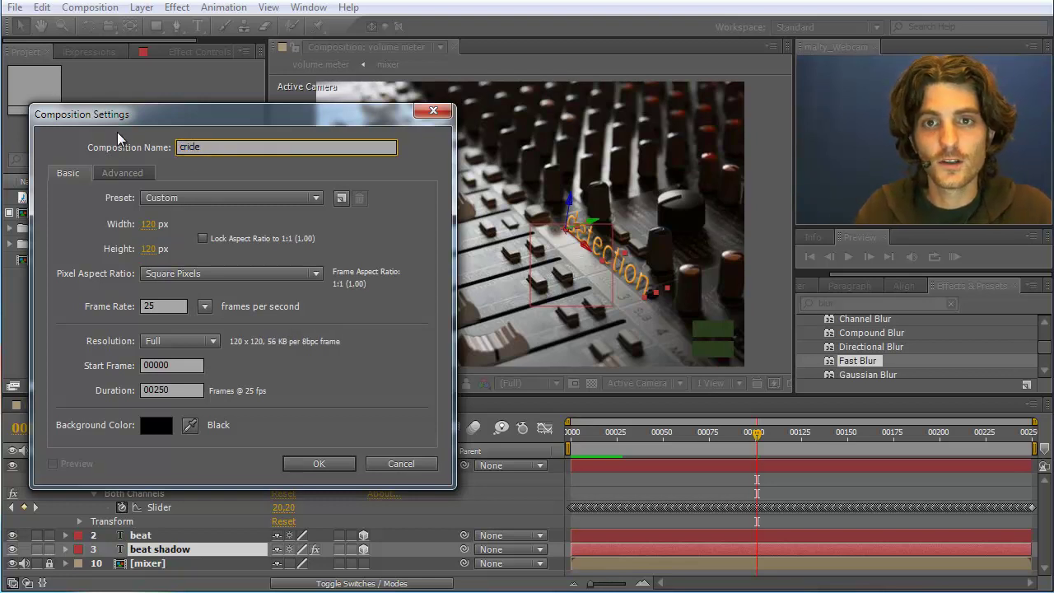
{"action": "type", "text": "irl"}
{"action": "key", "text": "BackSpace"}
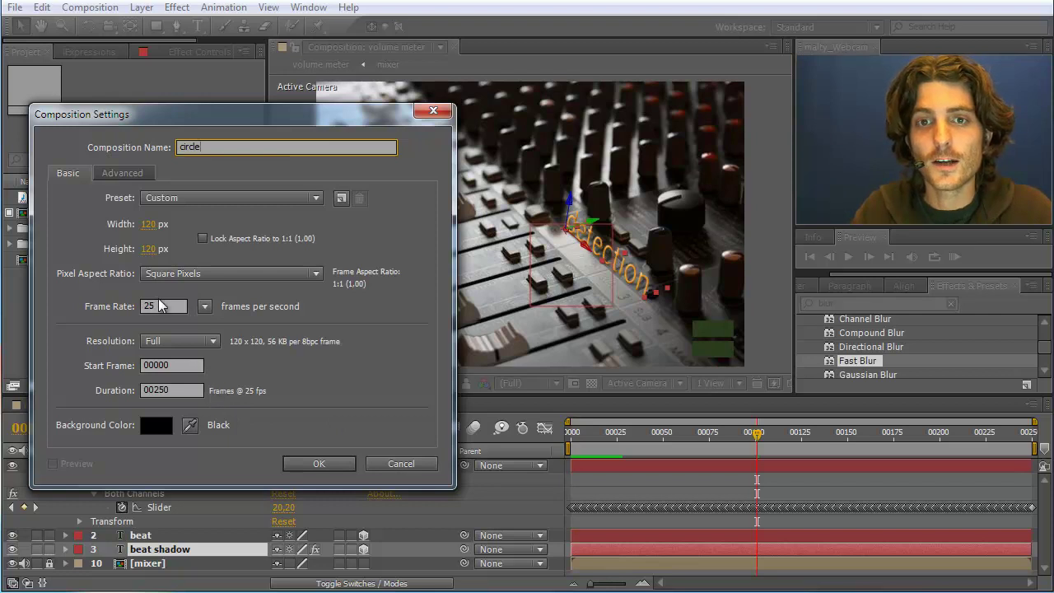
{"action": "left_click", "coordinate": [321, 462]}
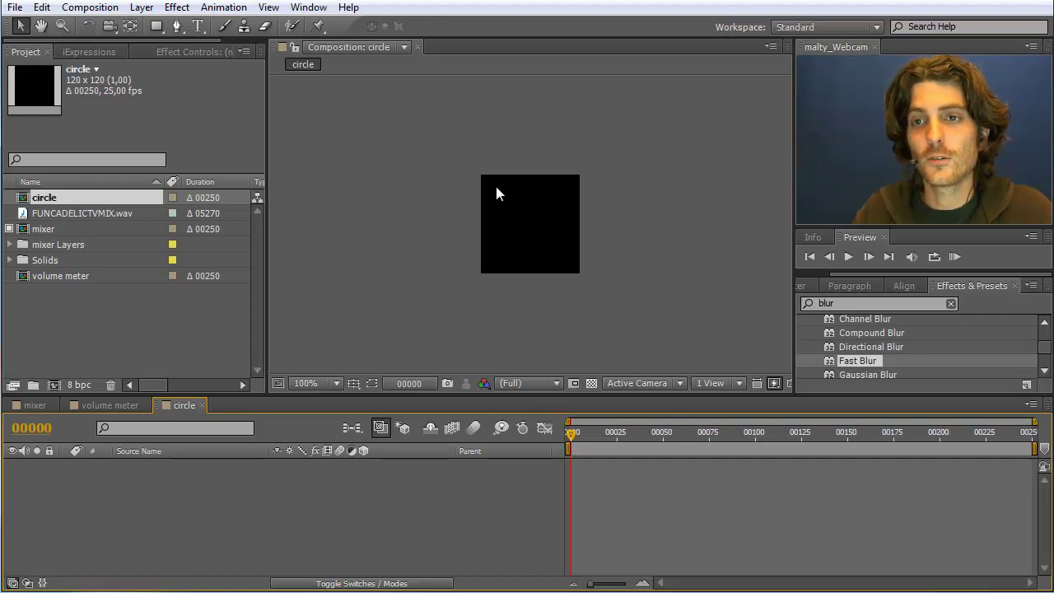
- Add a white solid layer named 'background' to the circle comp
{"action": "left_click", "coordinate": [141, 7]}
{"action": "mouse_move", "coordinate": [164, 26]}
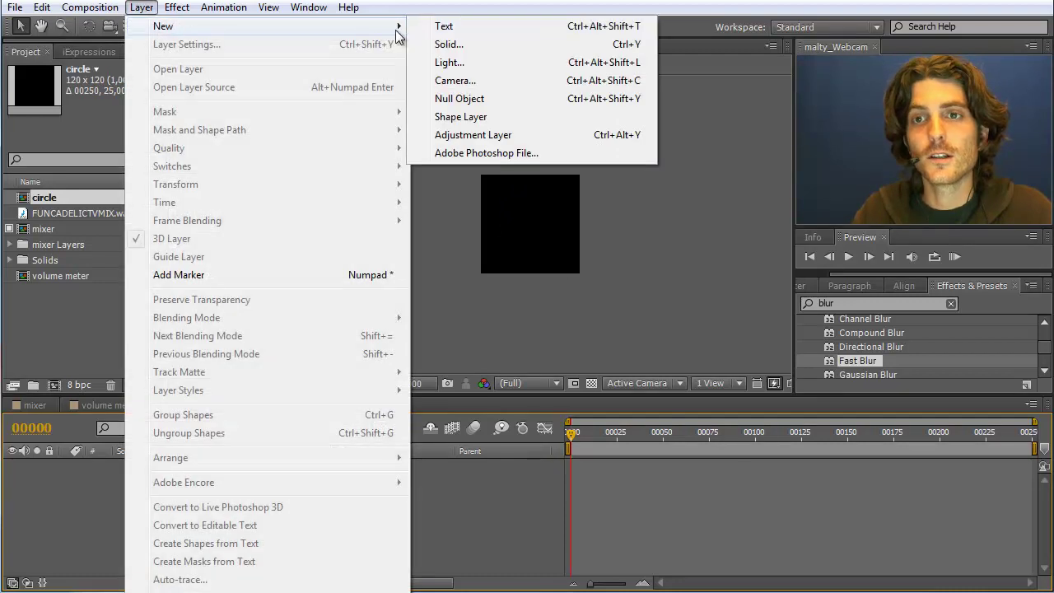
{"action": "left_click", "coordinate": [455, 44]}
{"action": "type", "text": "background"}
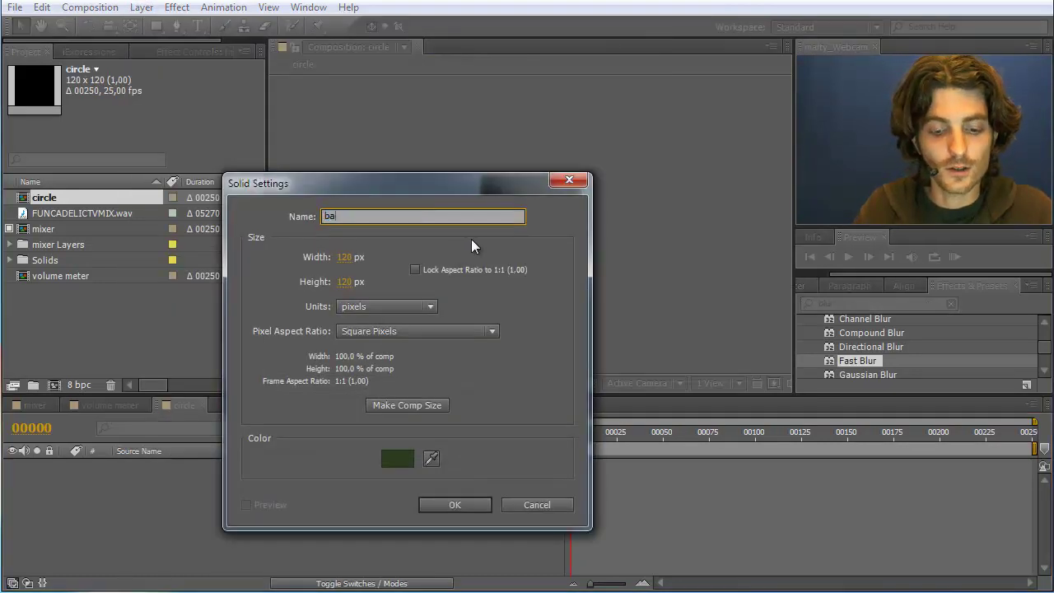
{"action": "left_click", "coordinate": [397, 459]}
{"action": "left_click_drag", "start_coordinate": [212, 318], "coordinate": [65, 247]}
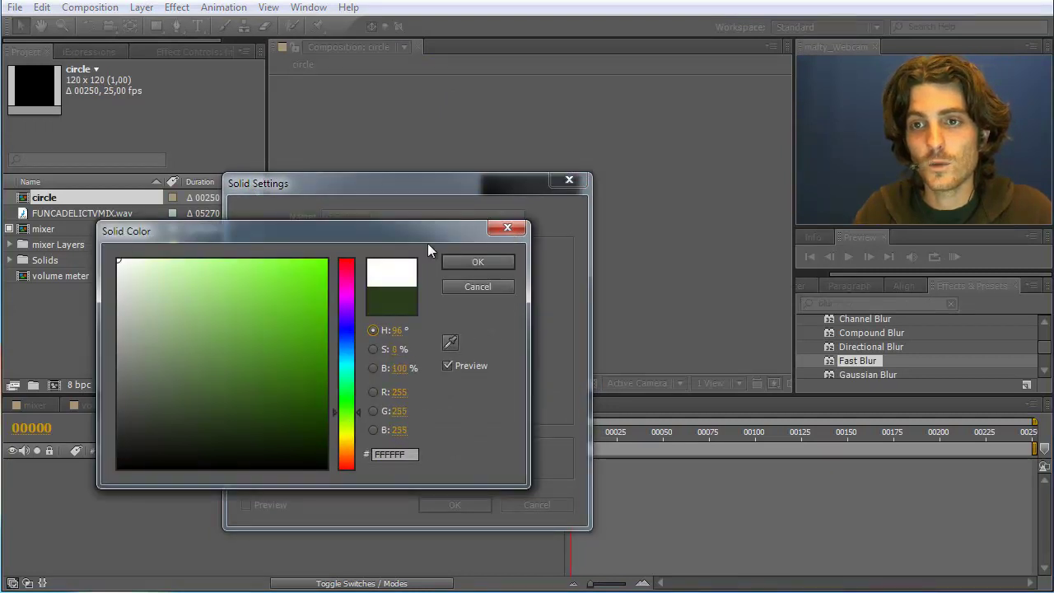
{"action": "left_click", "coordinate": [476, 262]}
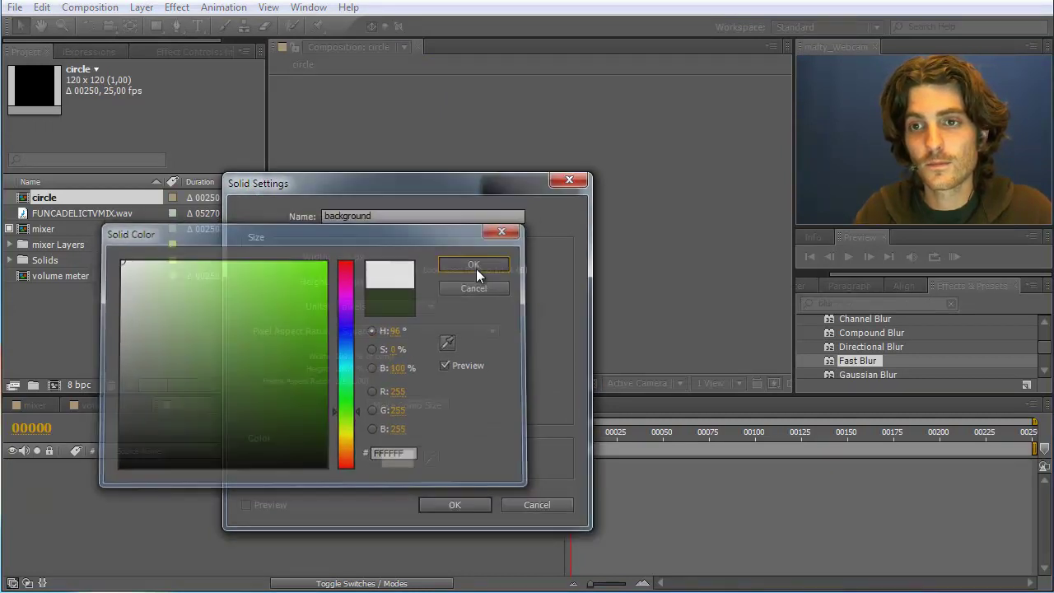
{"action": "left_click", "coordinate": [455, 505]}
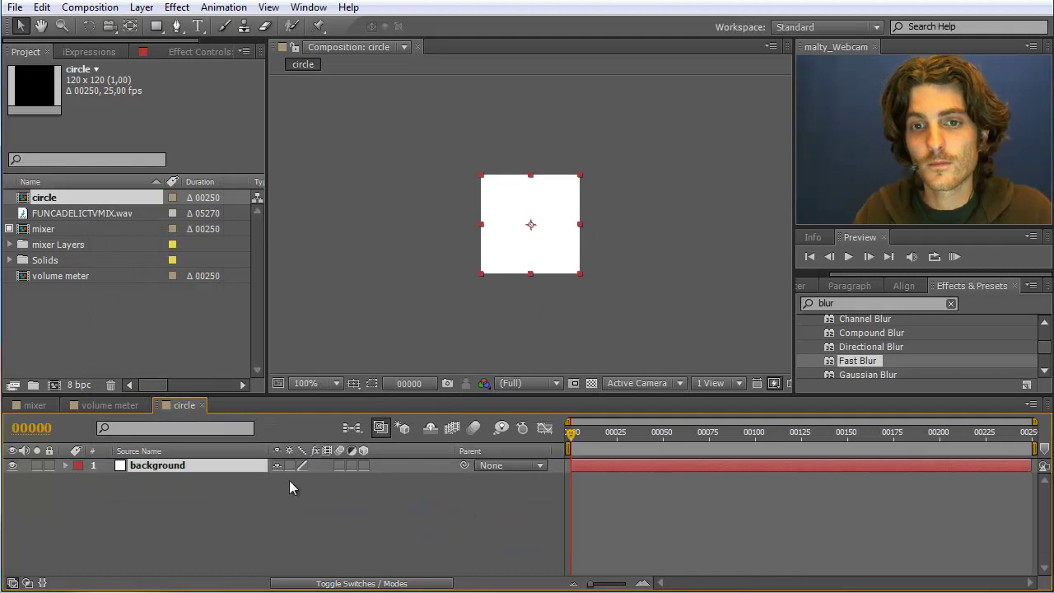
- Duplicate the background solid twice
{"action": "left_click", "coordinate": [42, 7]}
{"action": "left_click", "coordinate": [78, 184]}
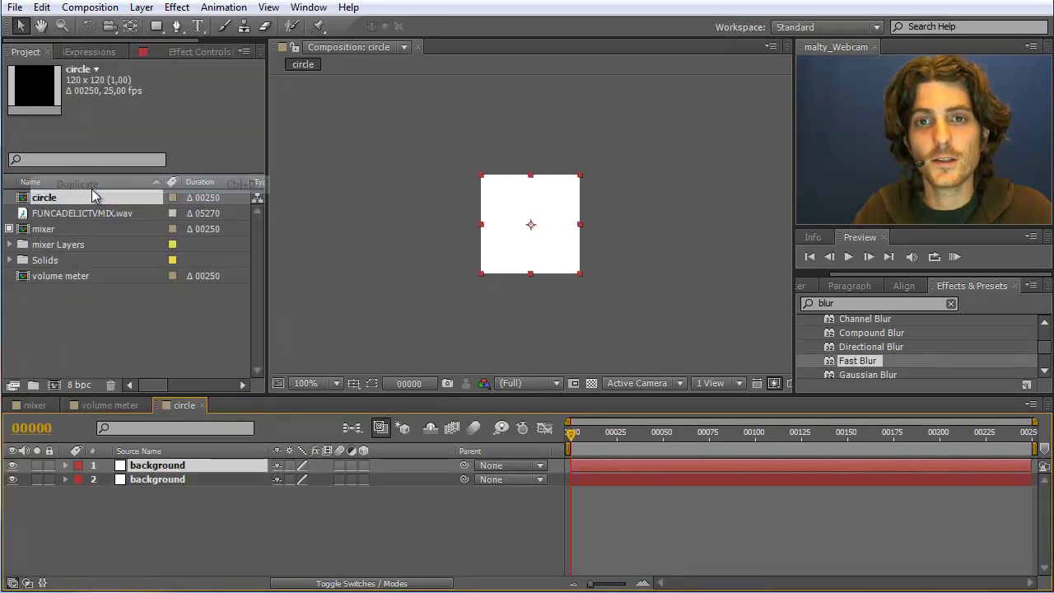
{"action": "left_click", "coordinate": [42, 7]}
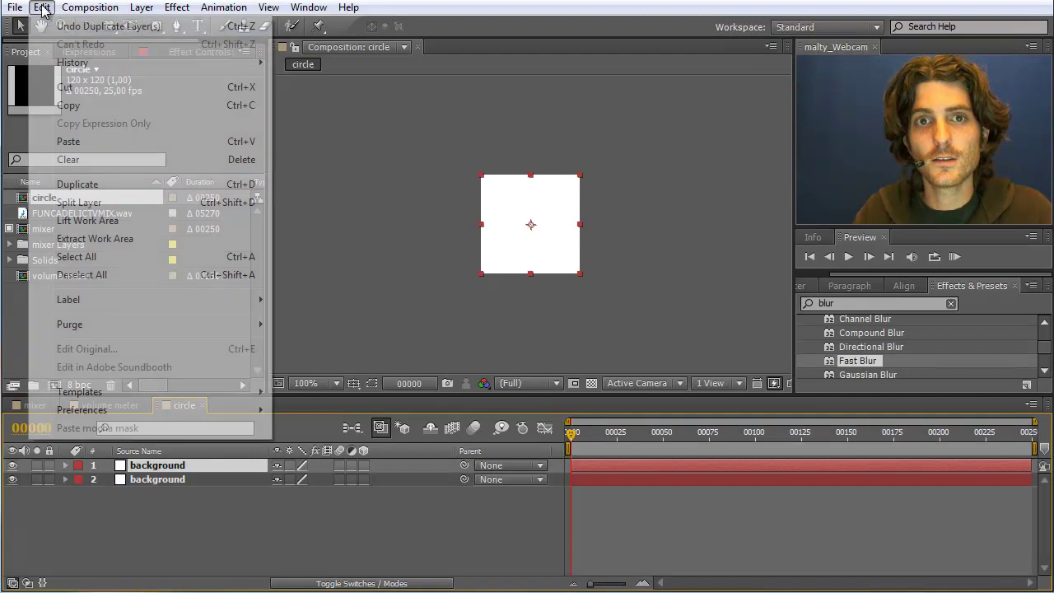
{"action": "left_click", "coordinate": [79, 184]}
{"action": "left_click", "coordinate": [151, 511]}
- Rename the middle copy 'grid' and the top copy 'matte'
{"action": "left_click", "coordinate": [153, 497]}
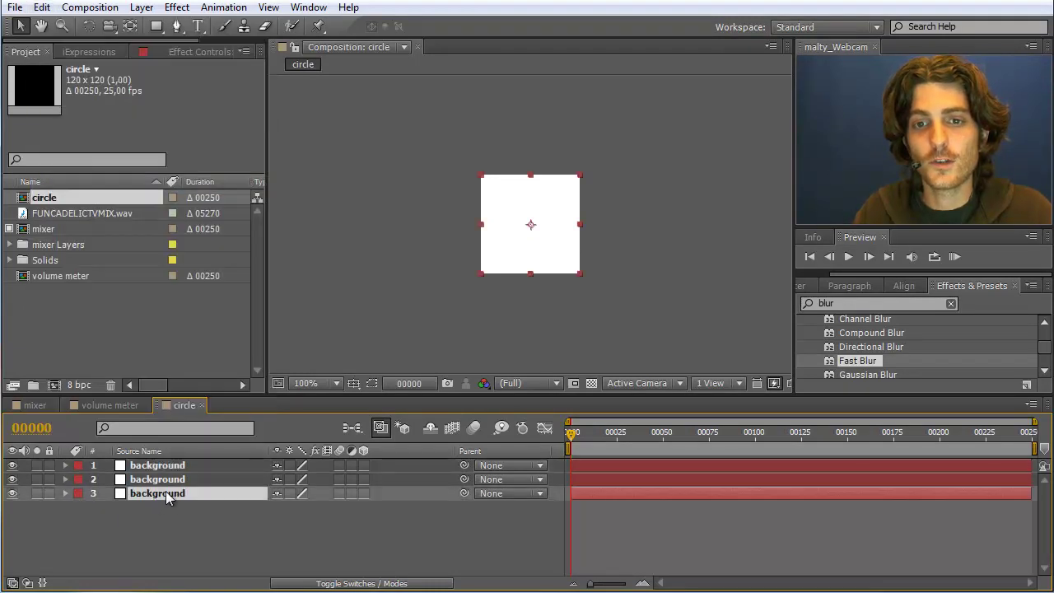
{"action": "left_click", "coordinate": [161, 479]}
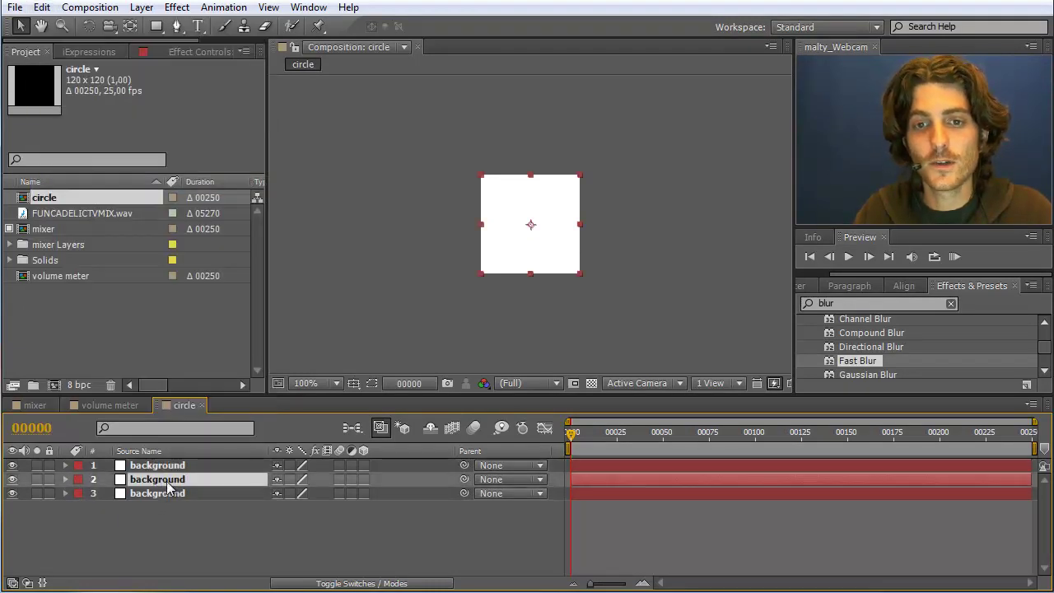
{"action": "key", "text": "Return"}
{"action": "type", "text": "grid"}
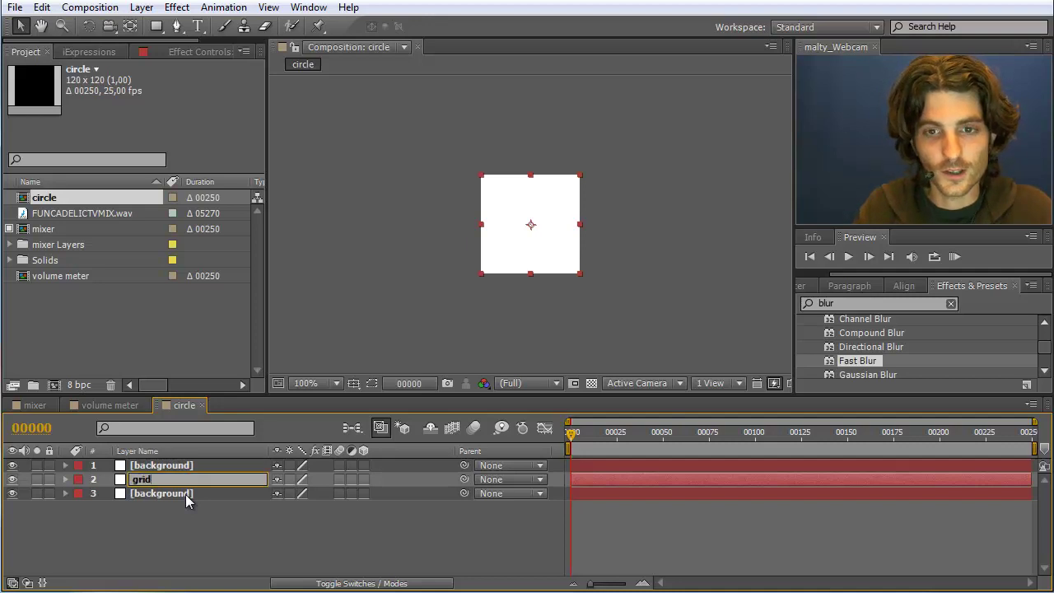
{"action": "key", "text": "Return"}
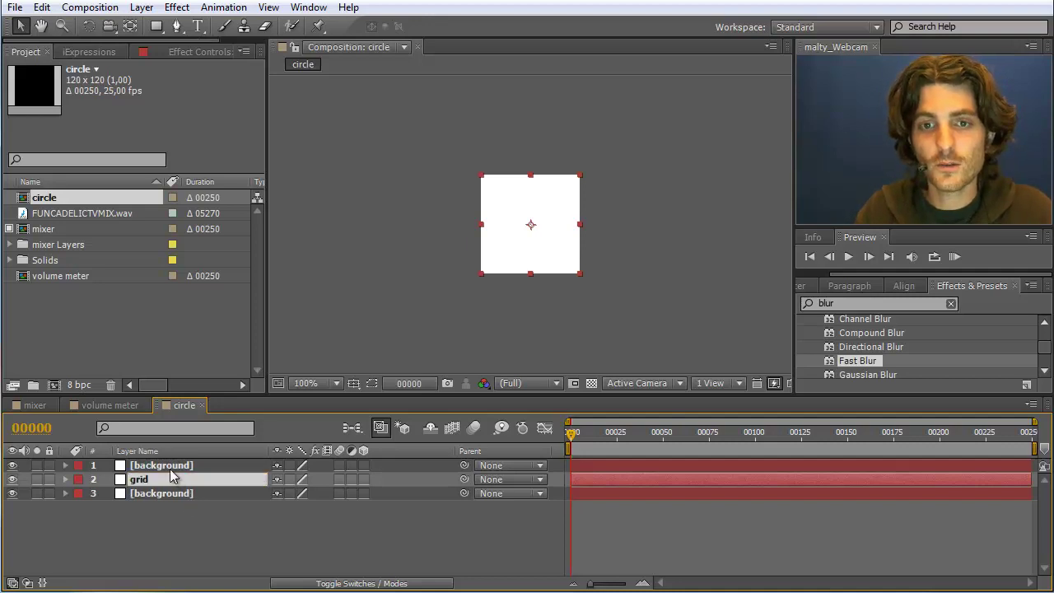
{"action": "left_click", "coordinate": [176, 466]}
{"action": "key", "text": "Return"}
{"action": "type", "text": "matte"}
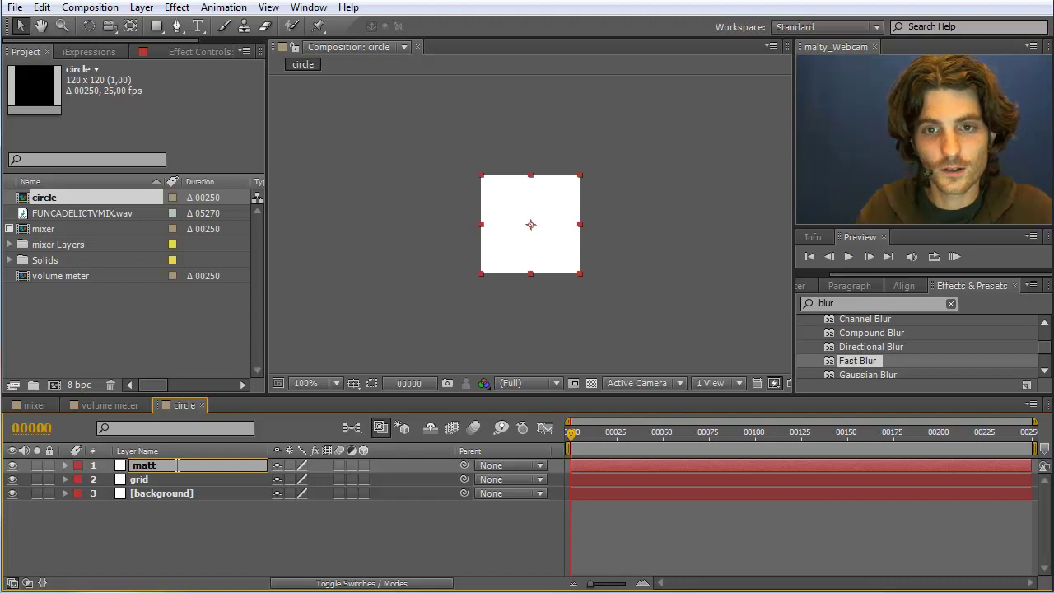
{"action": "key", "text": "Return"}
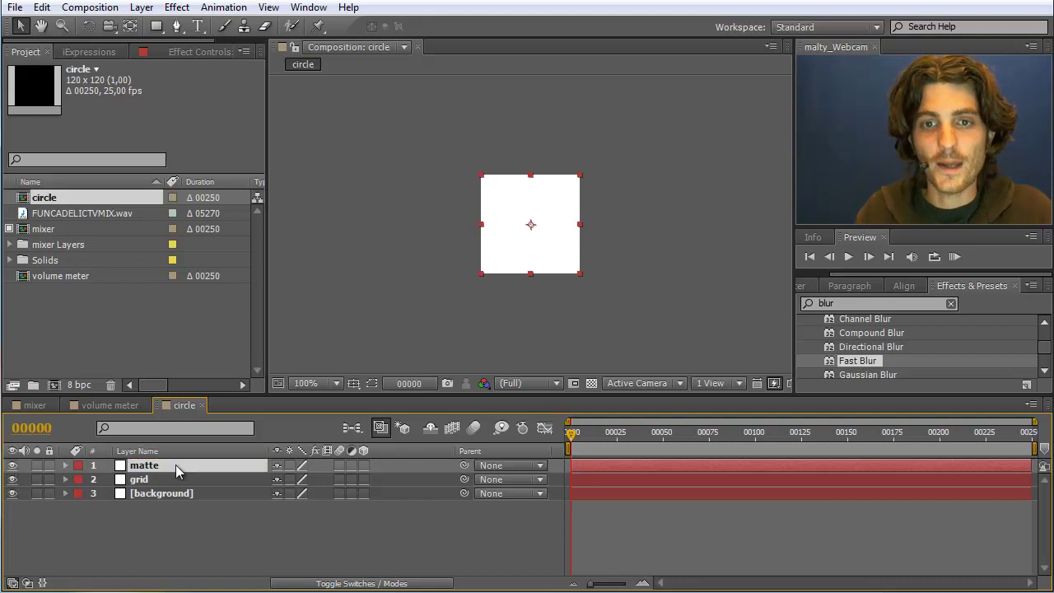
- Give the matte layer a layer-sized ellipse mask via the Ellipse Tool, leaving mode at Add
{"action": "left_click", "coordinate": [162, 31]}
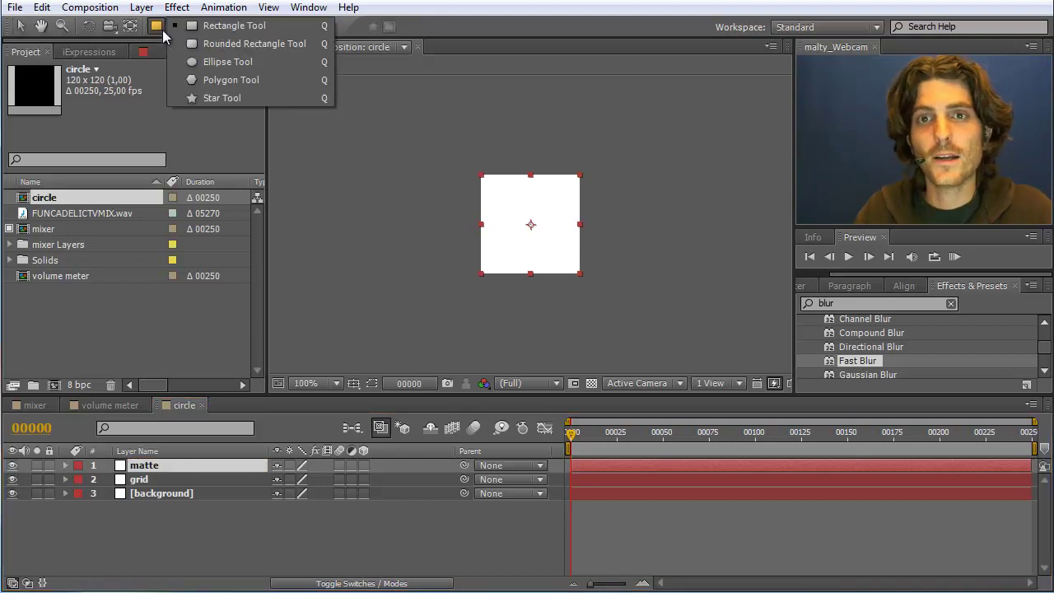
{"action": "left_click", "coordinate": [219, 61]}
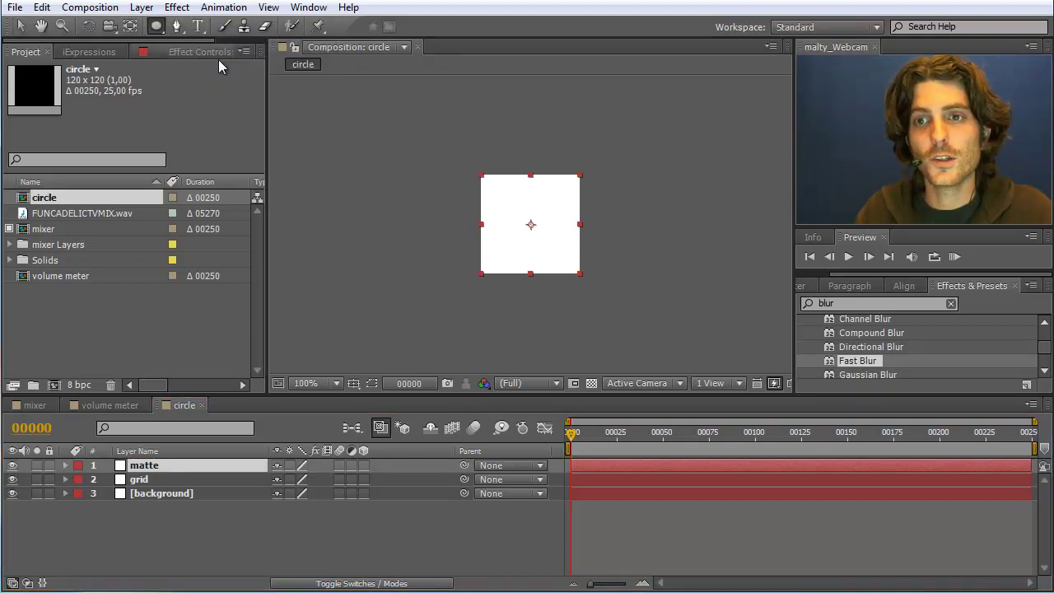
{"action": "double_click", "coordinate": [156, 25]}
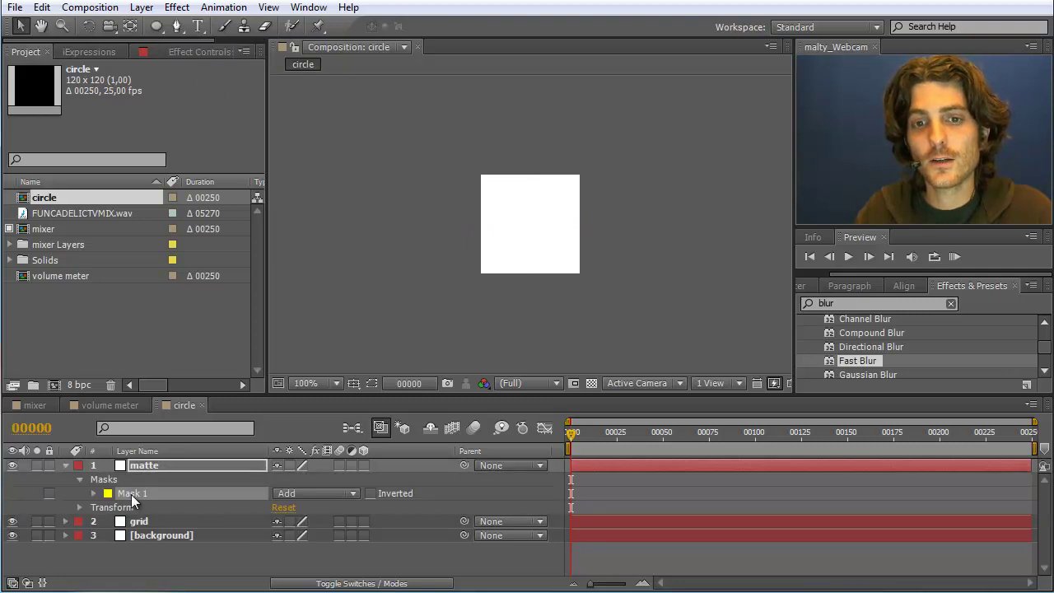
{"action": "left_click", "coordinate": [371, 383]}
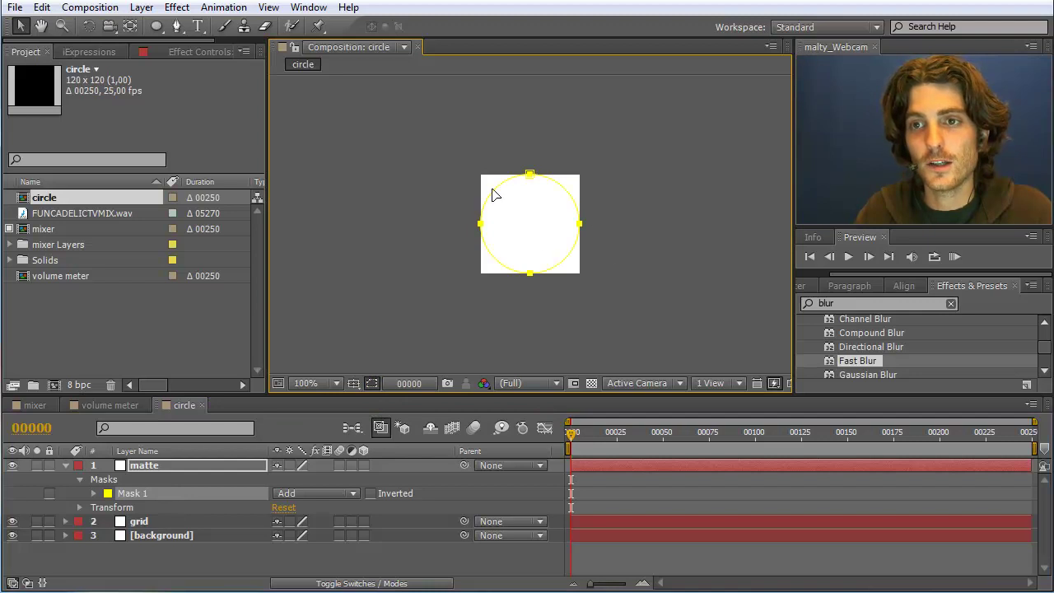
{"action": "left_click", "coordinate": [355, 493]}
{"action": "left_click", "coordinate": [479, 493]}
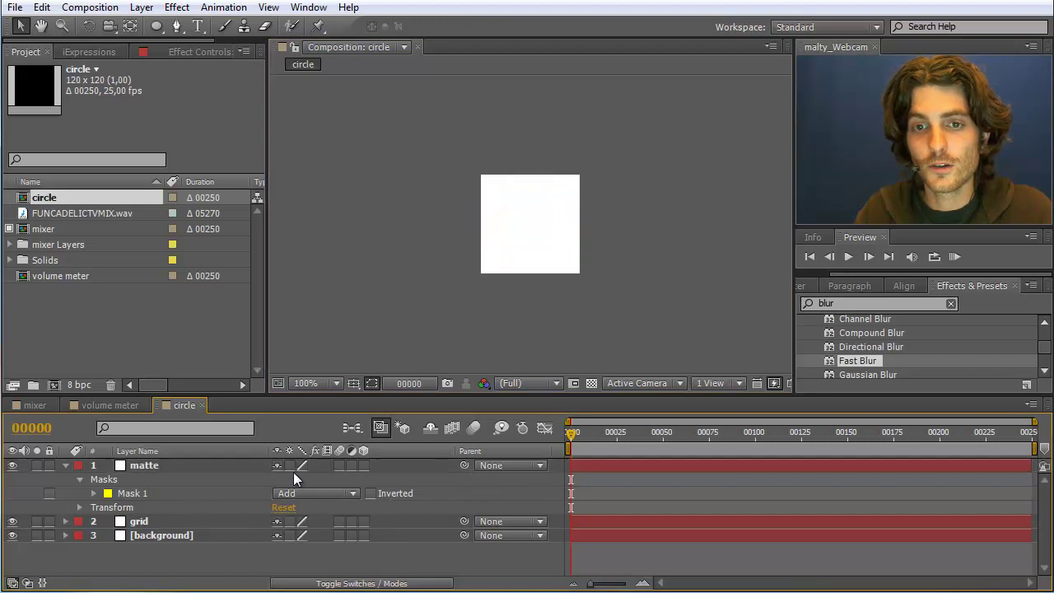
- Set the matte layer's blend mode to Stencil Alpha
{"action": "left_click", "coordinate": [27, 583]}
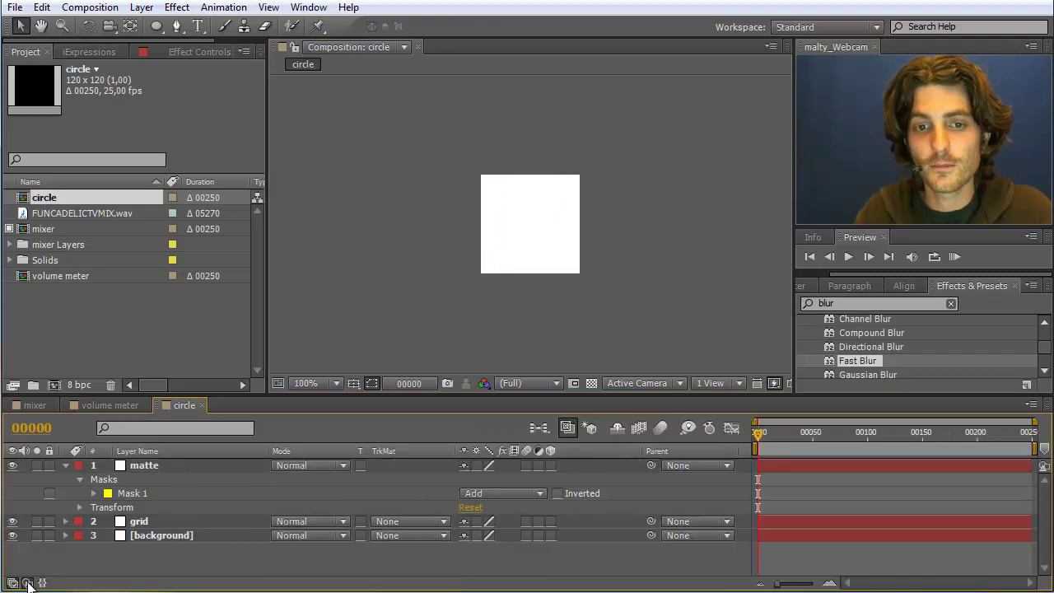
{"action": "left_click", "coordinate": [342, 465]}
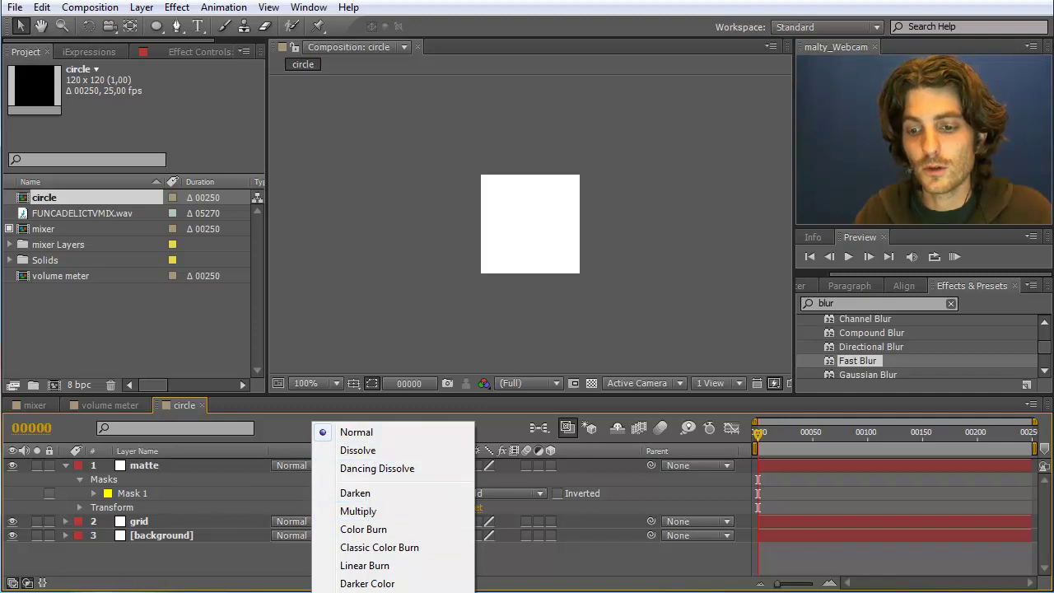
{"action": "left_click", "coordinate": [379, 589]}
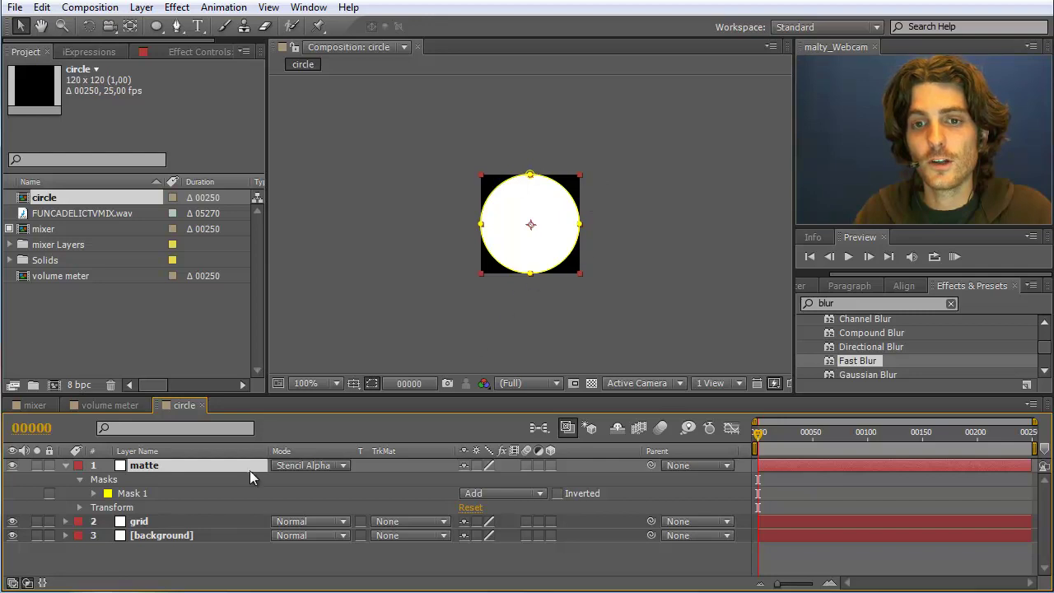
- Toggle the transparency grid on and off to confirm the circle's transparent corners
{"action": "left_click", "coordinate": [138, 525]}
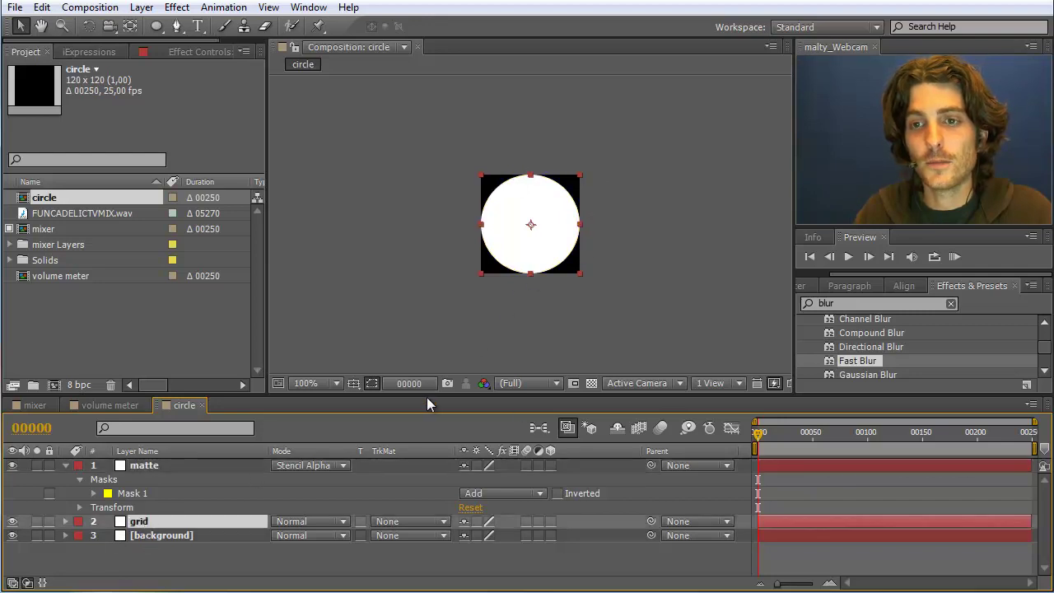
{"action": "left_click", "coordinate": [590, 384]}
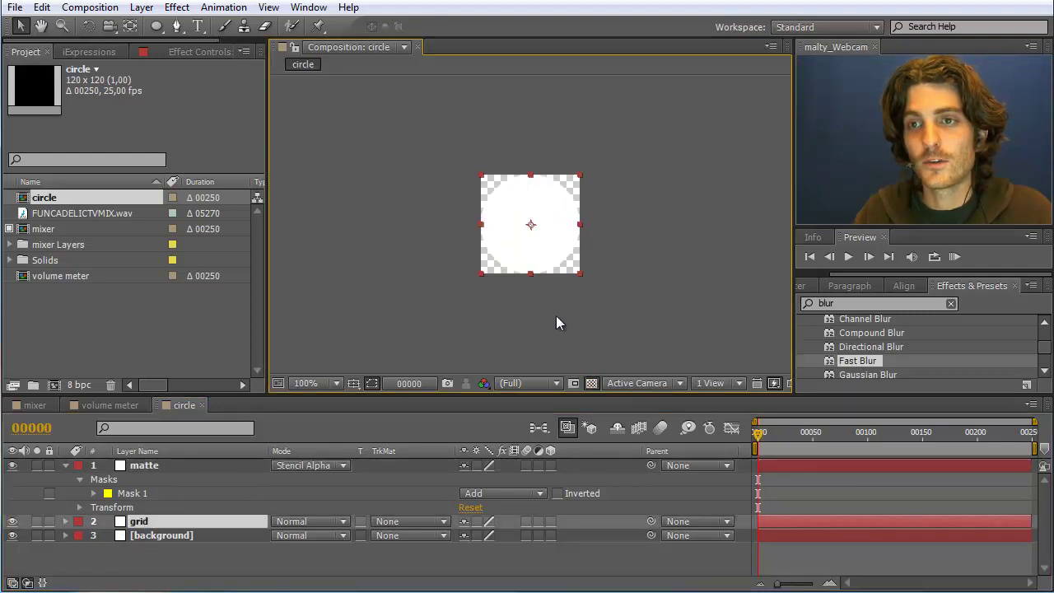
{"action": "left_click", "coordinate": [590, 384]}
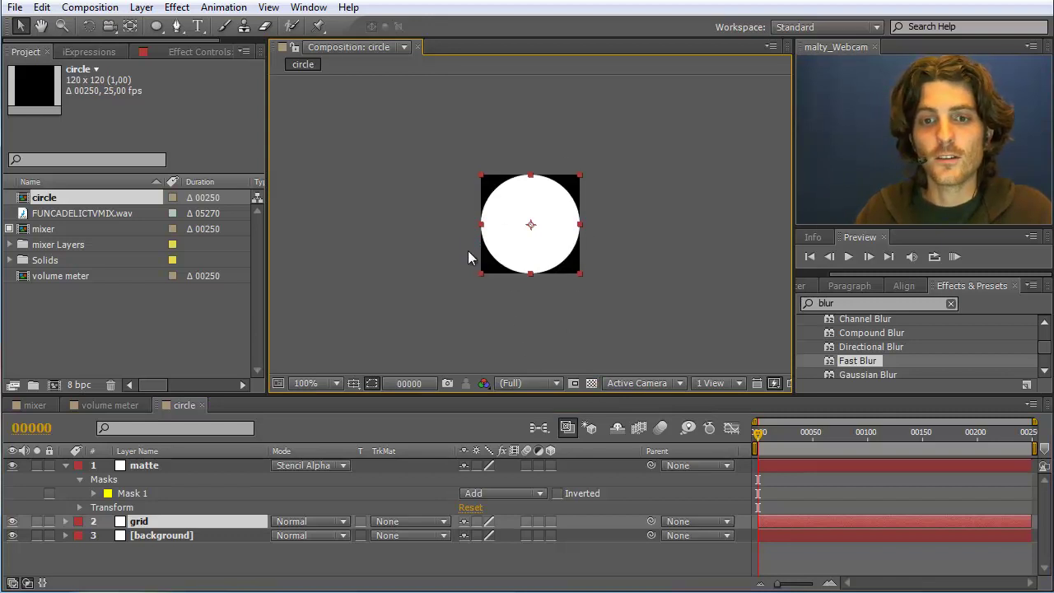
{"action": "left_click", "coordinate": [159, 536]}
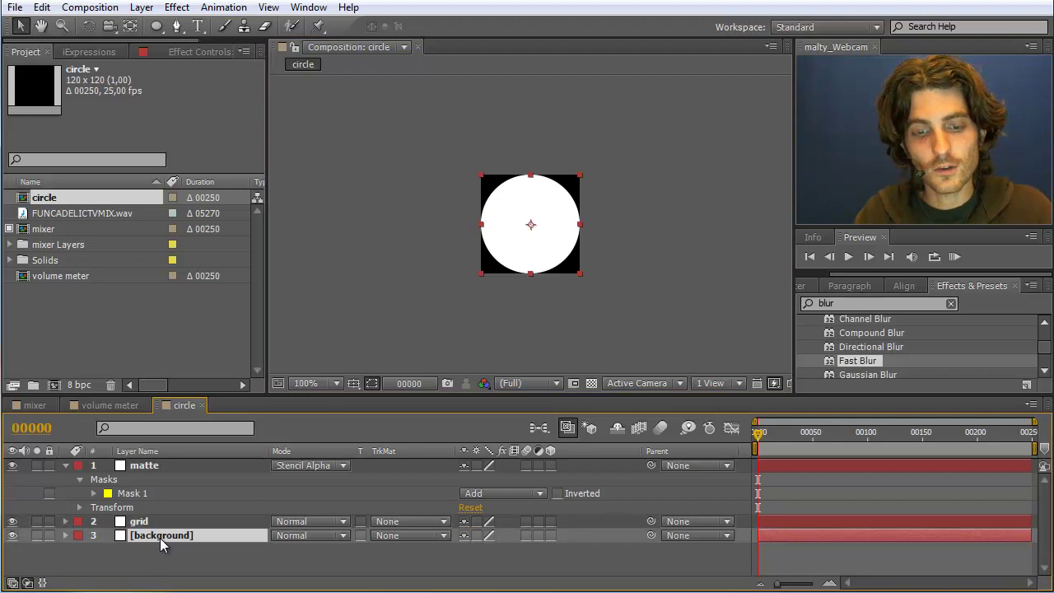
- Set the background layer's opacity to 10%
{"action": "key", "text": "t"}
{"action": "left_click", "coordinate": [474, 550]}
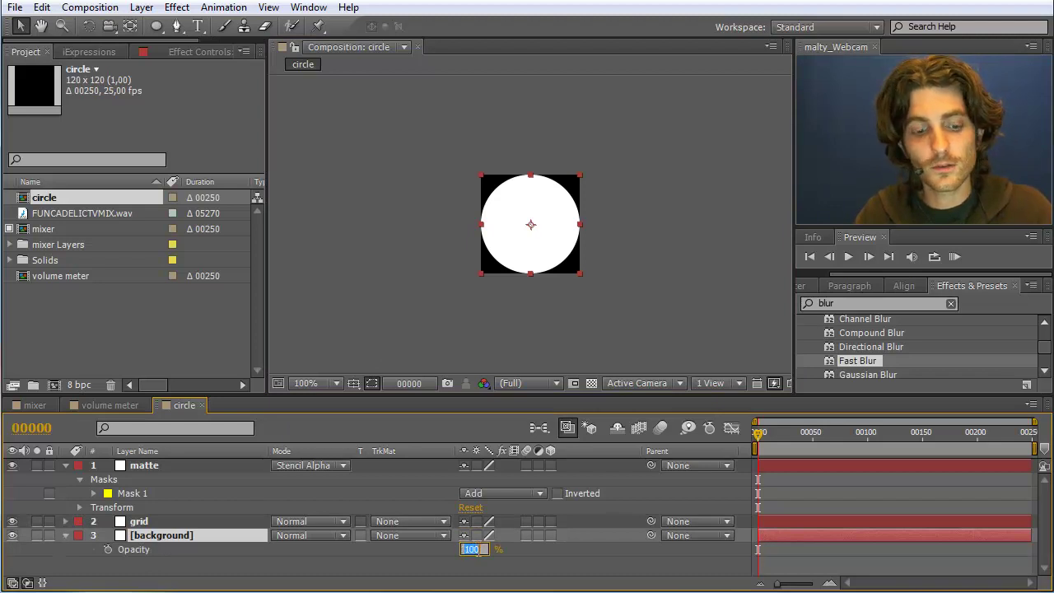
{"action": "type", "text": "10"}
{"action": "left_click", "coordinate": [546, 564]}
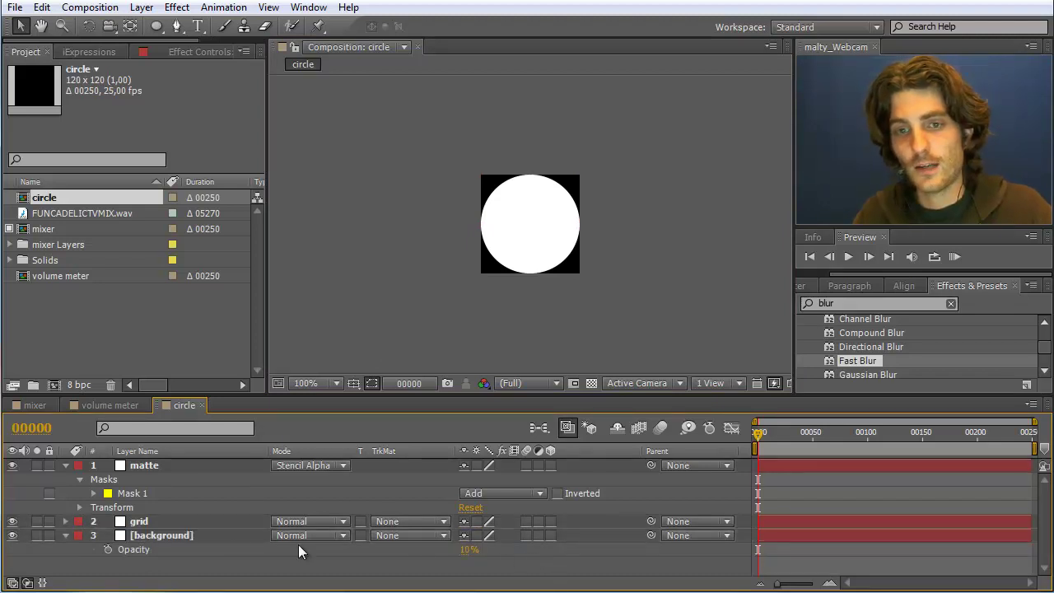
- Apply the Generate > Grid effect to the grid layer
{"action": "left_click", "coordinate": [140, 522]}
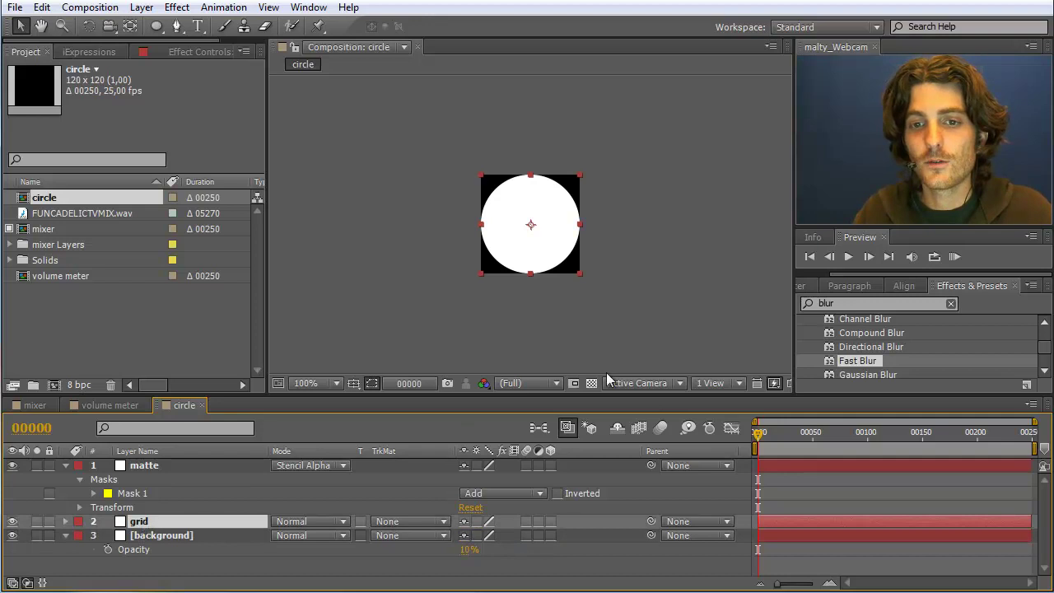
{"action": "left_click", "coordinate": [850, 311]}
{"action": "type", "text": "grid"}
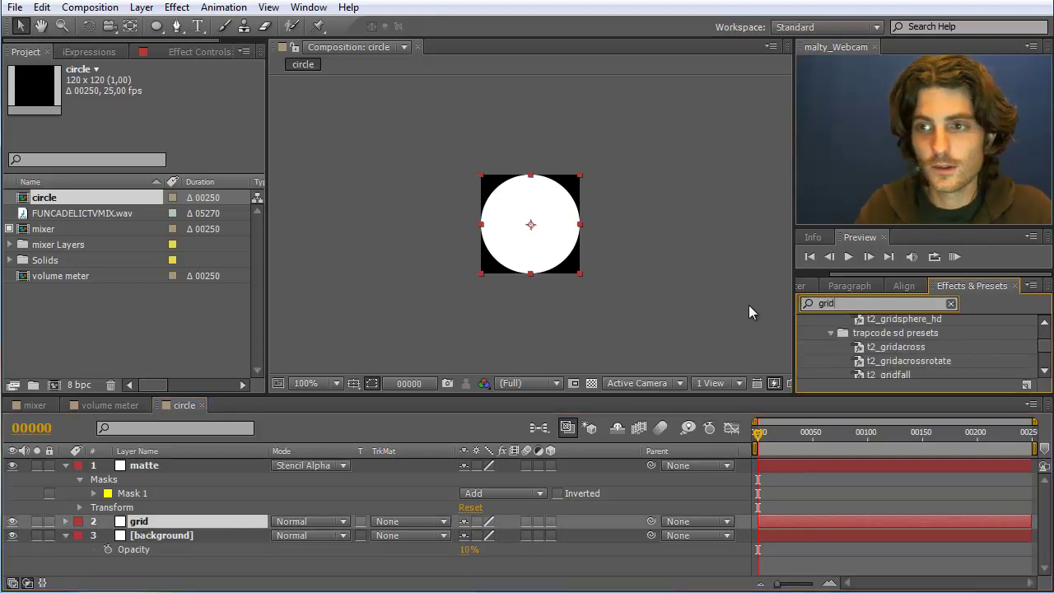
{"action": "left_click_drag", "start_coordinate": [1037, 352], "coordinate": [1049, 362]}
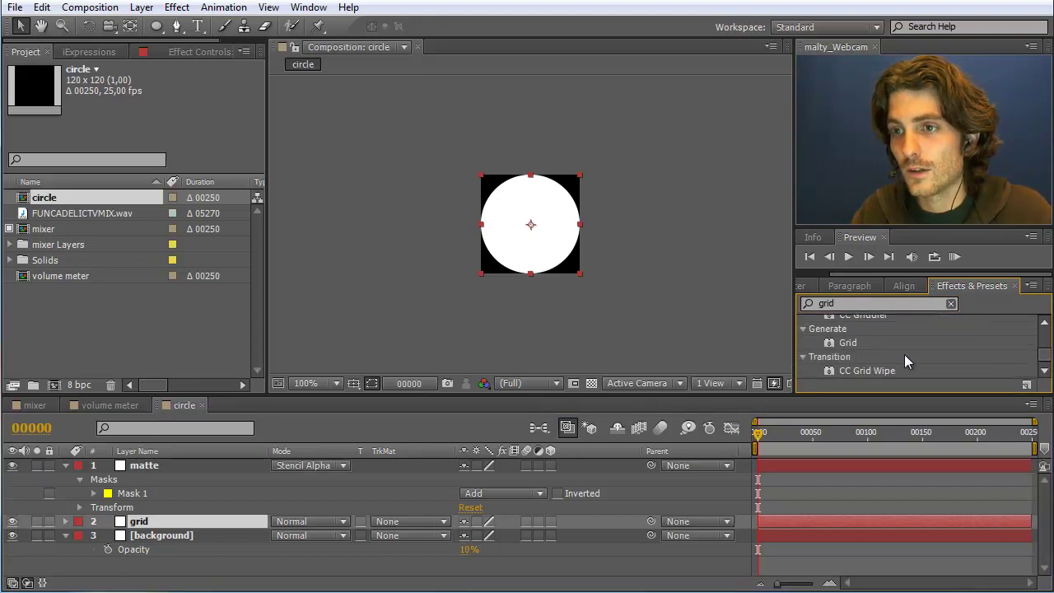
{"action": "left_click_drag", "start_coordinate": [839, 349], "coordinate": [147, 522]}
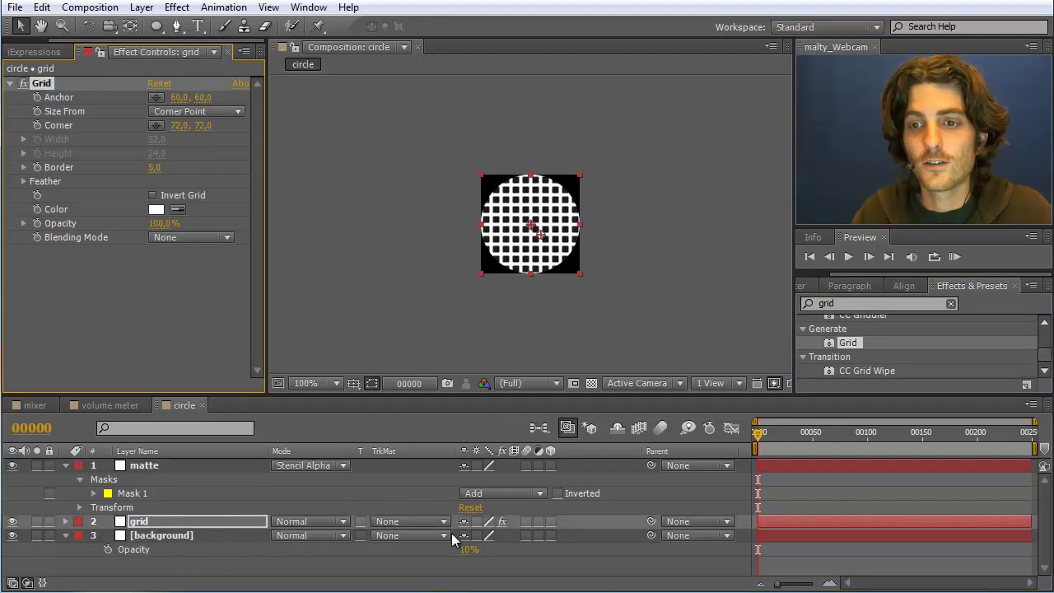
- Re-enter the background layer's opacity as 10%
{"action": "mouse_move", "coordinate": [466, 549]}
{"action": "left_mouse_down"}
{"action": "mouse_move", "coordinate": [499, 550]}
{"action": "mouse_move", "coordinate": [475, 550]}
{"action": "left_mouse_up"}
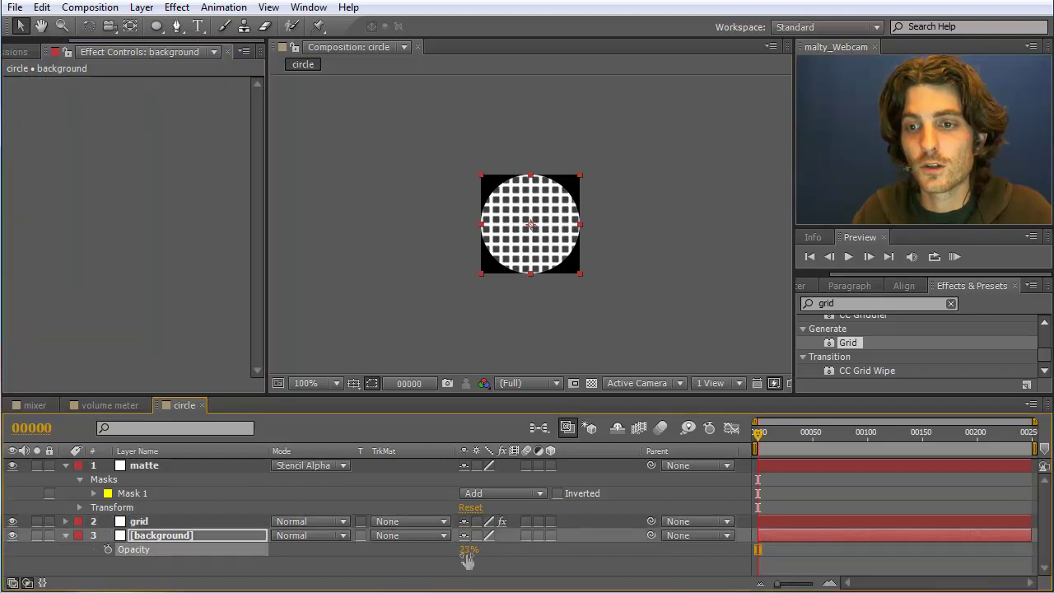
{"action": "left_click", "coordinate": [469, 549]}
{"action": "type", "text": "10"}
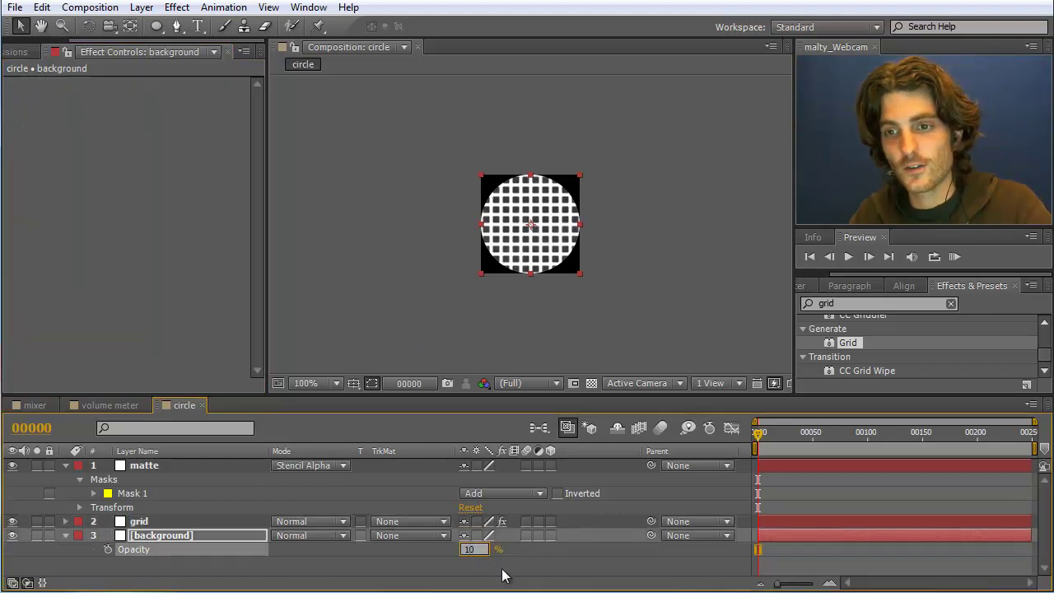
{"action": "key", "text": "Return"}
- Set the grid layer's opacity to 20%
{"action": "left_click", "coordinate": [159, 521]}
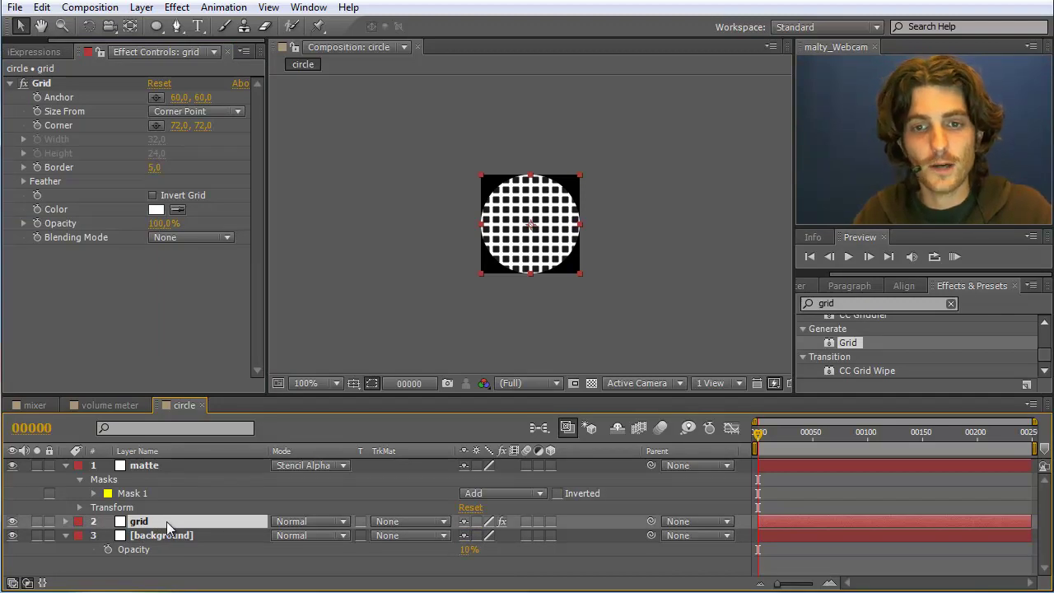
{"action": "key", "text": "t"}
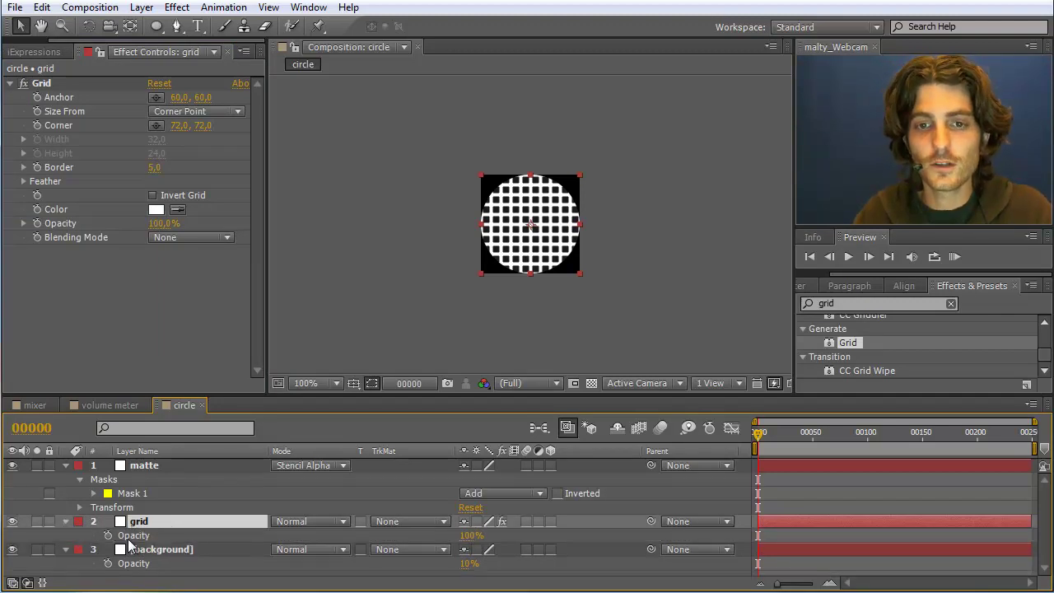
{"action": "left_click", "coordinate": [469, 535]}
{"action": "type", "text": "20"}
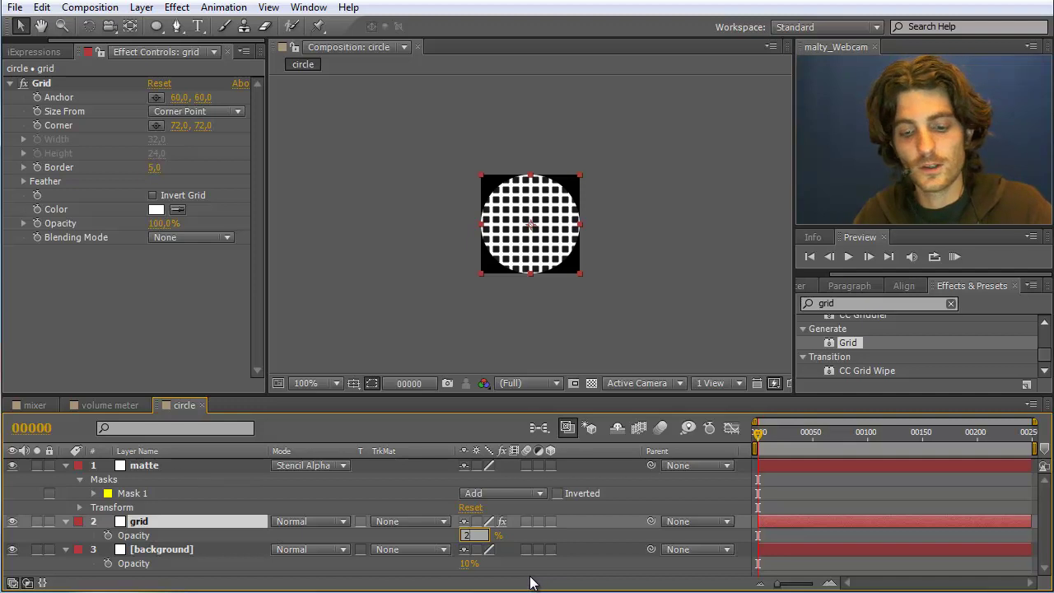
{"action": "left_click", "coordinate": [540, 573]}
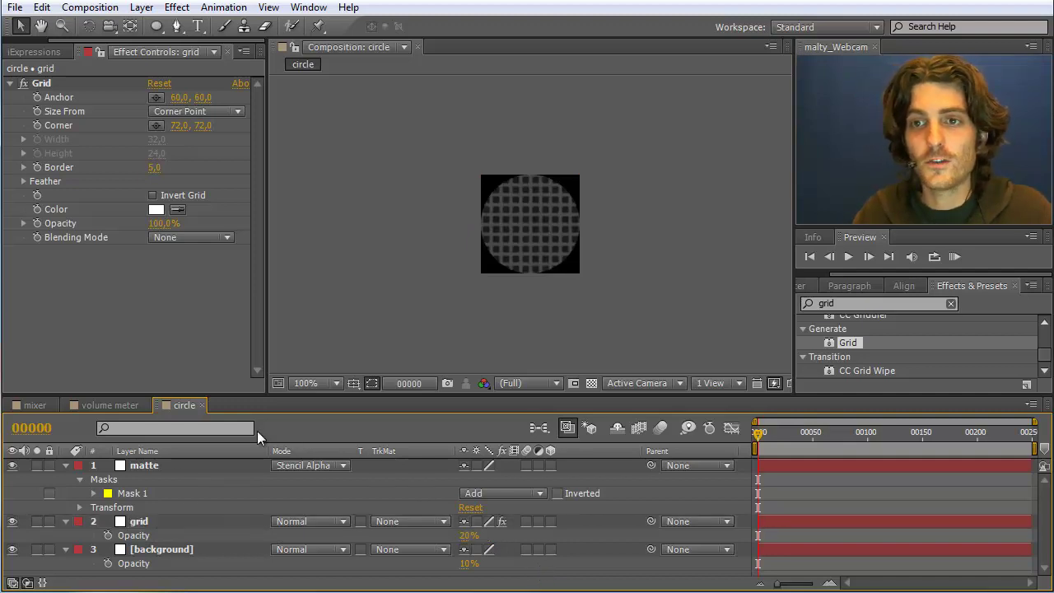
- Set the Grid effect's Border to 1,5 and Corner to 80, 80
{"action": "left_click", "coordinate": [138, 524]}
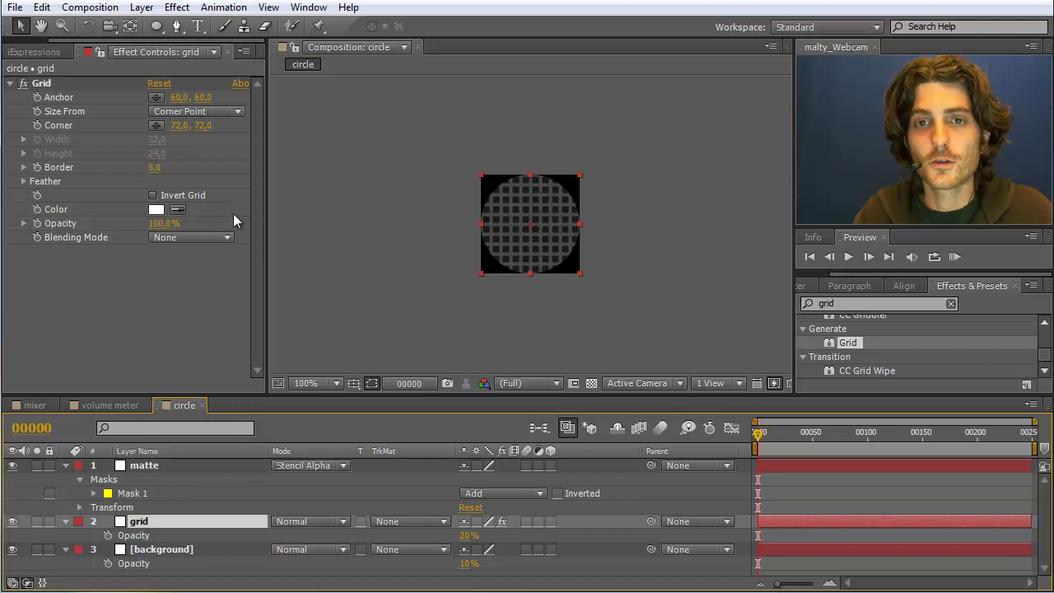
{"action": "left_click", "coordinate": [153, 168]}
{"action": "type", "text": "1,5"}
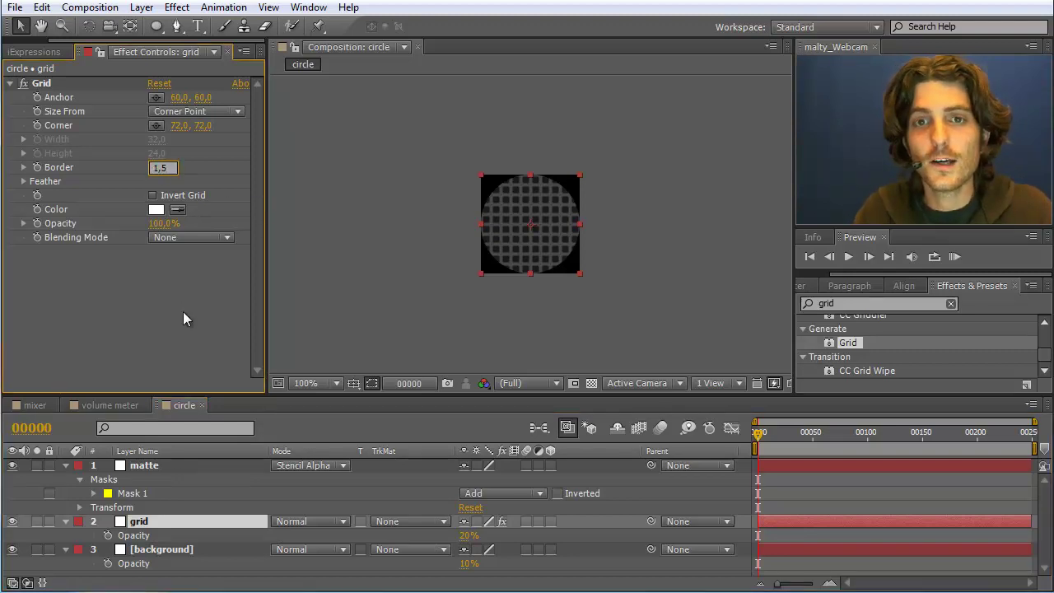
{"action": "key", "text": "Return"}
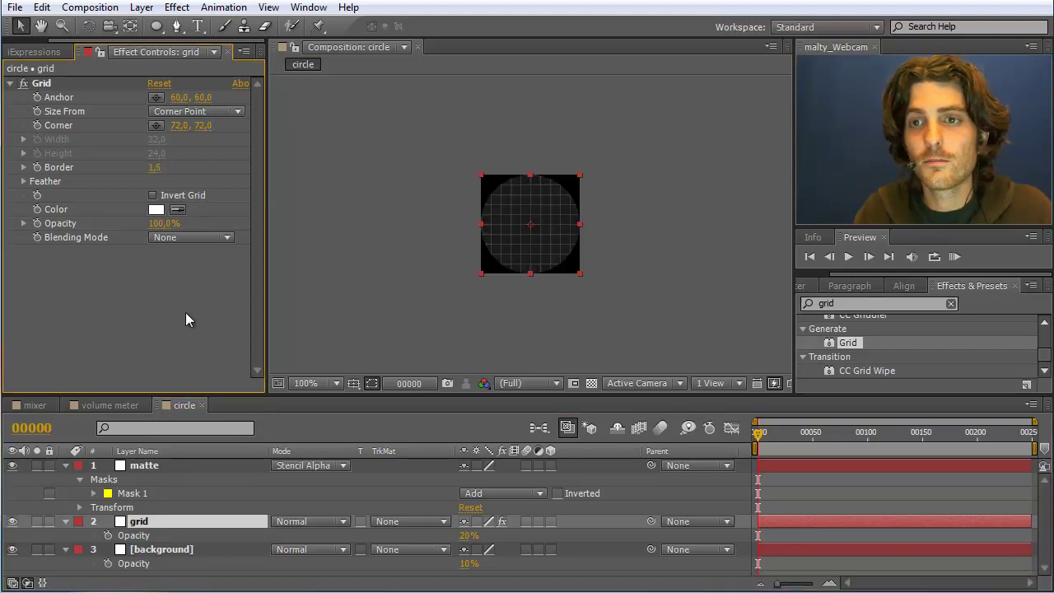
{"action": "left_click", "coordinate": [180, 126]}
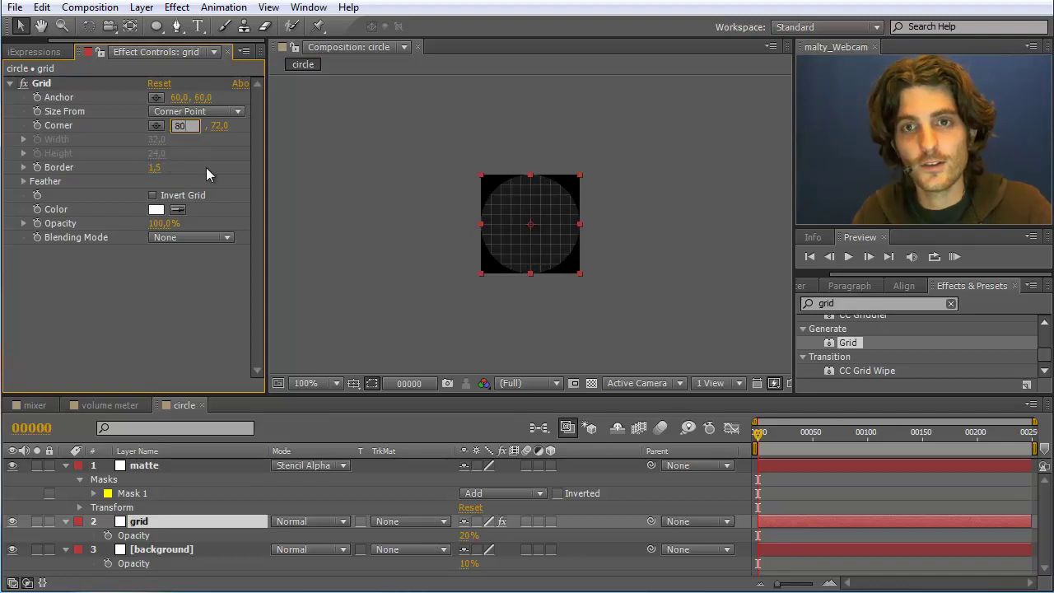
{"action": "key", "text": "Tab"}
{"action": "type", "text": "8"}
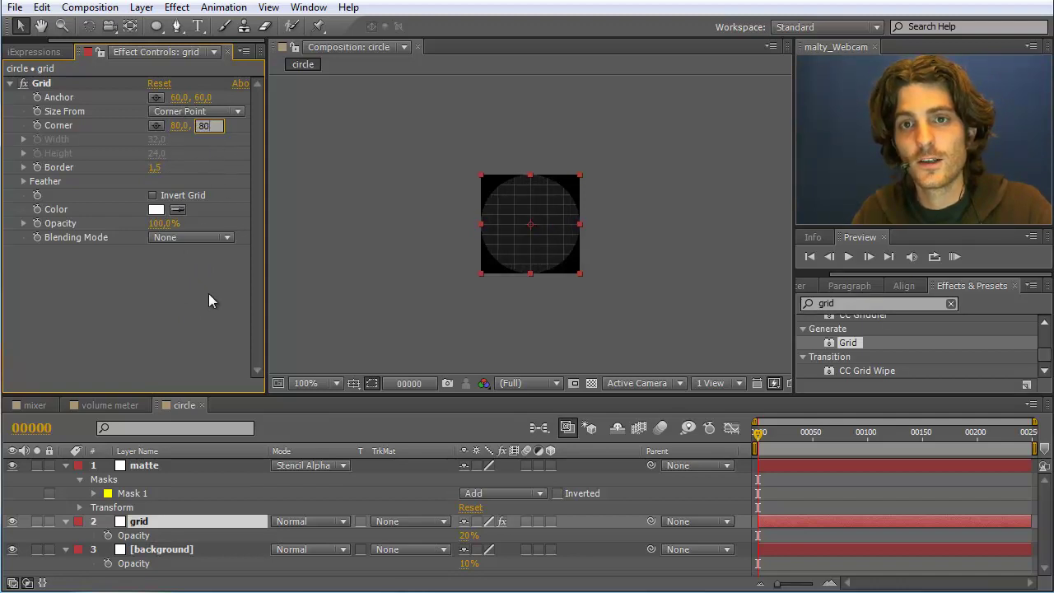
{"action": "key", "text": "Return"}
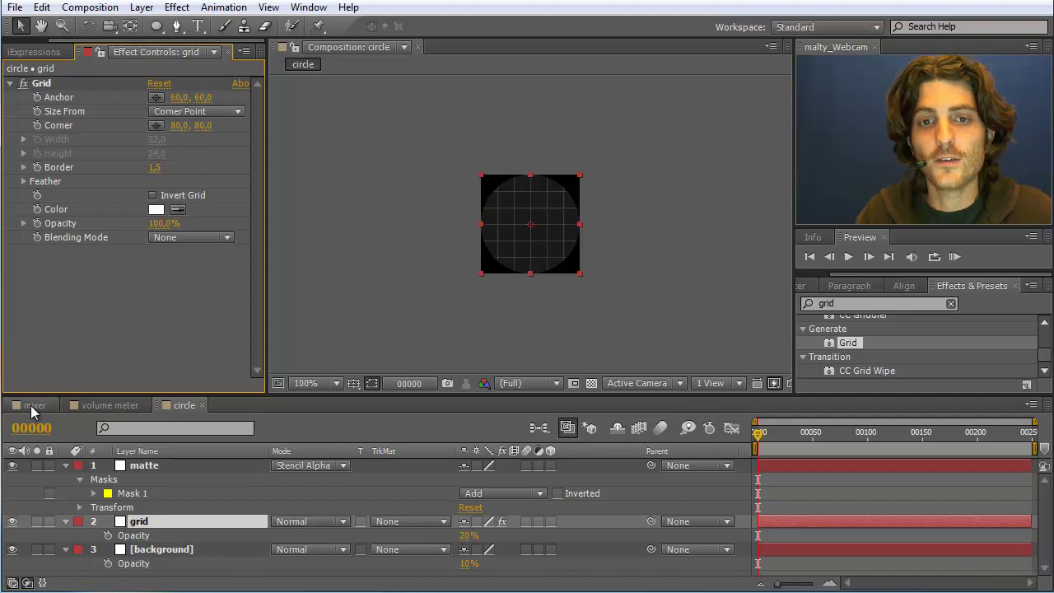
- Drag the circle comp from the Project panel into the volume meter comp and enable 3D
{"action": "left_click", "coordinate": [113, 407]}
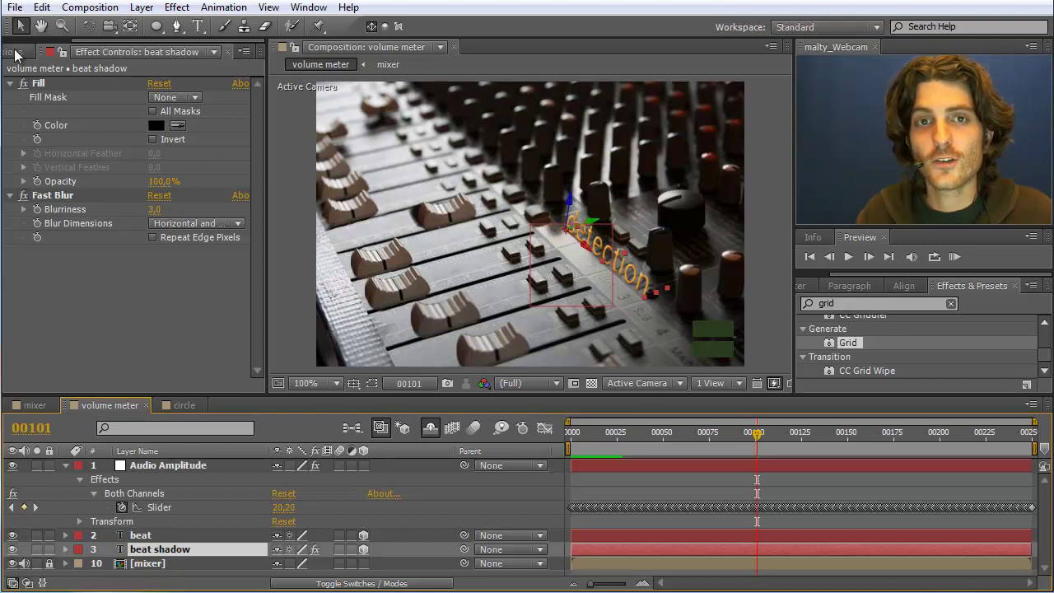
{"action": "left_click_drag", "start_coordinate": [94, 40], "coordinate": [36, 40]}
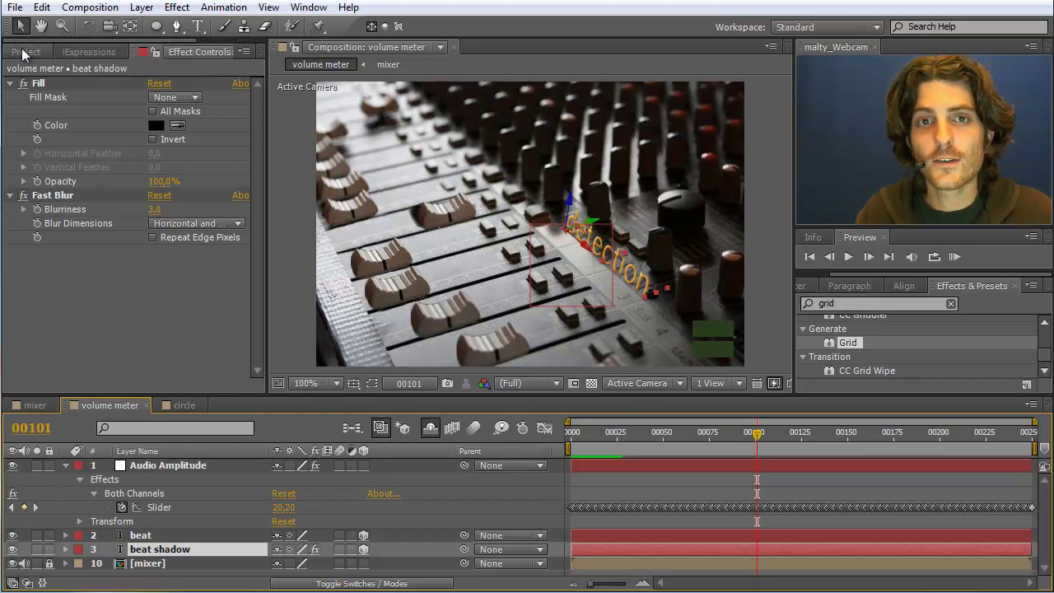
{"action": "left_click", "coordinate": [26, 51]}
{"action": "left_click_drag", "start_coordinate": [32, 202], "coordinate": [699, 201]}
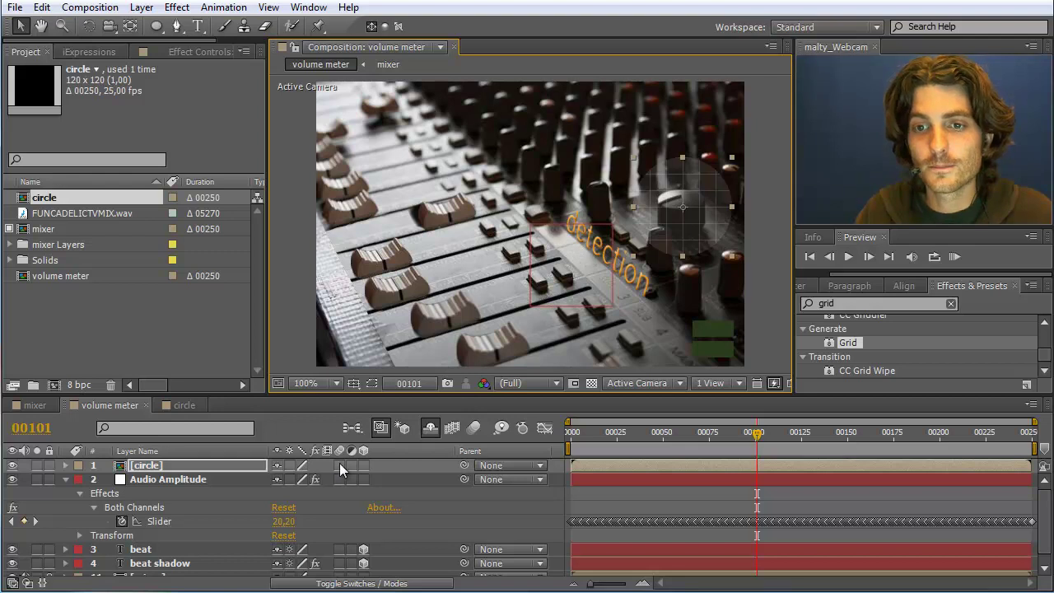
{"action": "left_click", "coordinate": [363, 464]}
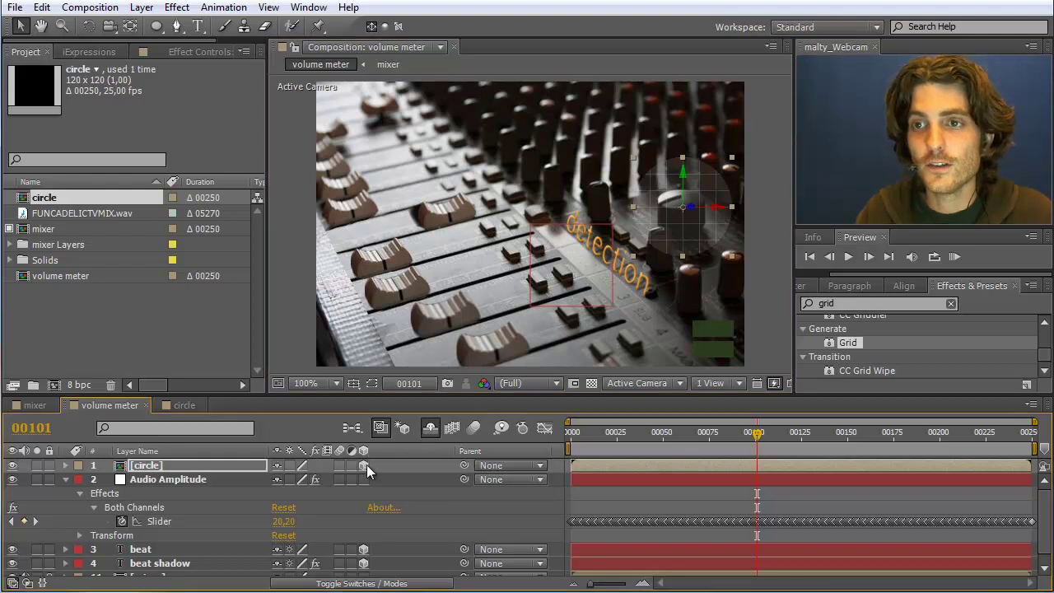
- Rotate the circle layer on its X axis so it lies flat around the knob
{"action": "left_click", "coordinate": [89, 27]}
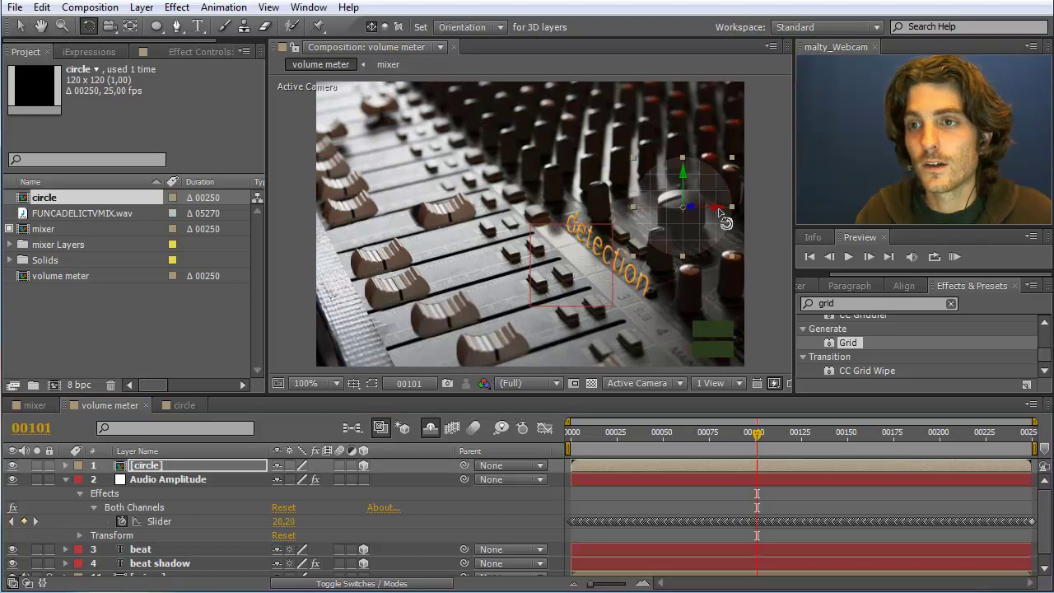
{"action": "left_click_drag", "start_coordinate": [725, 221], "coordinate": [714, 177]}
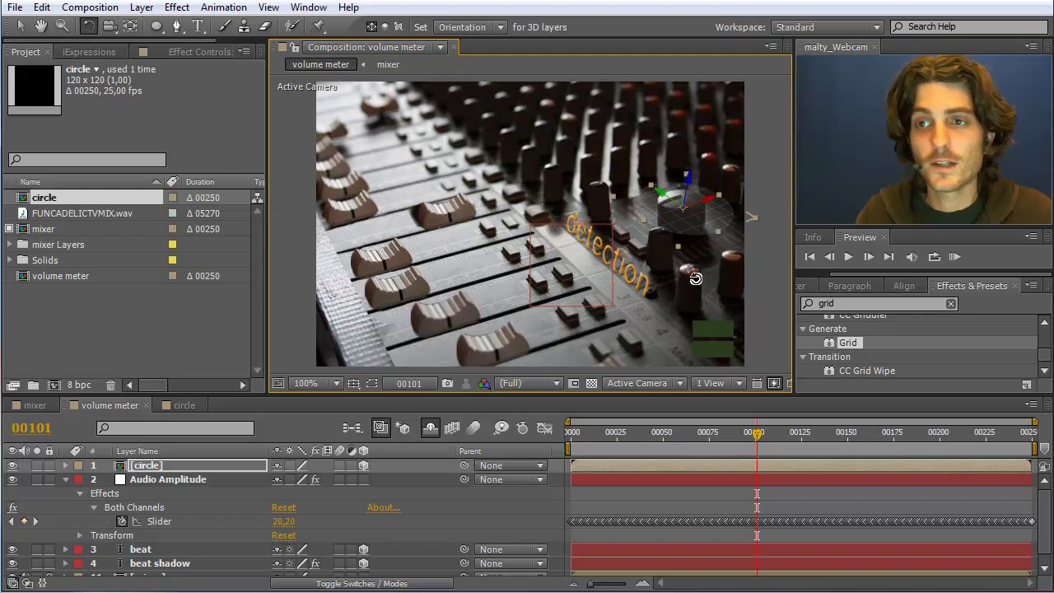
{"action": "key", "text": "v"}
{"action": "left_click", "coordinate": [503, 227]}
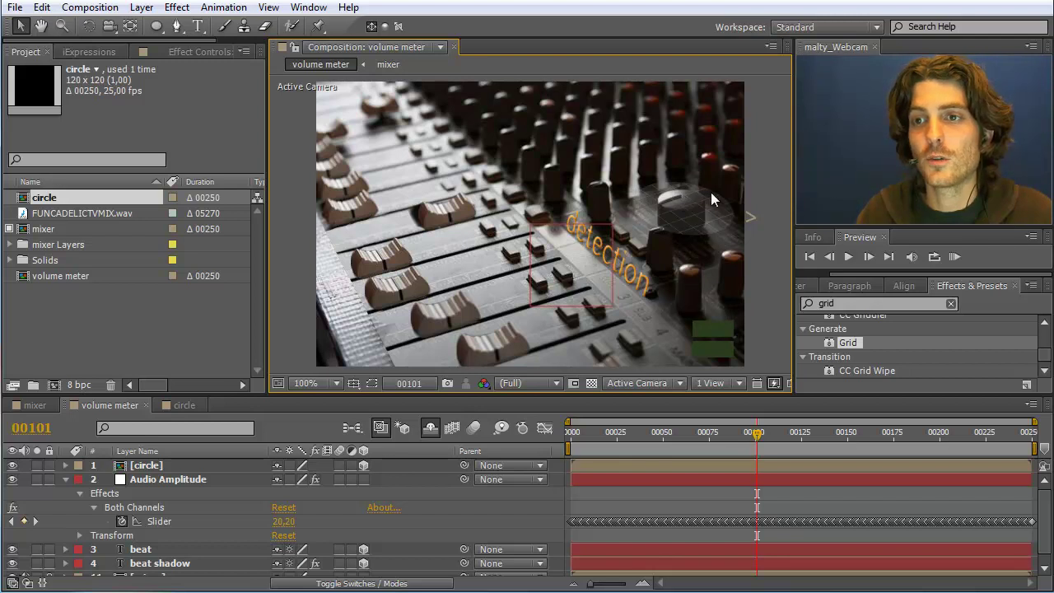
{"action": "left_click", "coordinate": [150, 468]}
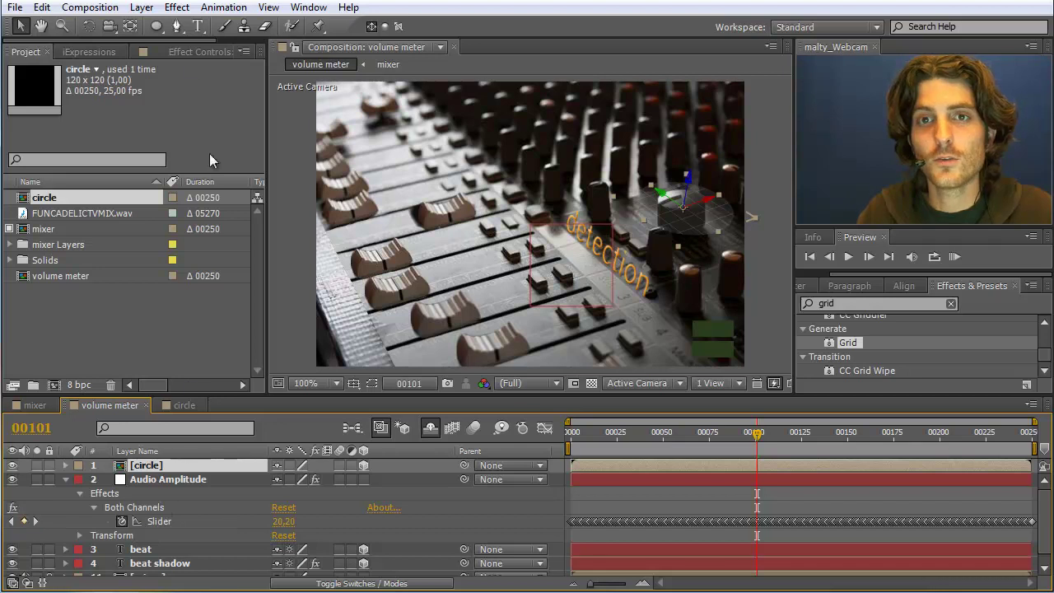
- Create a white 520 × 346 px solid named 'circle matte'
{"action": "left_click", "coordinate": [156, 10]}
{"action": "mouse_move", "coordinate": [379, 27]}
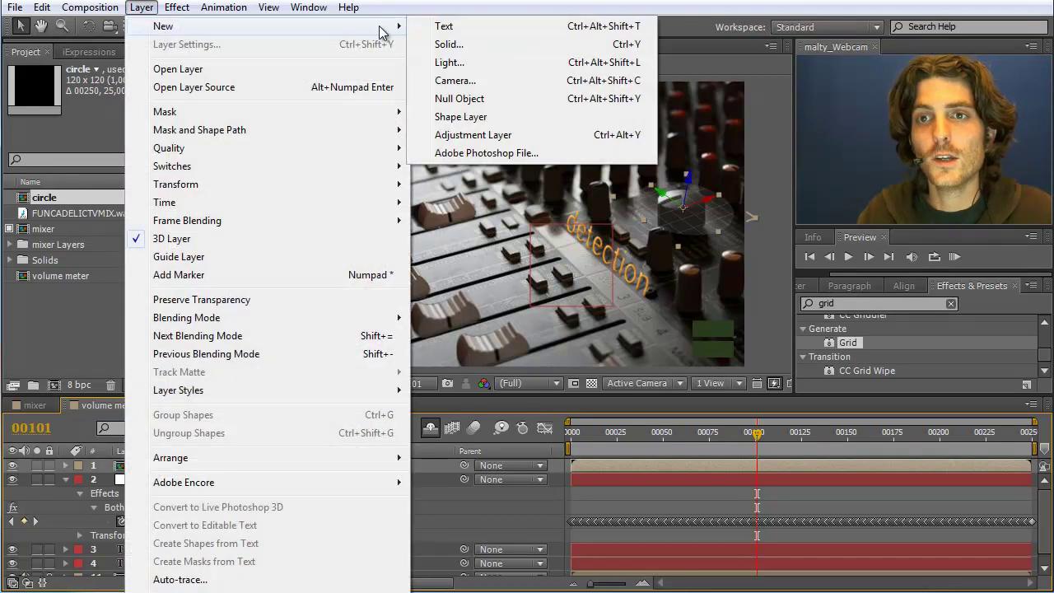
{"action": "left_click", "coordinate": [448, 45]}
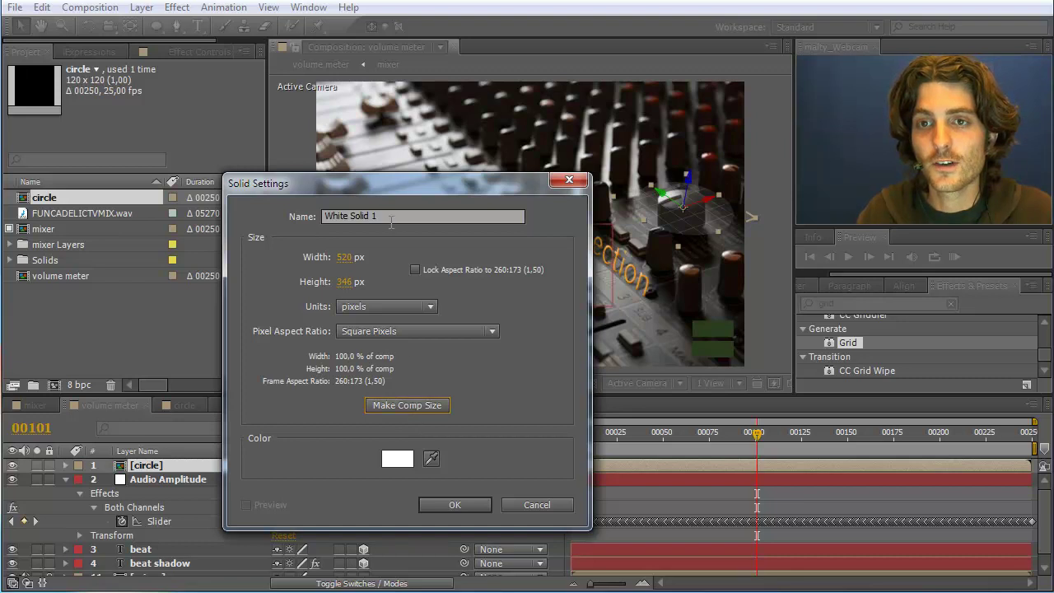
{"action": "type", "text": "crc"}
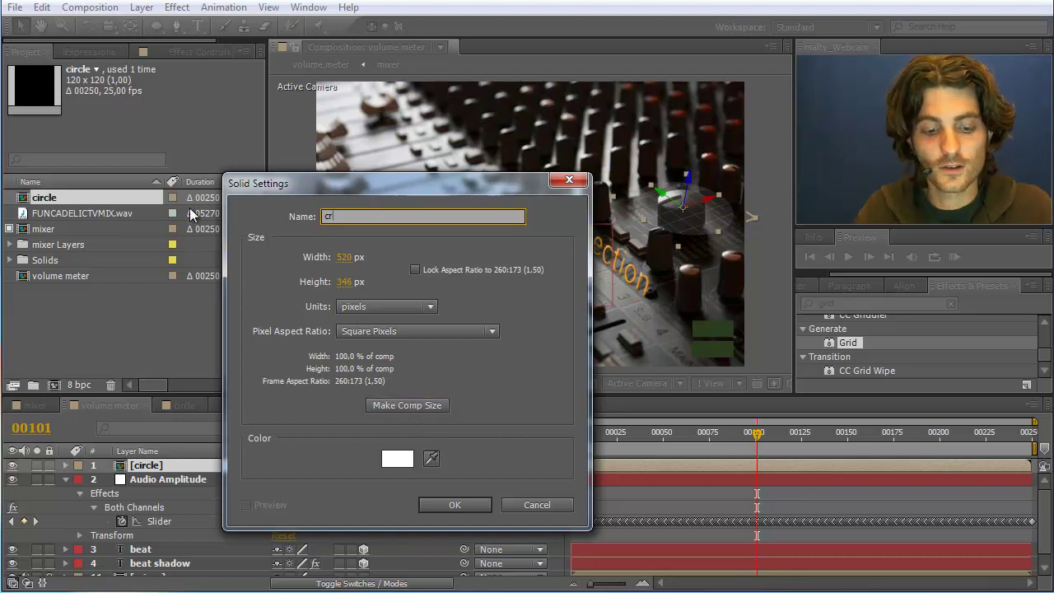
{"action": "type", "text": "clee"}
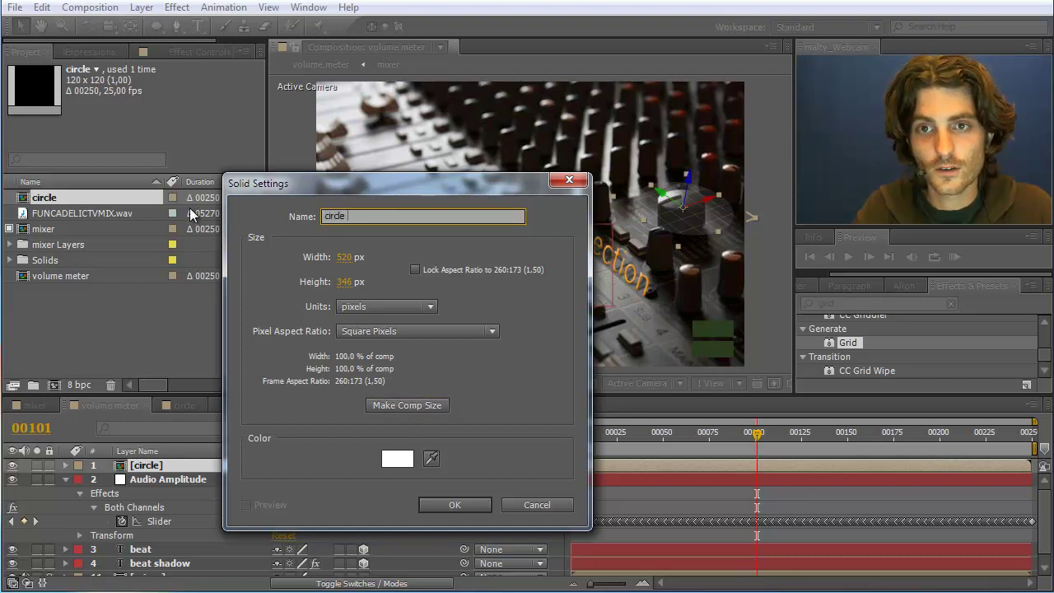
{"action": "key", "text": "BackSpace"}
{"action": "key", "text": "BackSpace"}
{"action": "key", "text": "BackSpace"}
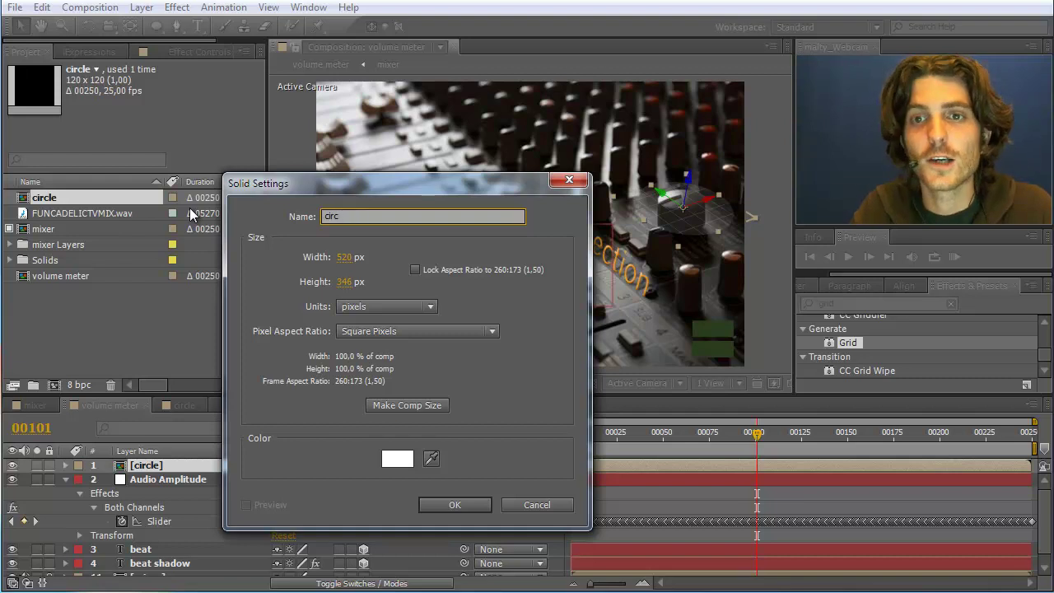
{"action": "type", "text": "le amtt"}
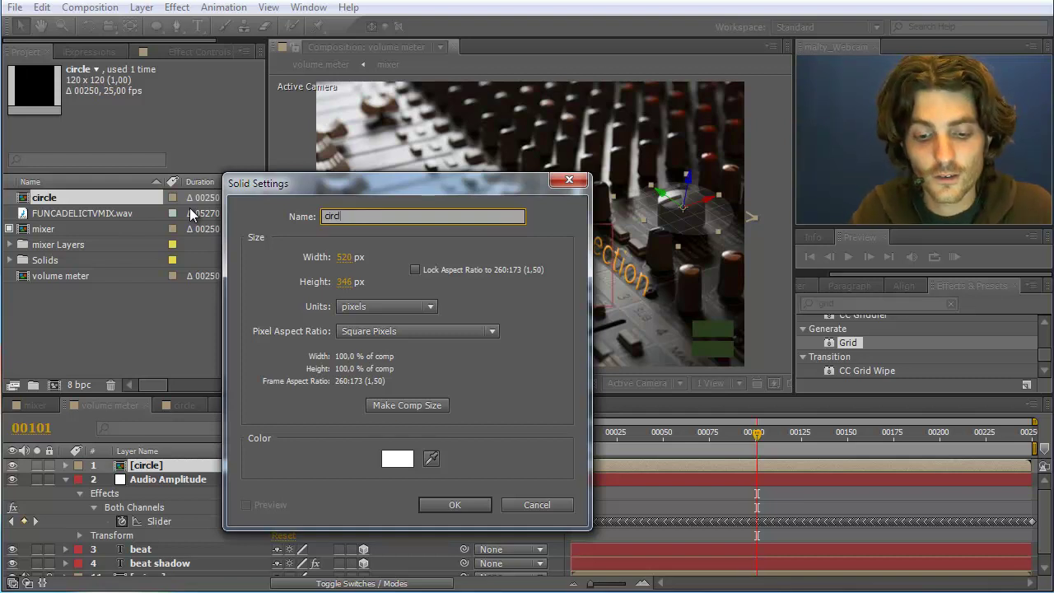
{"action": "key", "text": "BackSpace"}
{"action": "key", "text": "BackSpace"}
{"action": "key", "text": "BackSpace"}
{"action": "key", "text": "BackSpace"}
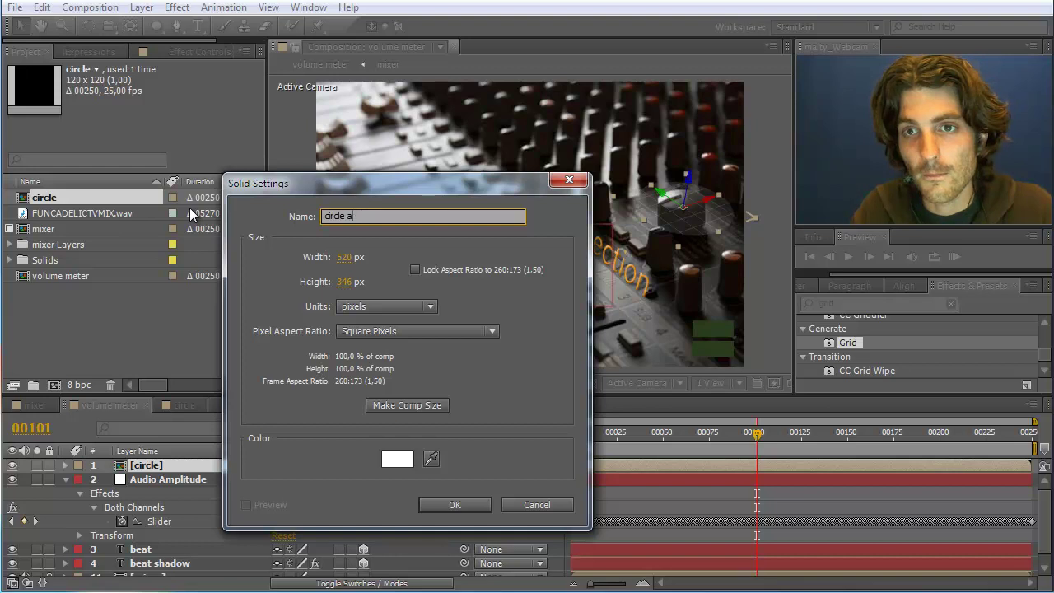
{"action": "type", "text": "matte"}
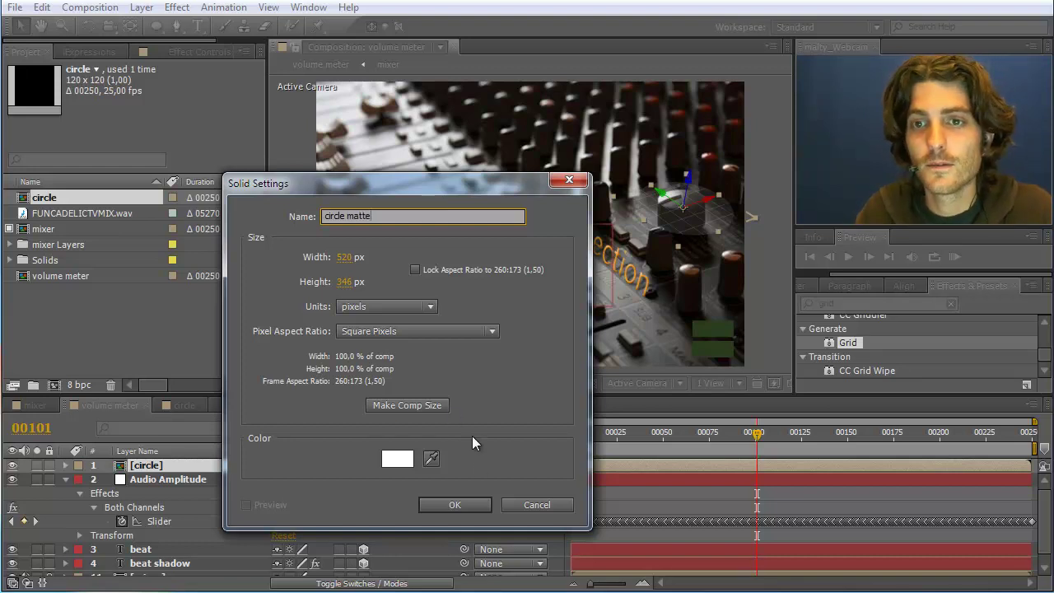
{"action": "left_click", "coordinate": [452, 505]}
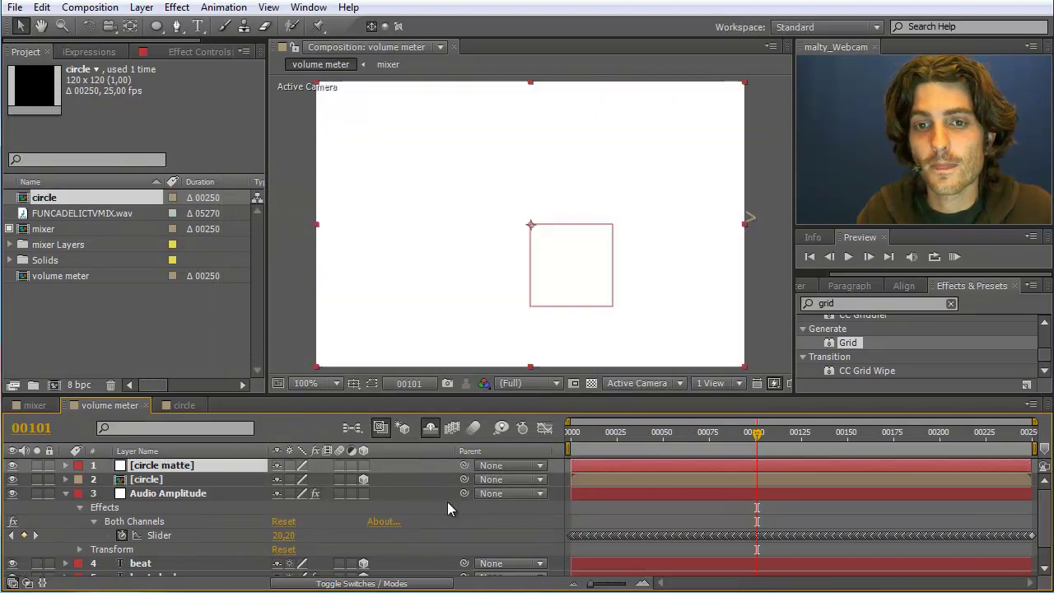
- Hide the circle matte solid and zoom the viewer in on the knob
{"action": "left_click", "coordinate": [12, 466]}
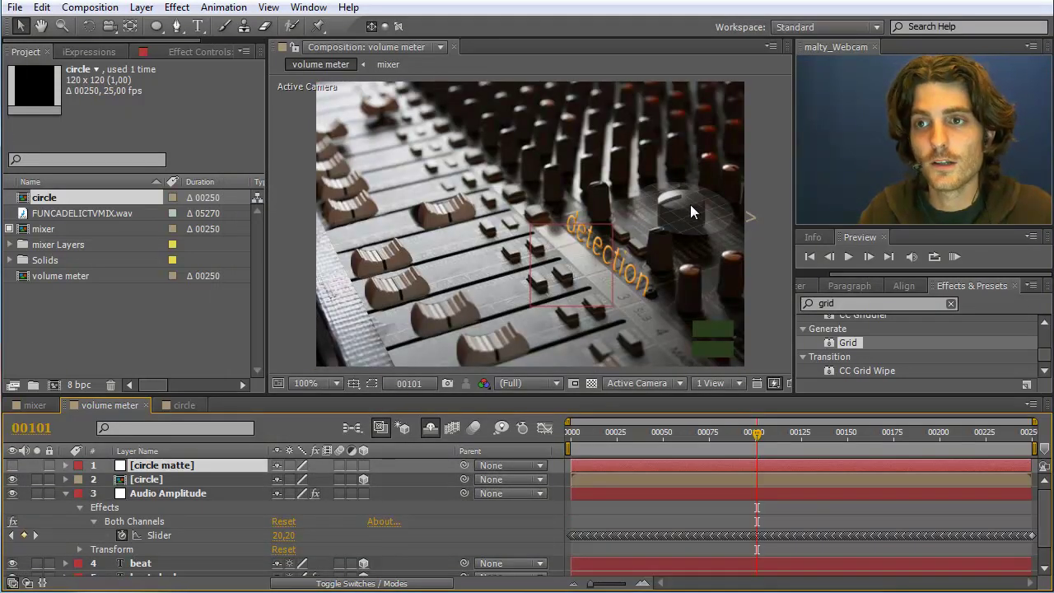
{"action": "key", "text": "h"}
{"action": "left_click_drag", "start_coordinate": [689, 212], "coordinate": [494, 207]}
{"action": "key", "text": "v"}
{"action": "scroll", "coordinate": [501, 205], "scroll_direction": "up", "scroll_amount": 2}
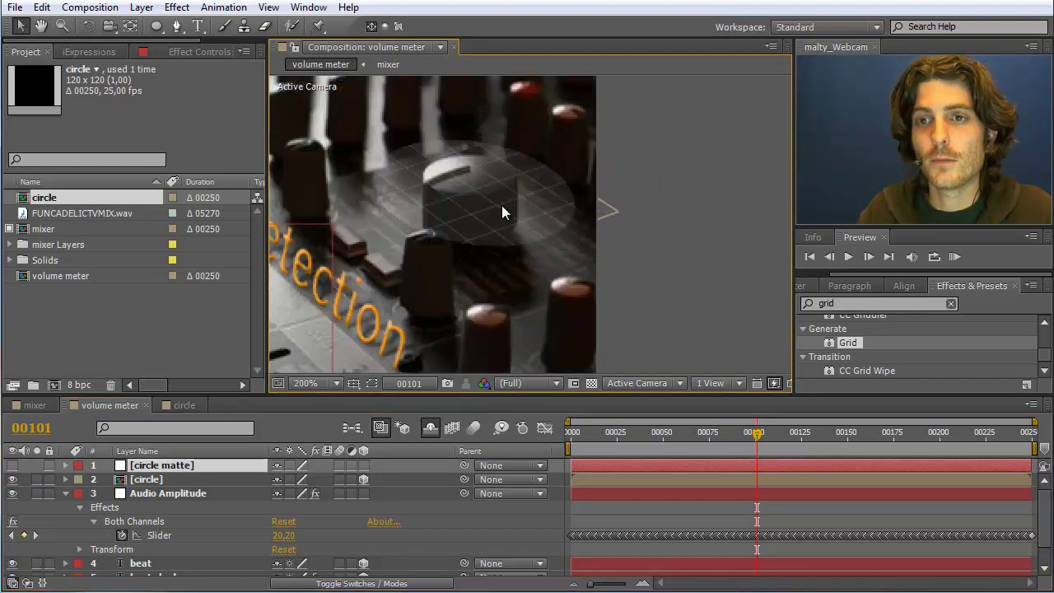
{"action": "scroll", "coordinate": [464, 182], "scroll_direction": "up", "scroll_amount": 2}
{"action": "key", "text": "h"}
{"action": "left_click_drag", "start_coordinate": [414, 168], "coordinate": [516, 226]}
{"action": "key", "text": "v"}
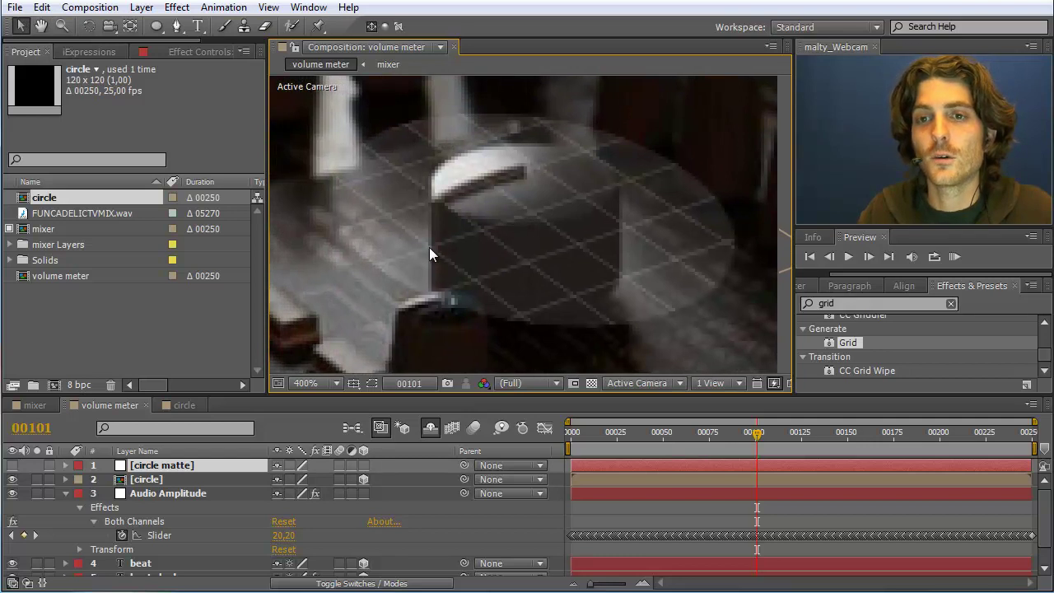
{"action": "left_click", "coordinate": [172, 466]}
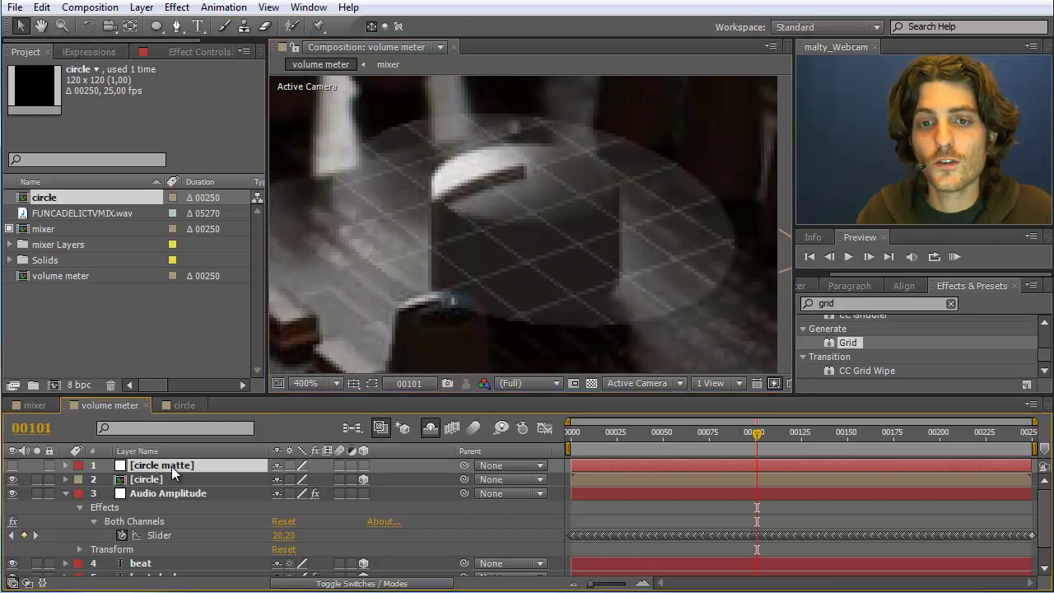
- Draw a closed Pen mask around the knob's top and sides on circle matte, then hide it
{"action": "left_click", "coordinate": [178, 27]}
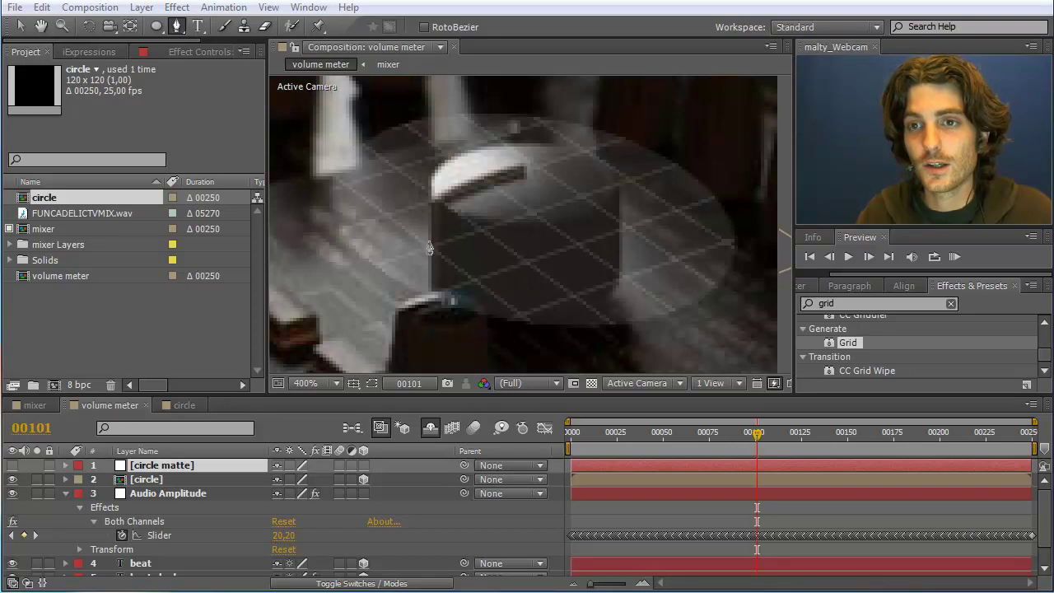
{"action": "left_click", "coordinate": [428, 240]}
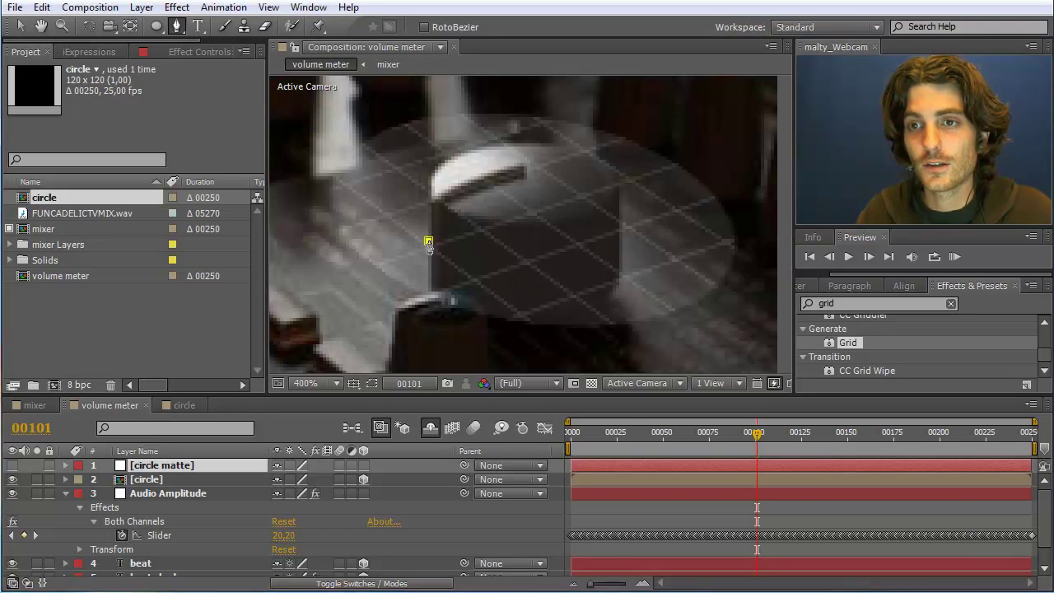
{"action": "left_click", "coordinate": [430, 181]}
{"action": "left_click_drag", "start_coordinate": [522, 144], "coordinate": [619, 195]}
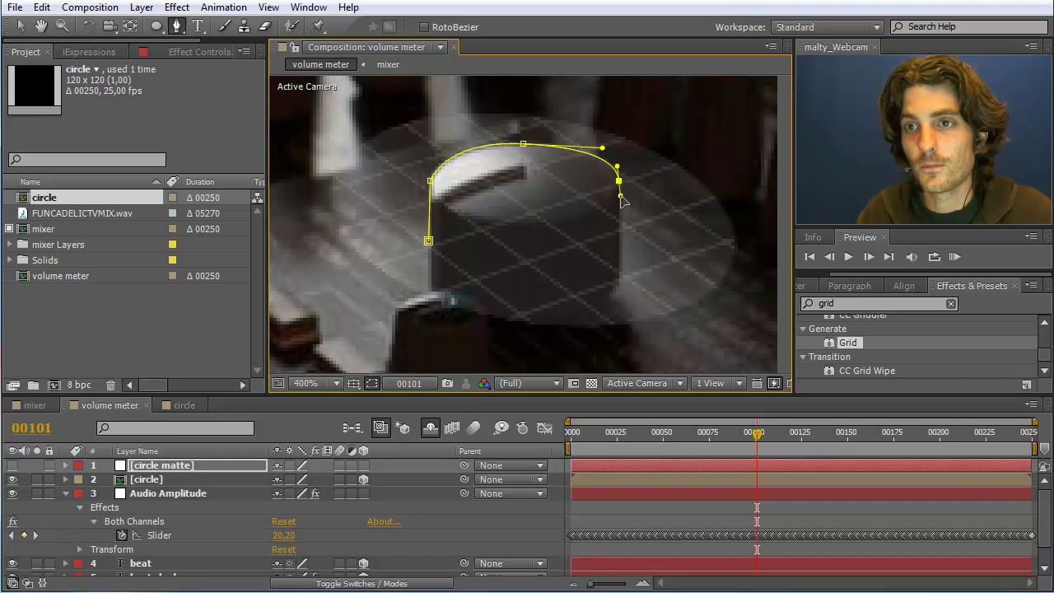
{"action": "left_click", "coordinate": [619, 240]}
{"action": "left_click_drag", "start_coordinate": [536, 261], "coordinate": [489, 270]}
{"action": "left_click", "coordinate": [429, 241]}
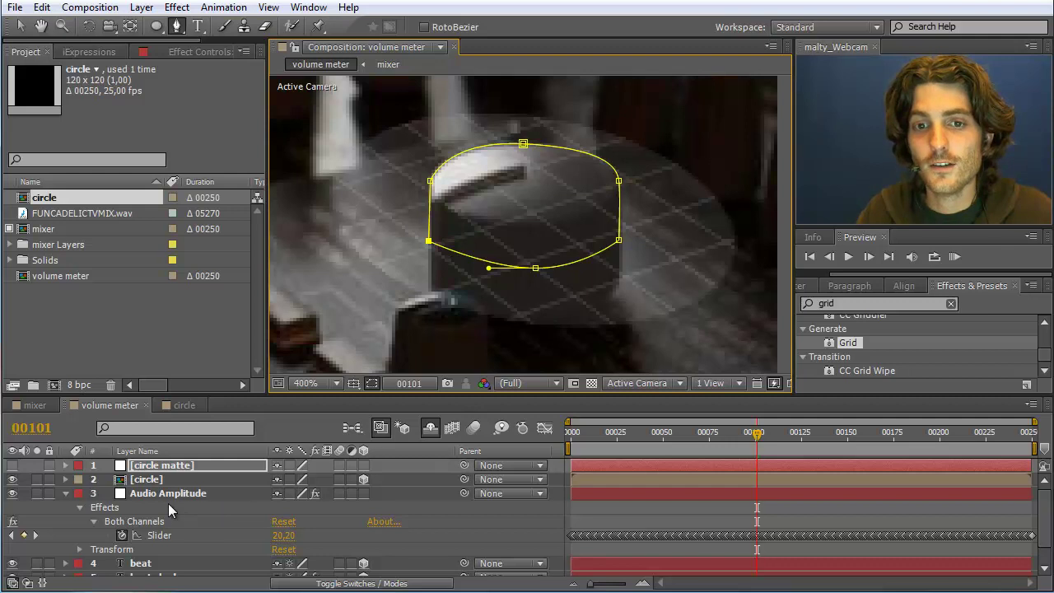
{"action": "left_click", "coordinate": [121, 419]}
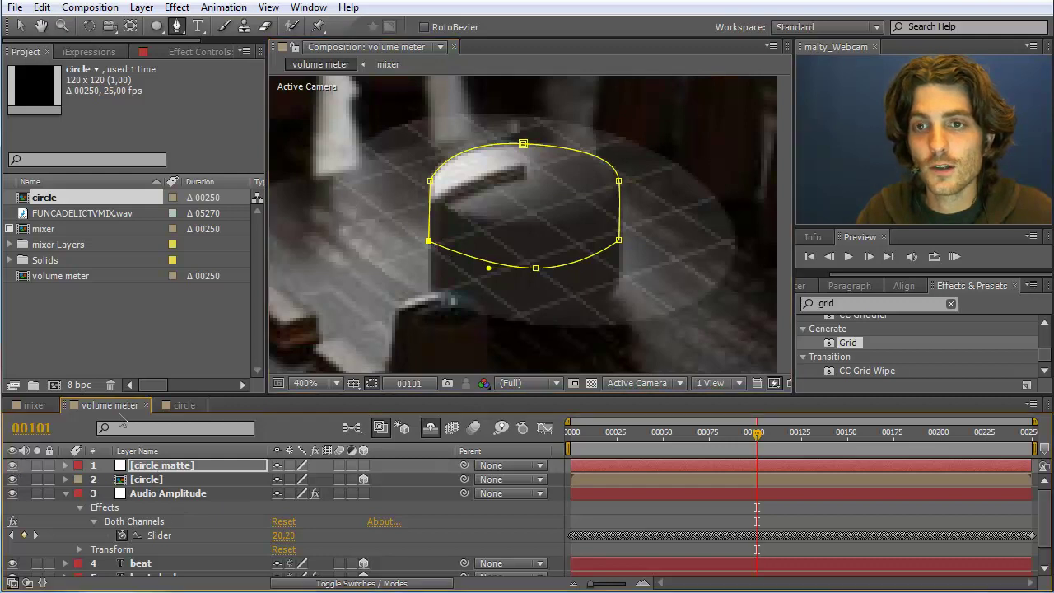
{"action": "left_click", "coordinate": [12, 465]}
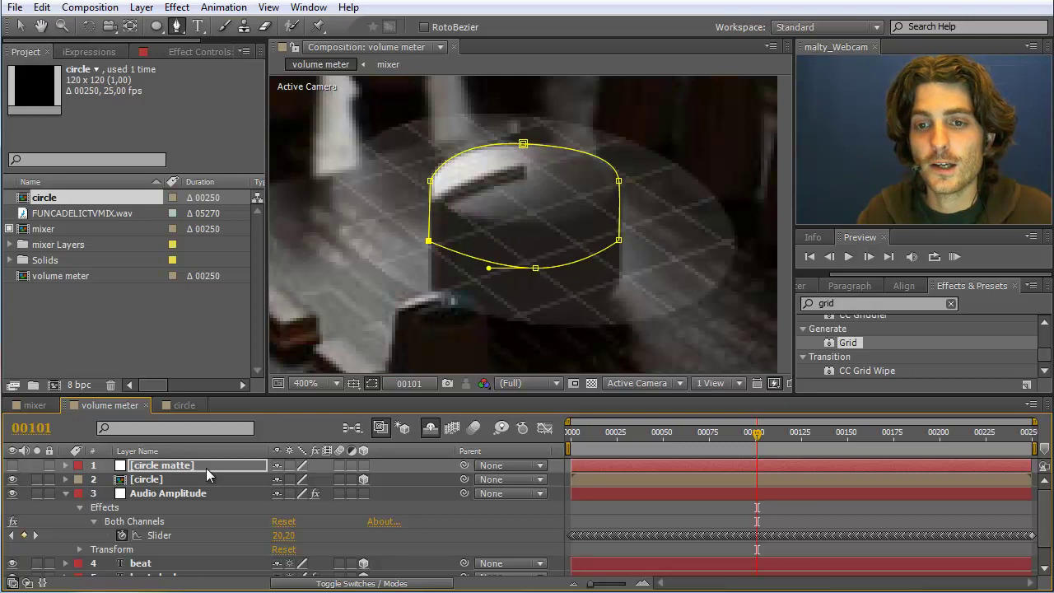
- Set the circle layer's track matte to Alpha Inverted Matte using circle matte
{"action": "left_click", "coordinate": [150, 481]}
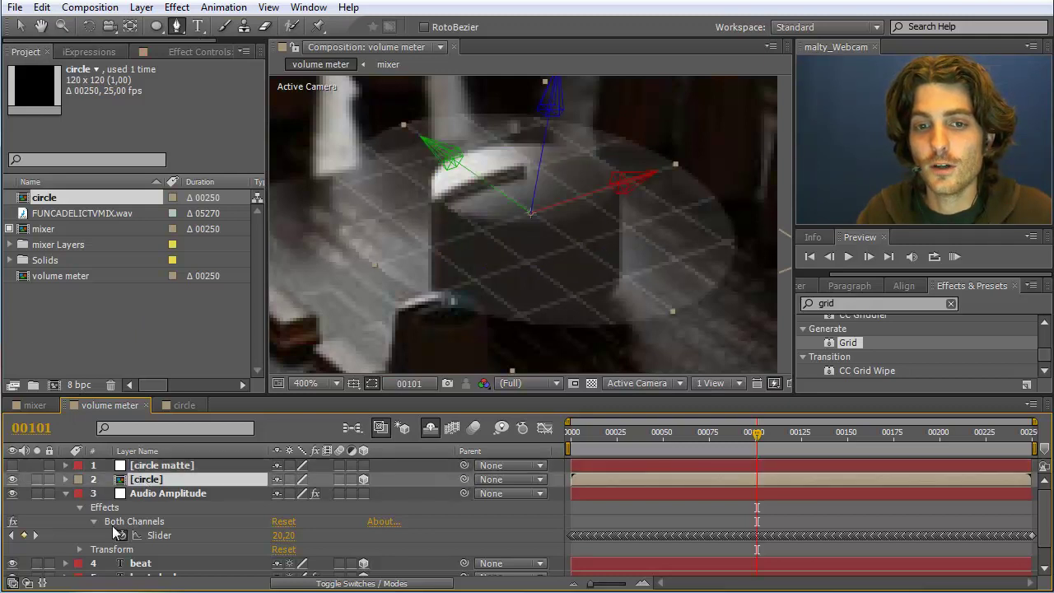
{"action": "left_click", "coordinate": [28, 583]}
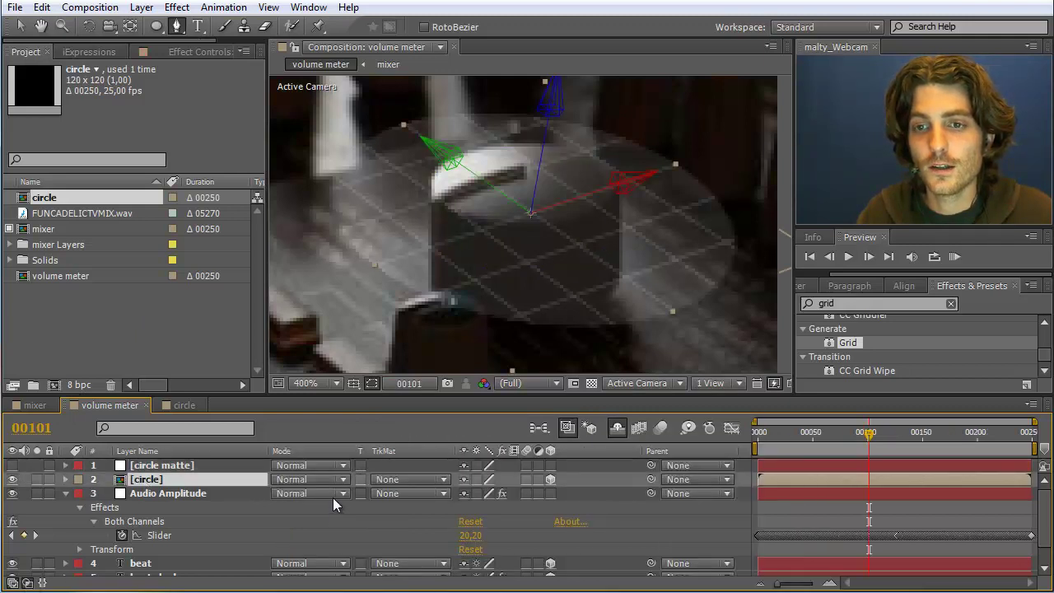
{"action": "left_click", "coordinate": [444, 480]}
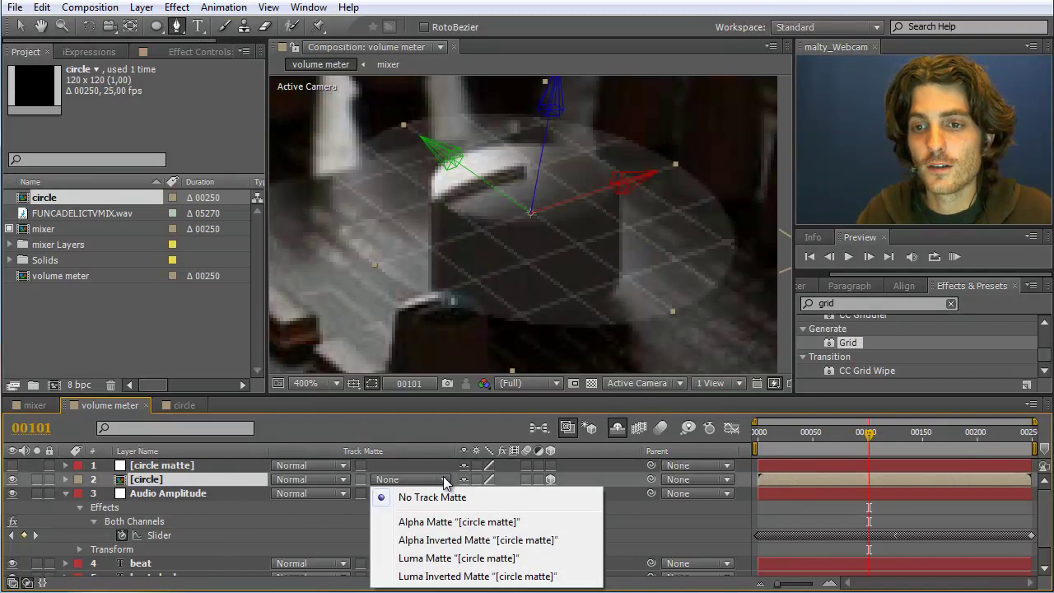
{"action": "left_click", "coordinate": [445, 540]}
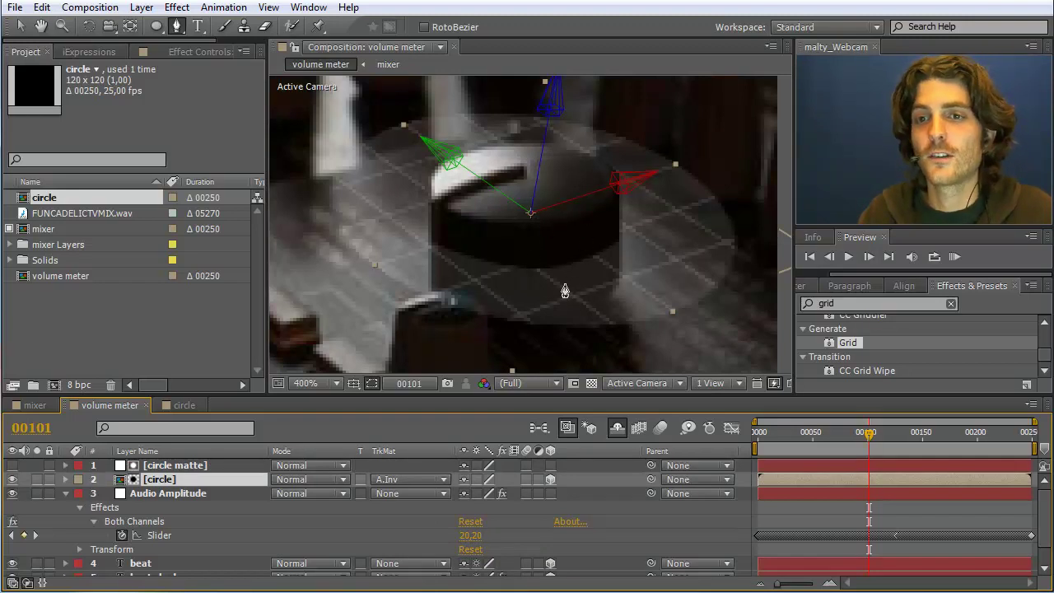
{"action": "scroll", "coordinate": [552, 293], "scroll_direction": "down", "scroll_amount": 4}
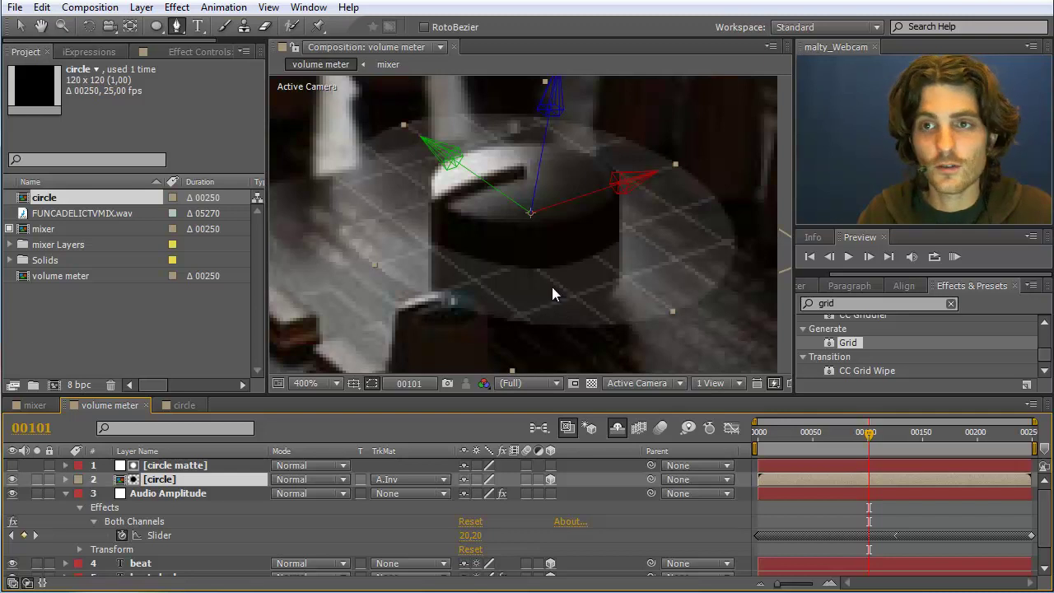
{"action": "scroll", "coordinate": [553, 286], "scroll_direction": "down", "scroll_amount": 1}
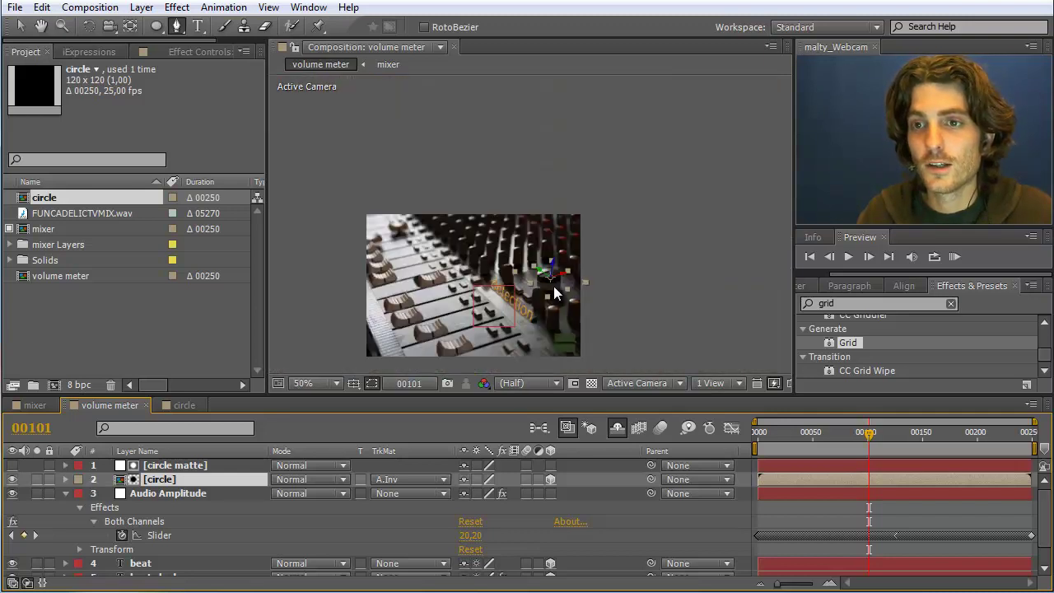
{"action": "scroll", "coordinate": [554, 292], "scroll_direction": "up", "scroll_amount": 1}
{"action": "key", "text": "space"}
{"action": "left_click_drag", "start_coordinate": [434, 276], "coordinate": [559, 217]}
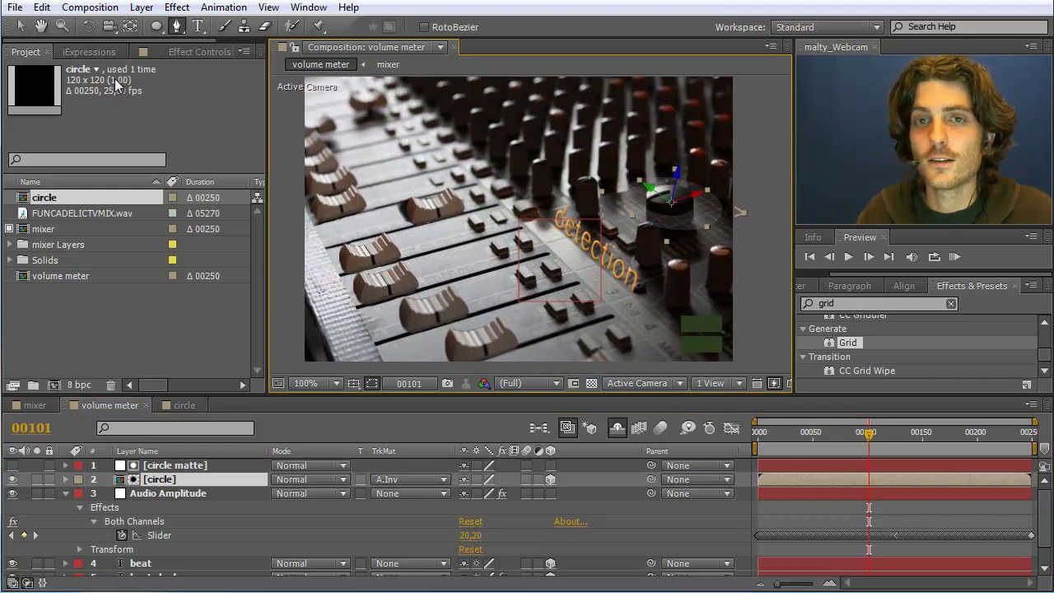
{"action": "left_click", "coordinate": [21, 28]}
{"action": "left_click", "coordinate": [739, 151]}
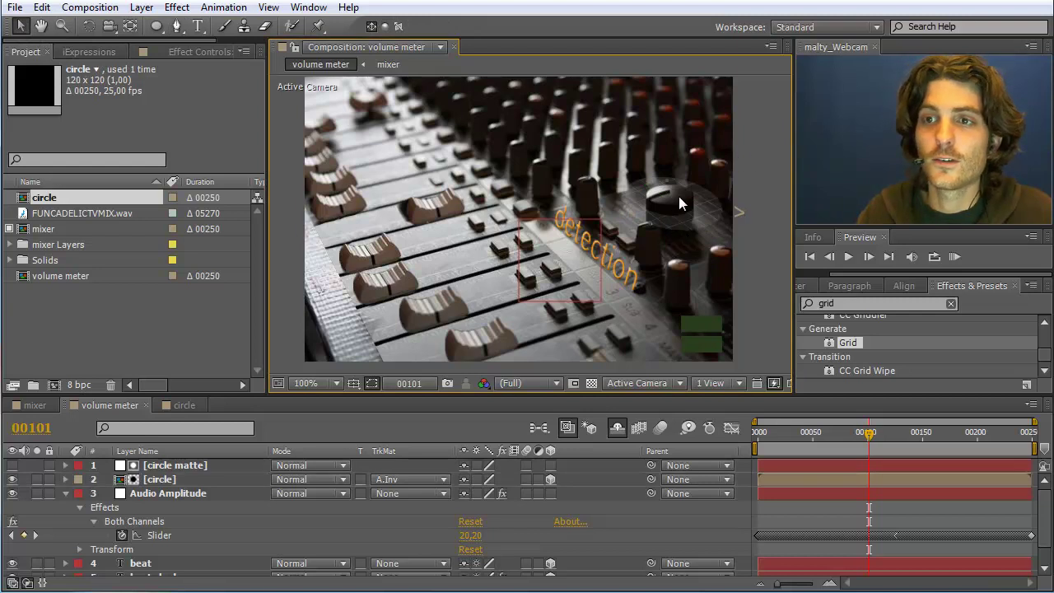
{"action": "left_click", "coordinate": [177, 479]}
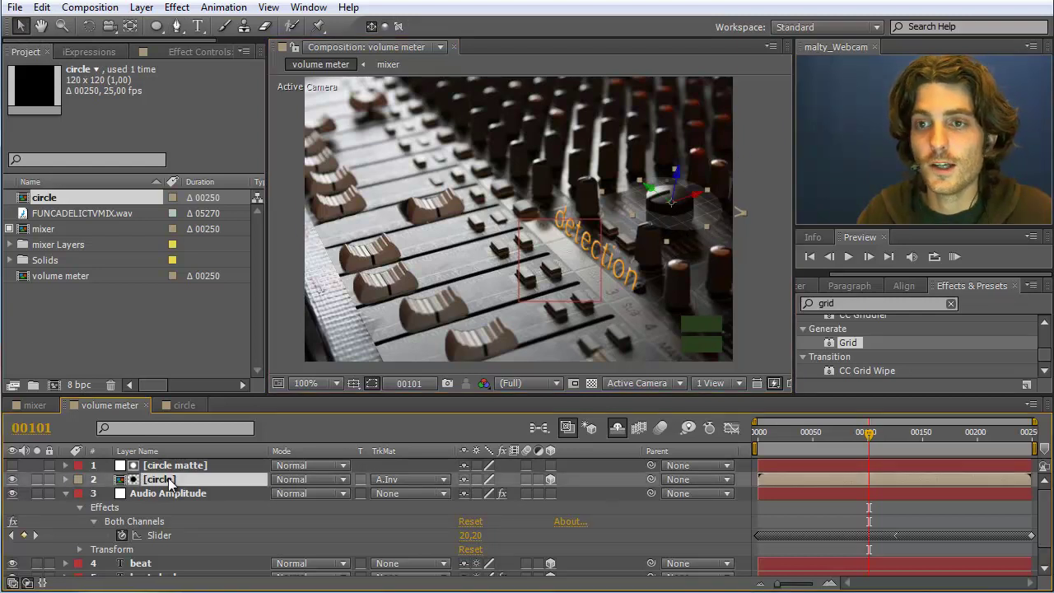
{"action": "key", "text": "Return"}
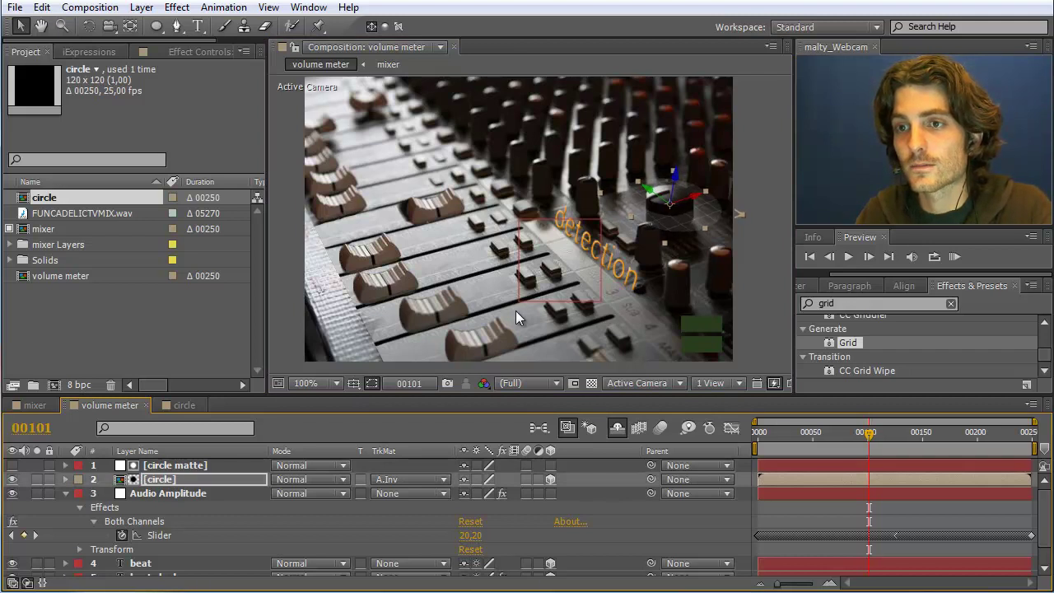
{"action": "left_click", "coordinate": [761, 242]}
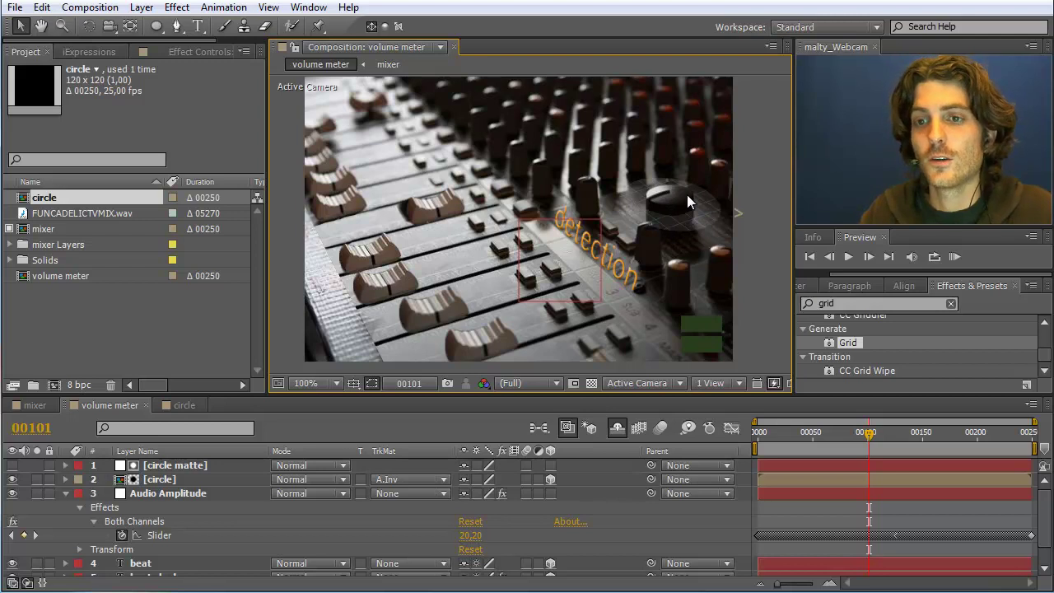
- In the circle comp, start a new solid sized 20 × 20 px
{"action": "left_click", "coordinate": [176, 401]}
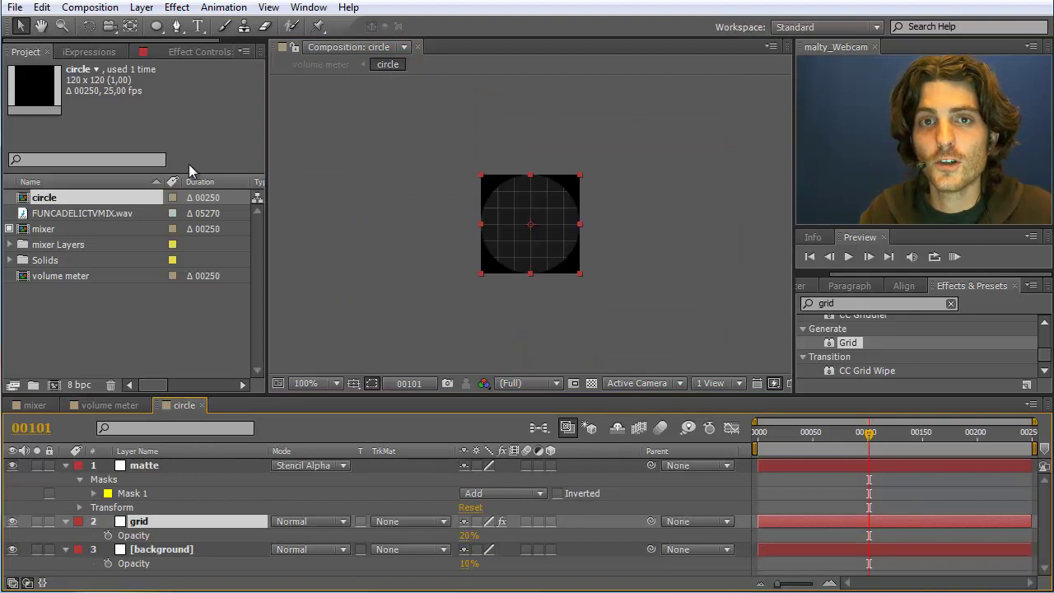
{"action": "left_click", "coordinate": [142, 7]}
{"action": "mouse_move", "coordinate": [165, 25]}
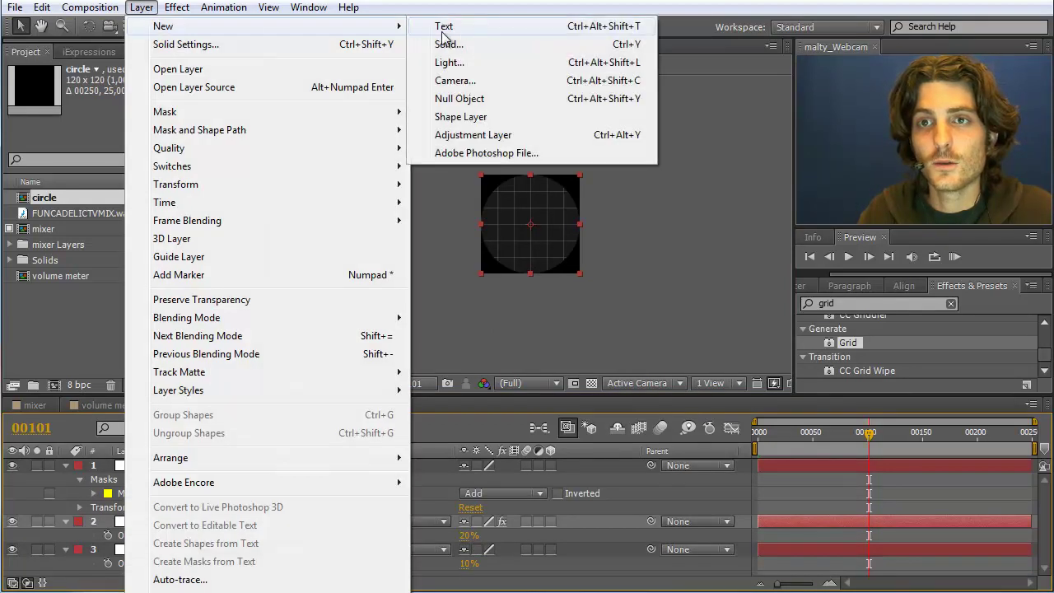
{"action": "left_click", "coordinate": [449, 45]}
{"action": "left_click", "coordinate": [357, 254]}
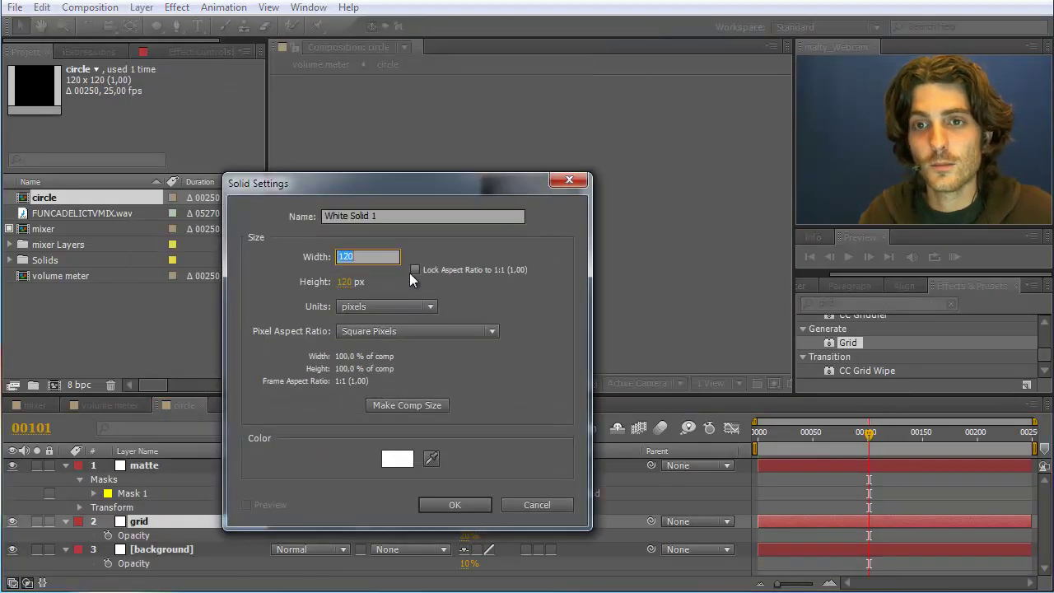
{"action": "type", "text": "20"}
{"action": "key", "text": "Tab"}
{"action": "type", "text": "20"}
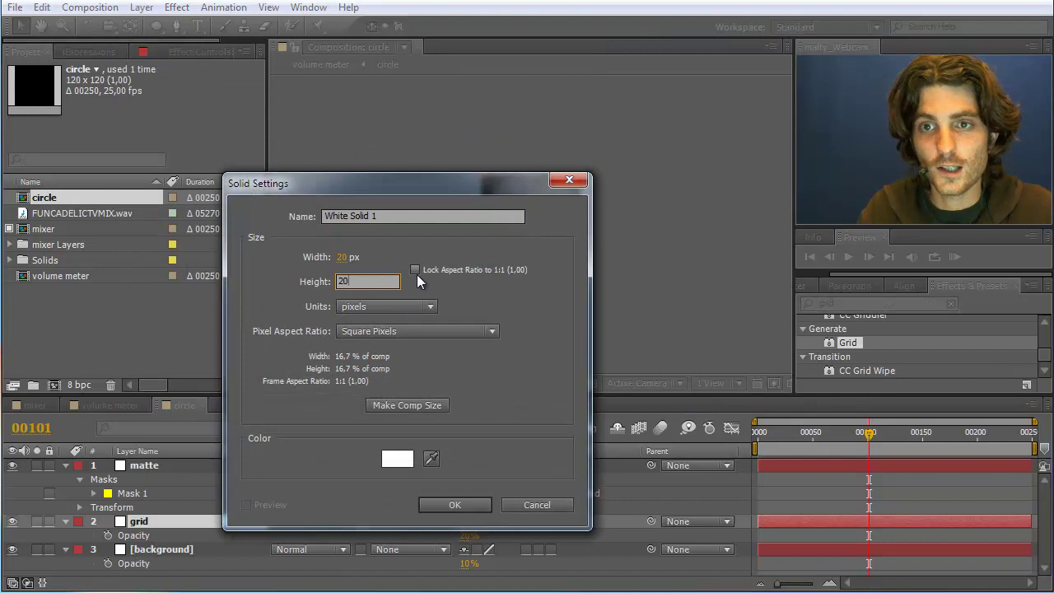
{"action": "left_click", "coordinate": [415, 271]}
- Name the solid 'dot', colour it orange F3971B, and create it
{"action": "left_click", "coordinate": [396, 221]}
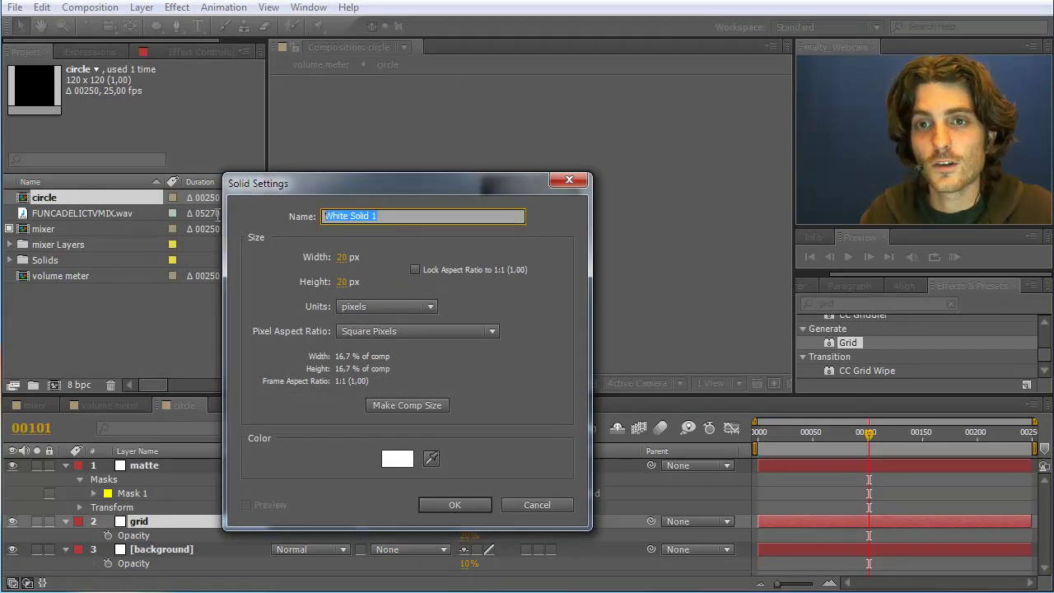
{"action": "type", "text": "dot"}
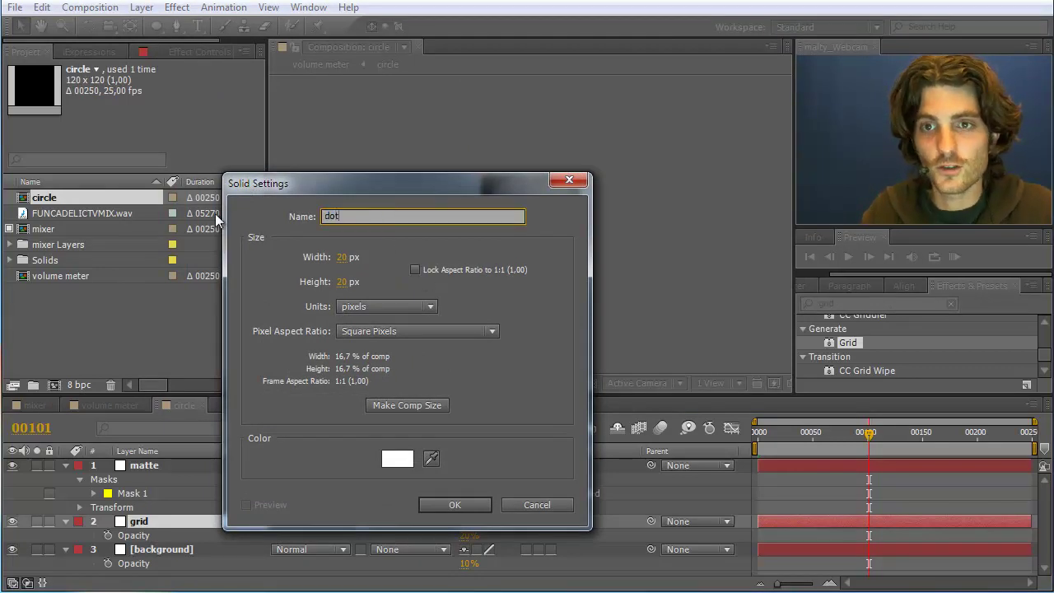
{"action": "left_click", "coordinate": [397, 459]}
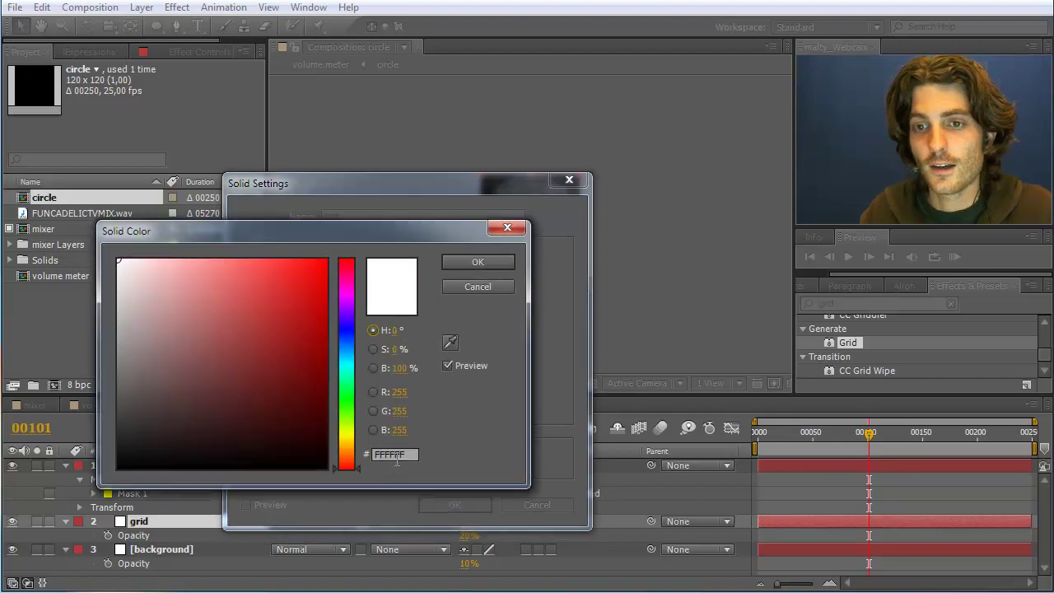
{"action": "left_click", "coordinate": [409, 453]}
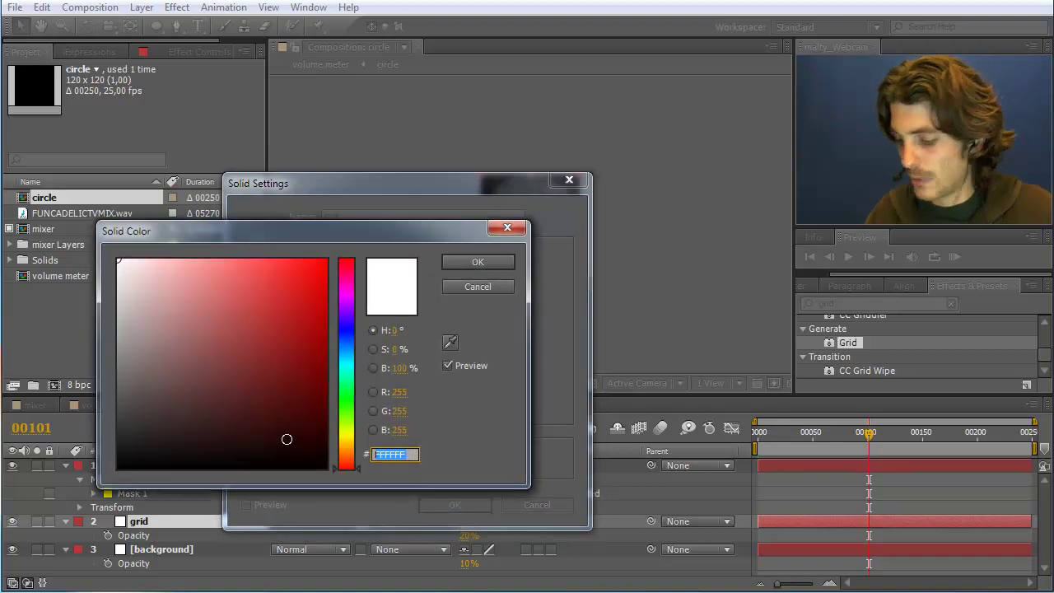
{"action": "type", "text": "F3"}
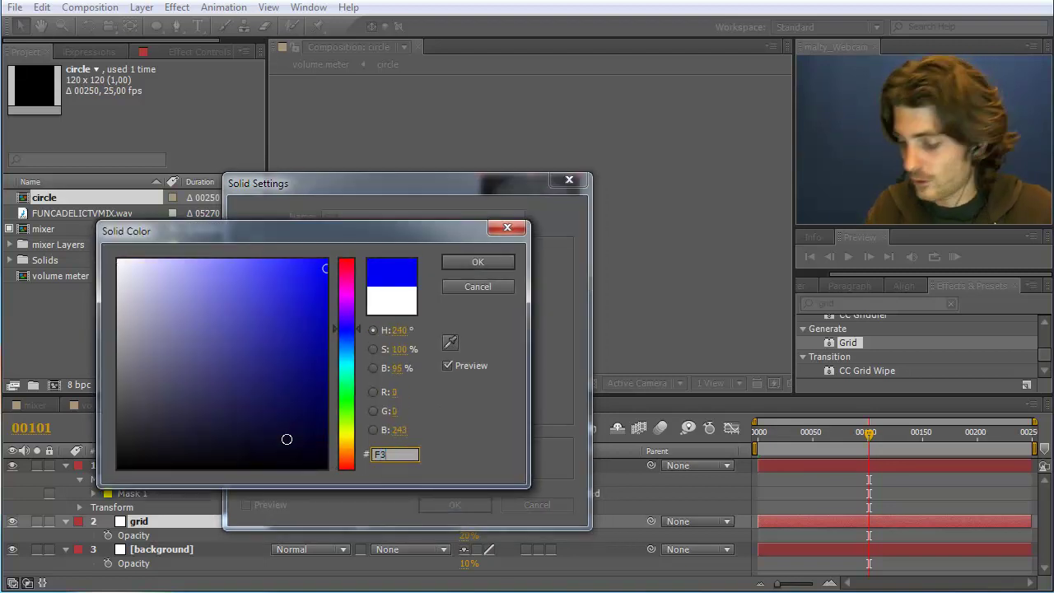
{"action": "type", "text": "971B"}
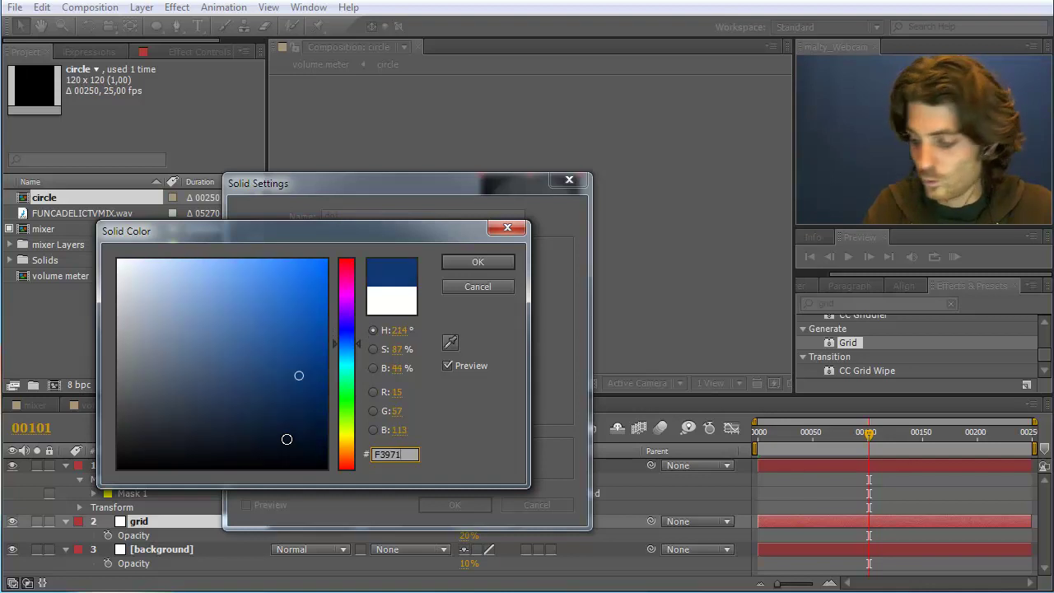
{"action": "left_click", "coordinate": [461, 261]}
{"action": "left_click", "coordinate": [455, 502]}
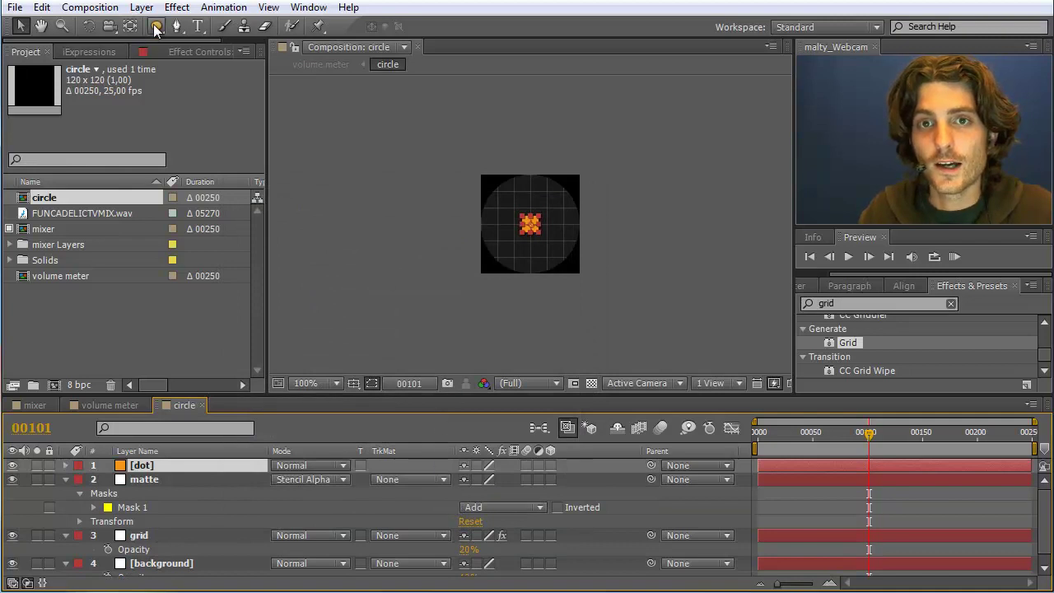
- Add an elliptical mask to the orange dot layer so it becomes round, undoing a stray mask stretch
{"action": "double_click", "coordinate": [155, 26]}
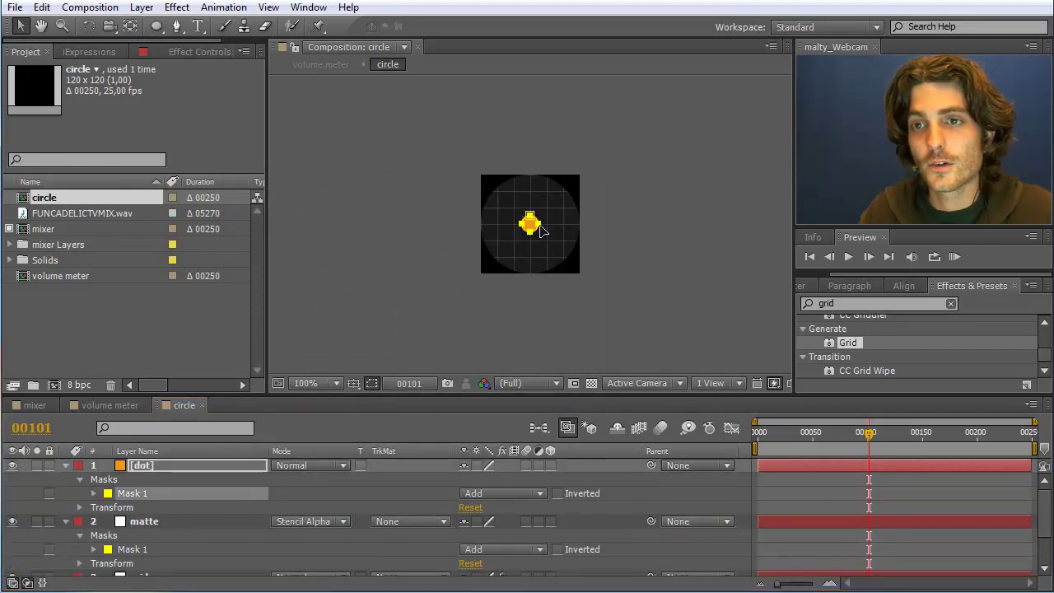
{"action": "left_click", "coordinate": [149, 469]}
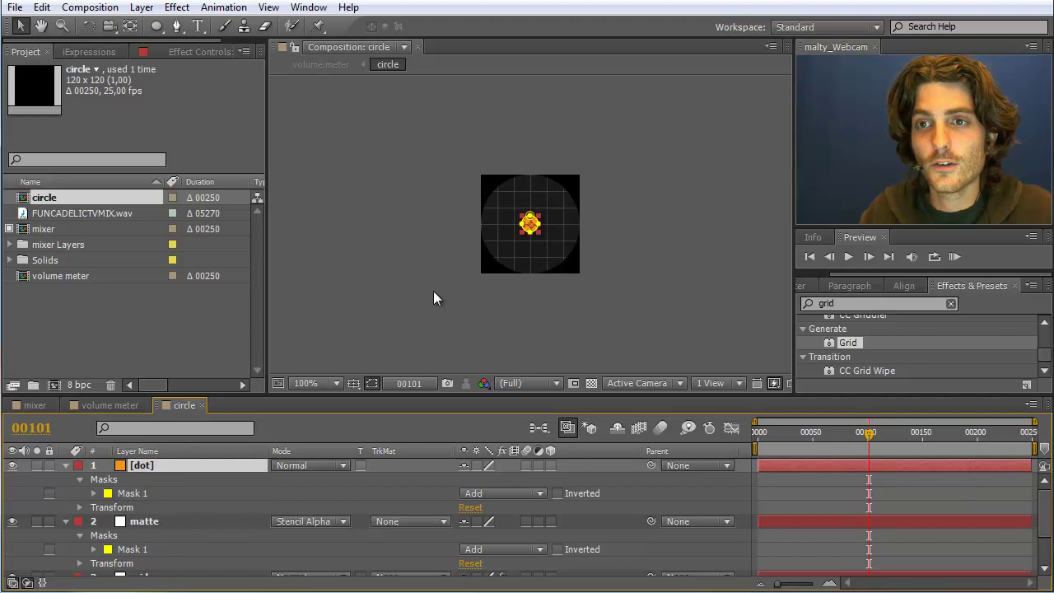
{"action": "left_click_drag", "start_coordinate": [529, 216], "coordinate": [529, 188]}
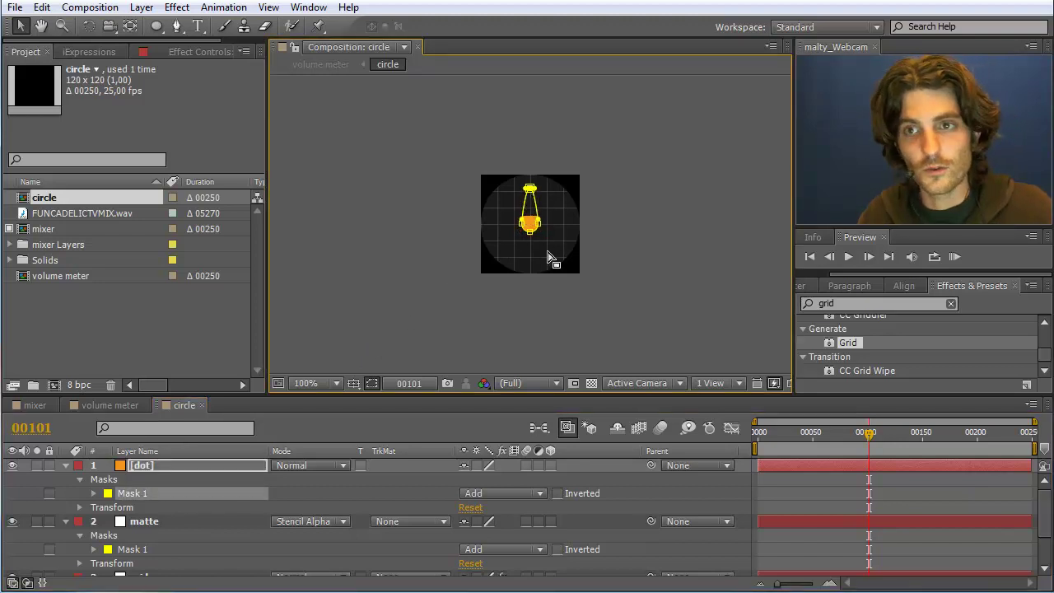
{"action": "key", "text": "ctrl+z"}
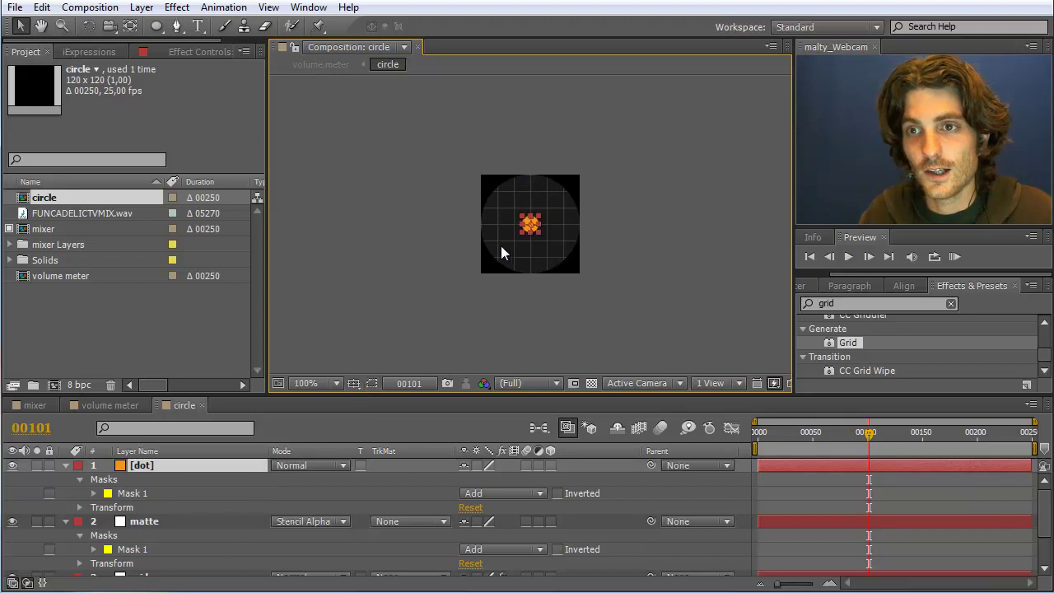
- Position the orange dot precisely on the grid circle's top edge
{"action": "left_click_drag", "start_coordinate": [534, 227], "coordinate": [537, 185]}
{"action": "left_click", "coordinate": [544, 265]}
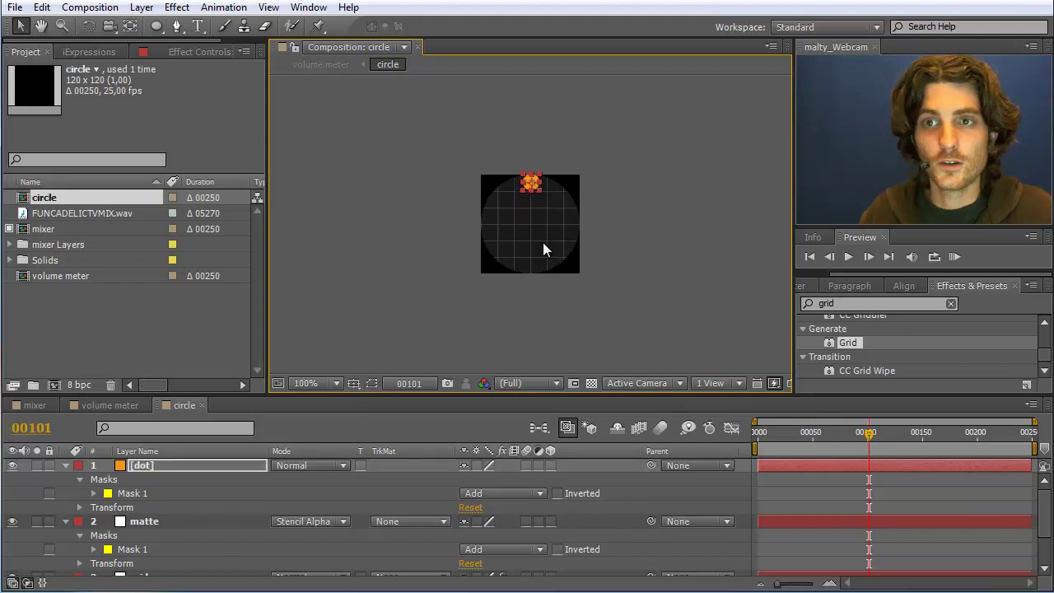
{"action": "key", "text": "period"}
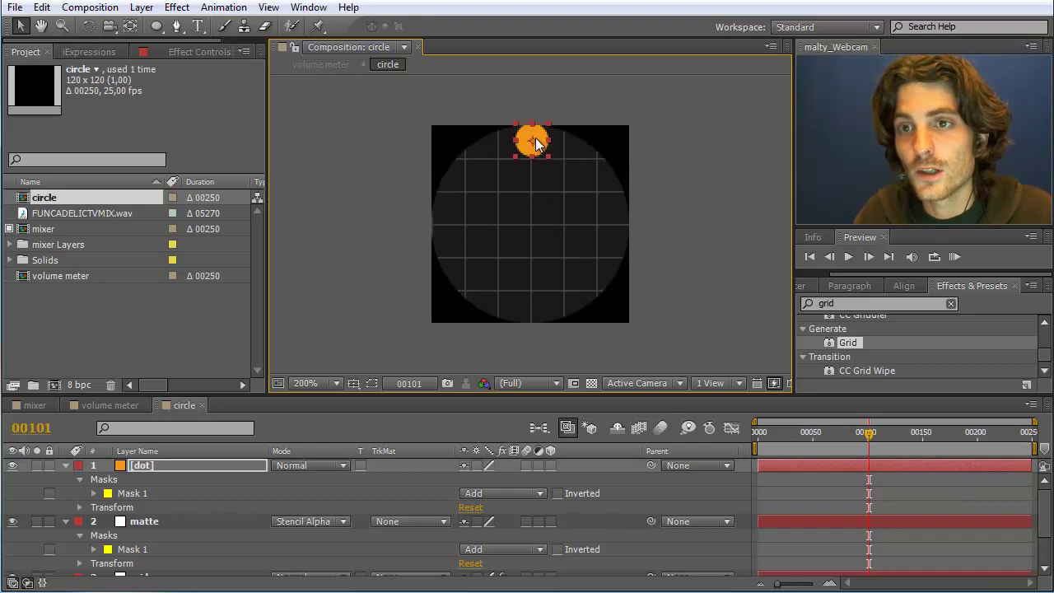
{"action": "left_click_drag", "start_coordinate": [535, 138], "coordinate": [535, 145]}
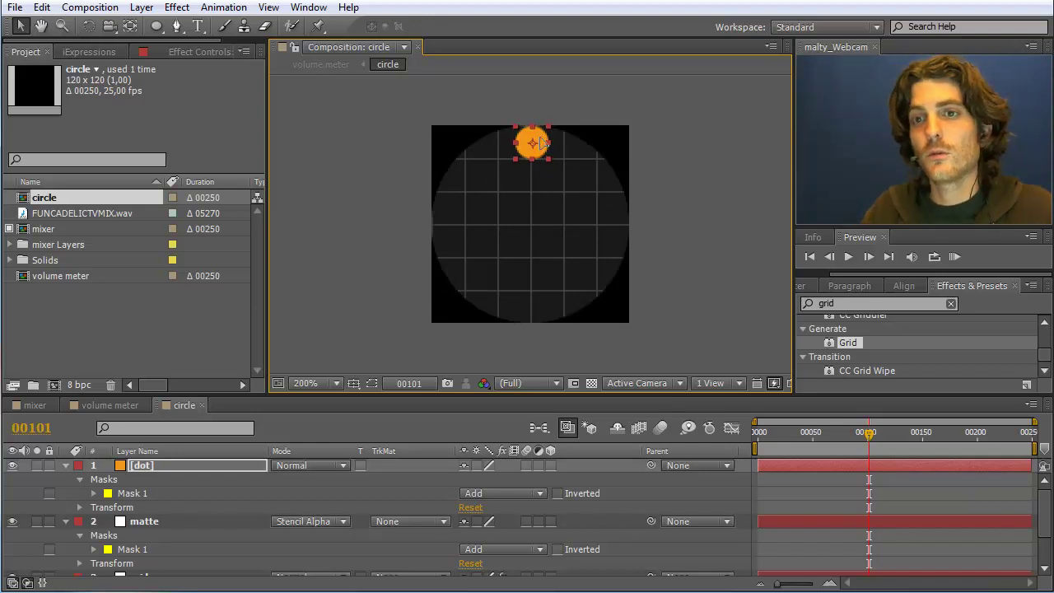
{"action": "mouse_move", "coordinate": [543, 144]}
{"action": "left_mouse_down"}
{"action": "mouse_move", "coordinate": [481, 171]}
{"action": "mouse_move", "coordinate": [463, 226]}
{"action": "mouse_move", "coordinate": [496, 293]}
{"action": "mouse_move", "coordinate": [571, 302]}
{"action": "mouse_move", "coordinate": [613, 243]}
{"action": "mouse_move", "coordinate": [593, 160]}
{"action": "mouse_move", "coordinate": [543, 143]}
{"action": "left_mouse_up"}
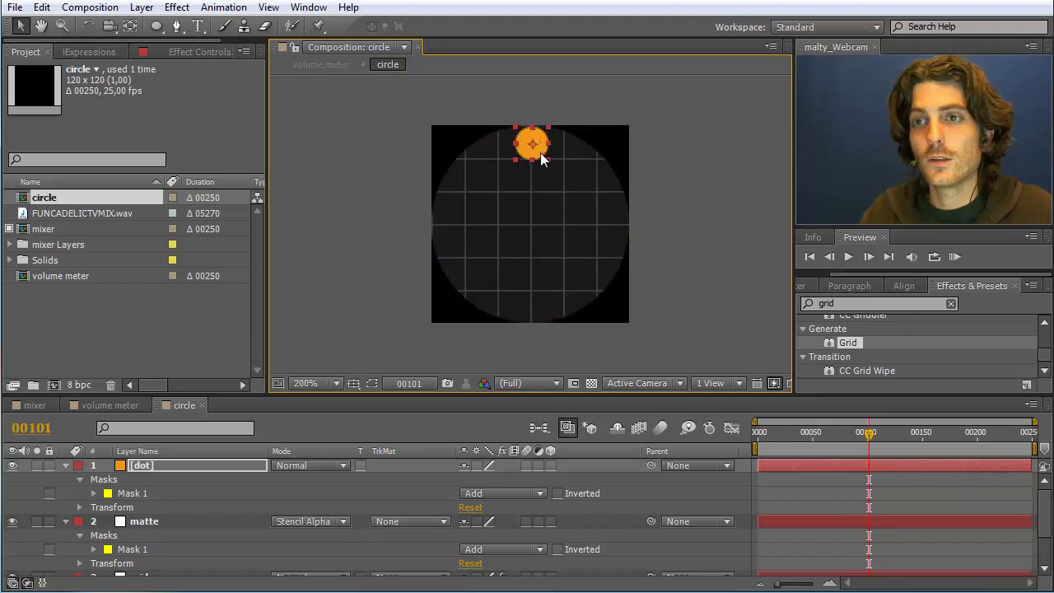
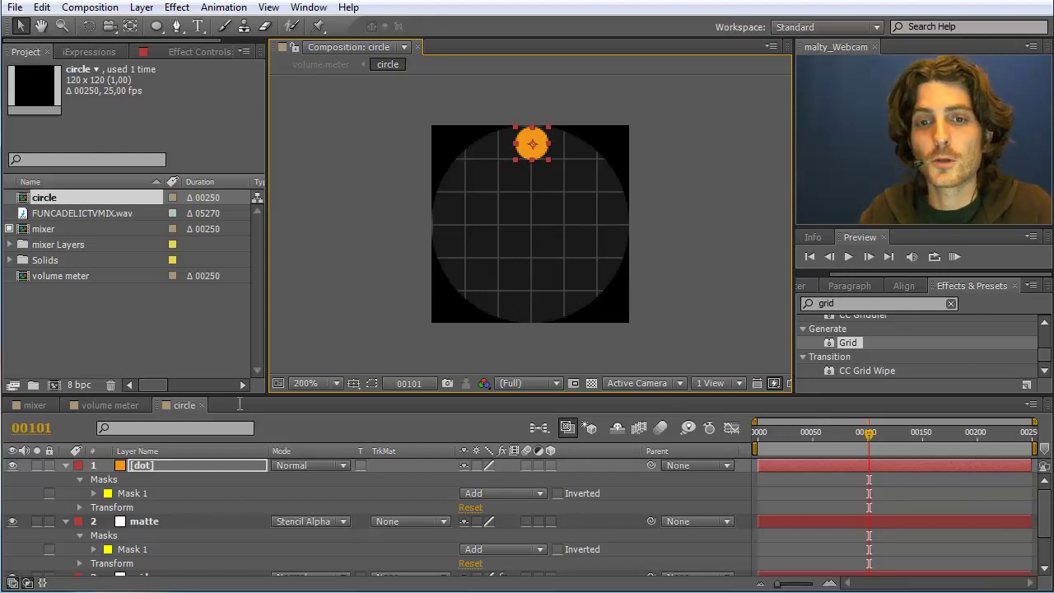
- On the dot layer, draw Mask 2 as a large Ctrl-centred ellipse nearly filling the comp
{"action": "left_click", "coordinate": [136, 465]}
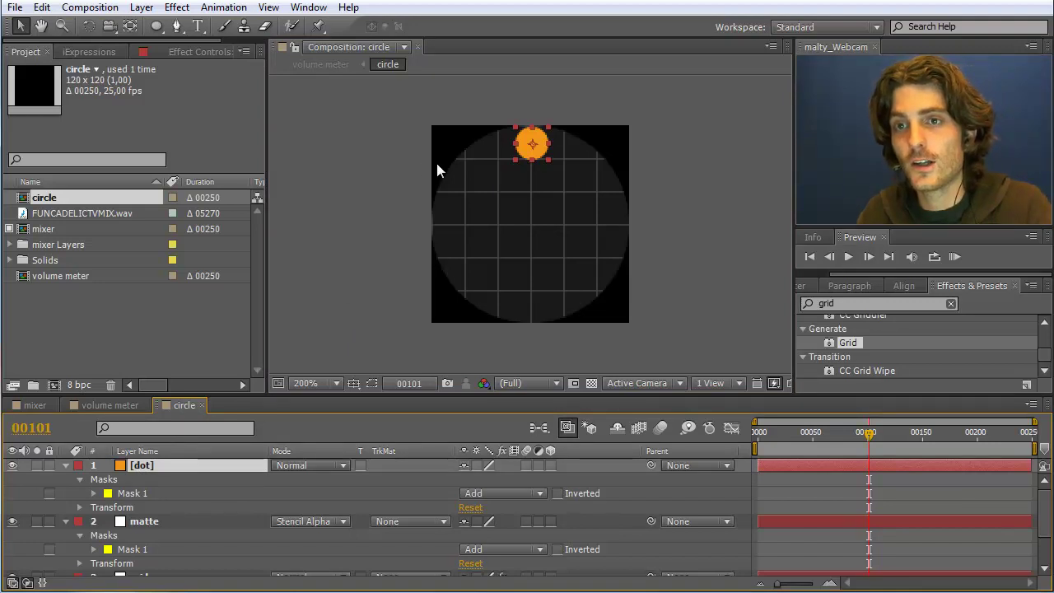
{"action": "key", "text": "Return"}
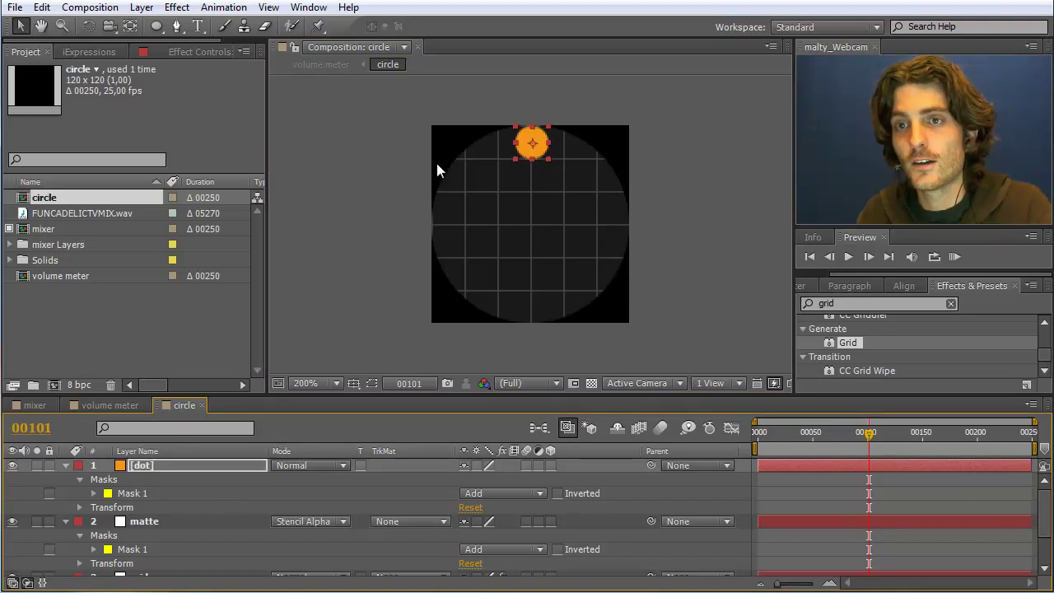
{"action": "left_click", "coordinate": [157, 26]}
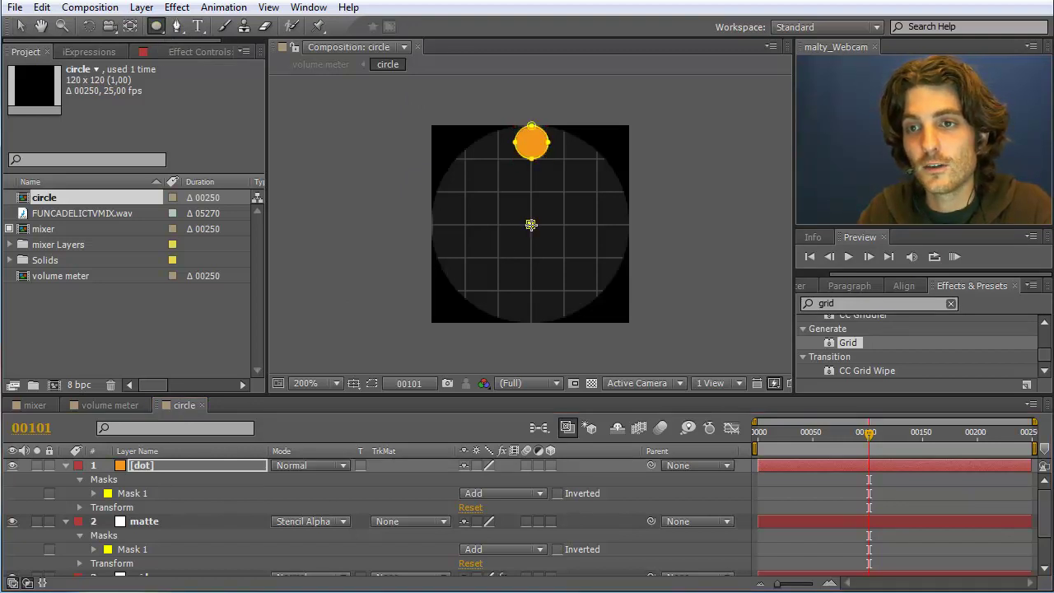
{"action": "mouse_move", "coordinate": [531, 225]}
{"action": "left_mouse_down"}
{"action": "mouse_move", "coordinate": [577, 274]}
{"action": "mouse_move", "coordinate": [552, 241]}
{"action": "mouse_move", "coordinate": [567, 275]}
{"action": "mouse_move", "coordinate": [556, 309]}
{"action": "mouse_move", "coordinate": [541, 132]}
{"action": "mouse_move", "coordinate": [548, 142]}
{"action": "mouse_move", "coordinate": [517, 142]}
{"action": "left_mouse_up"}
{"action": "key", "text": "ctrl"}
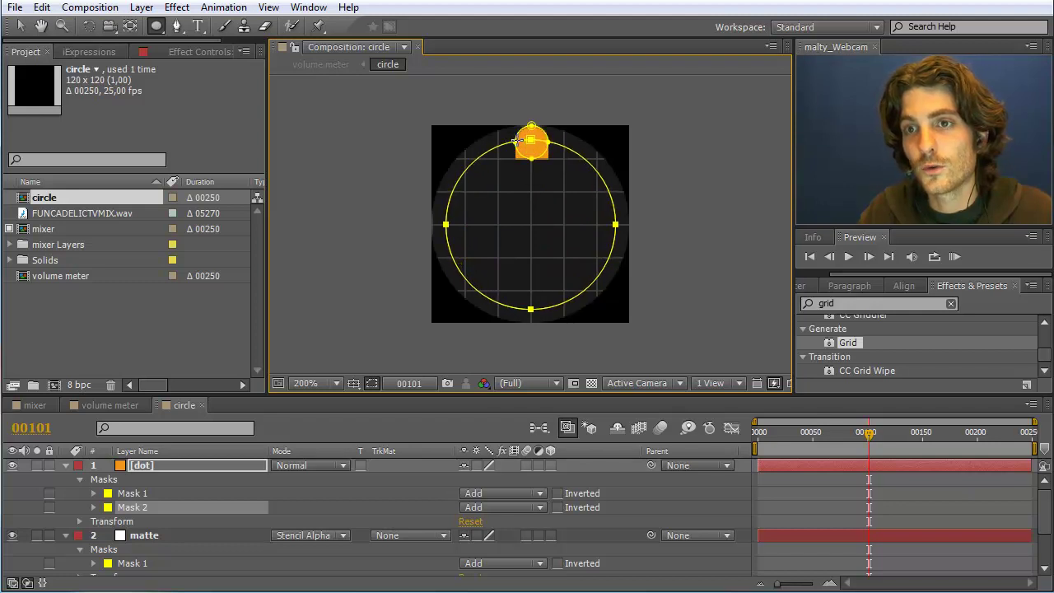
- Copy Mask 2's Mask Path from the dot layer
{"action": "left_click", "coordinate": [92, 507]}
{"action": "left_click", "coordinate": [158, 521]}
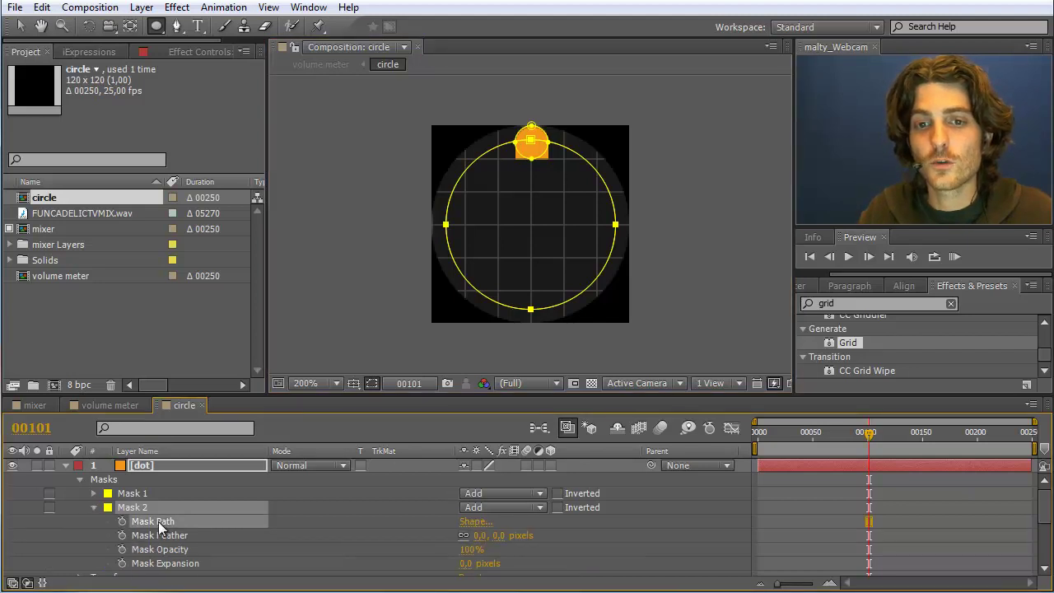
{"action": "left_click", "coordinate": [41, 8]}
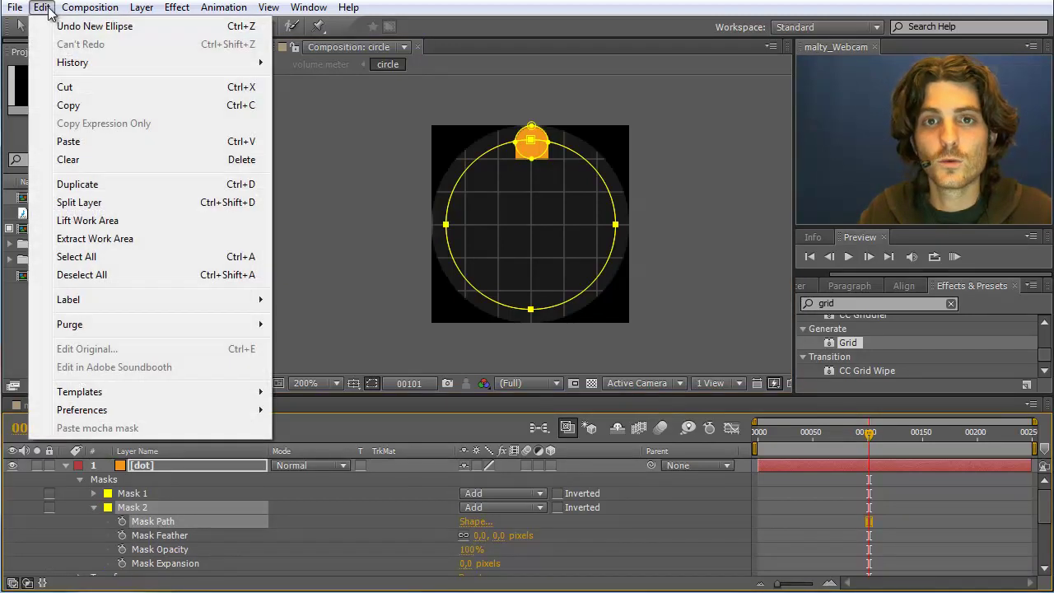
{"action": "left_click", "coordinate": [69, 105]}
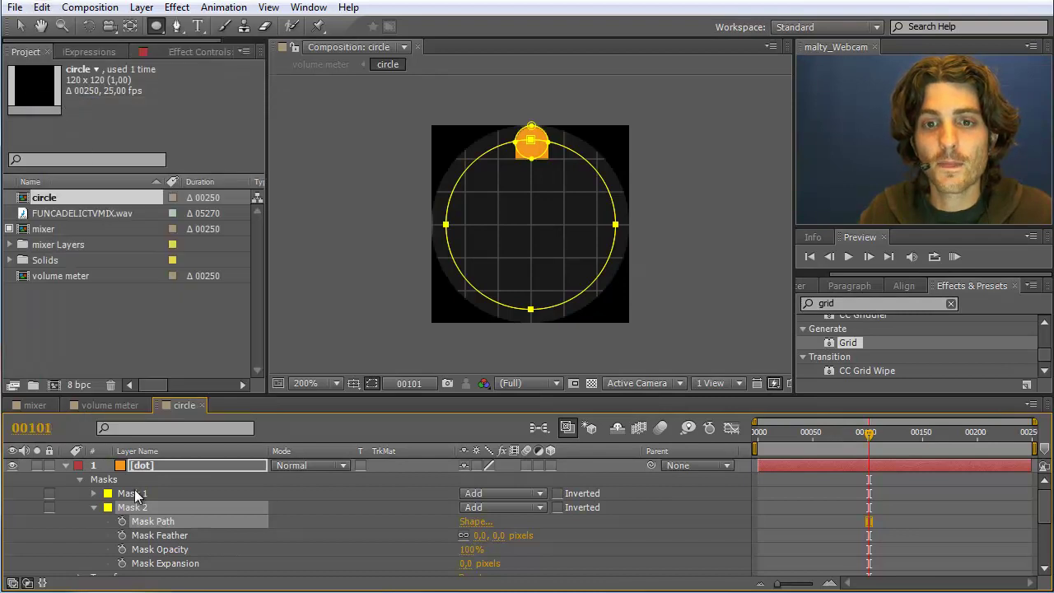
{"action": "left_click", "coordinate": [142, 466]}
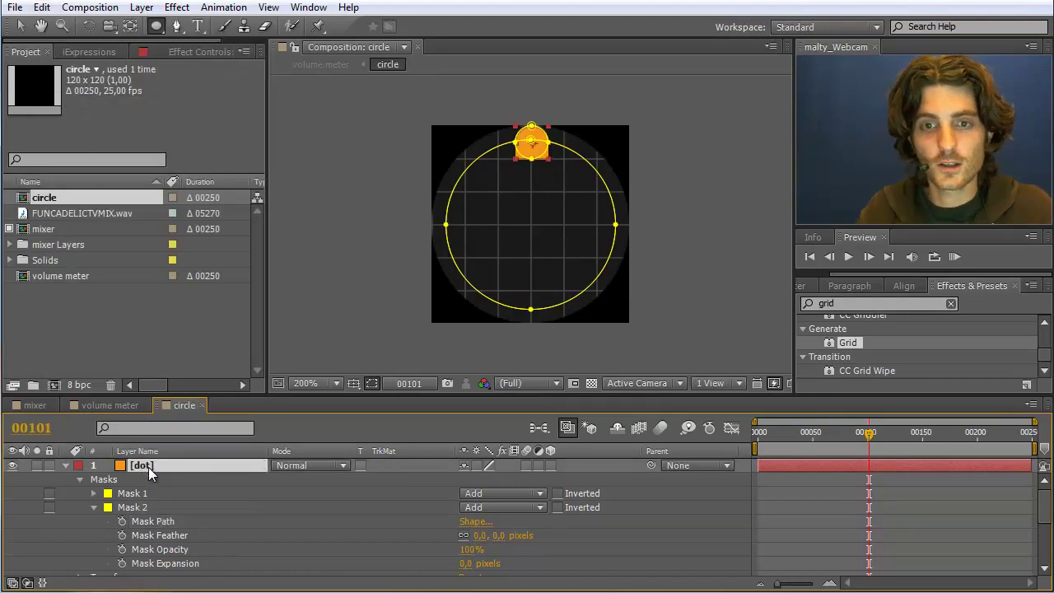
- Paste the mask path into the dot's Position to create circular keyframes
{"action": "key", "text": "p"}
{"action": "left_click", "coordinate": [141, 480]}
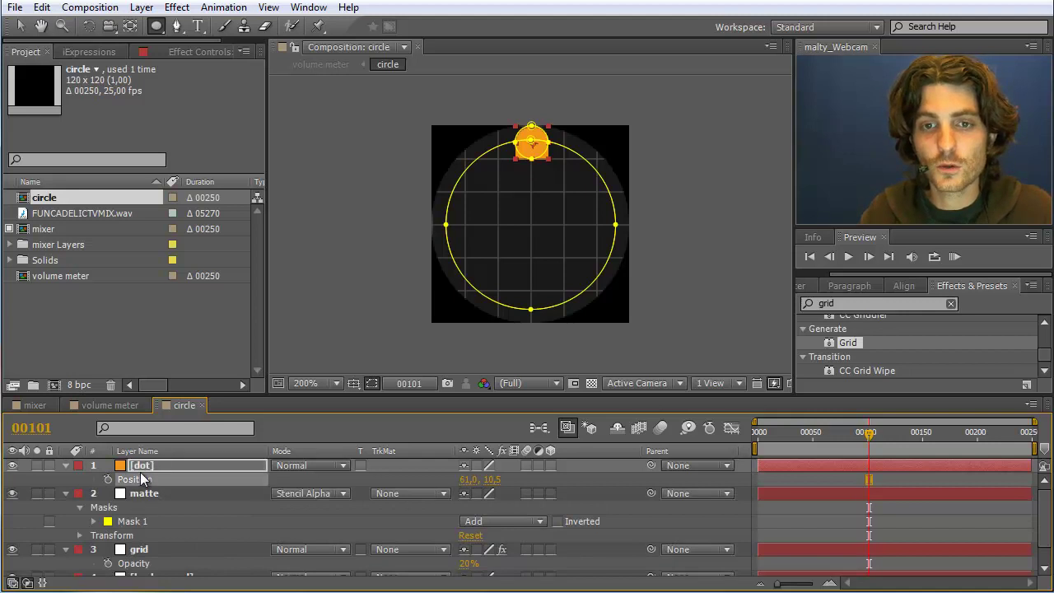
{"action": "left_click", "coordinate": [42, 8]}
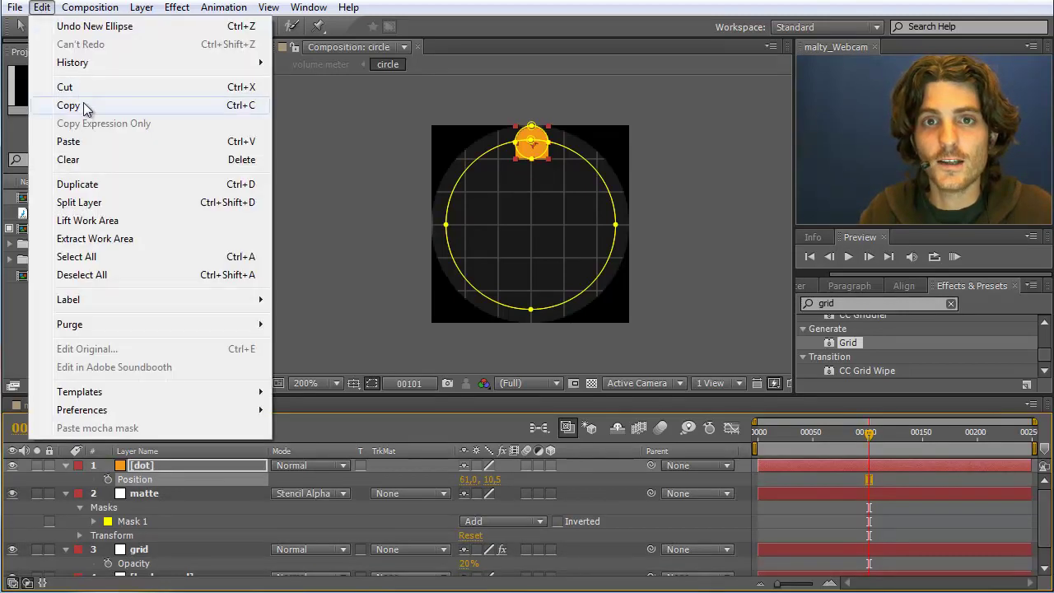
{"action": "left_click", "coordinate": [85, 141]}
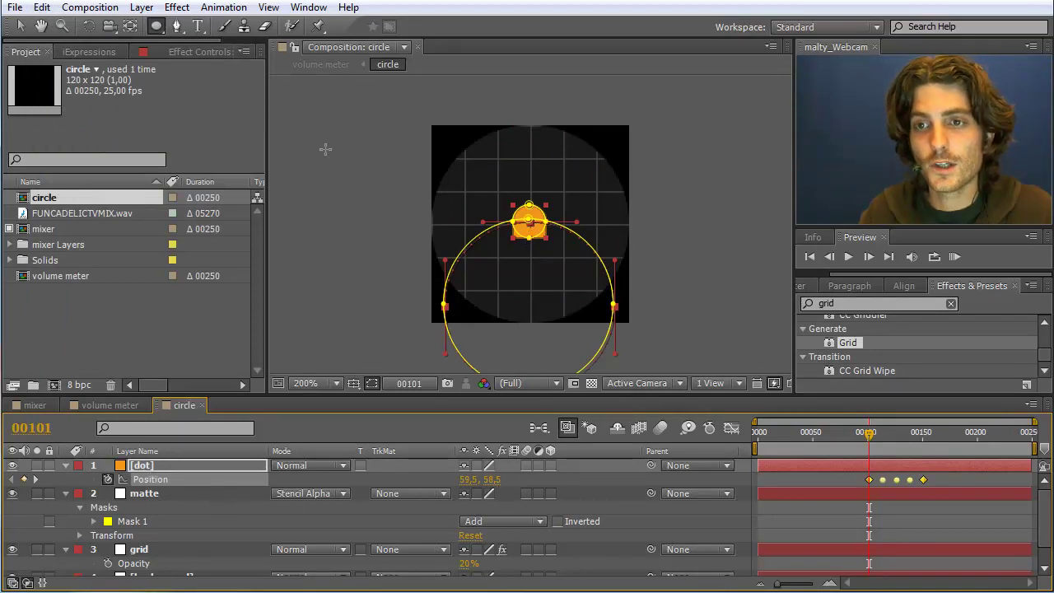
- Experiment with reshaping the dot's motion path, undoing the edits
{"action": "key", "text": "v"}
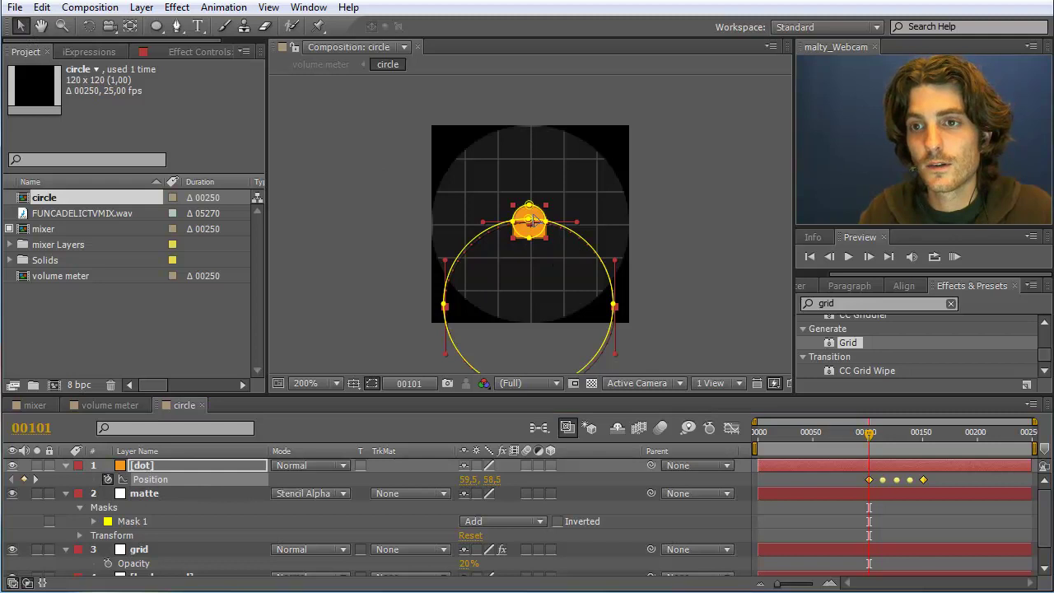
{"action": "left_click_drag", "start_coordinate": [534, 221], "coordinate": [537, 233]}
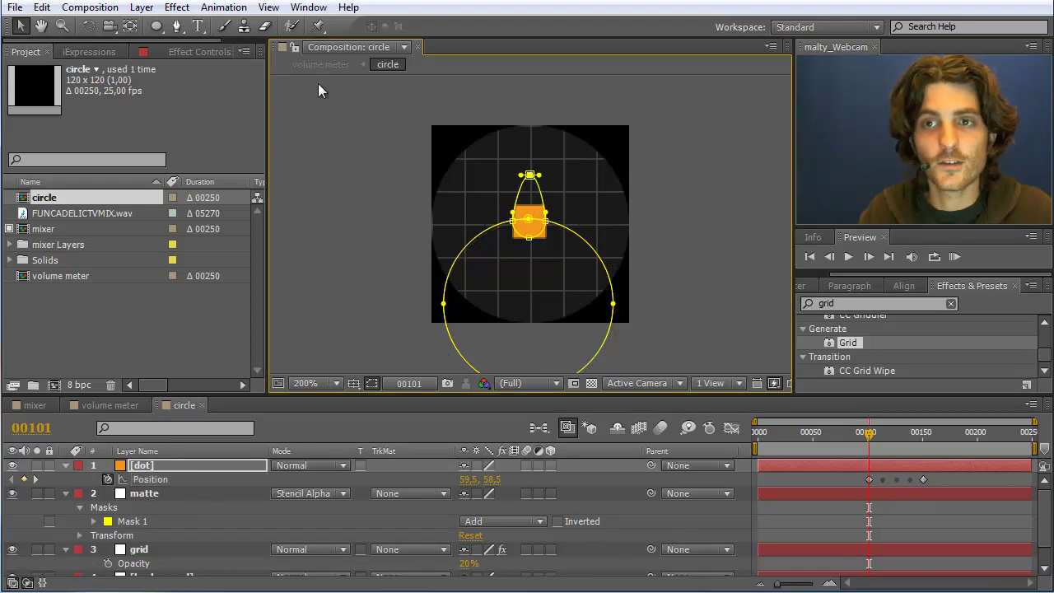
{"action": "left_click", "coordinate": [41, 6]}
{"action": "left_click", "coordinate": [58, 19]}
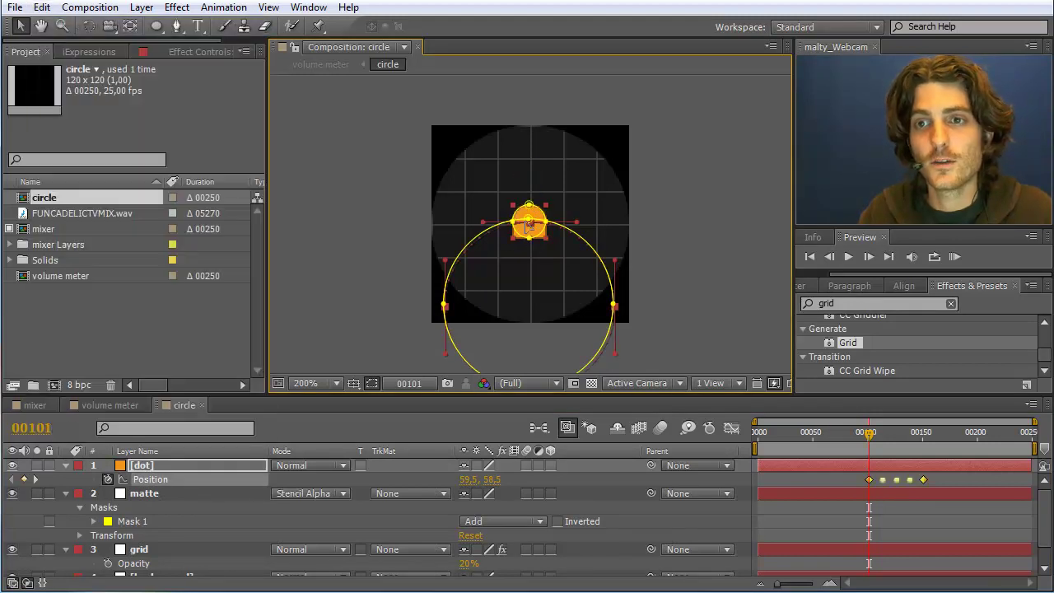
{"action": "left_click_drag", "start_coordinate": [527, 218], "coordinate": [528, 220]}
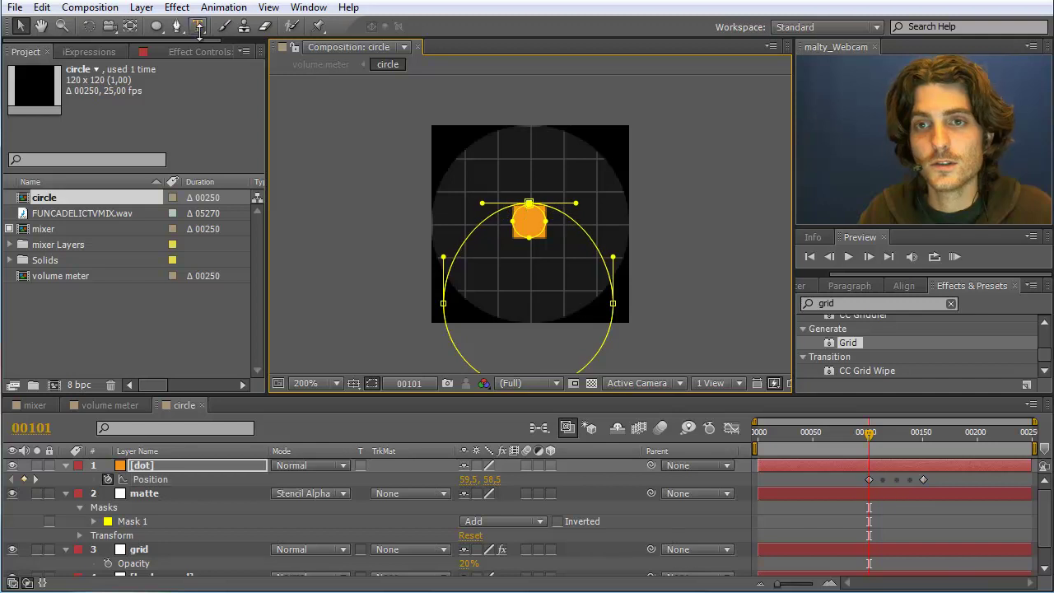
{"action": "left_click", "coordinate": [41, 6]}
{"action": "left_click", "coordinate": [47, 20]}
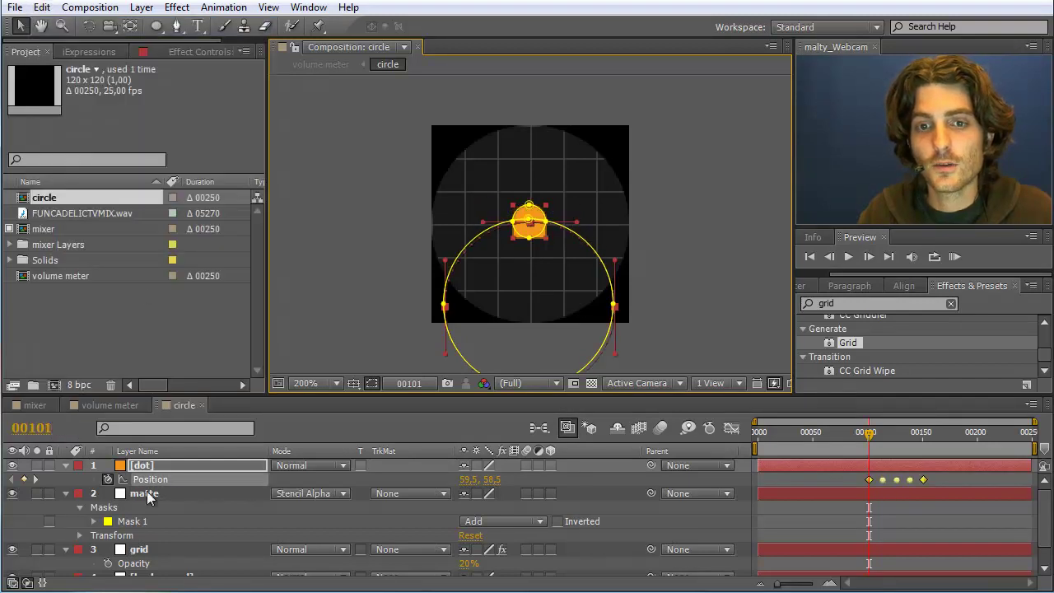
{"action": "left_click", "coordinate": [471, 246]}
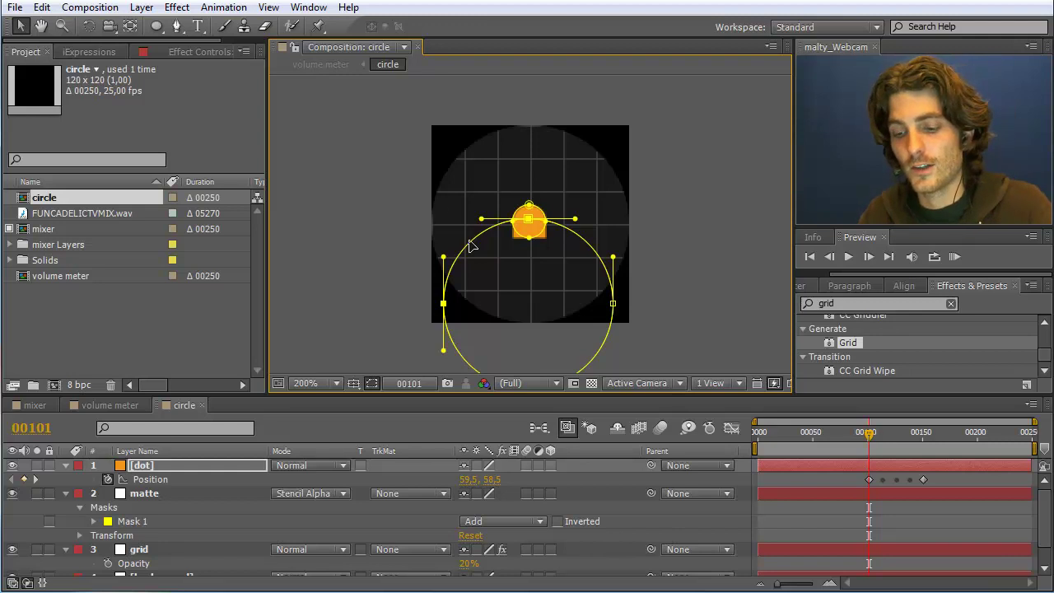
{"action": "left_click", "coordinate": [41, 6]}
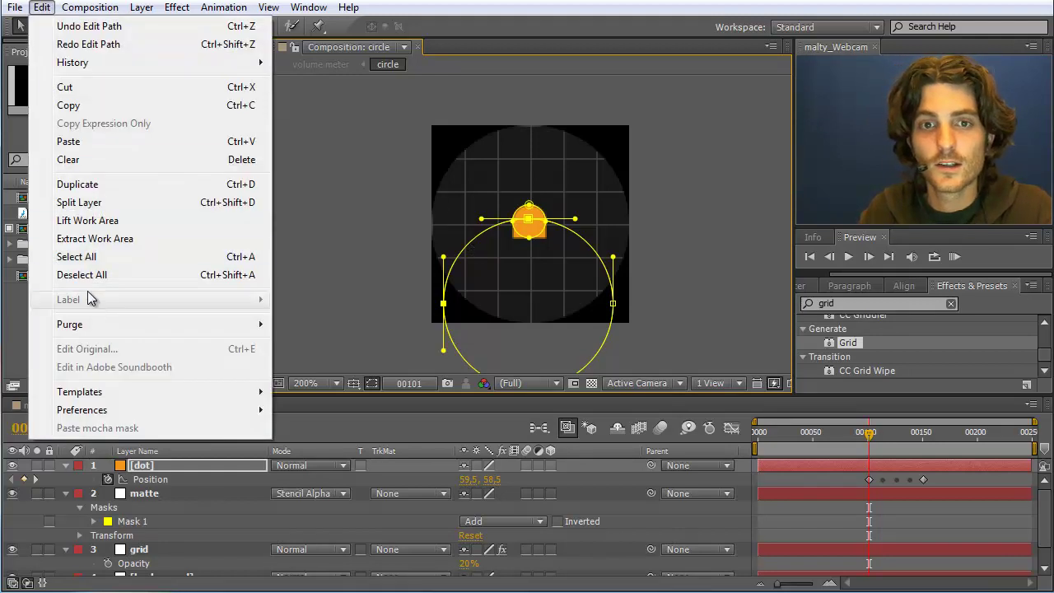
{"action": "left_click", "coordinate": [80, 161]}
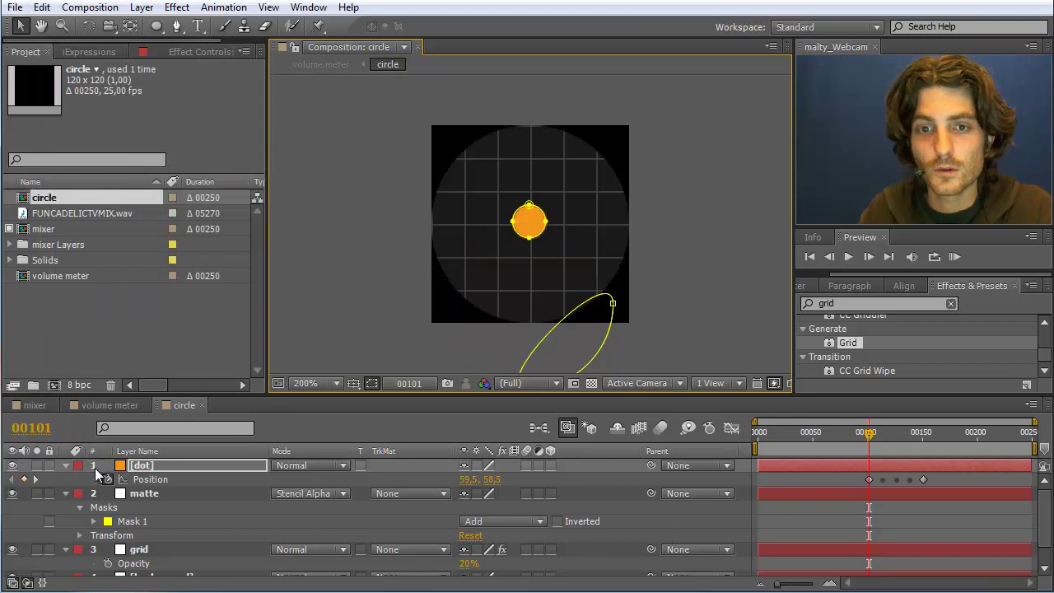
- Delete Mask 2 from the dot layer, keeping Mask 1 and the circular keyframes
{"action": "left_click", "coordinate": [66, 465]}
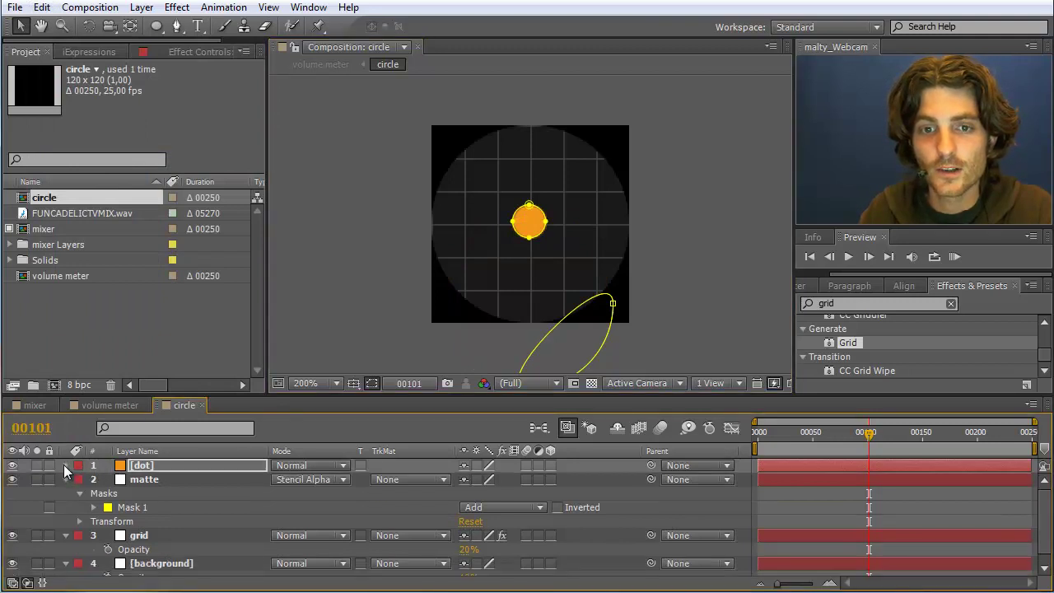
{"action": "left_click", "coordinate": [65, 466]}
{"action": "left_click", "coordinate": [125, 508]}
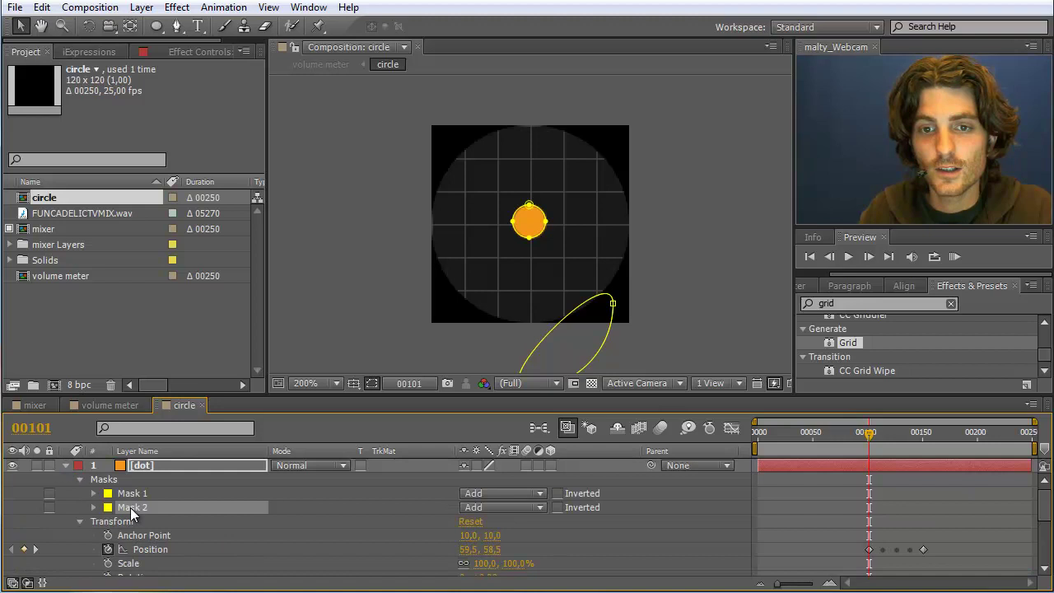
{"action": "key", "text": "Delete"}
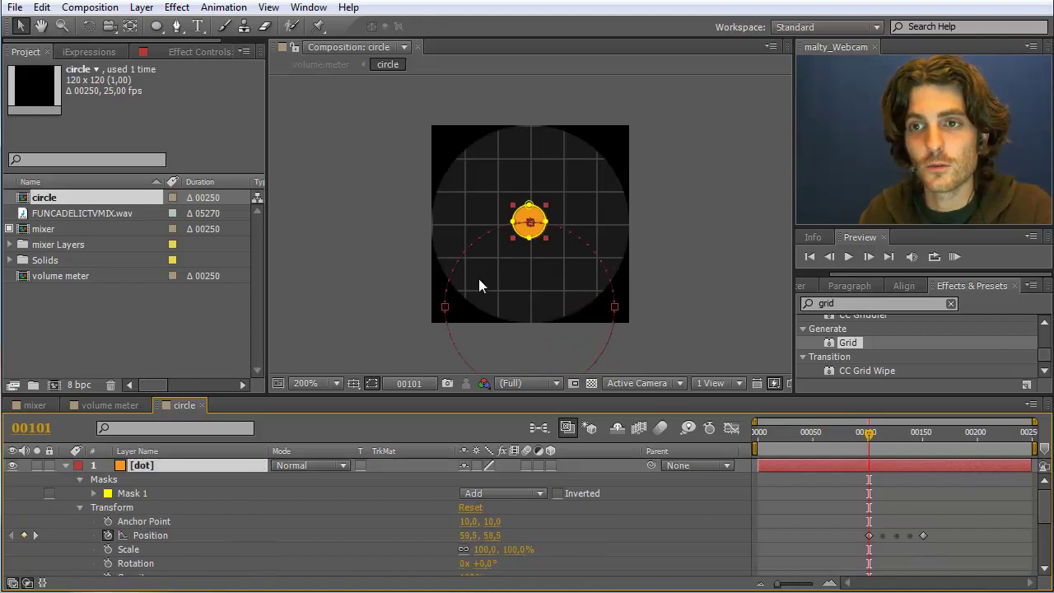
- Move all Position keyframes up so the dot's circle starts at the top, then scrub to check
{"action": "key", "text": "p"}
{"action": "left_click", "coordinate": [151, 479]}
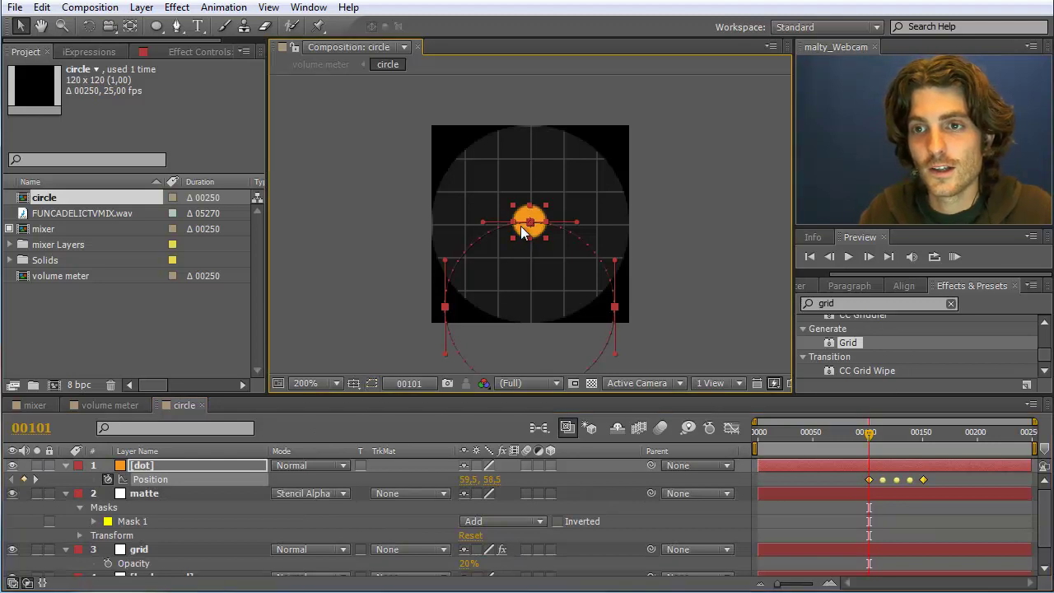
{"action": "left_click_drag", "start_coordinate": [521, 233], "coordinate": [524, 149]}
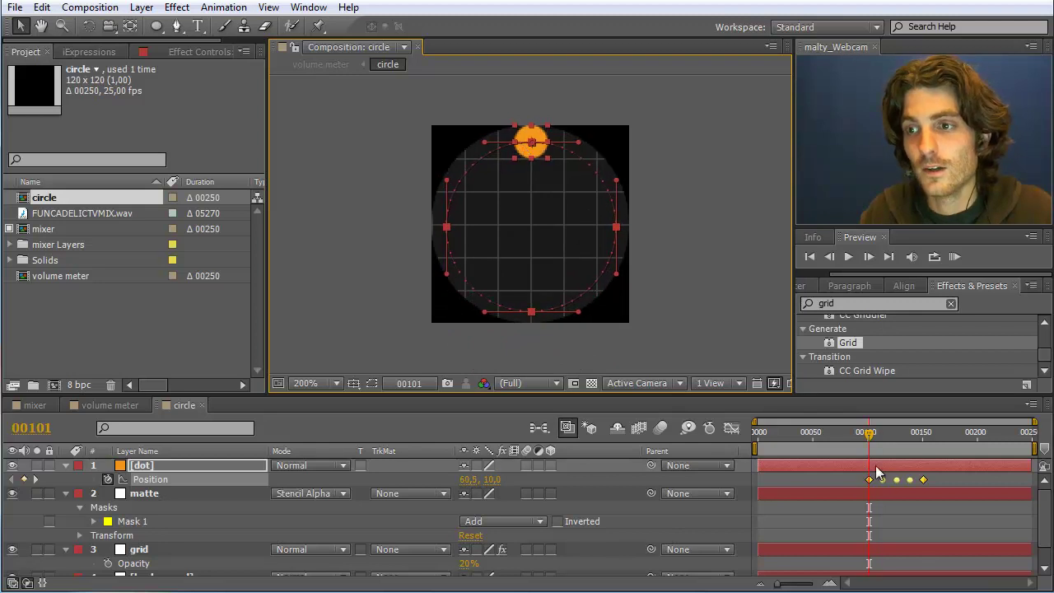
{"action": "mouse_move", "coordinate": [870, 433]}
{"action": "left_mouse_down"}
{"action": "mouse_move", "coordinate": [925, 441]}
{"action": "mouse_move", "coordinate": [864, 443]}
{"action": "left_mouse_up"}
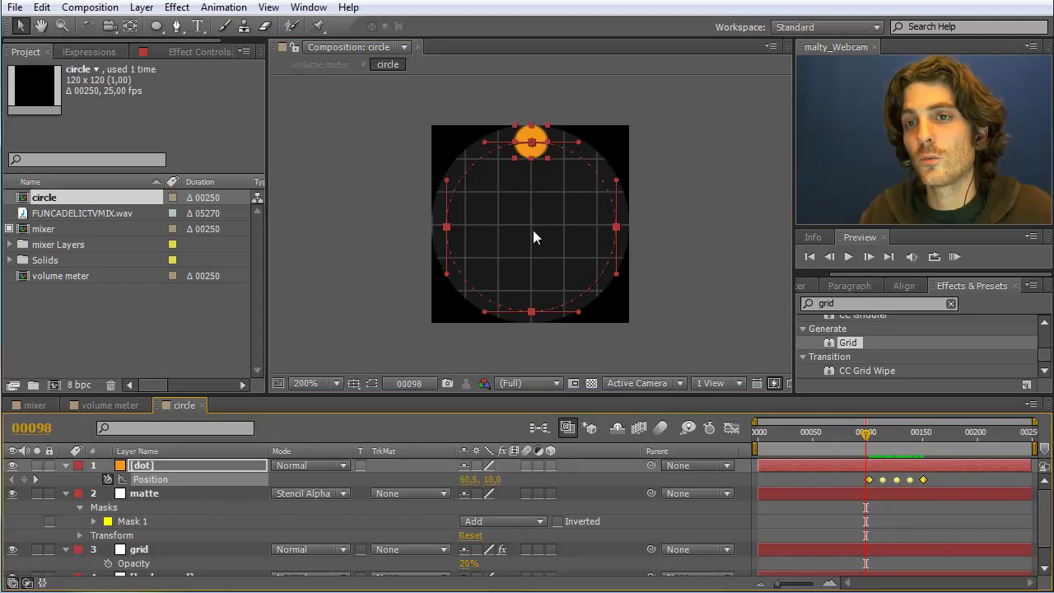
{"action": "mouse_move", "coordinate": [866, 440]}
{"action": "left_mouse_down"}
{"action": "mouse_move", "coordinate": [793, 450]}
{"action": "mouse_move", "coordinate": [729, 440]}
{"action": "mouse_move", "coordinate": [866, 440]}
{"action": "left_mouse_up"}
- Shift the dot's Position keyframes to start at frame 0 and return time to the start
{"action": "key", "text": "Tab"}
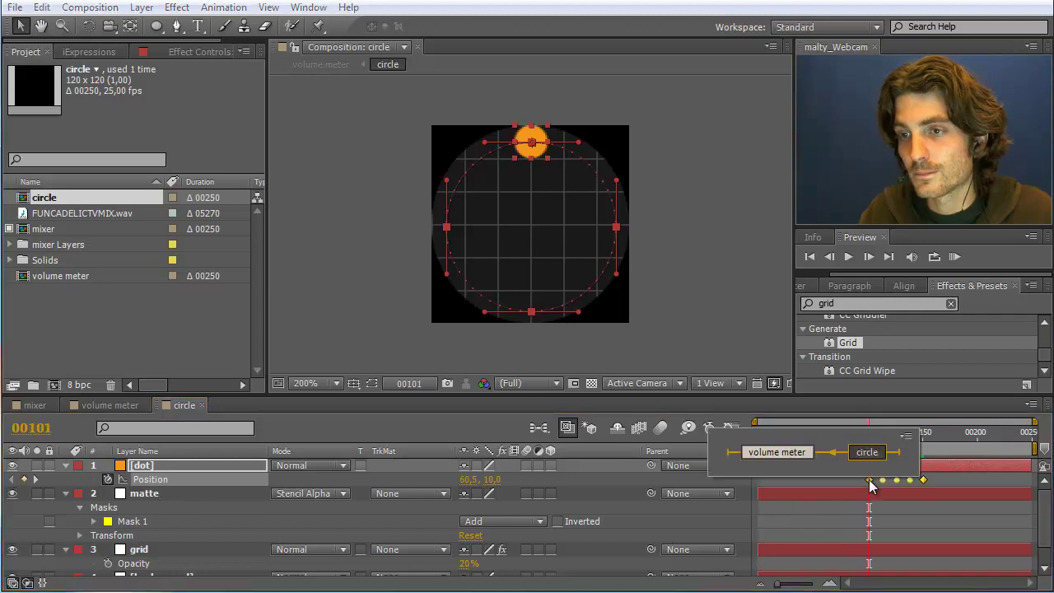
{"action": "left_click", "coordinate": [868, 480]}
{"action": "left_click_drag", "start_coordinate": [869, 479], "coordinate": [769, 478]}
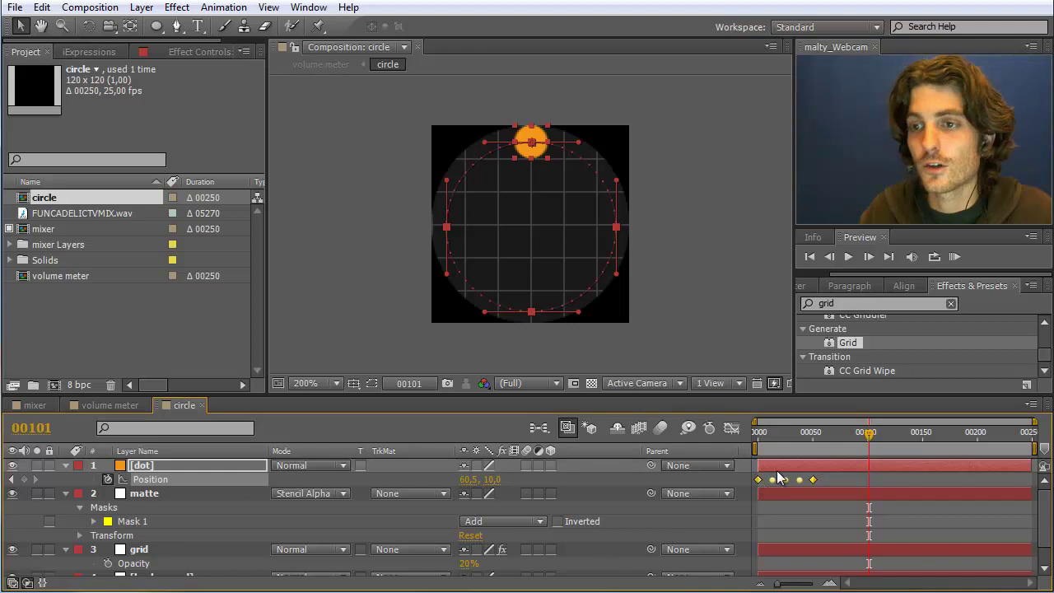
{"action": "left_click_drag", "start_coordinate": [856, 435], "coordinate": [736, 430]}
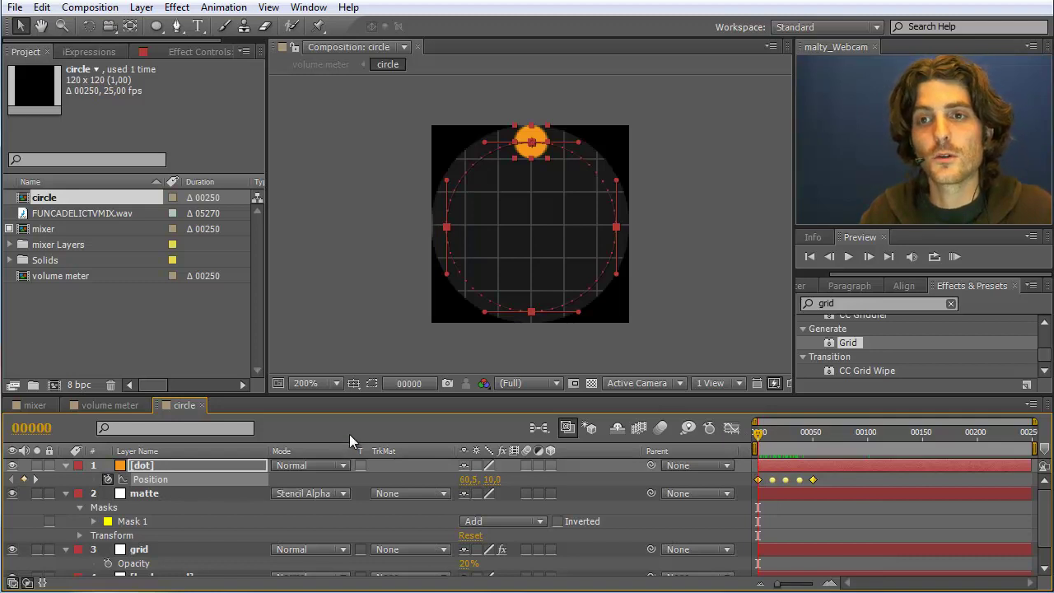
{"action": "left_click", "coordinate": [141, 467]}
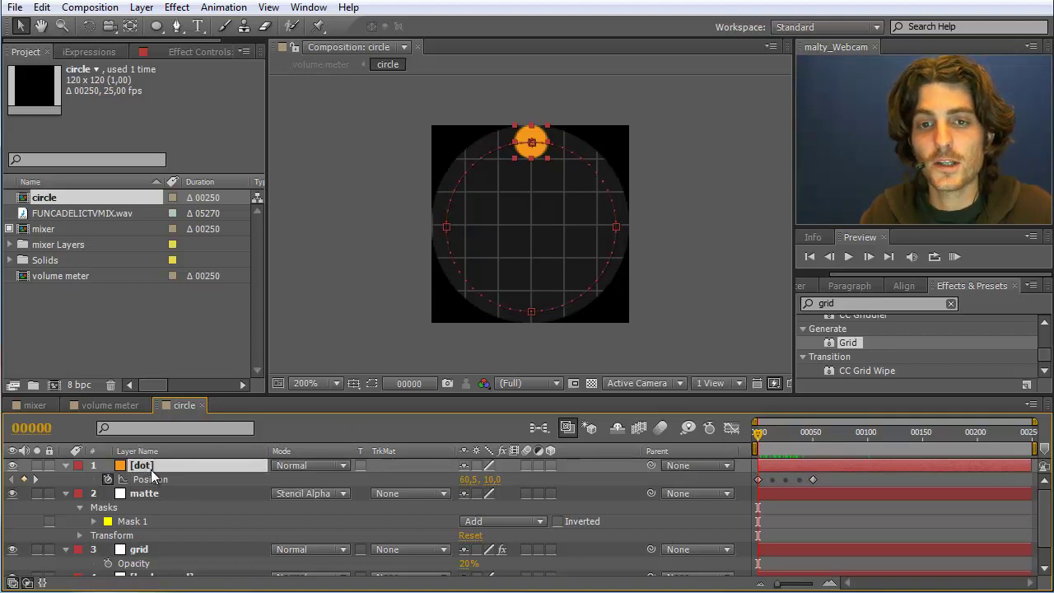
- Duplicate the dot layer into four copies and reveal all their Position keyframes
{"action": "left_click", "coordinate": [41, 7]}
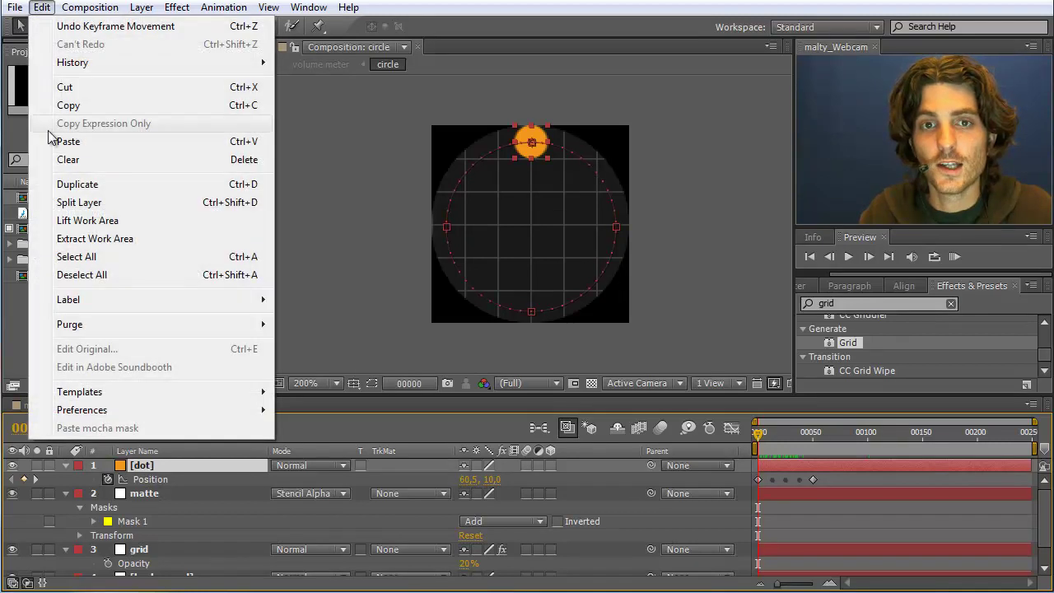
{"action": "left_click", "coordinate": [242, 186]}
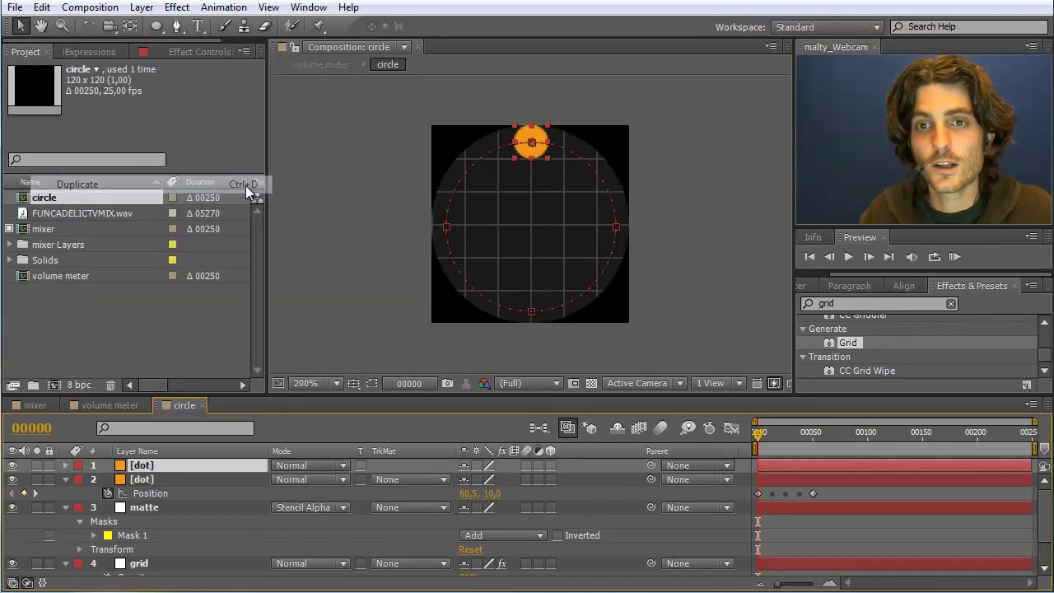
{"action": "key", "text": "ctrl+d"}
{"action": "key", "text": "ctrl+d"}
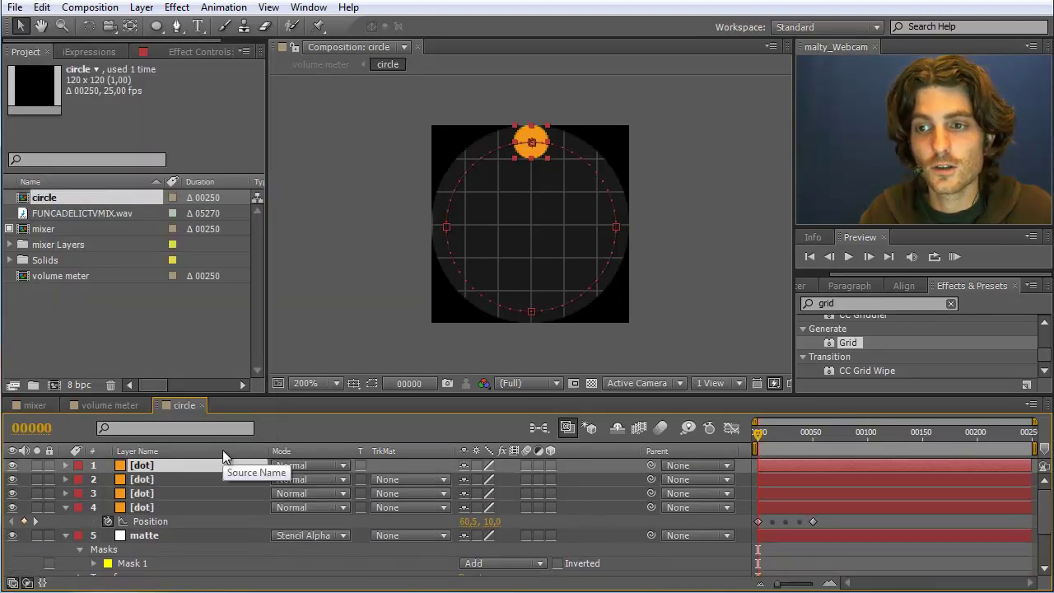
{"action": "left_click", "coordinate": [151, 508], "text": "shift"}
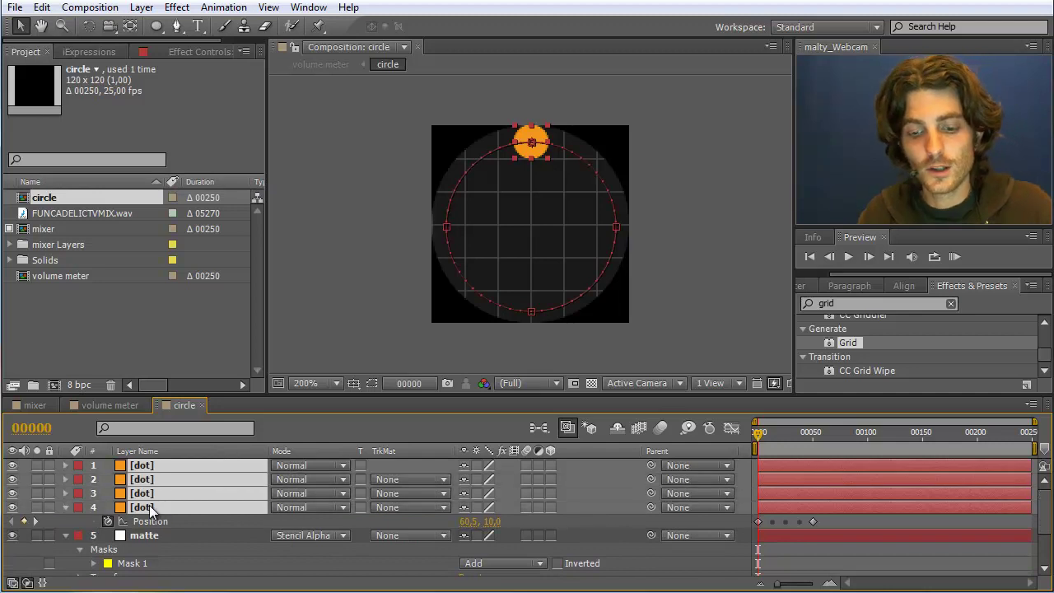
{"action": "key", "text": "p"}
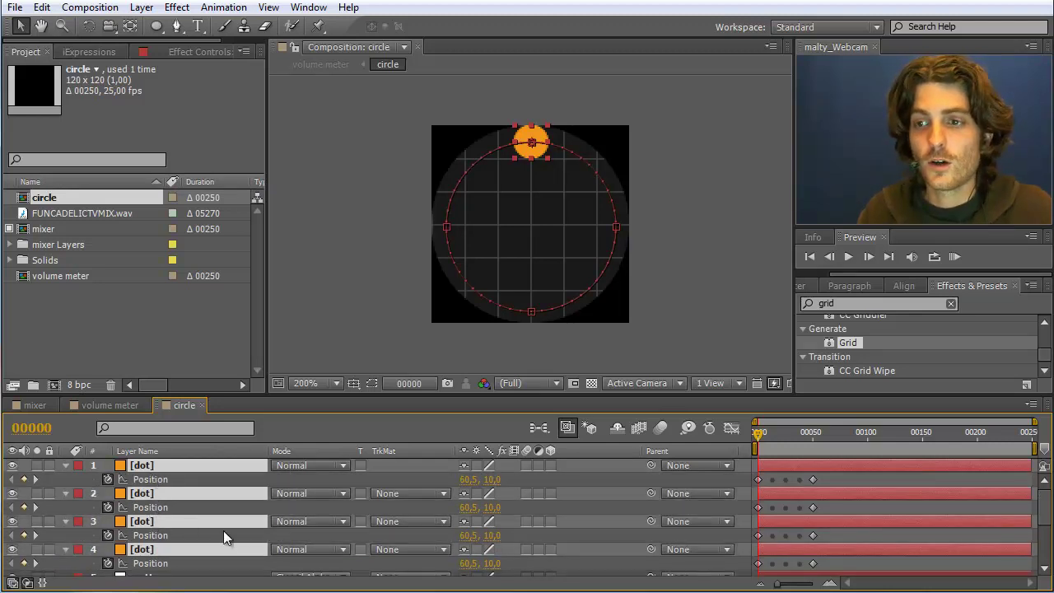
{"action": "mouse_move", "coordinate": [761, 432]}
{"action": "left_mouse_down"}
{"action": "mouse_move", "coordinate": [787, 430]}
{"action": "mouse_move", "coordinate": [758, 432]}
{"action": "left_mouse_up"}
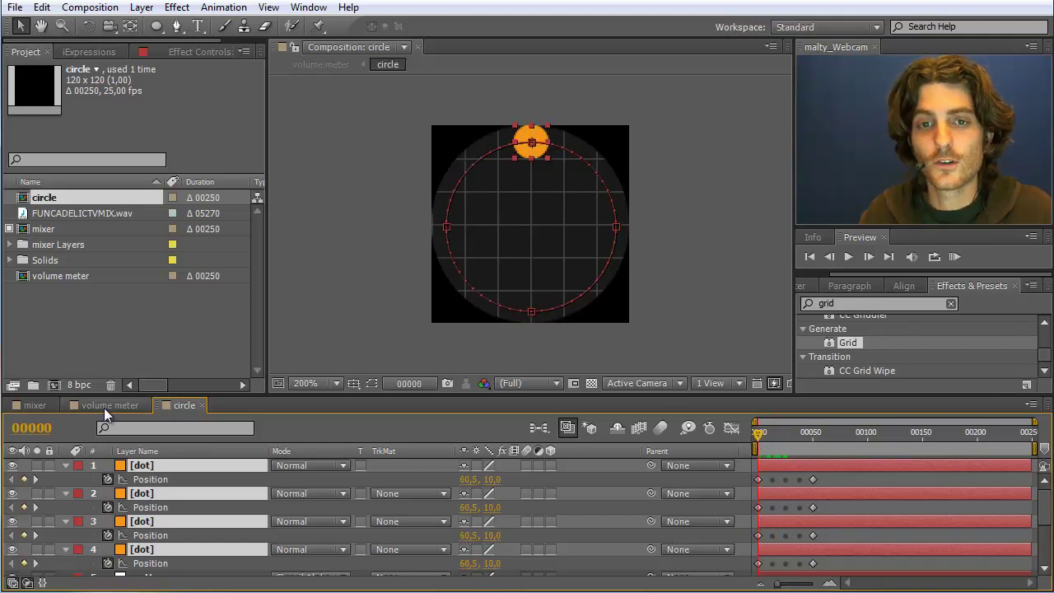
- In the volume meter comp, preview the Audio Amplitude Slider values and bring up iExpressions
{"action": "left_click", "coordinate": [106, 405]}
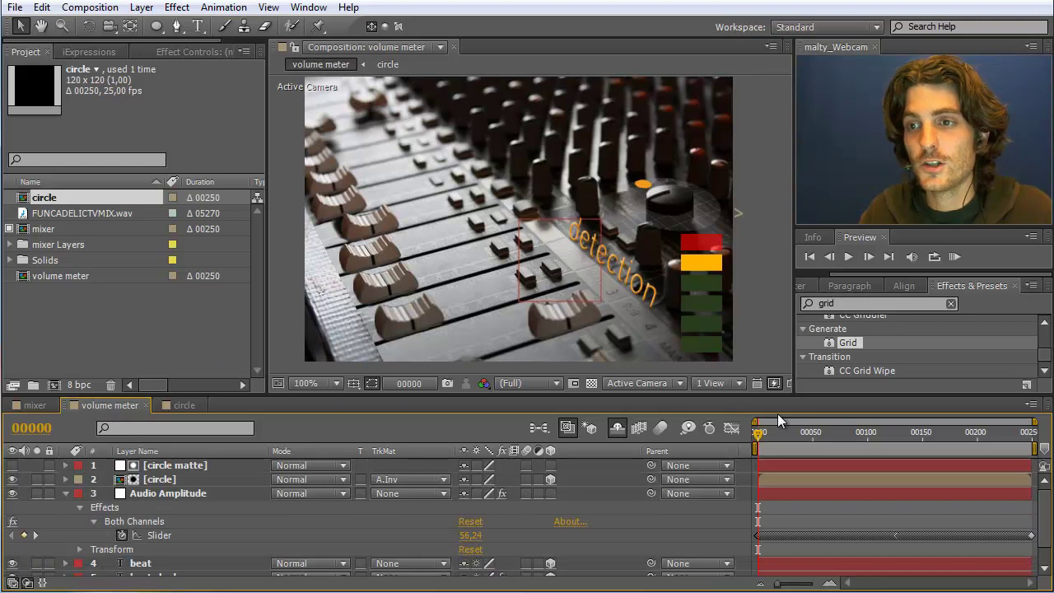
{"action": "left_click_drag", "start_coordinate": [759, 431], "coordinate": [781, 431]}
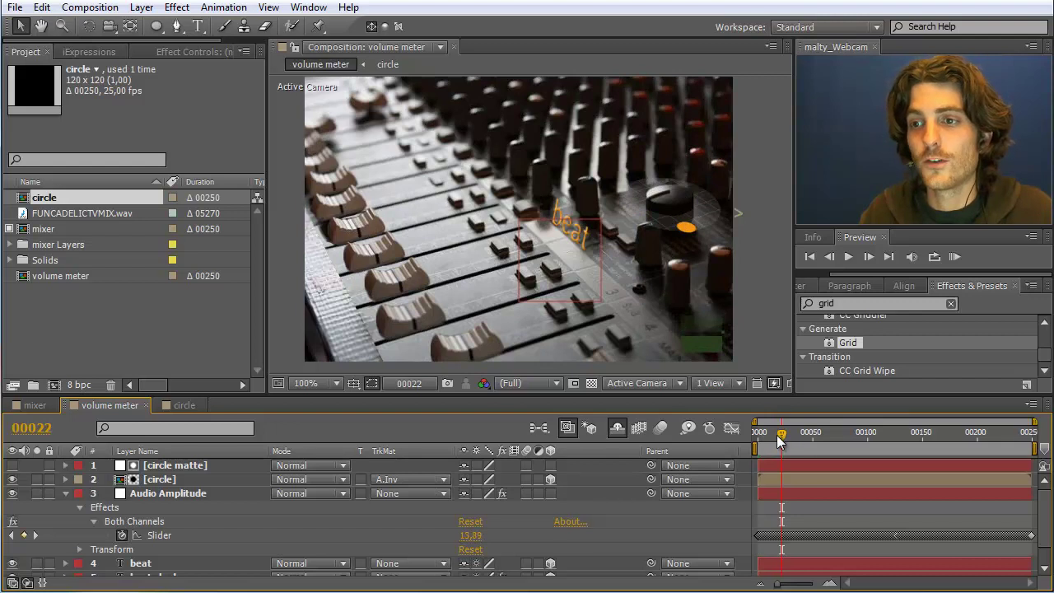
{"action": "mouse_move", "coordinate": [778, 442]}
{"action": "left_mouse_down"}
{"action": "mouse_move", "coordinate": [794, 442]}
{"action": "mouse_move", "coordinate": [757, 441]}
{"action": "left_mouse_up"}
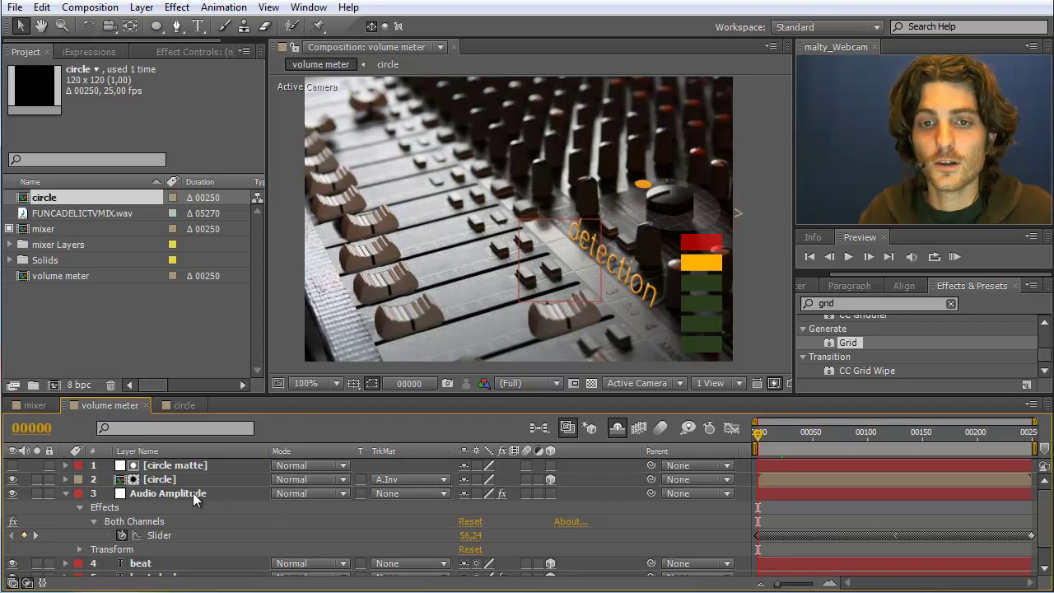
{"action": "left_click", "coordinate": [167, 491]}
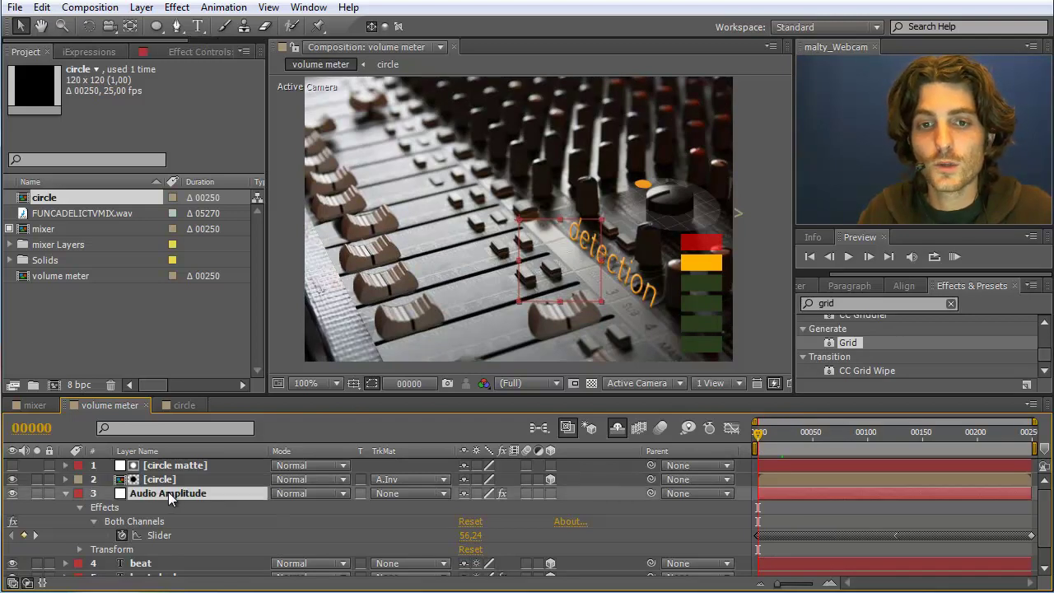
{"action": "left_click", "coordinate": [79, 52]}
- Load the Linear Link Time Remap preset from the iExpressions Linking library
{"action": "left_click", "coordinate": [75, 102]}
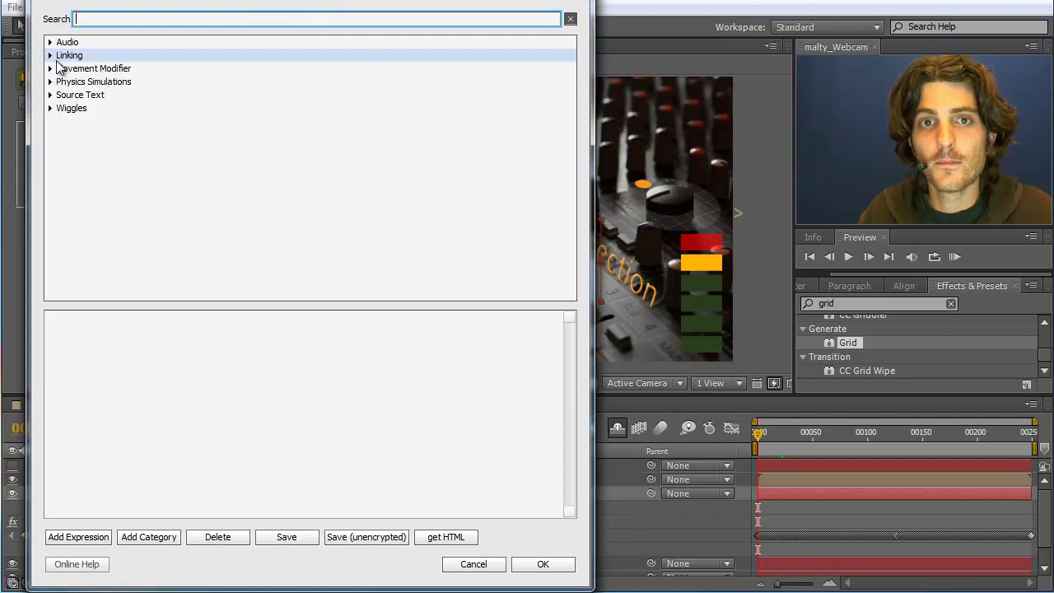
{"action": "left_click", "coordinate": [50, 55]}
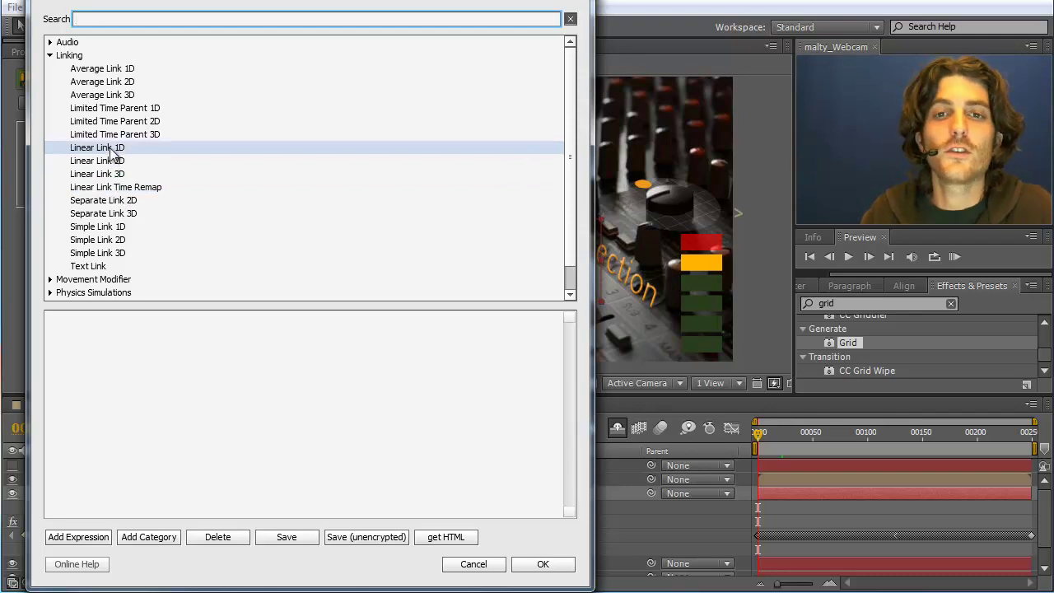
{"action": "left_click", "coordinate": [120, 189]}
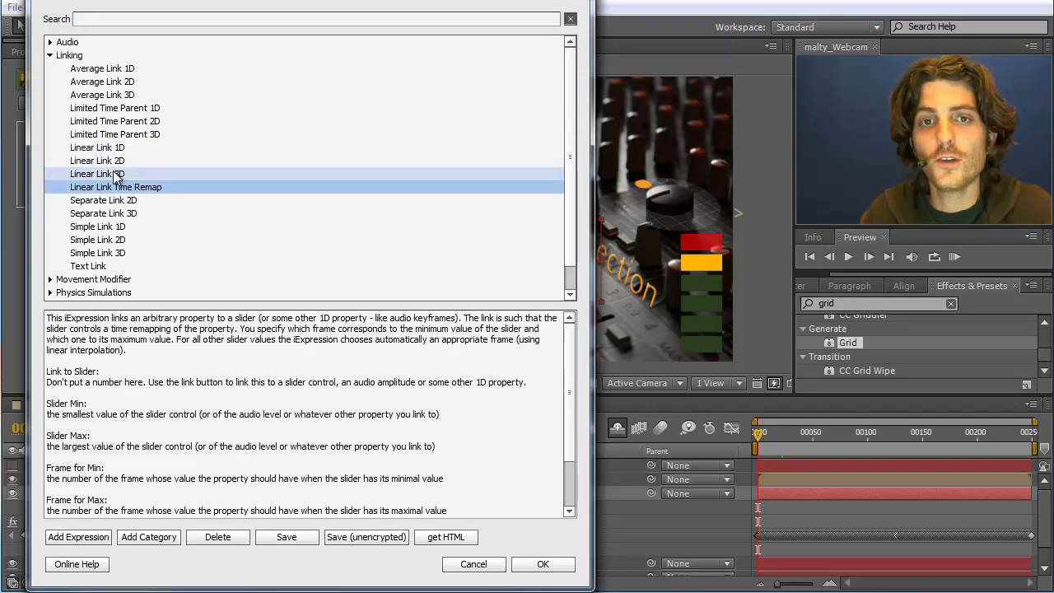
{"action": "left_click", "coordinate": [541, 564]}
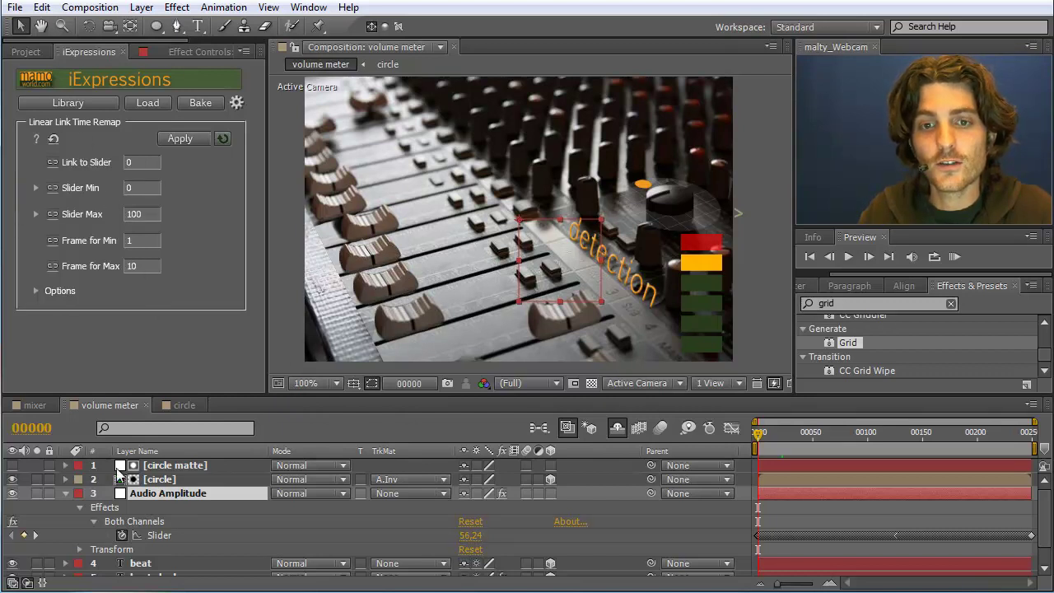
- Link the preset to the audio amplitude Slider with Slider Max 60, then return to the circle comp
{"action": "left_click", "coordinate": [160, 534]}
{"action": "left_click", "coordinate": [52, 163]}
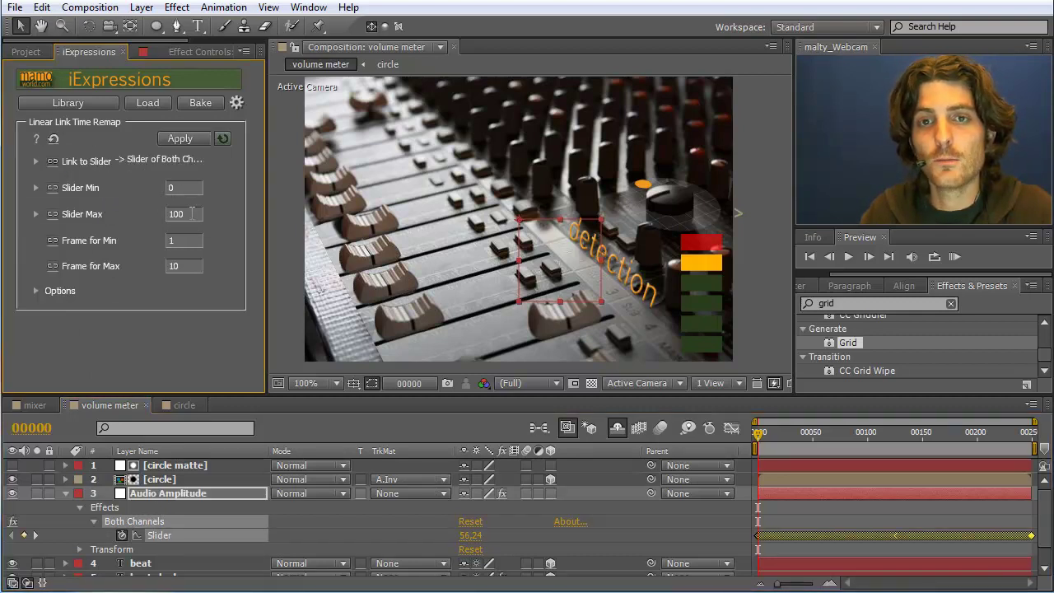
{"action": "left_click", "coordinate": [183, 214]}
{"action": "type", "text": "60"}
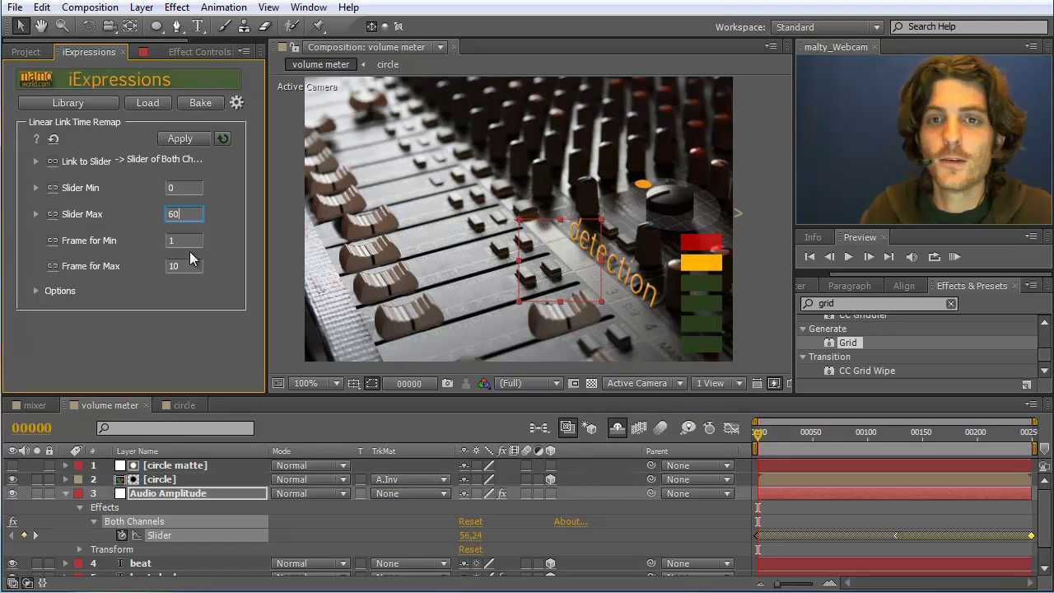
{"action": "key", "text": "Tab"}
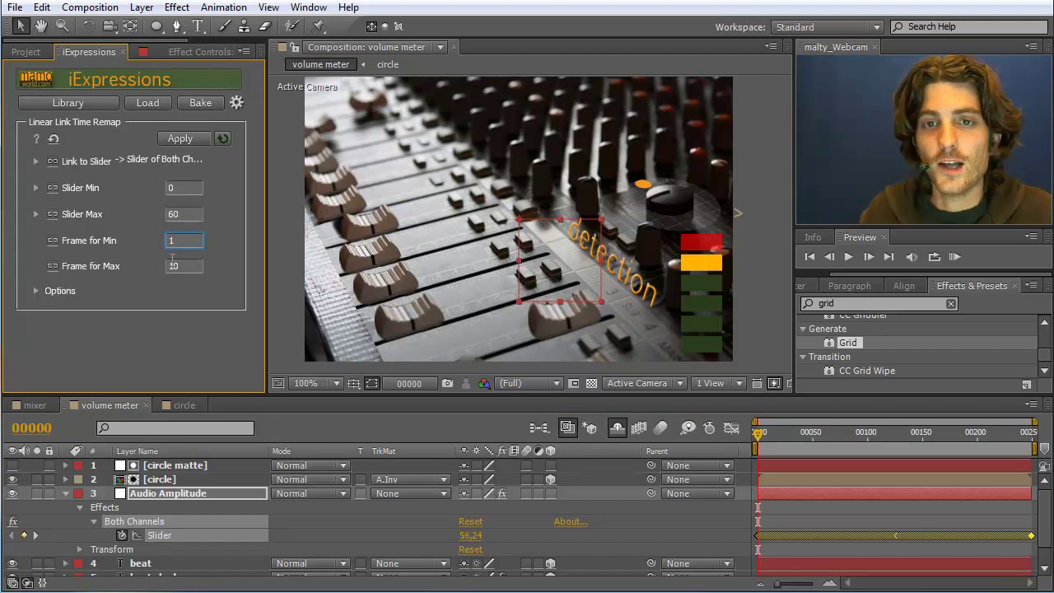
{"action": "left_click_drag", "start_coordinate": [63, 240], "coordinate": [119, 240]}
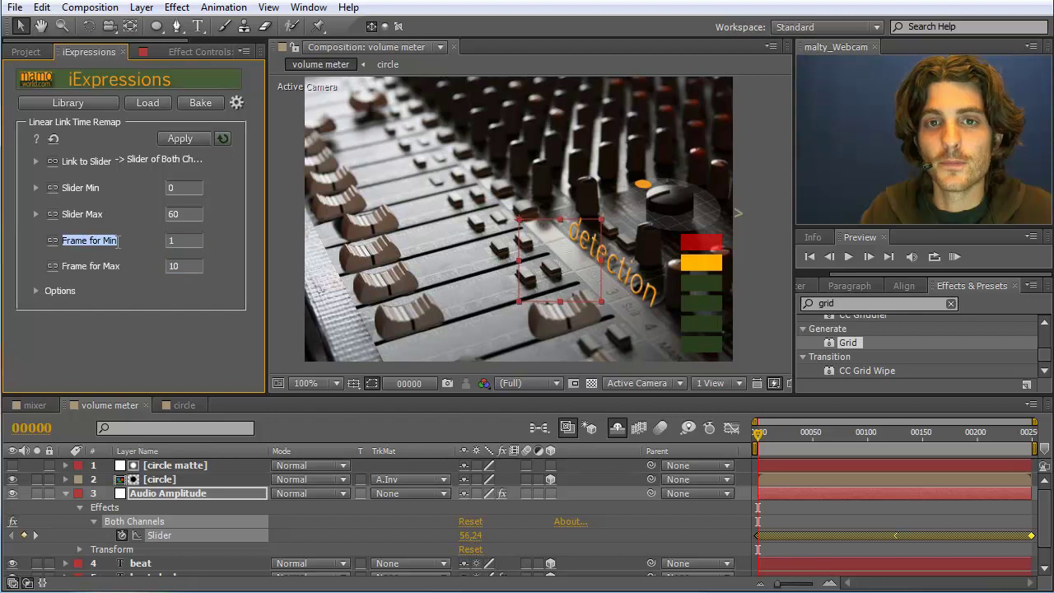
{"action": "left_click", "coordinate": [184, 405]}
{"action": "left_click", "coordinate": [151, 480]}
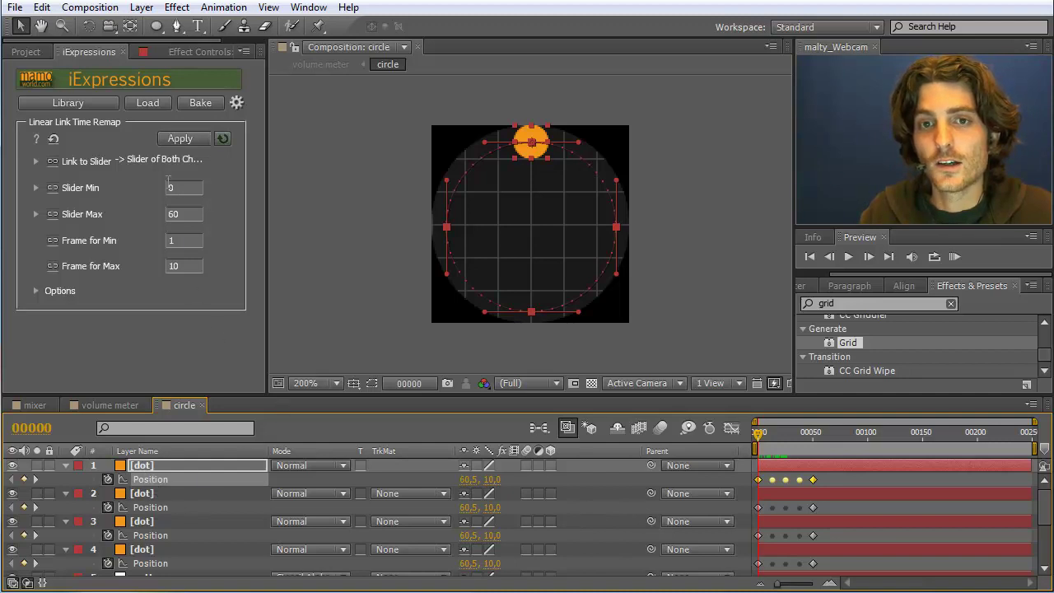
- Scrub the timeline to preview the dot's path, ending at frame 50
{"action": "left_click_drag", "start_coordinate": [761, 435], "coordinate": [814, 436]}
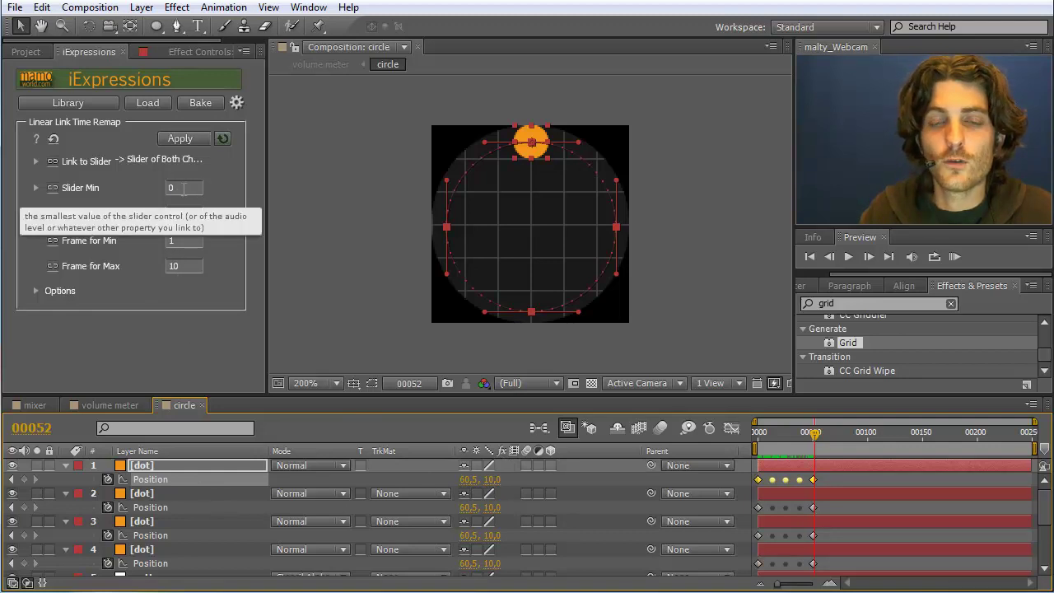
{"action": "mouse_move", "coordinate": [187, 188]}
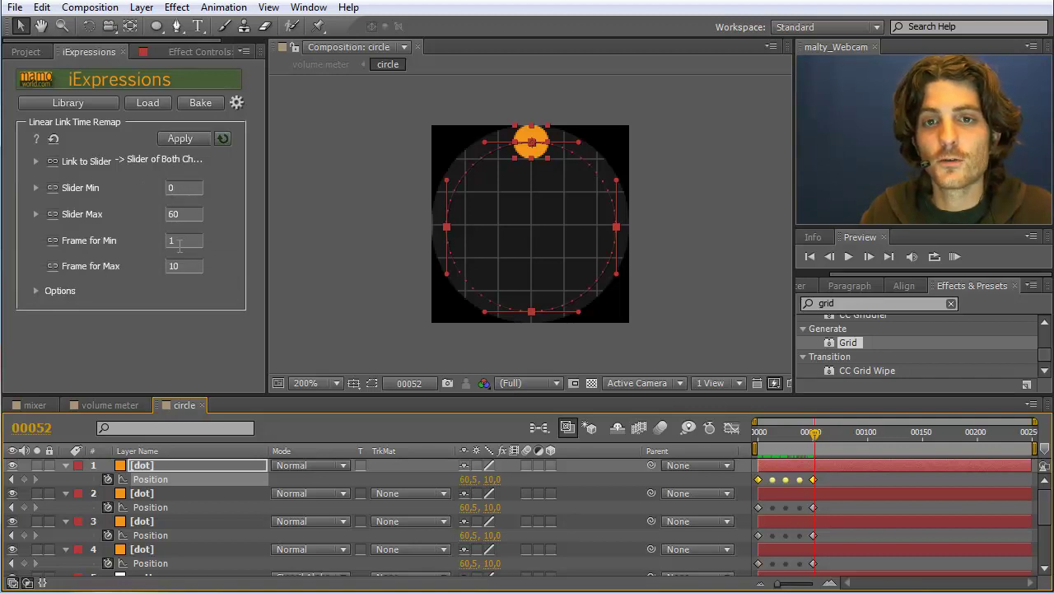
{"action": "mouse_move", "coordinate": [171, 240]}
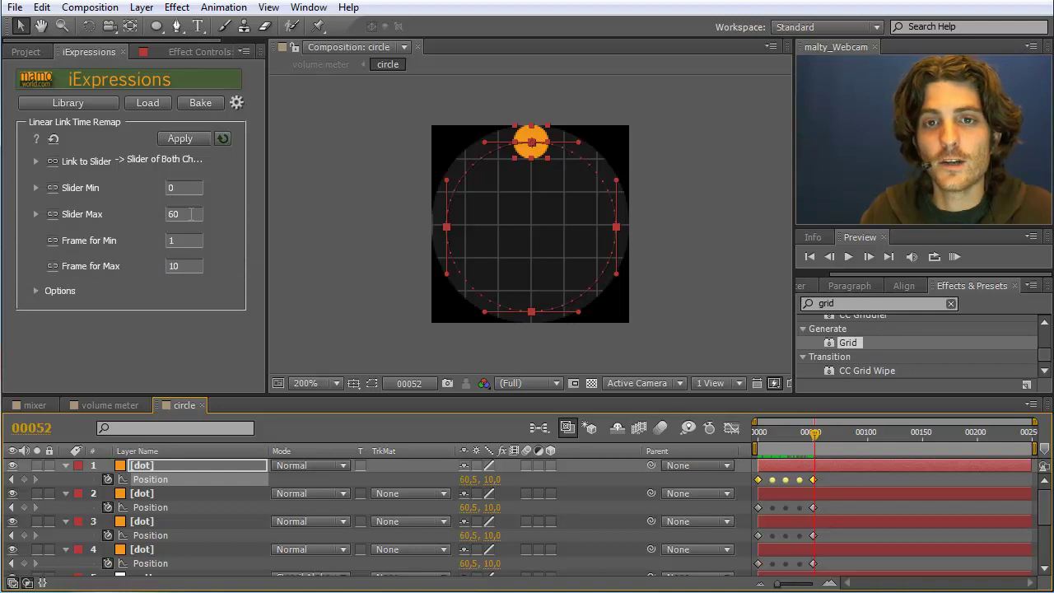
{"action": "mouse_move", "coordinate": [172, 265]}
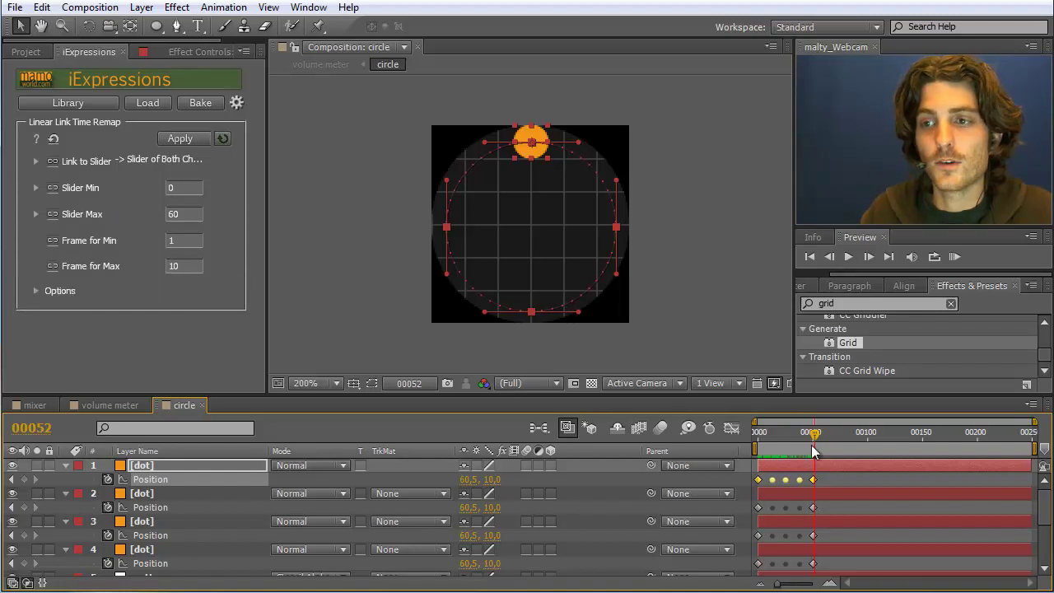
{"action": "left_click_drag", "start_coordinate": [813, 431], "coordinate": [767, 433]}
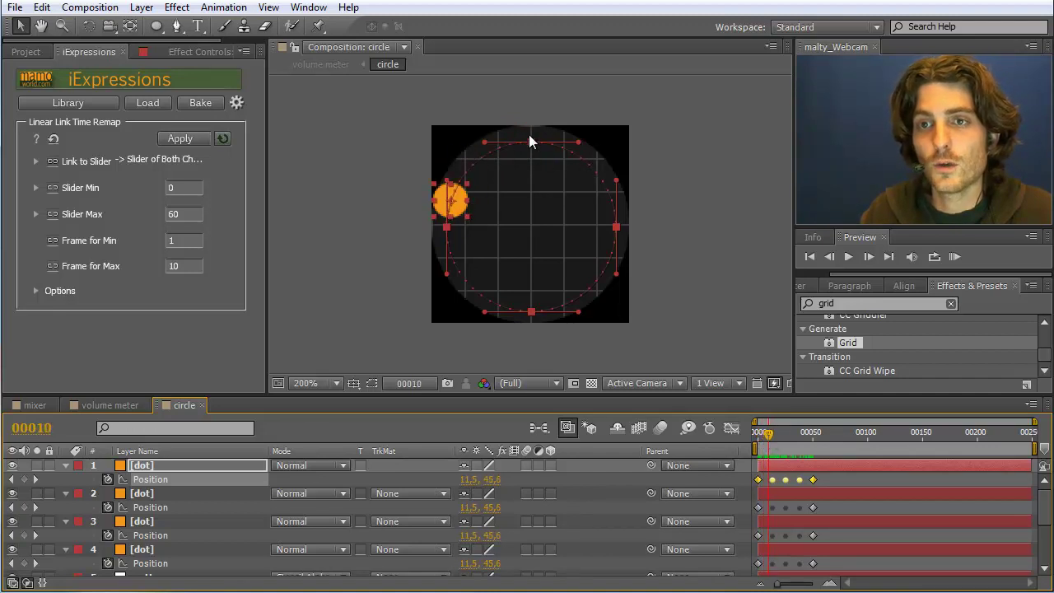
{"action": "mouse_move", "coordinate": [768, 435]}
{"action": "left_mouse_down"}
{"action": "mouse_move", "coordinate": [758, 436]}
{"action": "mouse_move", "coordinate": [771, 435]}
{"action": "left_mouse_up"}
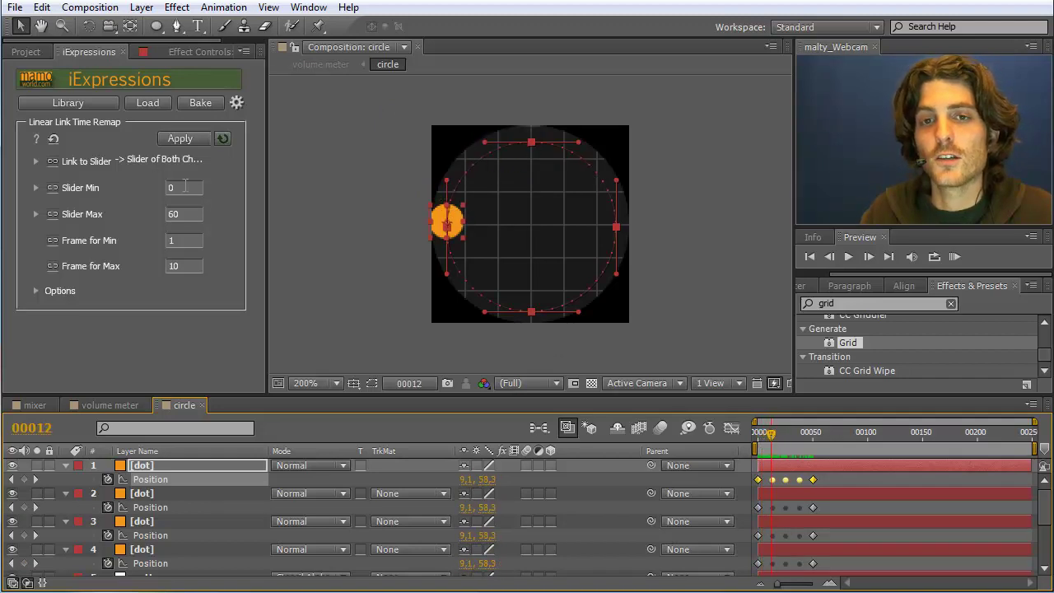
{"action": "left_click_drag", "start_coordinate": [759, 443], "coordinate": [814, 436]}
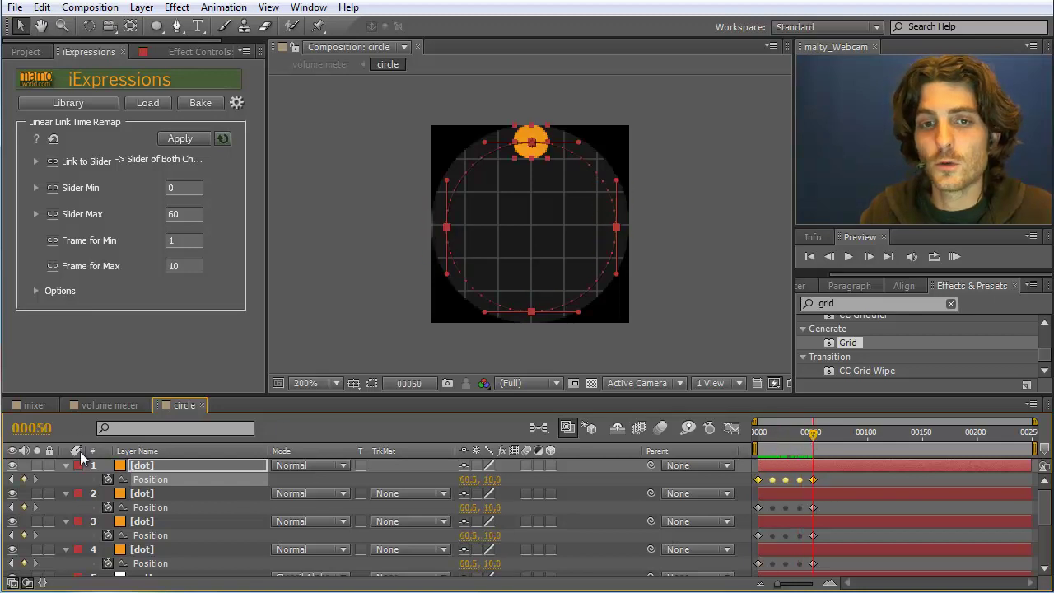
- Set Frame for Max 50 and Frame for Min 0, and apply to the first dot's Position
{"action": "left_click", "coordinate": [183, 266]}
{"action": "type", "text": "50"}
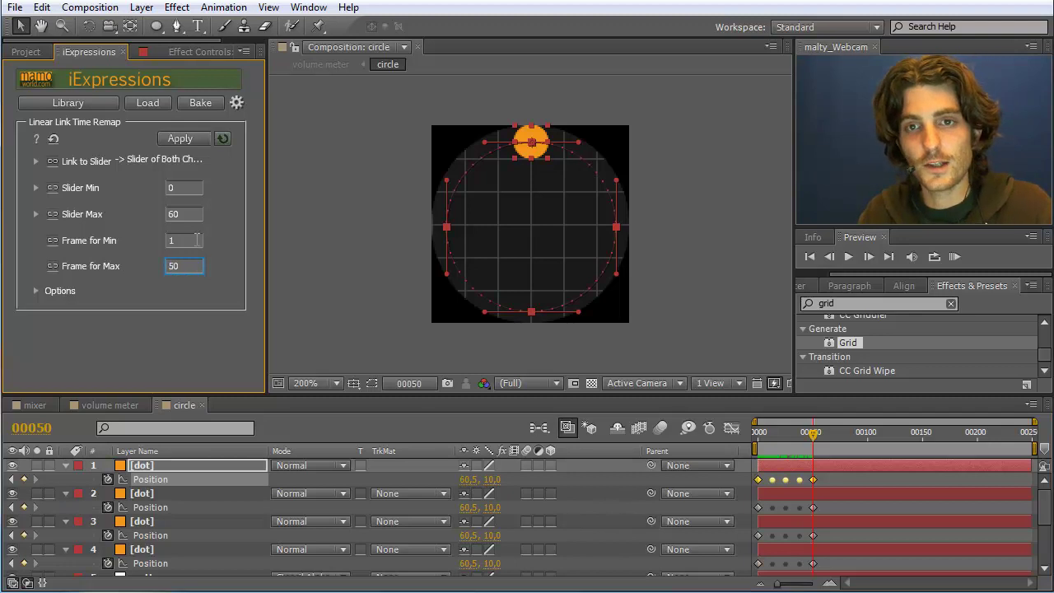
{"action": "left_click", "coordinate": [196, 240]}
{"action": "type", "text": "0"}
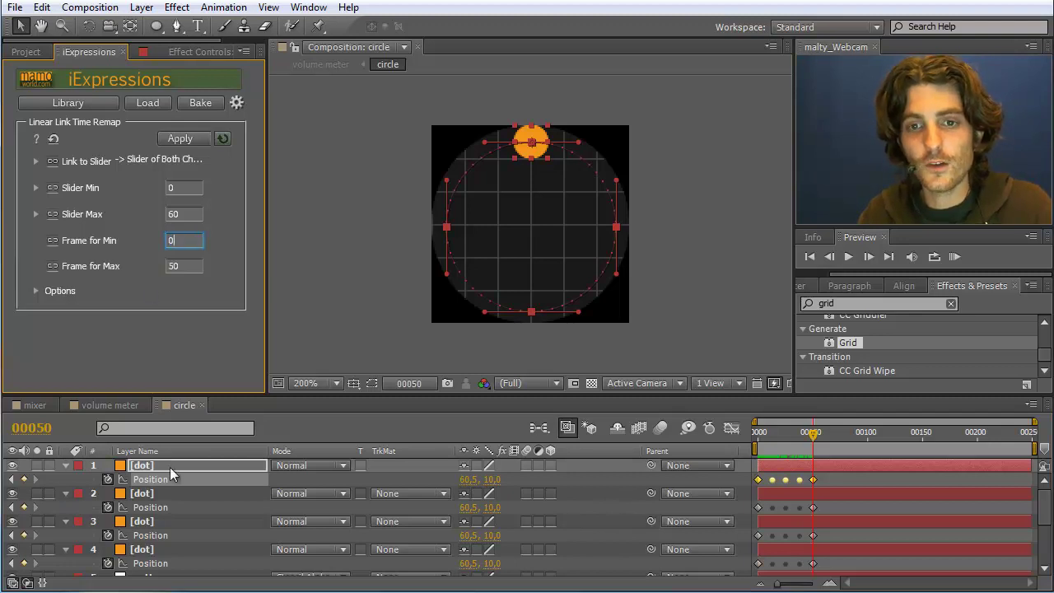
{"action": "key", "text": "Return"}
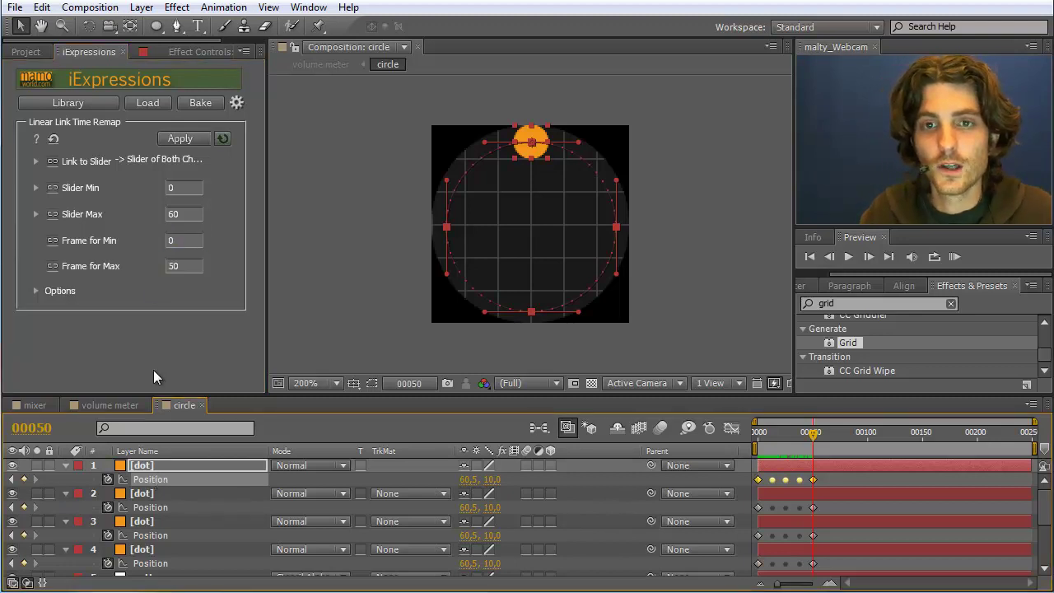
{"action": "left_click", "coordinate": [185, 138]}
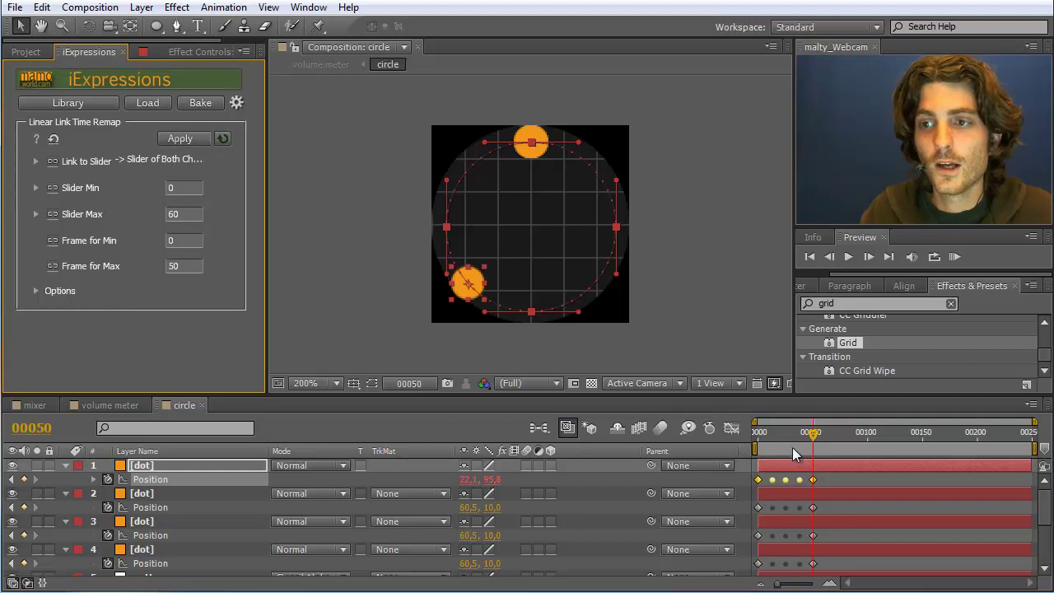
- Hide dots 3 and 4 and select the second dot's Position property
{"action": "left_click_drag", "start_coordinate": [813, 437], "coordinate": [756, 438]}
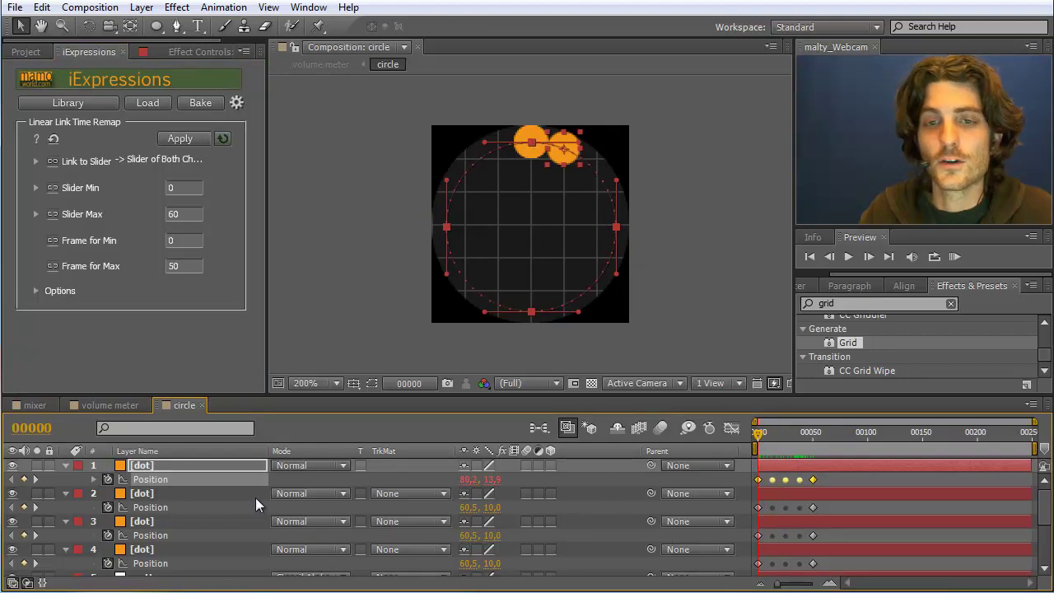
{"action": "left_click", "coordinate": [13, 521]}
{"action": "left_click", "coordinate": [12, 549]}
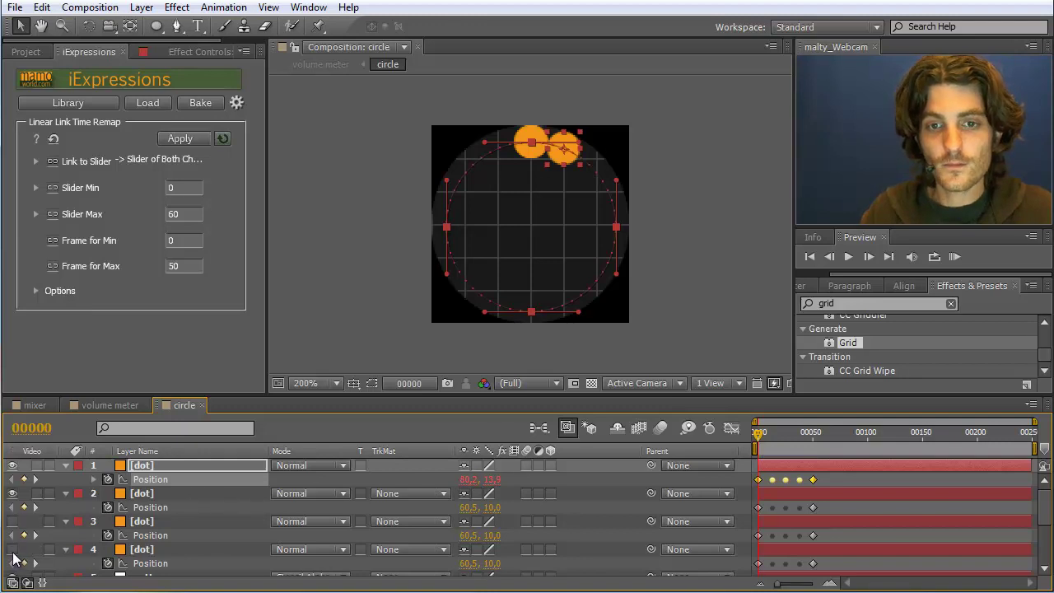
{"action": "left_click", "coordinate": [140, 533]}
{"action": "left_click", "coordinate": [140, 548]}
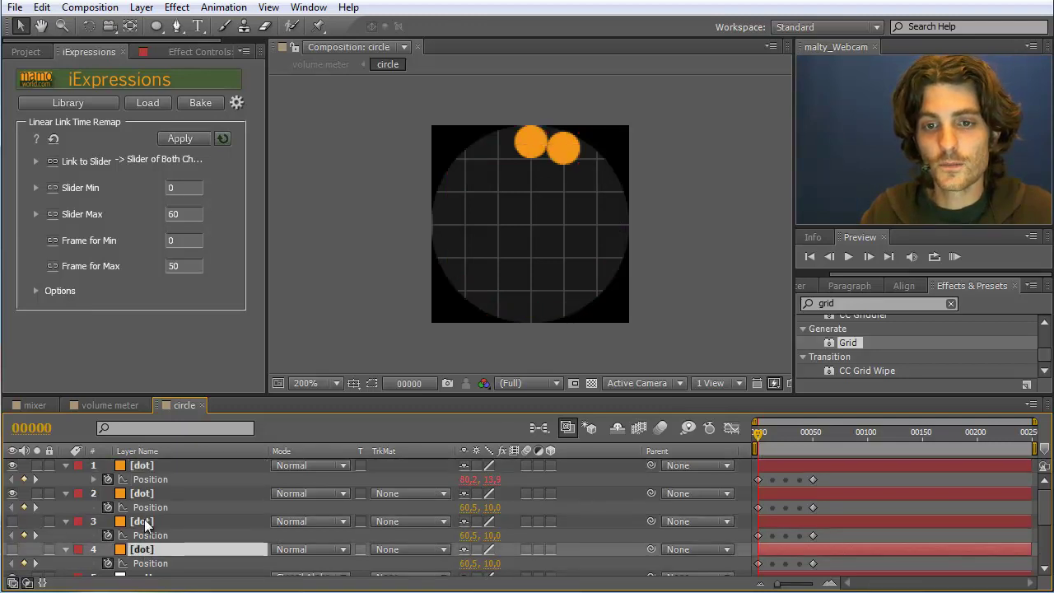
{"action": "left_click", "coordinate": [147, 525]}
{"action": "left_click", "coordinate": [148, 508]}
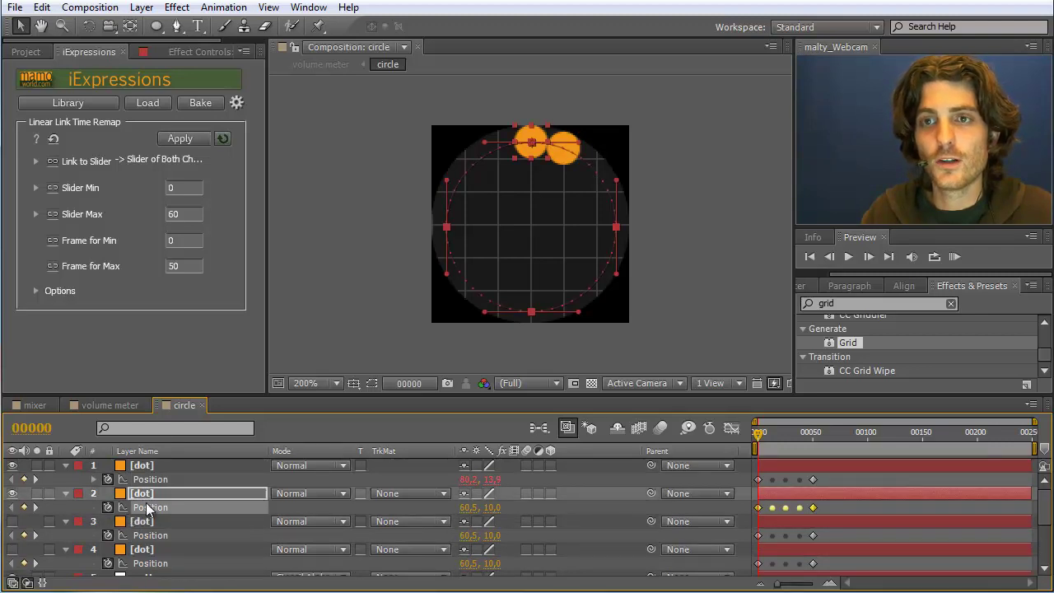
- Link the second dot's Position to the audio slider with Slider Max 120
{"action": "left_click", "coordinate": [182, 214]}
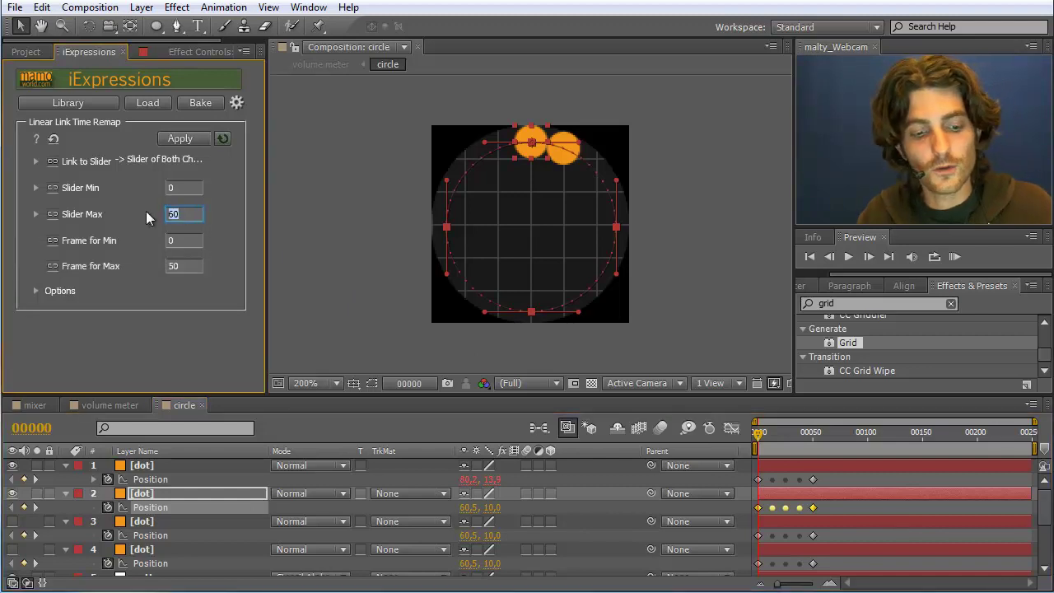
{"action": "type", "text": "120"}
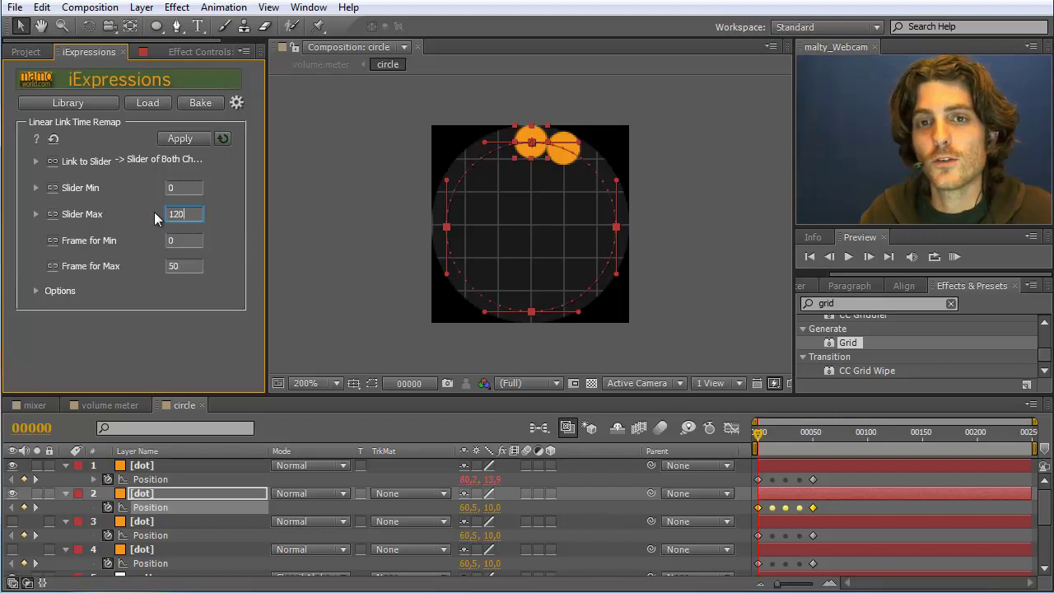
{"action": "left_click", "coordinate": [34, 161]}
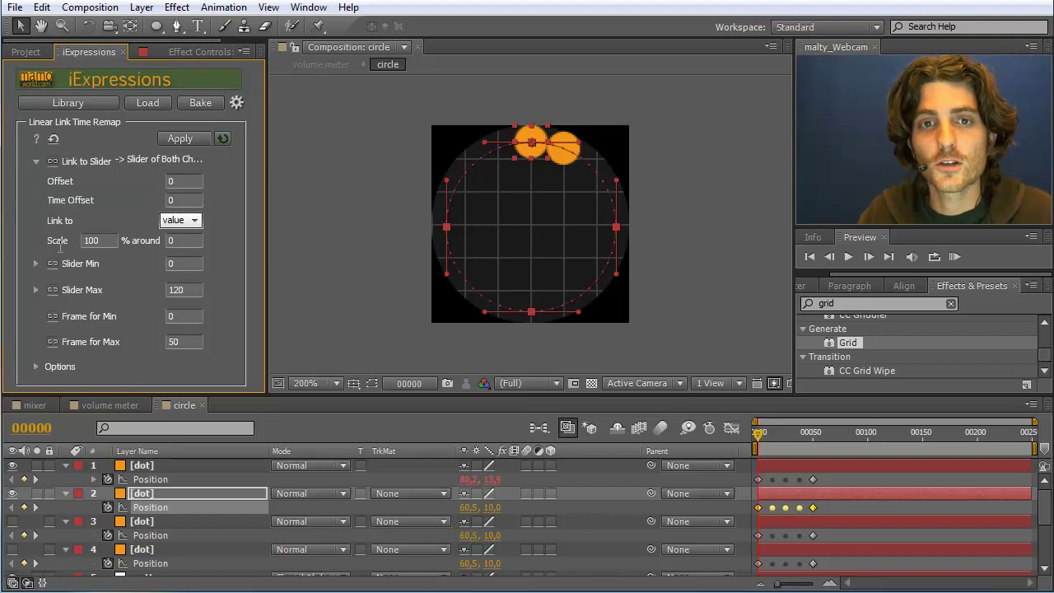
{"action": "mouse_move", "coordinate": [60, 244]}
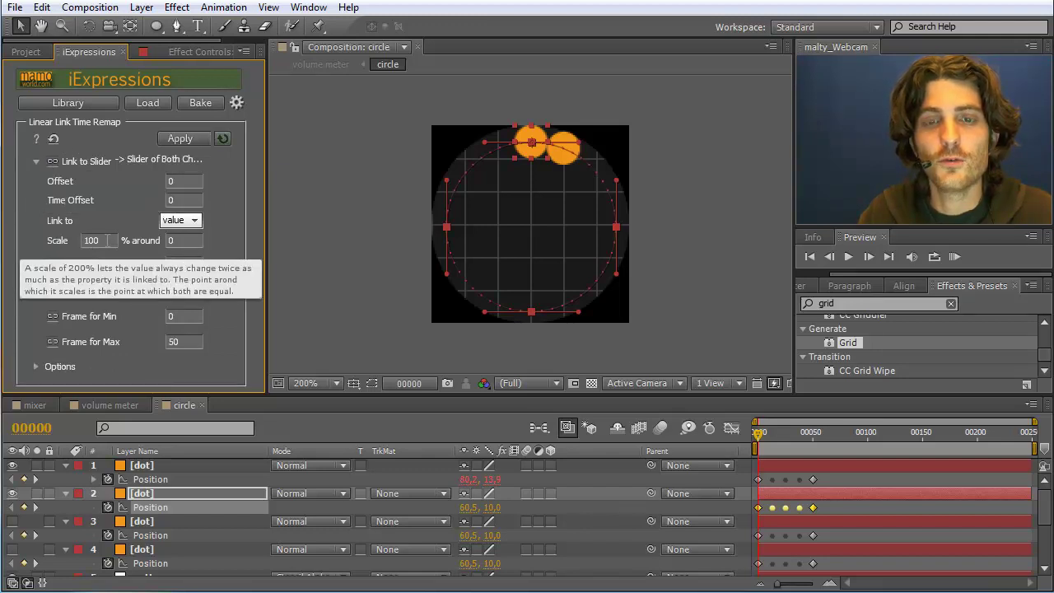
{"action": "left_click", "coordinate": [34, 161]}
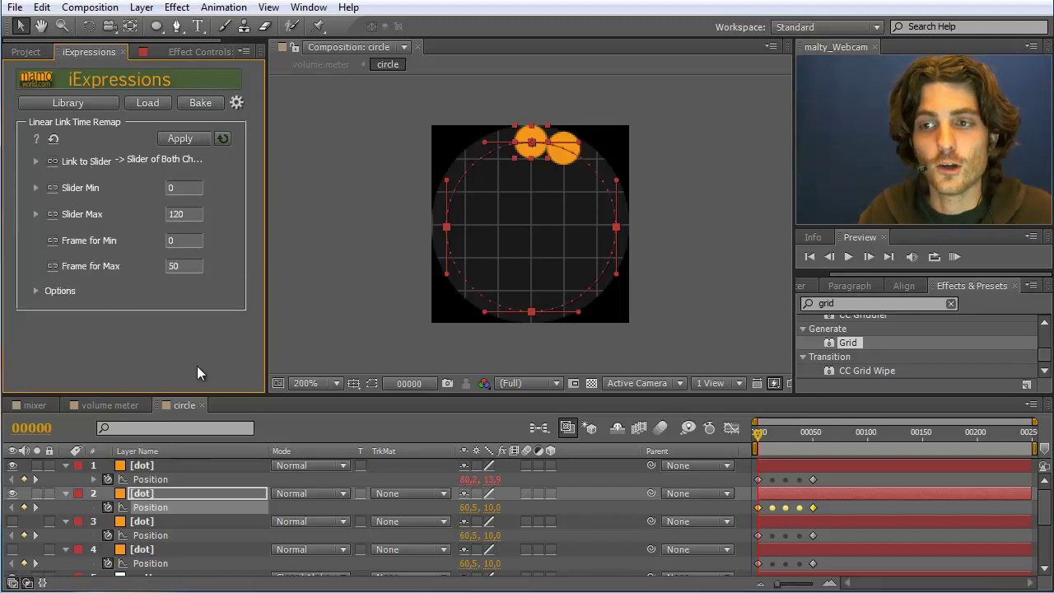
{"action": "left_click", "coordinate": [177, 137]}
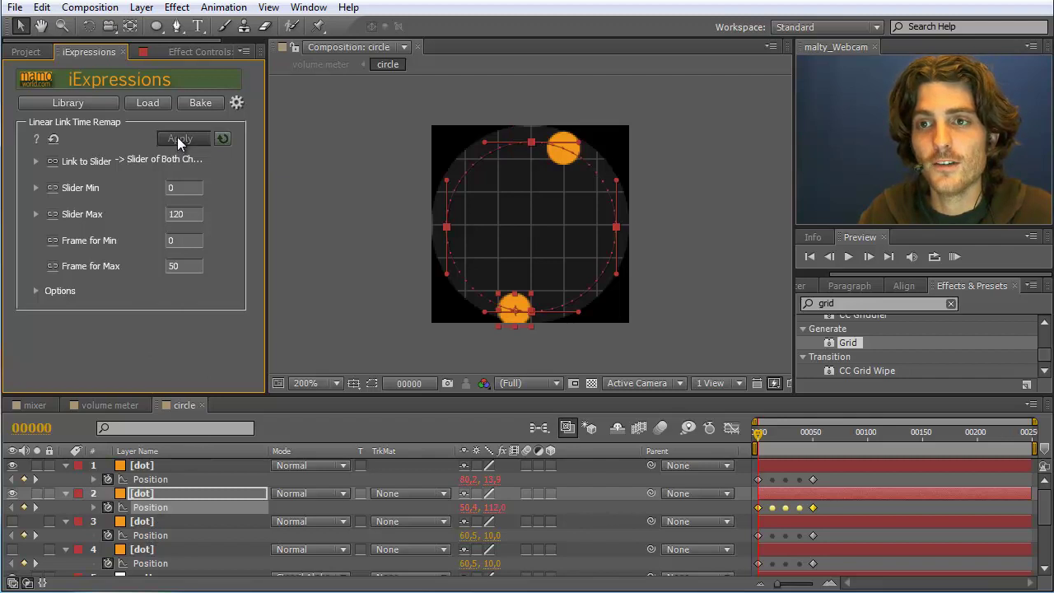
{"action": "left_click", "coordinate": [93, 405]}
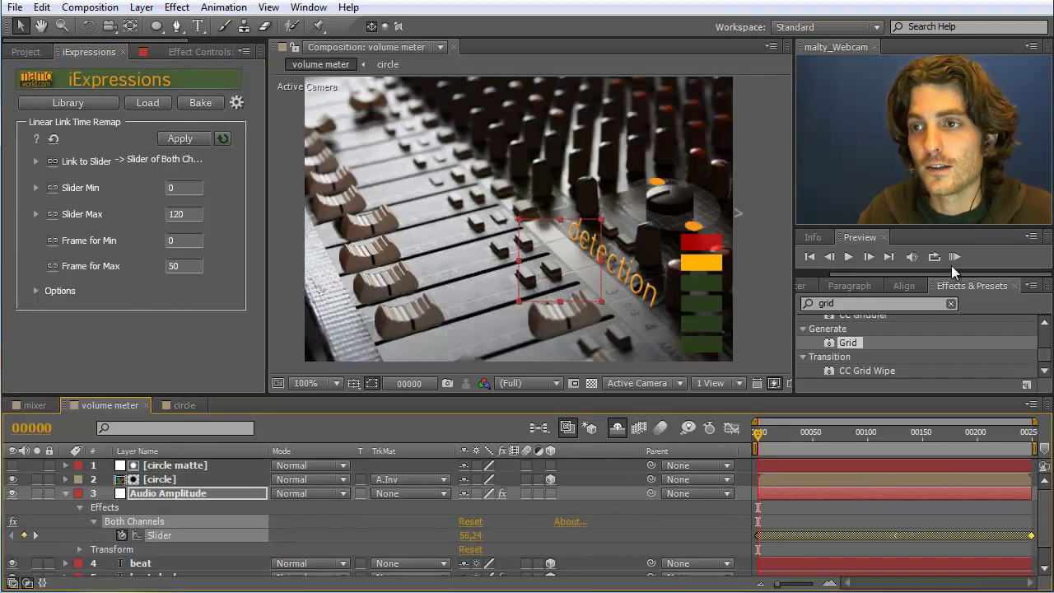
{"action": "left_click", "coordinate": [954, 257]}
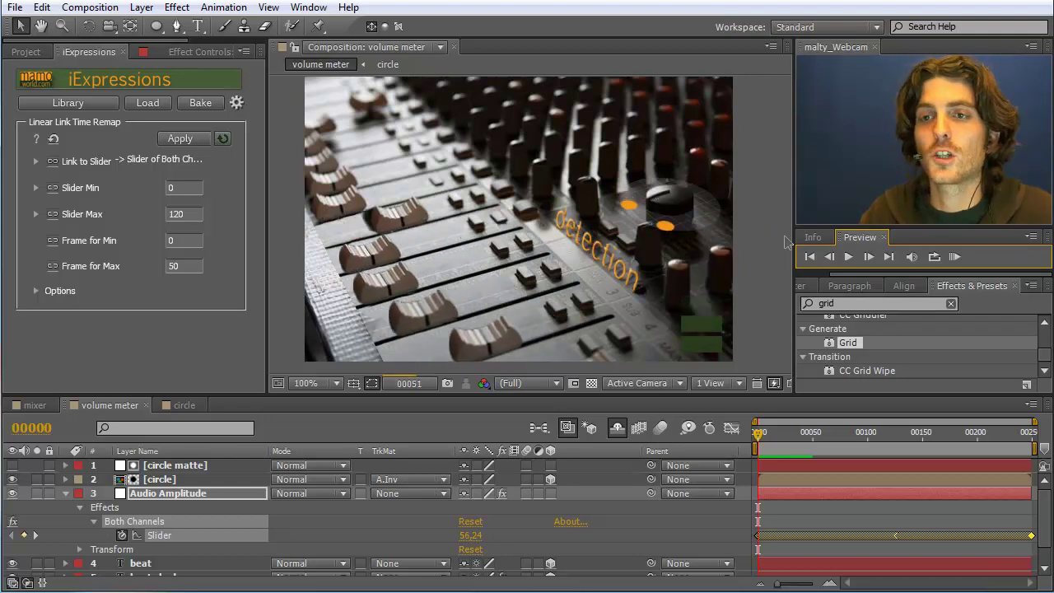
{"action": "left_click", "coordinate": [954, 257]}
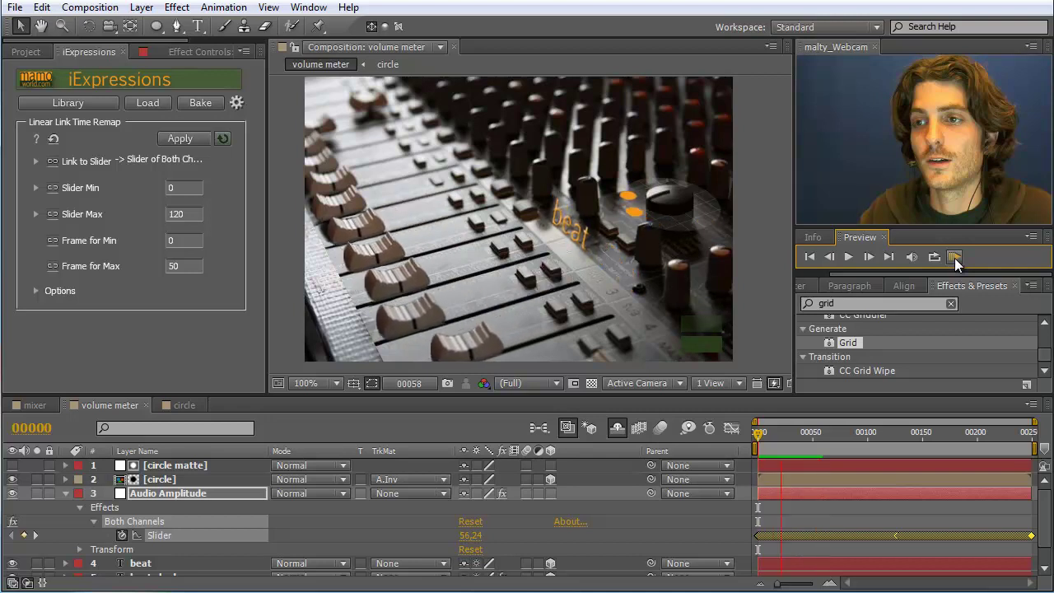
{"action": "left_click", "coordinate": [955, 257]}
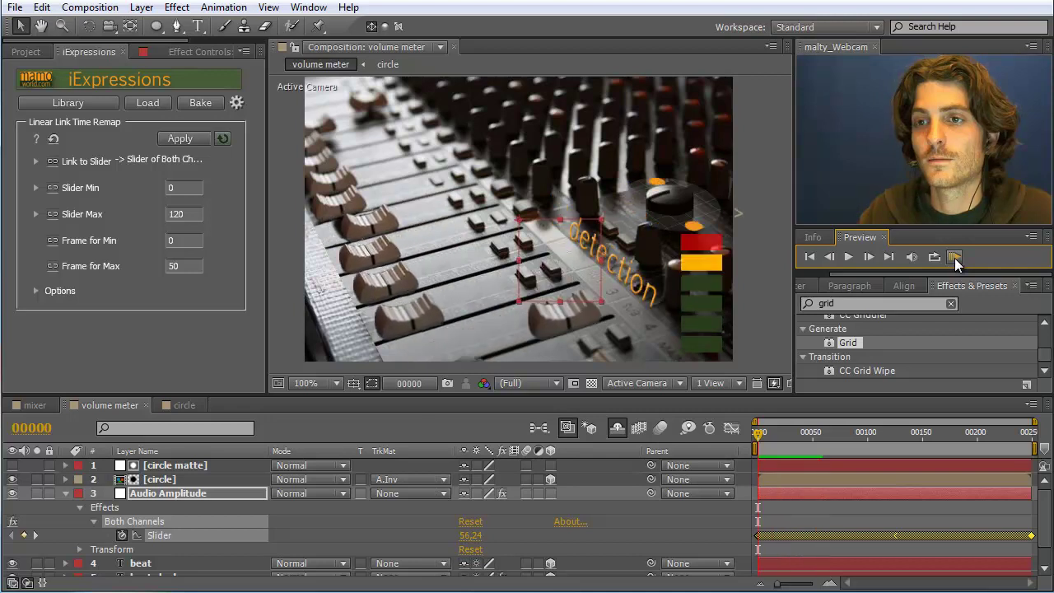
{"action": "left_click", "coordinate": [178, 406]}
- Unhide the third dot, select its Position, and set Slider Max to 60
{"action": "left_click", "coordinate": [145, 534]}
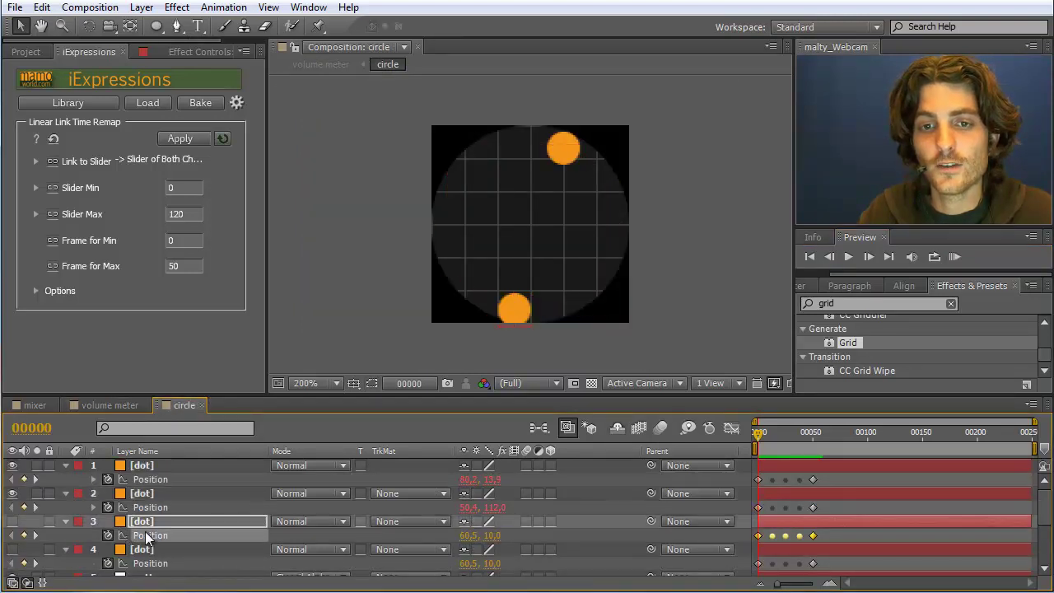
{"action": "left_click", "coordinate": [12, 521]}
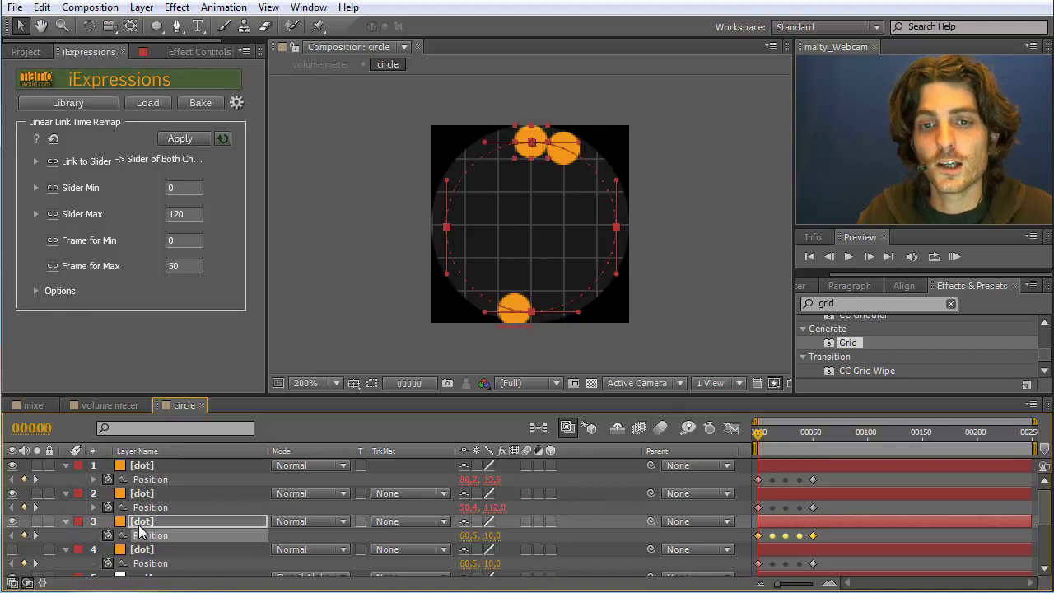
{"action": "left_click", "coordinate": [183, 214]}
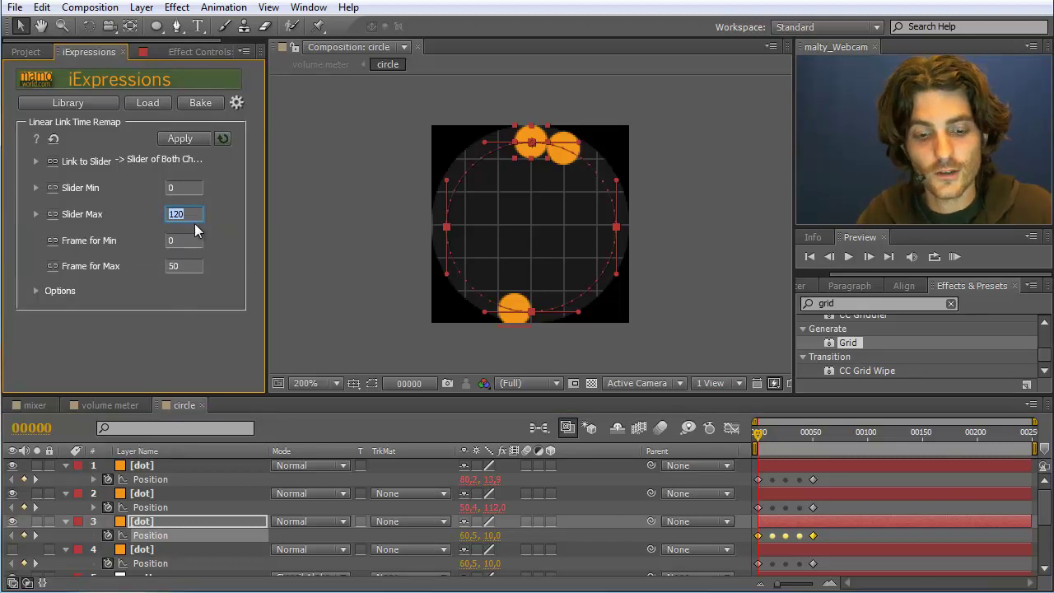
{"action": "type", "text": "60"}
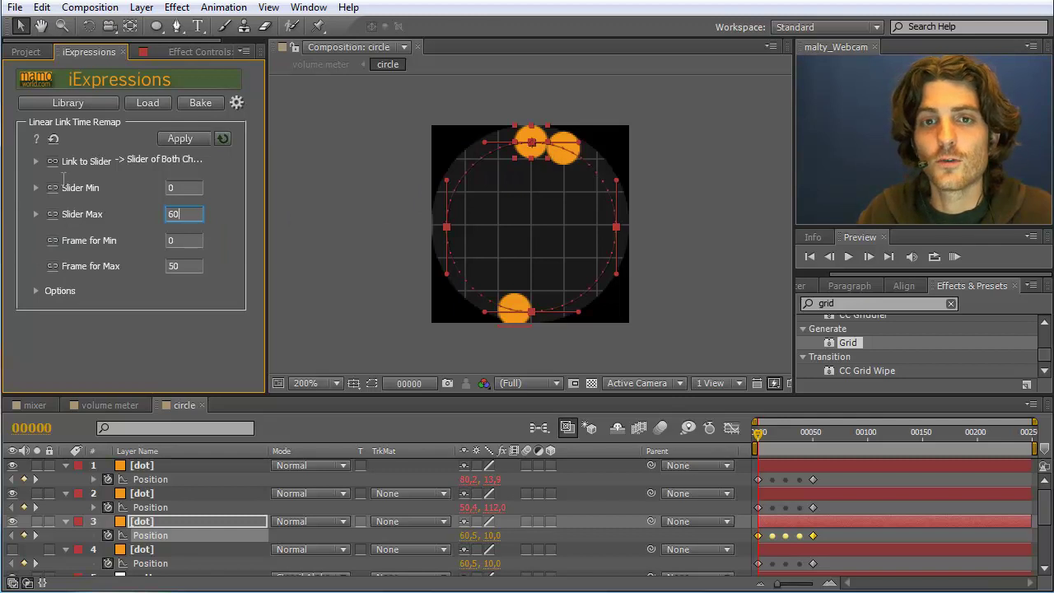
- Set Scale to 60 and Offset to 30, then apply the link to the third dot's Position
{"action": "left_click", "coordinate": [35, 214]}
{"action": "left_click", "coordinate": [35, 214]}
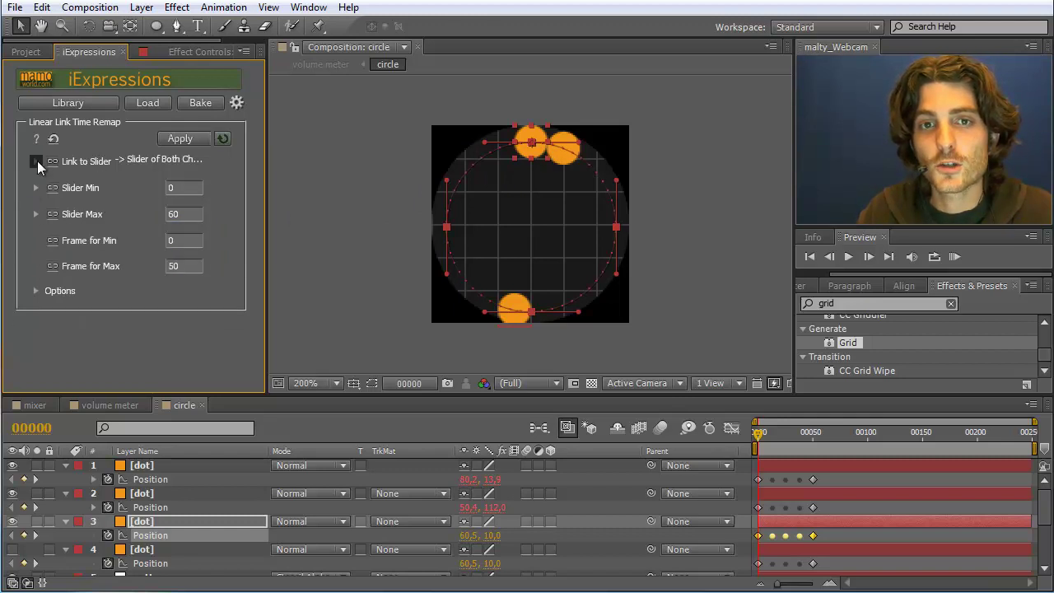
{"action": "left_click", "coordinate": [36, 161]}
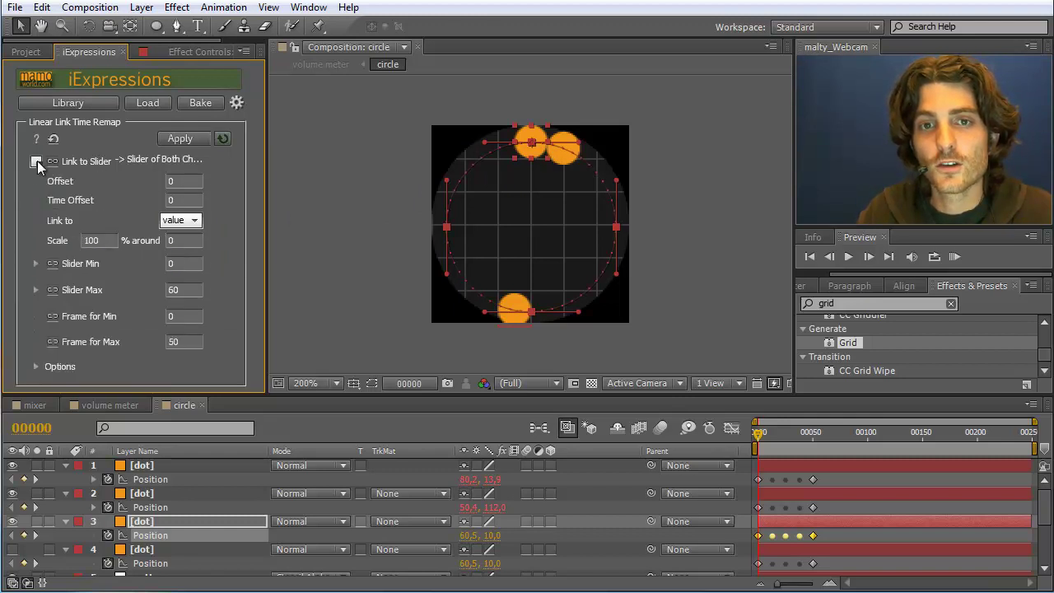
{"action": "double_click", "coordinate": [103, 239]}
{"action": "mouse_move", "coordinate": [60, 236]}
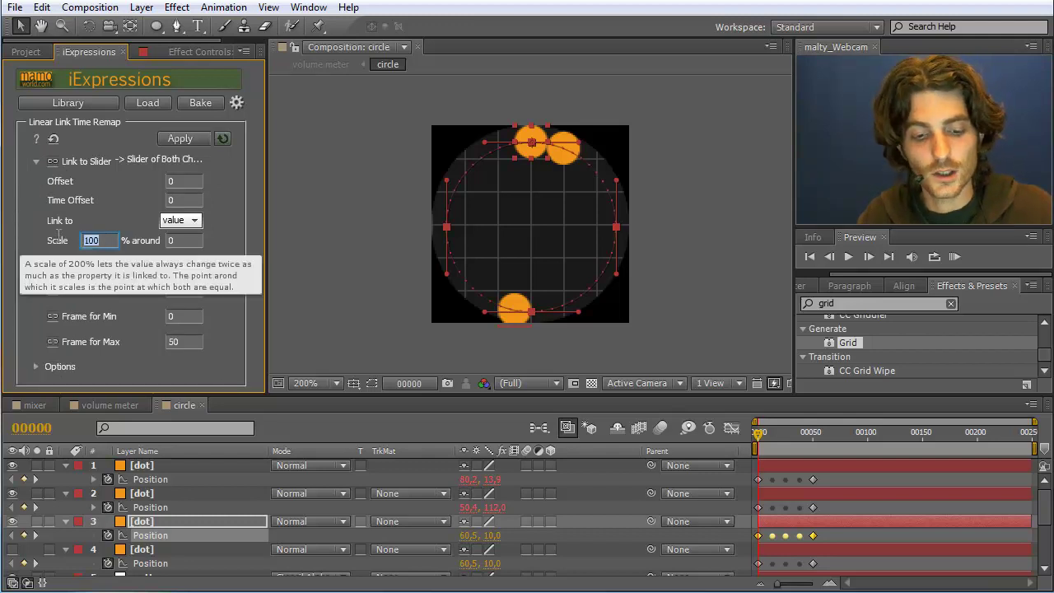
{"action": "type", "text": "60"}
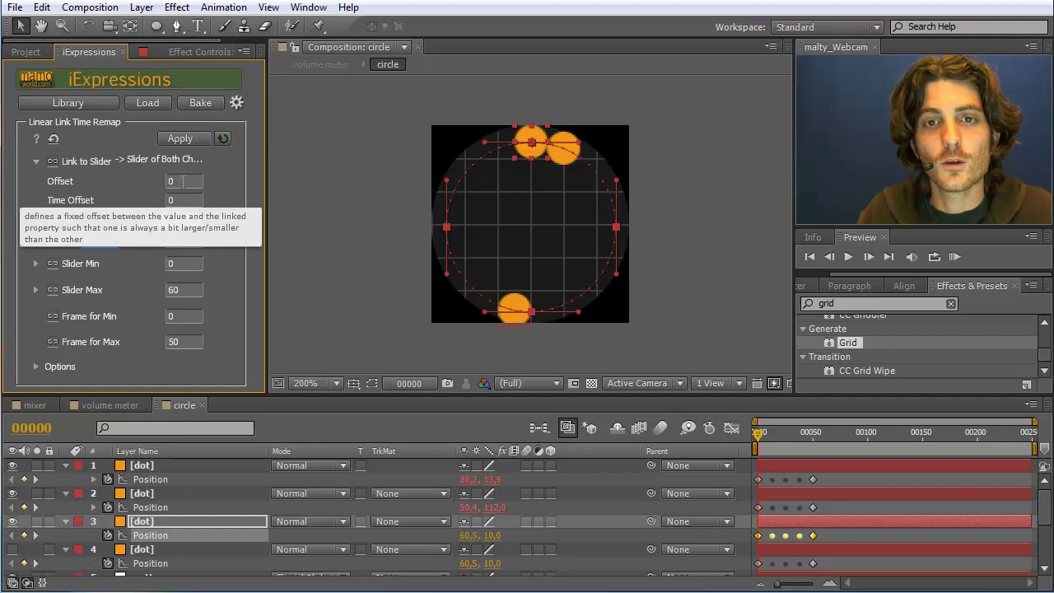
{"action": "left_click", "coordinate": [182, 181]}
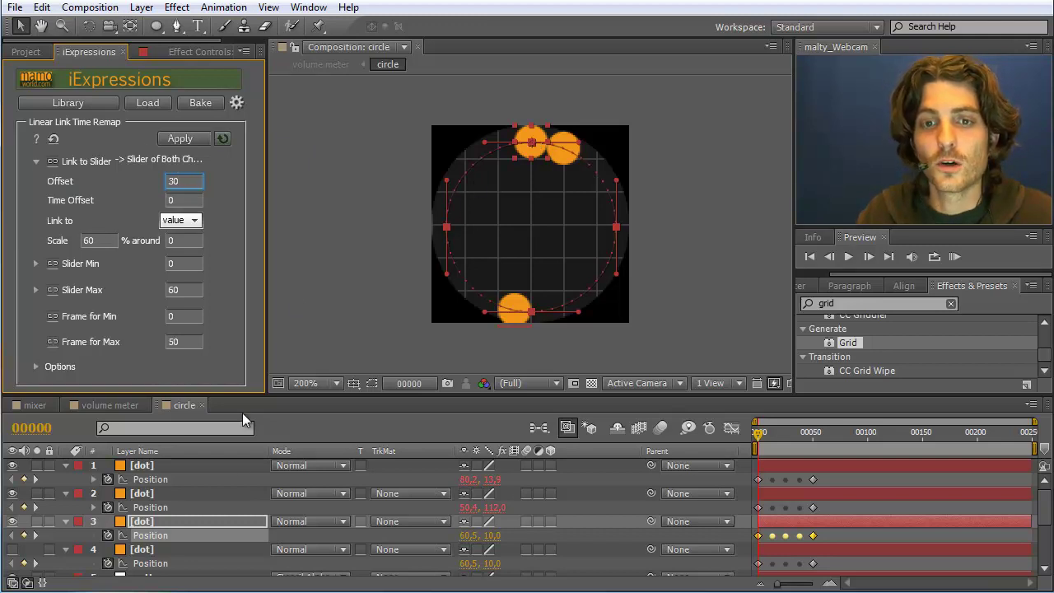
{"action": "left_click", "coordinate": [173, 140]}
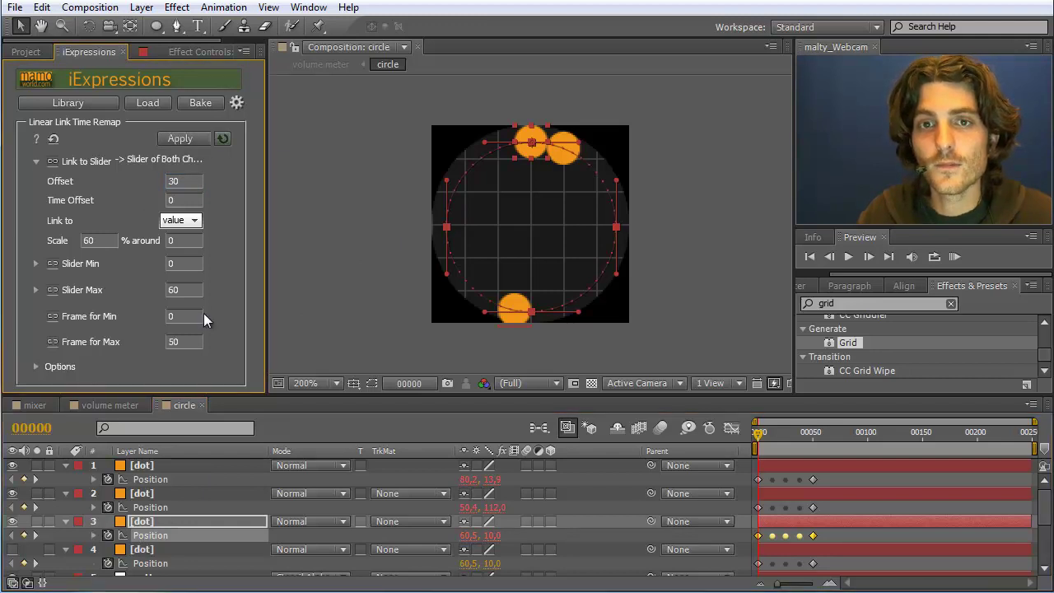
{"action": "left_click", "coordinate": [147, 563]}
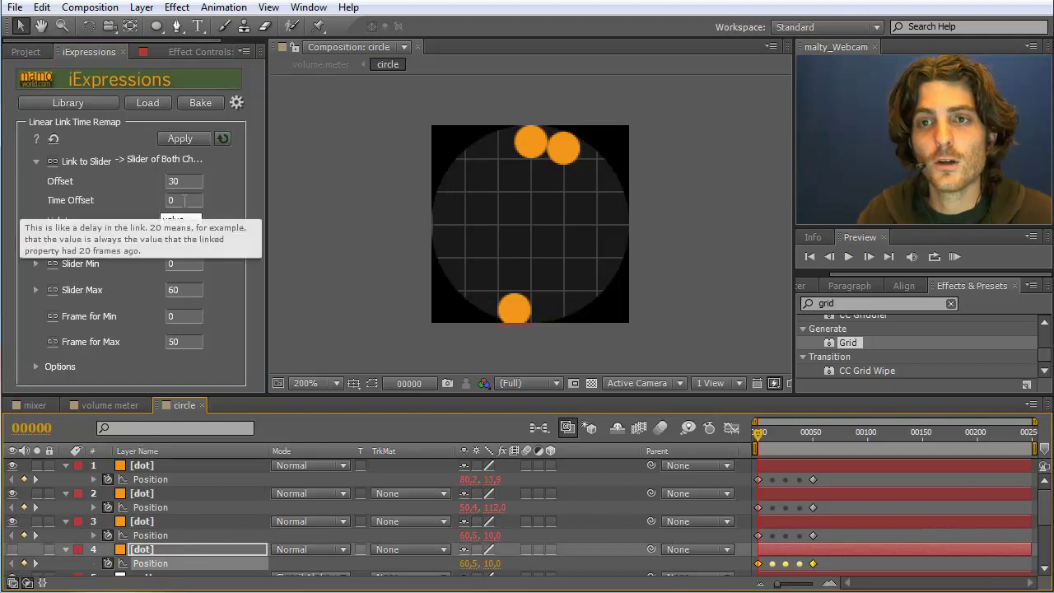
- Apply the slider link to the fourth dot's Position with a Time Offset of 2
{"action": "left_click", "coordinate": [174, 200]}
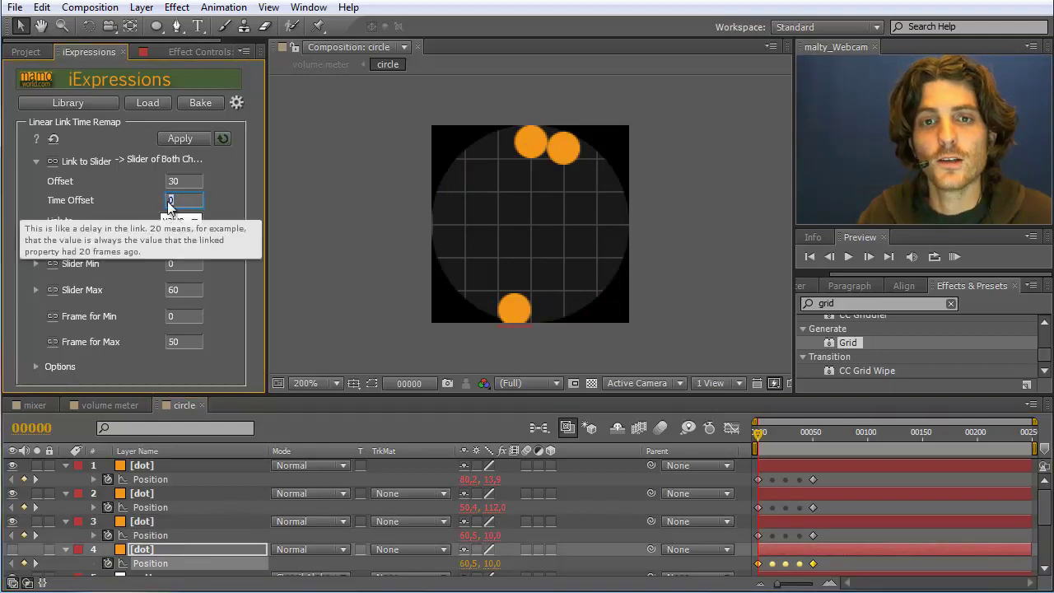
{"action": "left_click", "coordinate": [142, 522]}
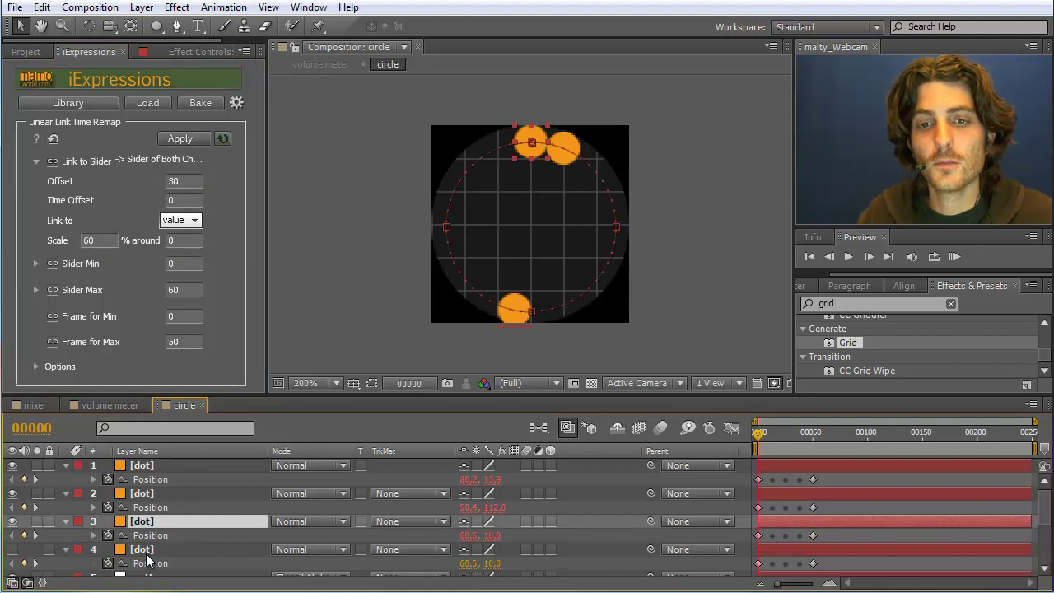
{"action": "left_click", "coordinate": [148, 562]}
{"action": "left_click", "coordinate": [133, 201]}
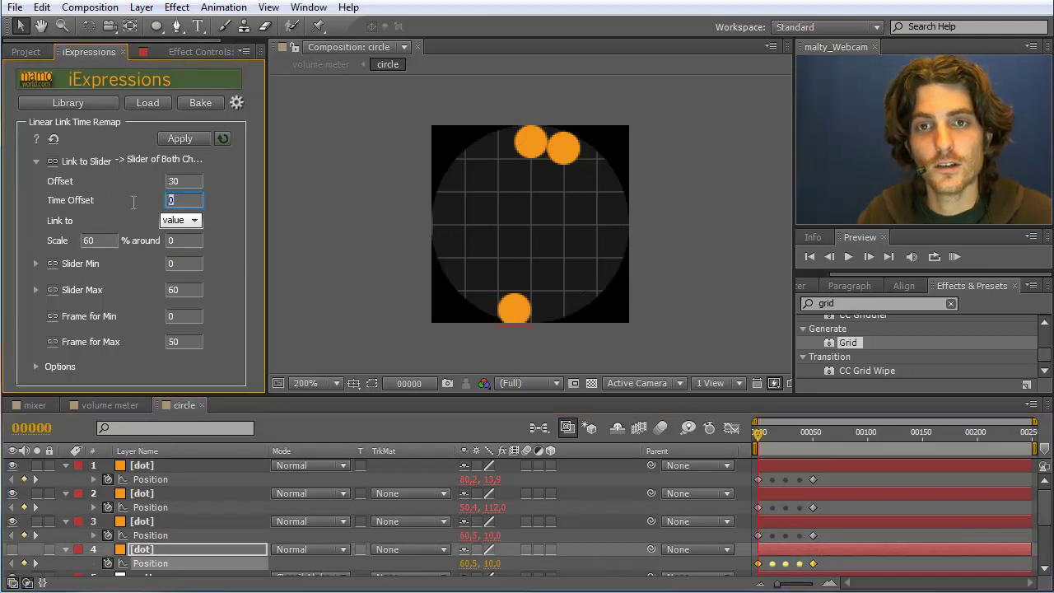
{"action": "type", "text": "2"}
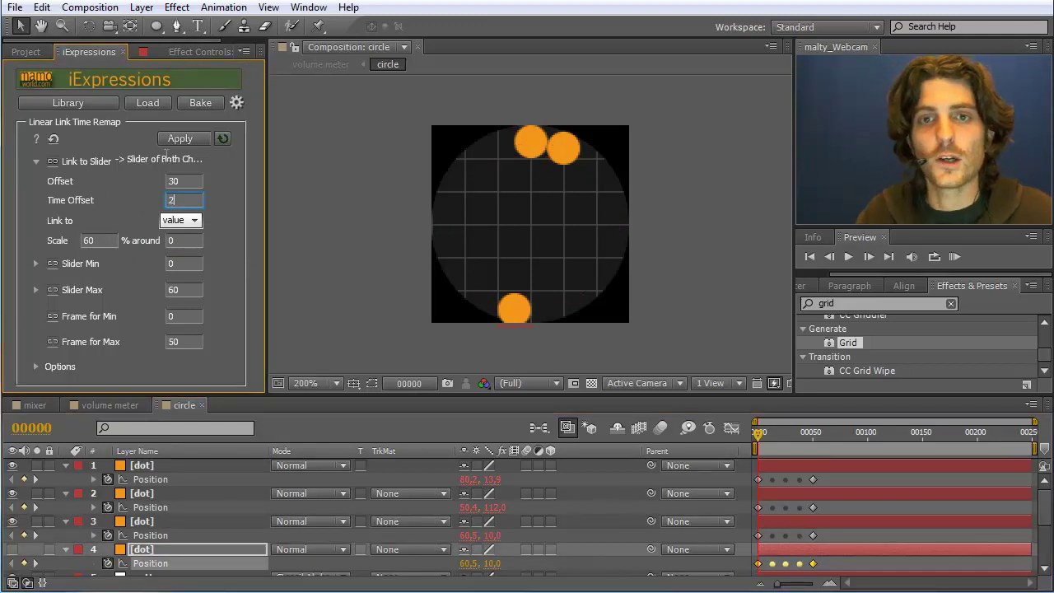
{"action": "left_click", "coordinate": [177, 134]}
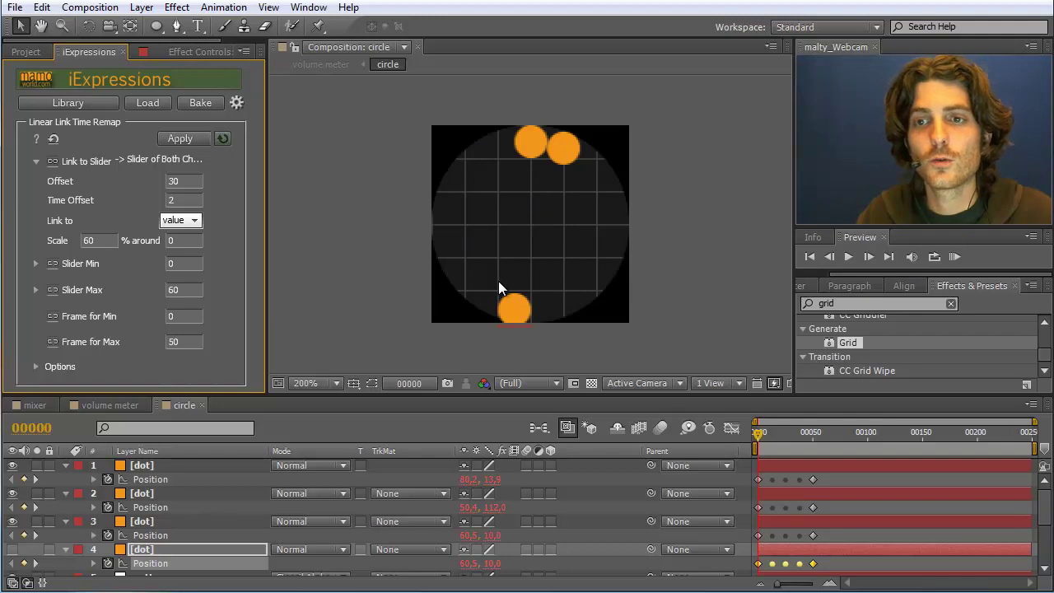
- Check the first, second and third dot layers in turn
{"action": "left_click", "coordinate": [149, 466]}
{"action": "left_click", "coordinate": [157, 494]}
{"action": "left_click", "coordinate": [149, 521]}
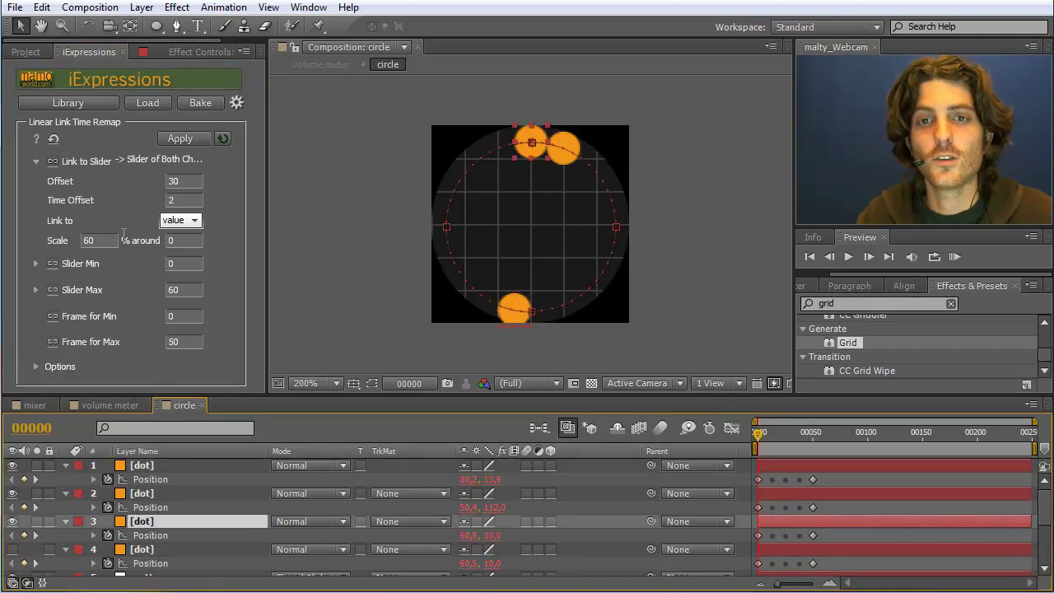
- Preview the animation in the volume meter composition
{"action": "left_click", "coordinate": [119, 404]}
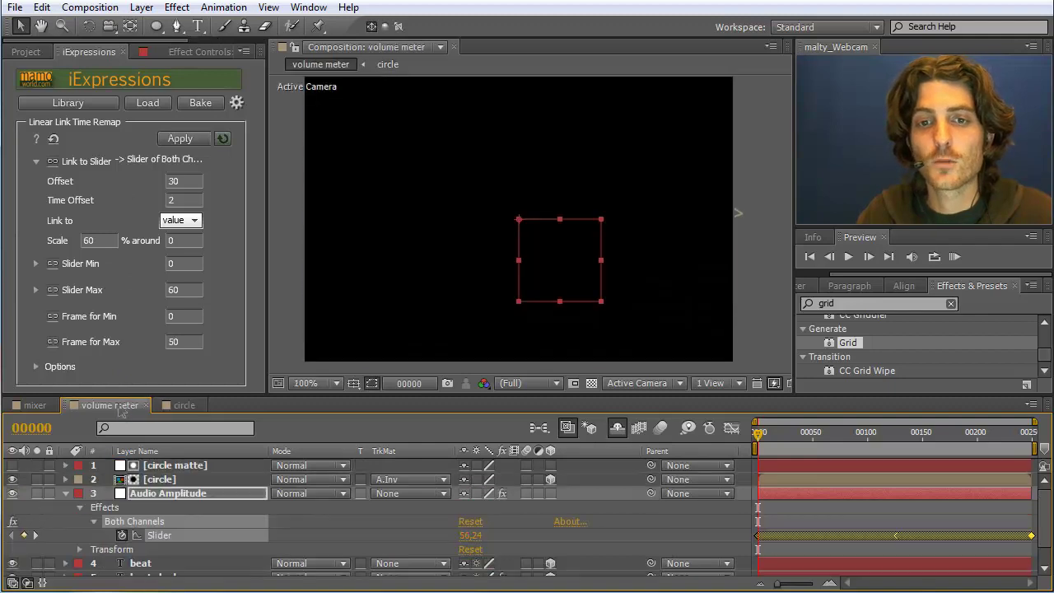
{"action": "left_click", "coordinate": [954, 256]}
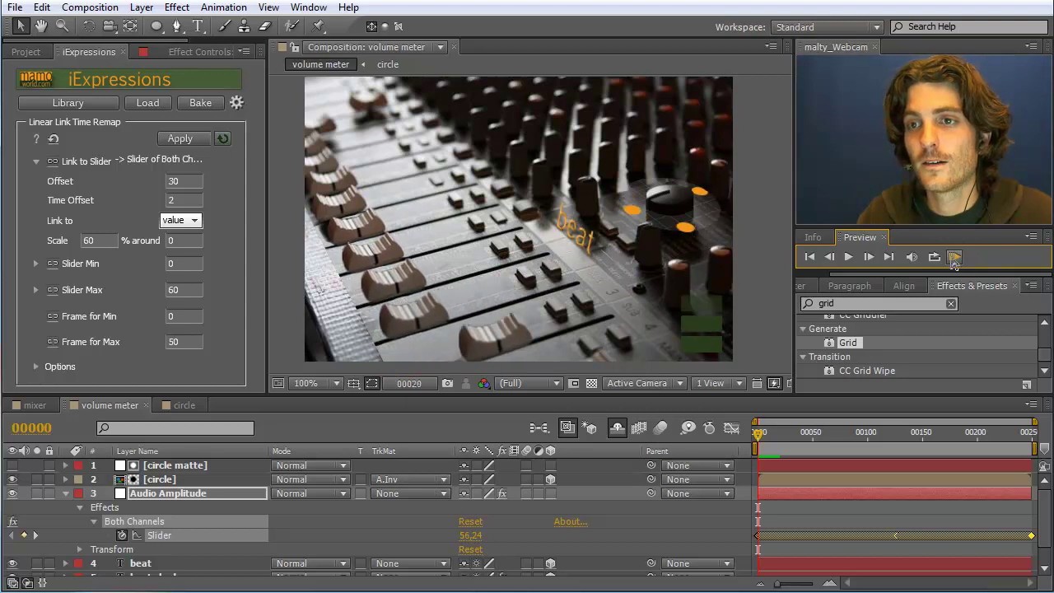
{"action": "left_click", "coordinate": [953, 258]}
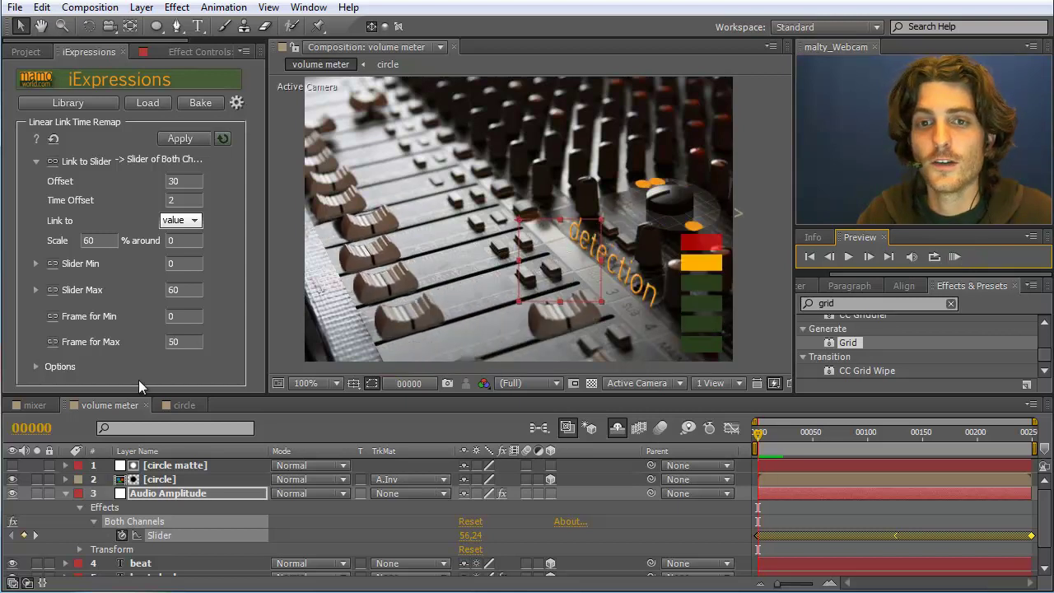
- Unhide the fourth dot in the circle comp and preview the volume meter again
{"action": "left_click", "coordinate": [185, 404]}
{"action": "left_click", "coordinate": [12, 549]}
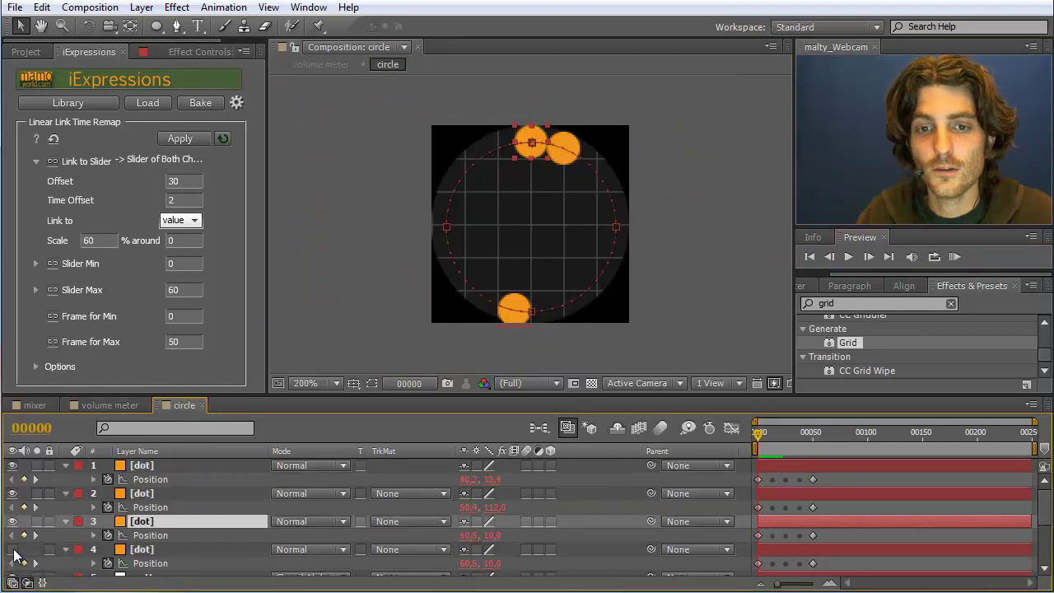
{"action": "left_click", "coordinate": [116, 404]}
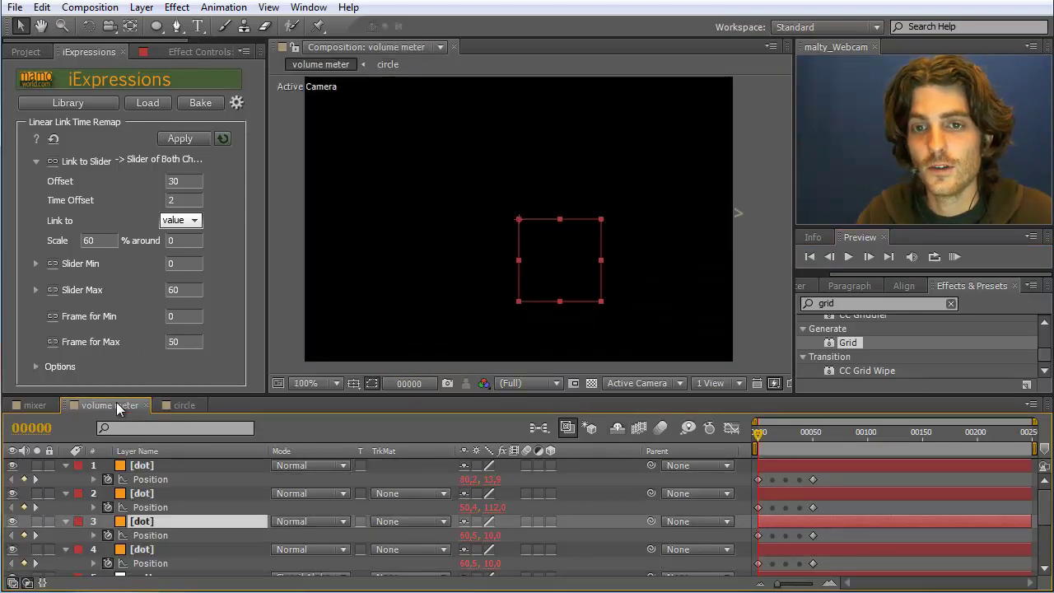
{"action": "left_click", "coordinate": [953, 257]}
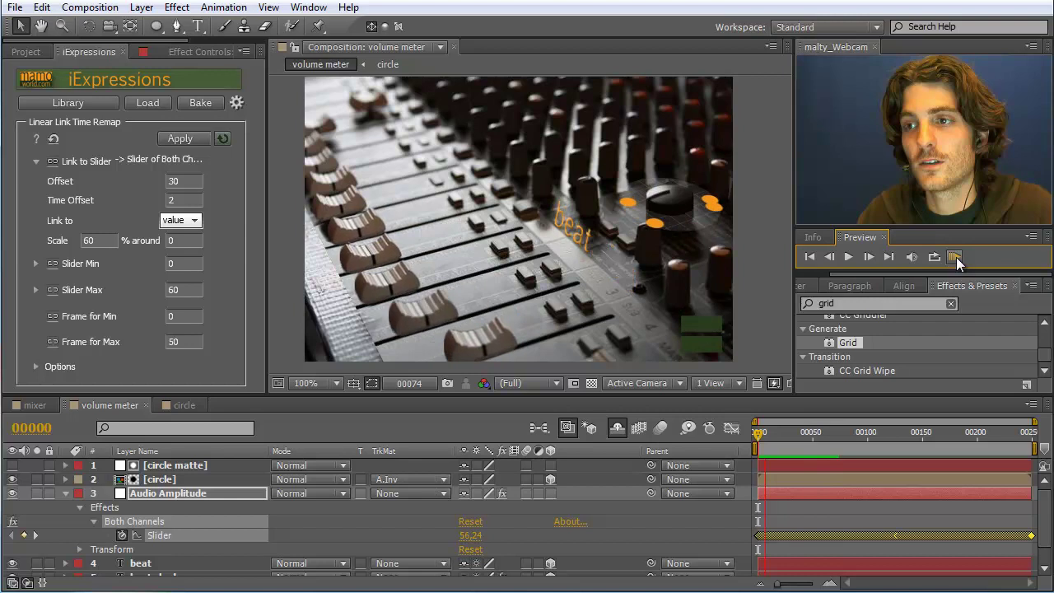
{"action": "left_click", "coordinate": [956, 257]}
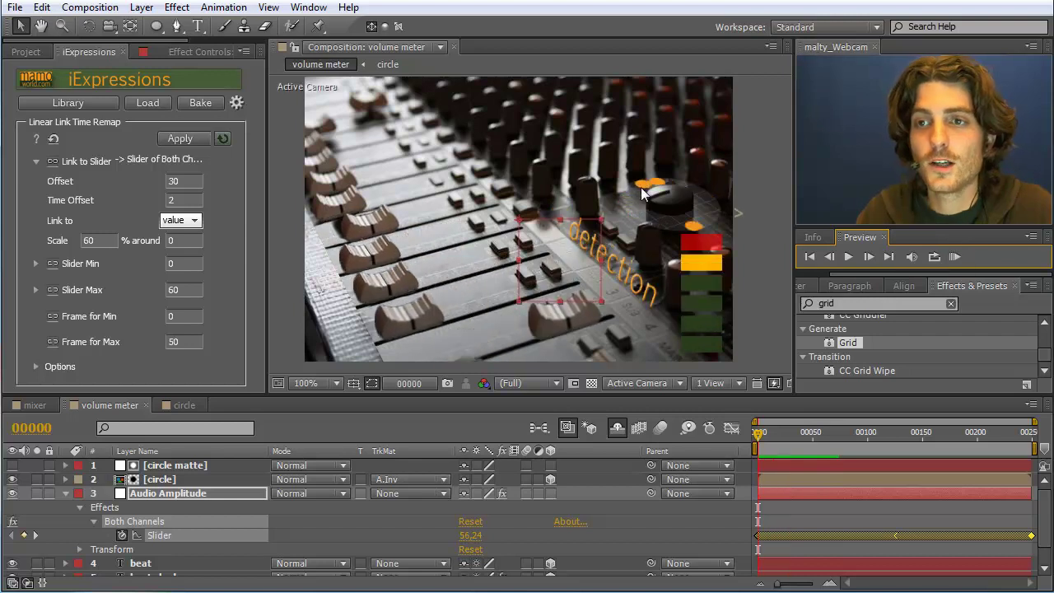
- Turn on motion blur for all four dot layers and the circle composition
{"action": "left_click", "coordinate": [183, 405]}
{"action": "left_click", "coordinate": [157, 550]}
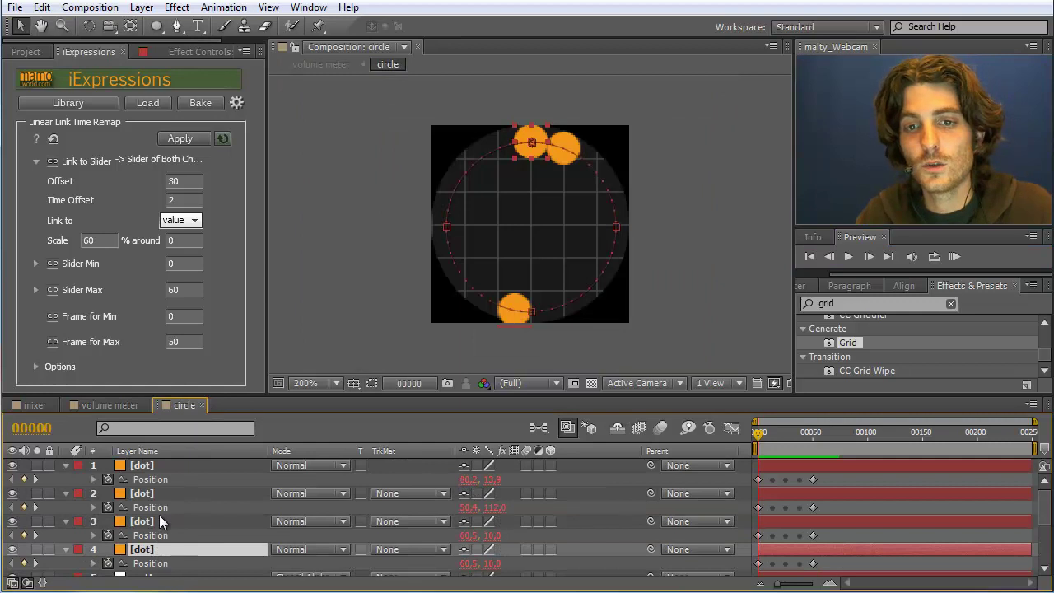
{"action": "left_click", "coordinate": [141, 466], "text": "shift"}
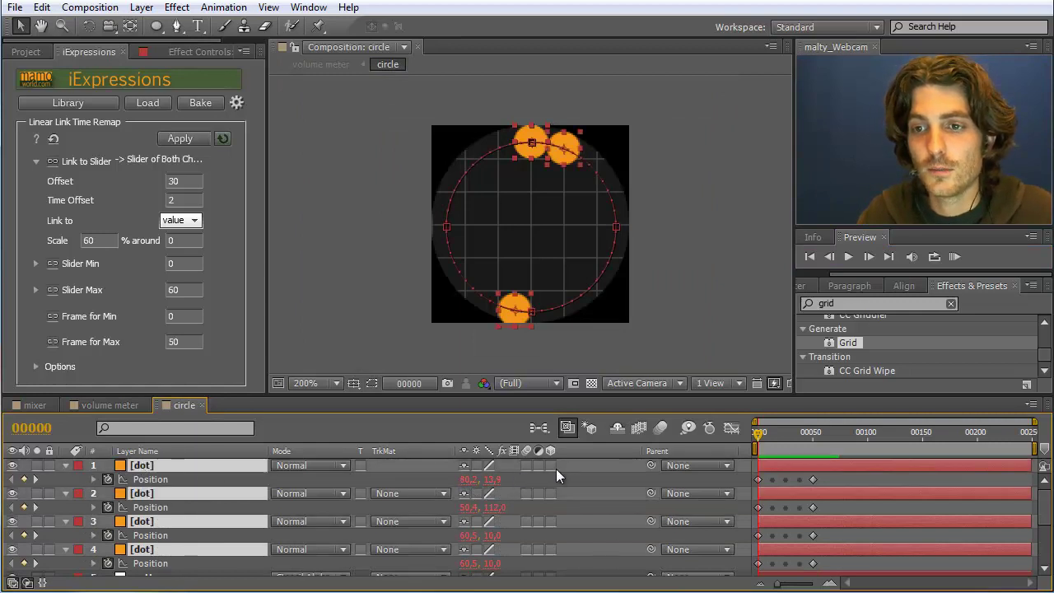
{"action": "left_click", "coordinate": [525, 465]}
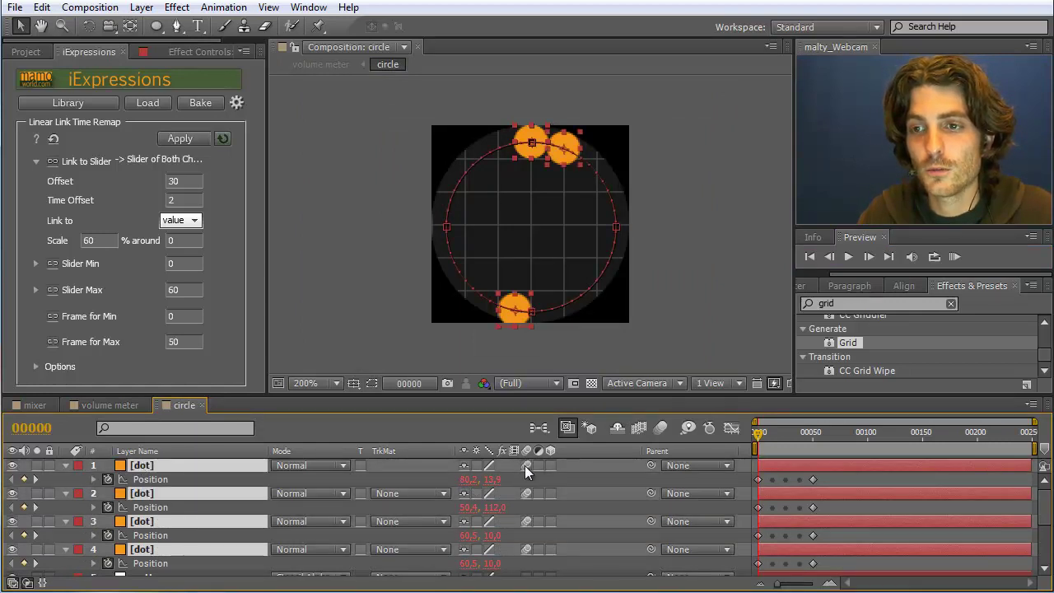
{"action": "left_click", "coordinate": [659, 428]}
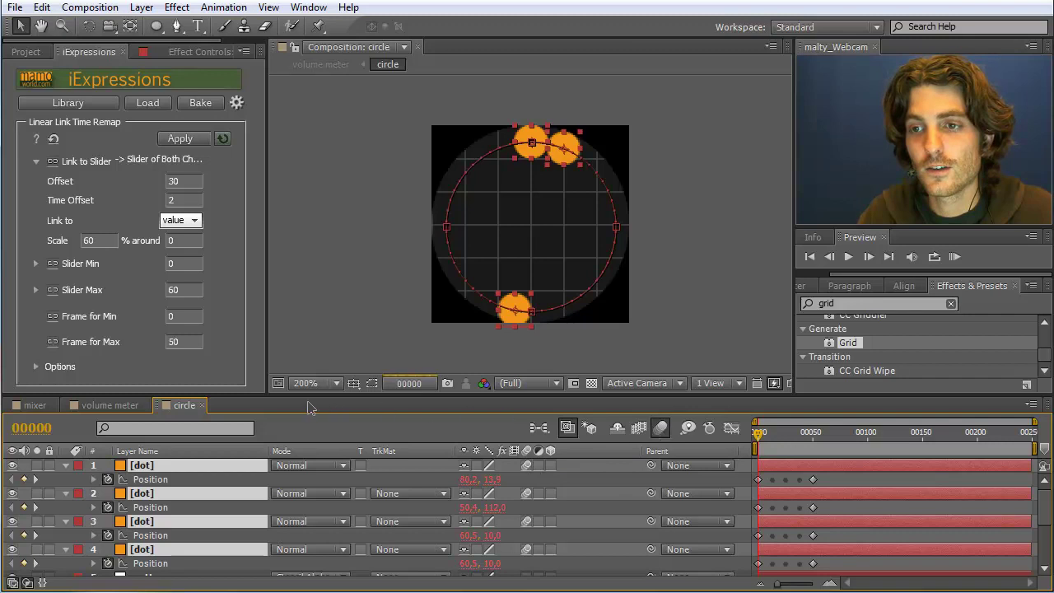
{"action": "left_click", "coordinate": [110, 405]}
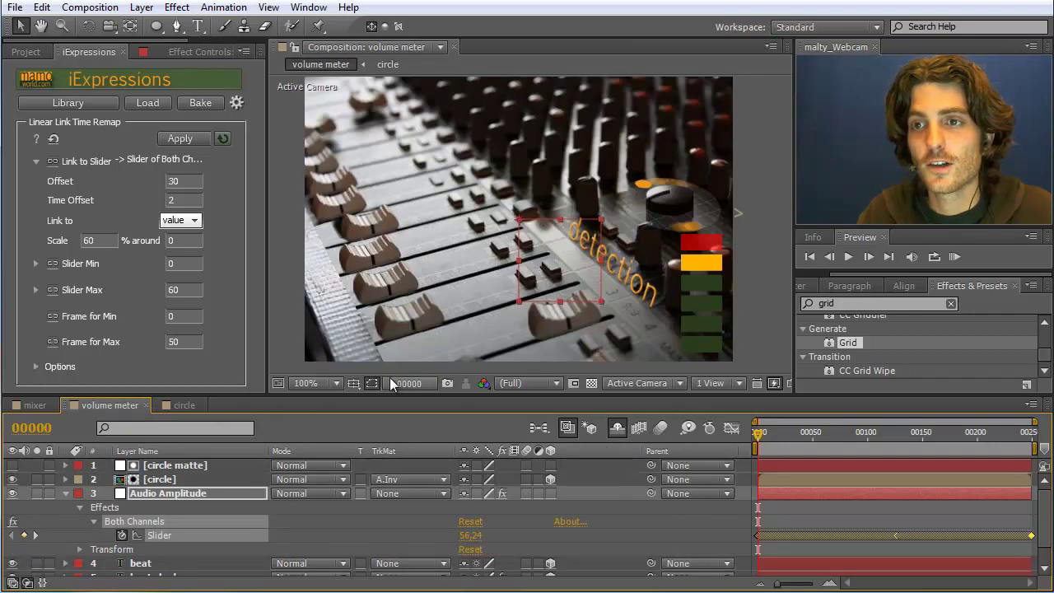
{"action": "key", "text": "KP_0"}
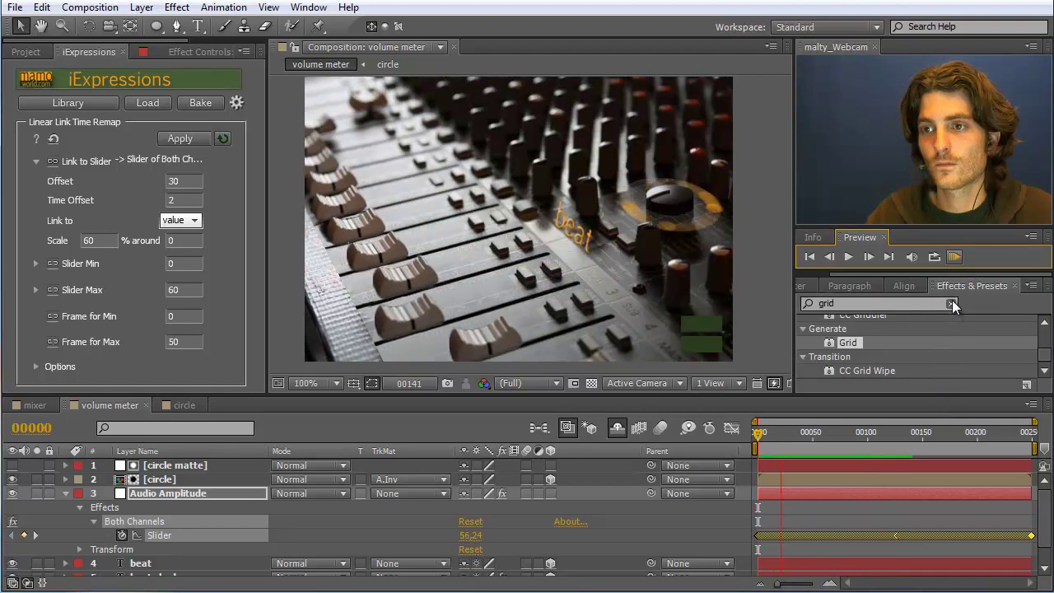
{"action": "left_click", "coordinate": [957, 257]}
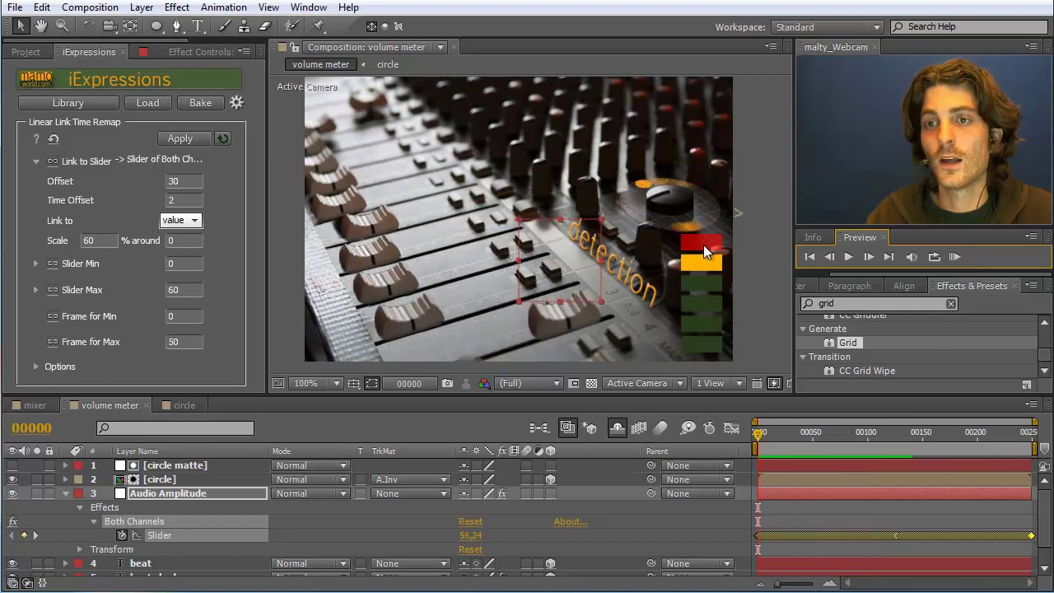